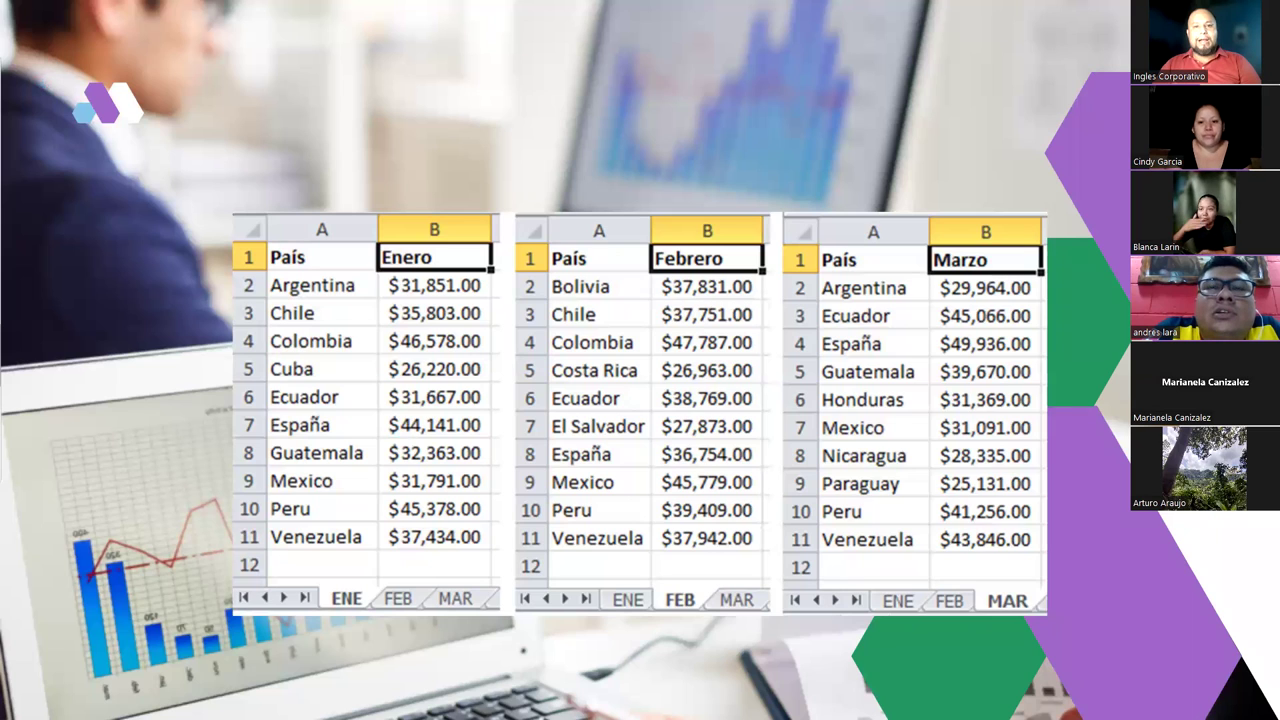
mouse_move(226, 207)
mouse_down()
mouse_move(490, 405)
mouse_move(490, 548)
mouse_up()
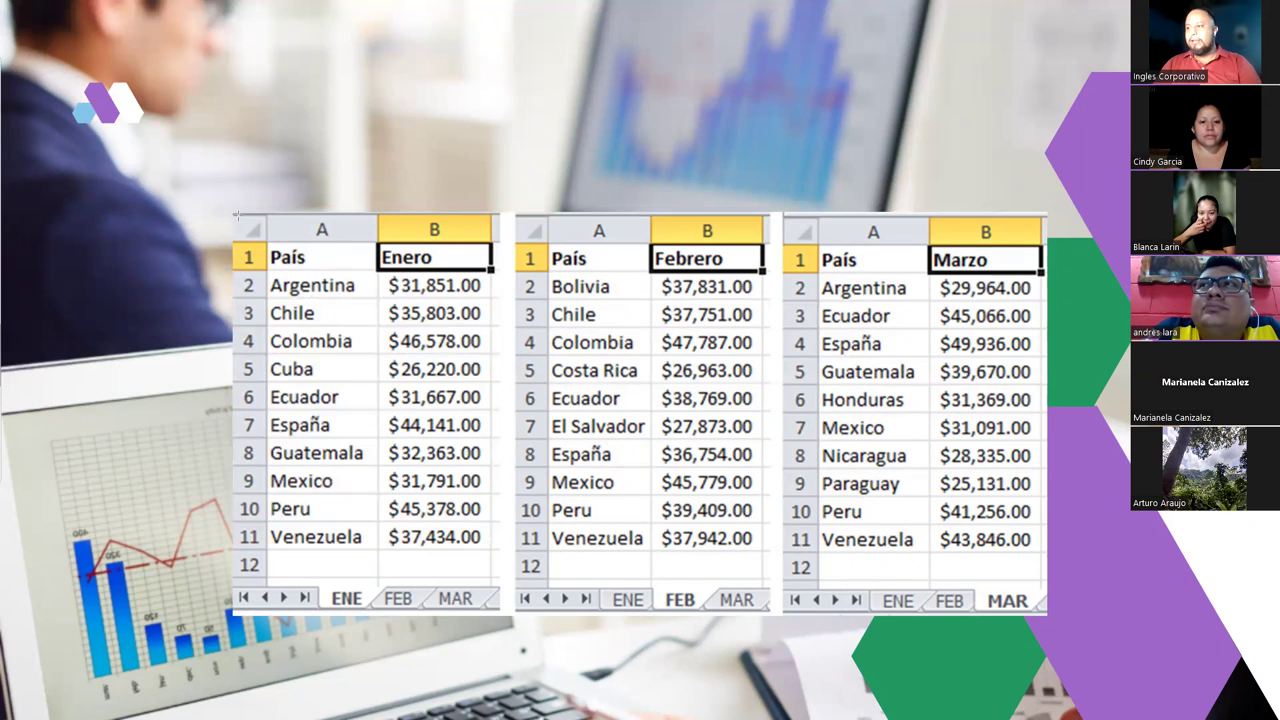
mouse_move(231, 210)
mouse_down()
mouse_move(457, 471)
mouse_move(463, 566)
mouse_move(502, 619)
mouse_up()
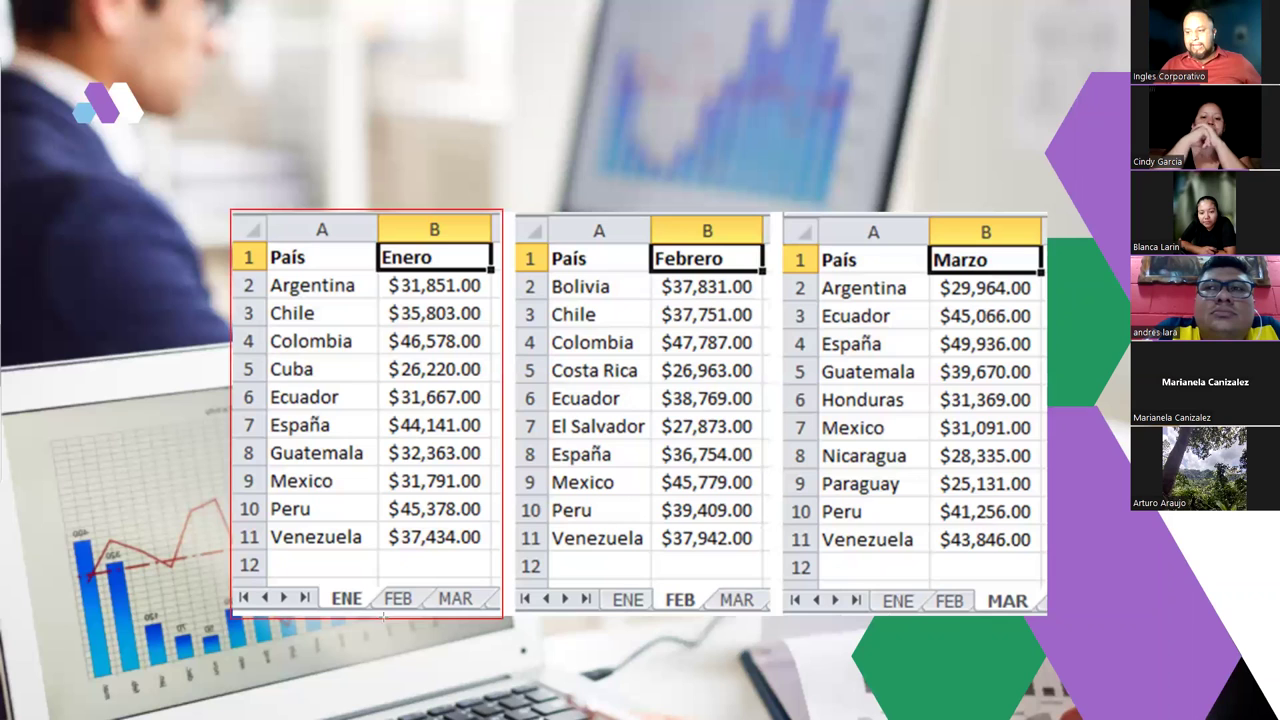
mouse_move(320, 583)
mouse_down()
mouse_move(380, 616)
mouse_move(368, 612)
mouse_up()
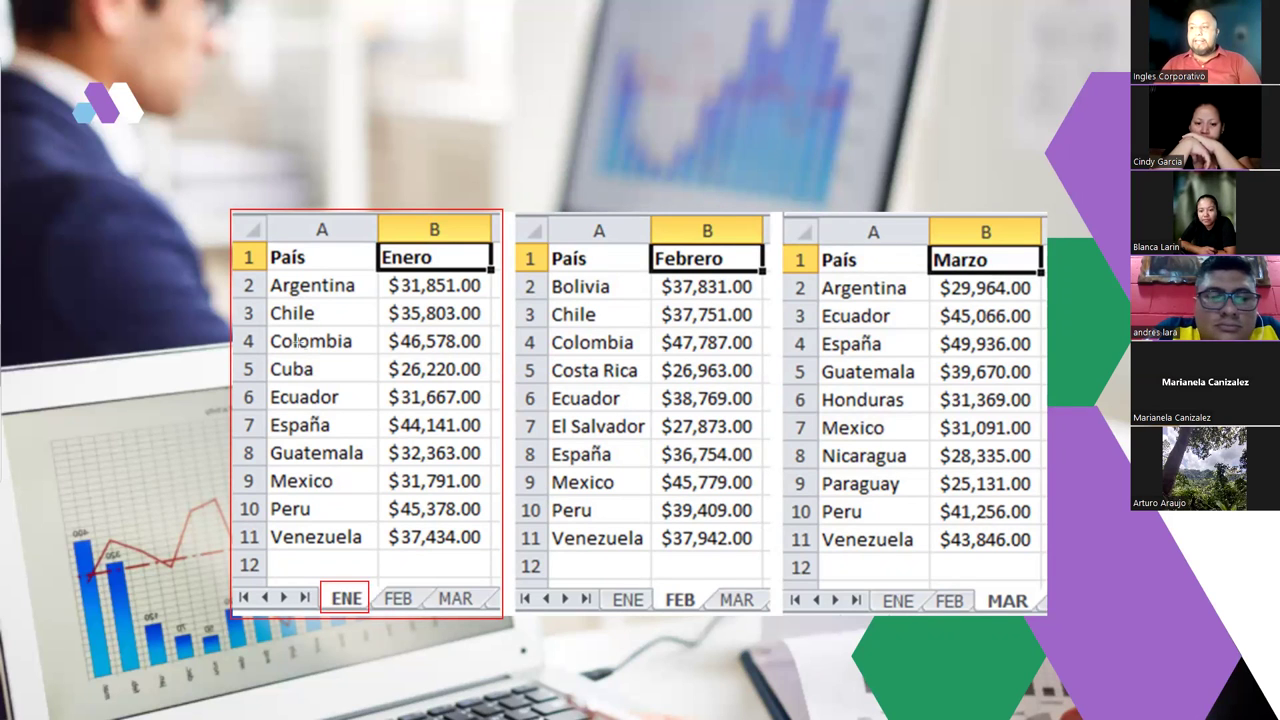
mouse_move(264, 240)
mouse_down()
mouse_move(432, 334)
mouse_move(470, 424)
mouse_move(490, 547)
mouse_up()
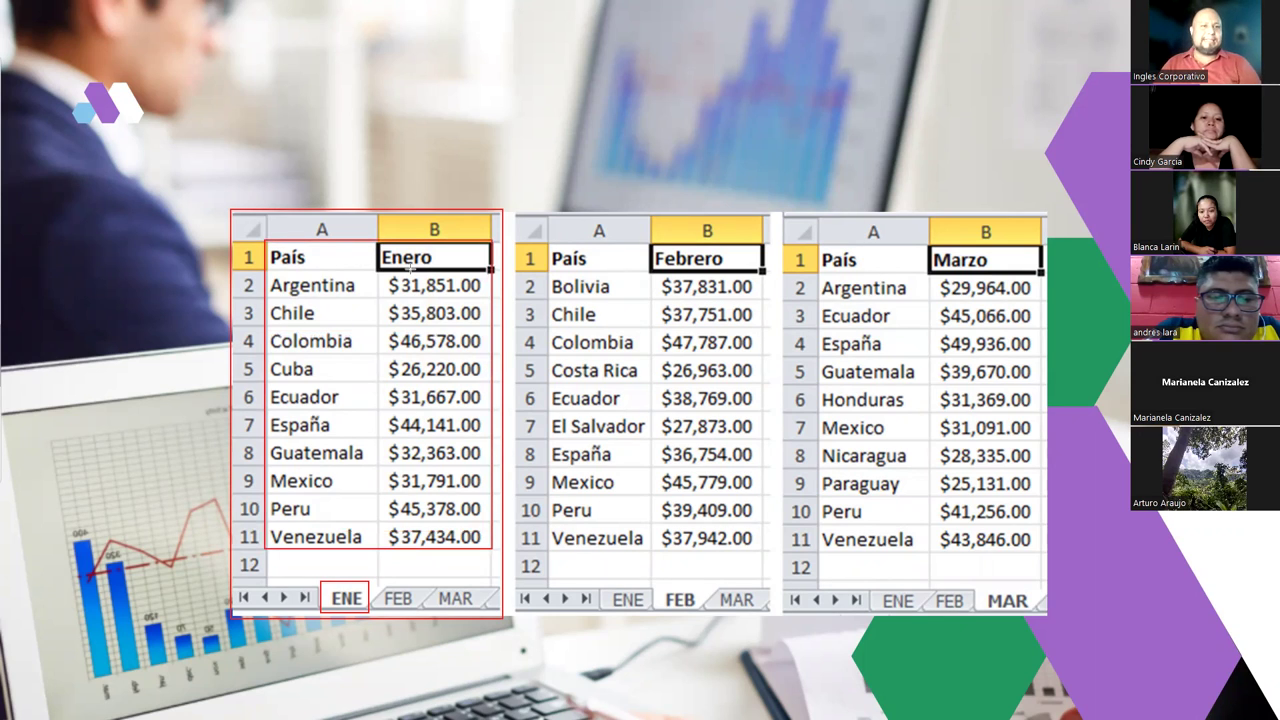
drag(378, 246, 492, 272)
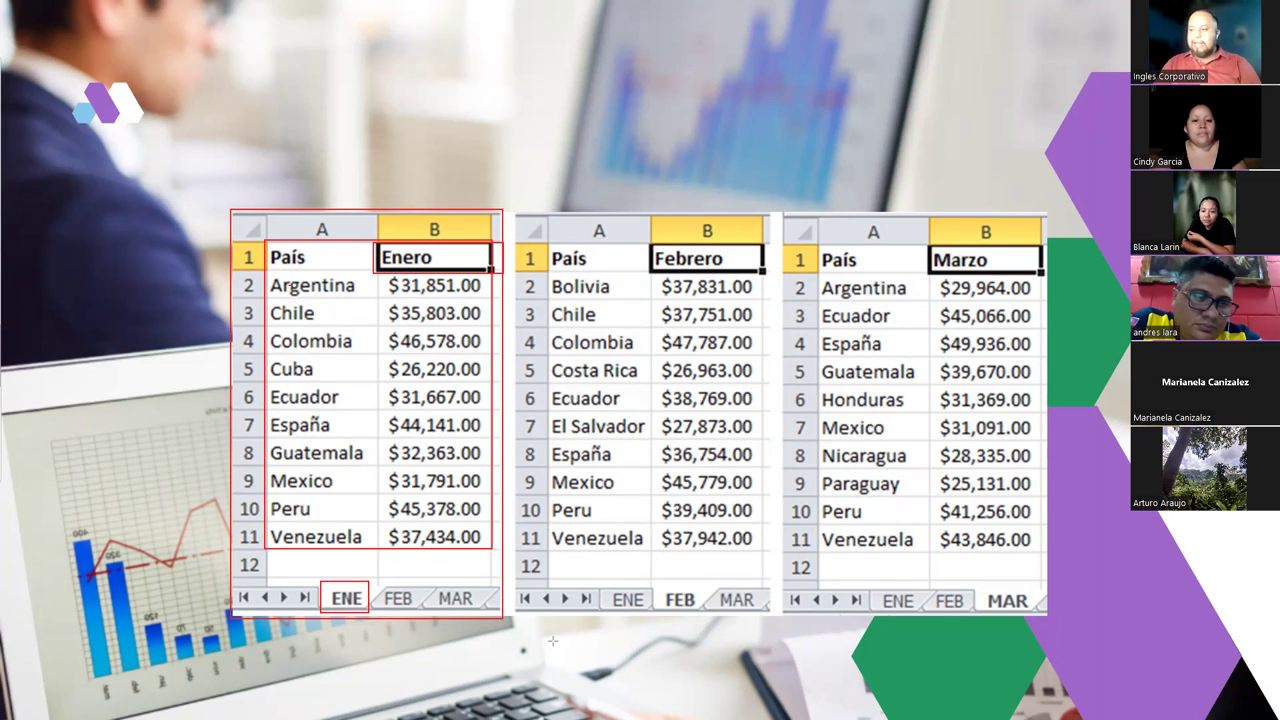
drag(652, 589, 704, 610)
mouse_move(512, 211)
mouse_down()
mouse_move(733, 367)
mouse_move(785, 586)
mouse_move(778, 619)
mouse_up()
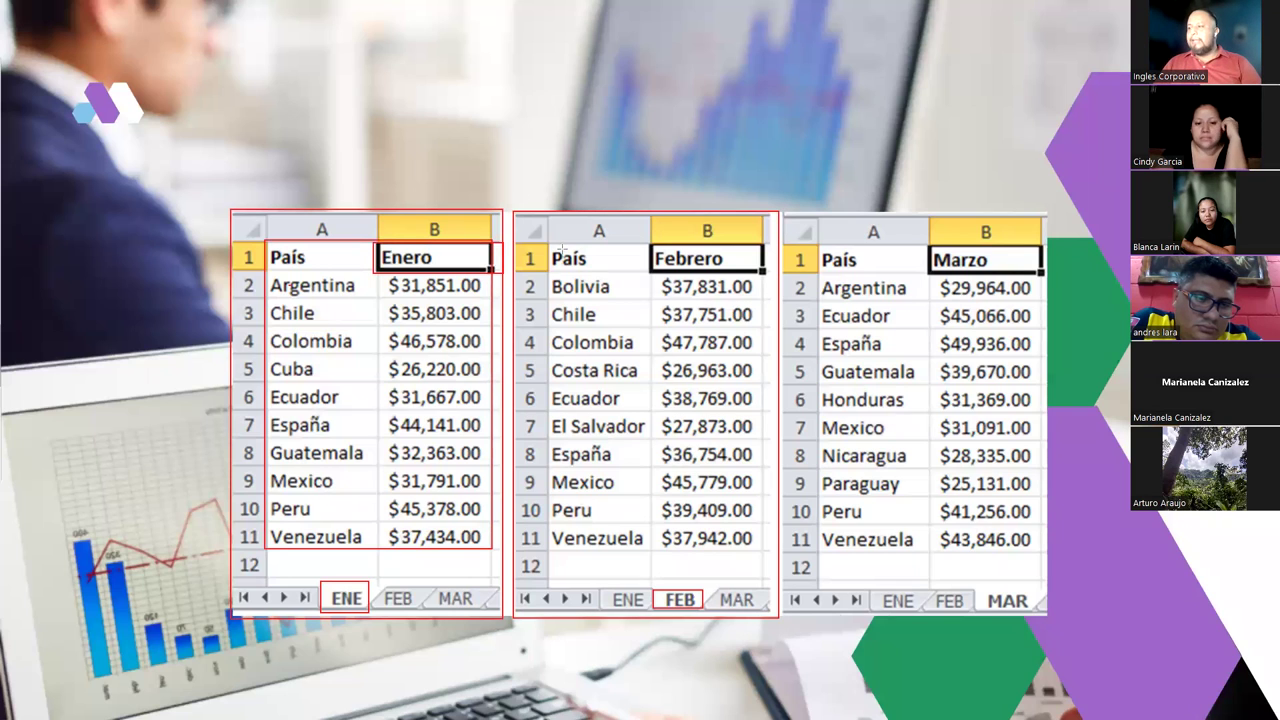
drag(541, 246, 634, 272)
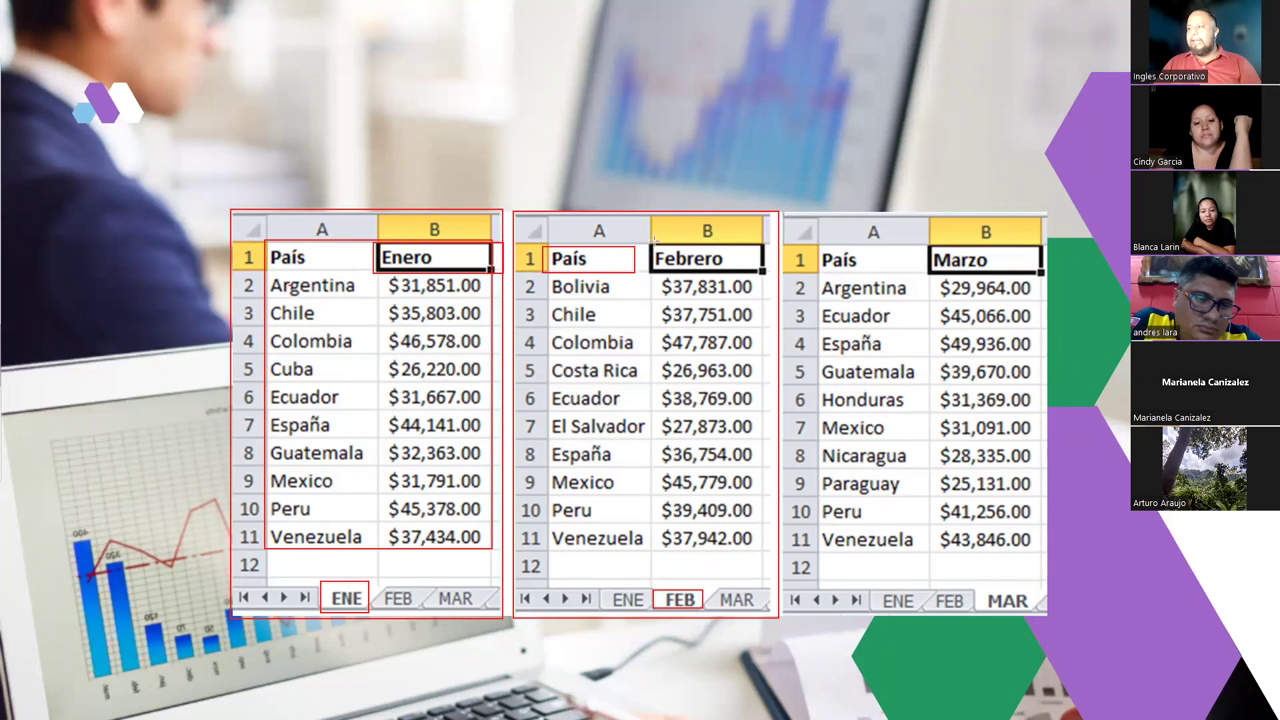
drag(717, 260, 763, 271)
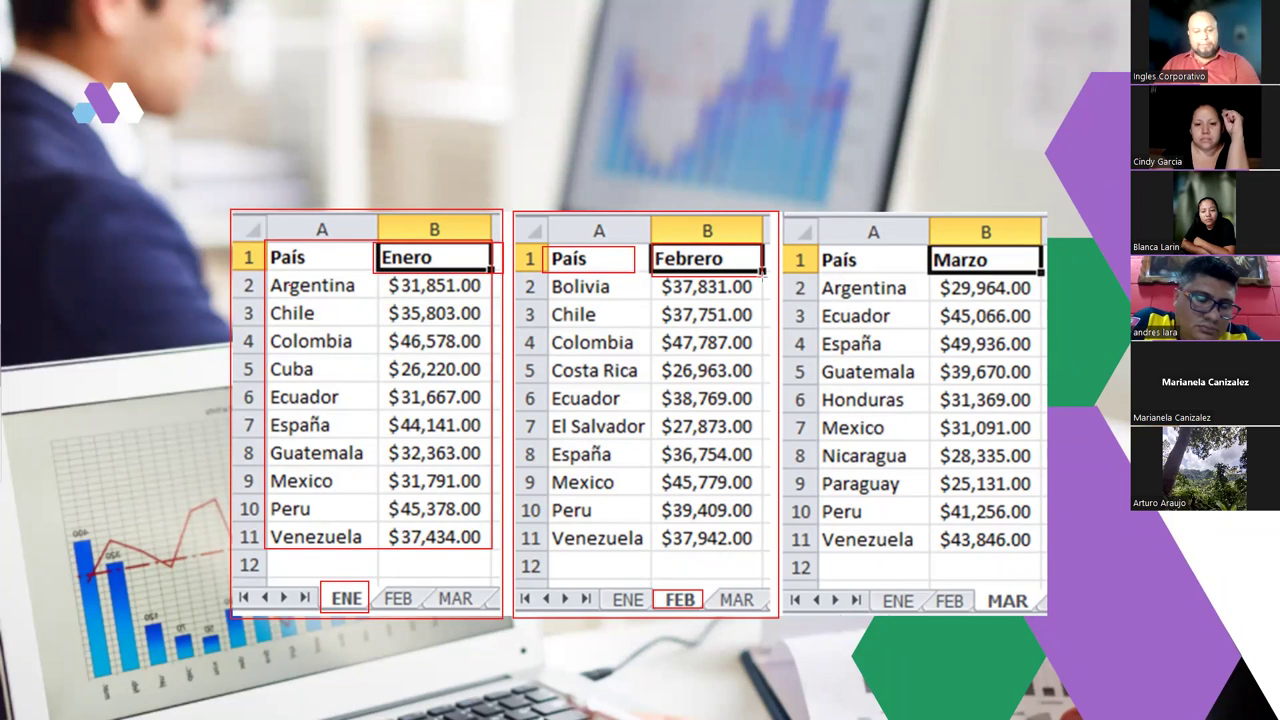
key(e)
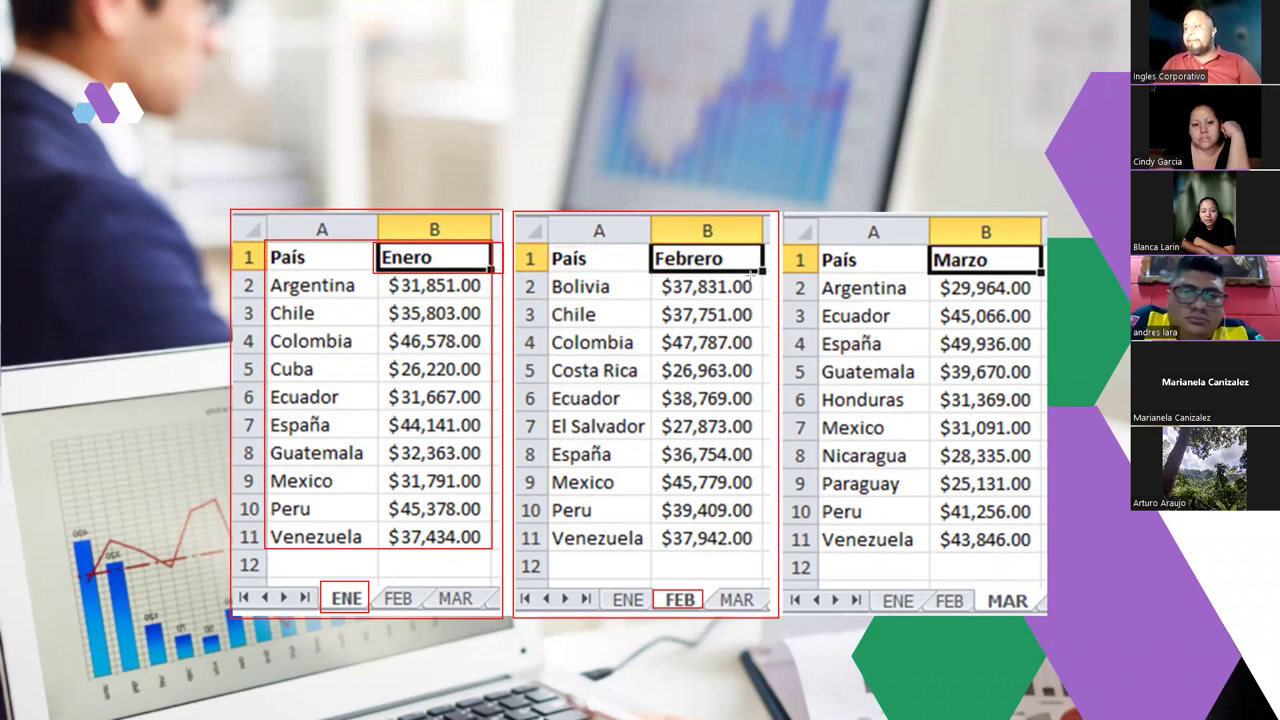
drag(765, 246, 649, 272)
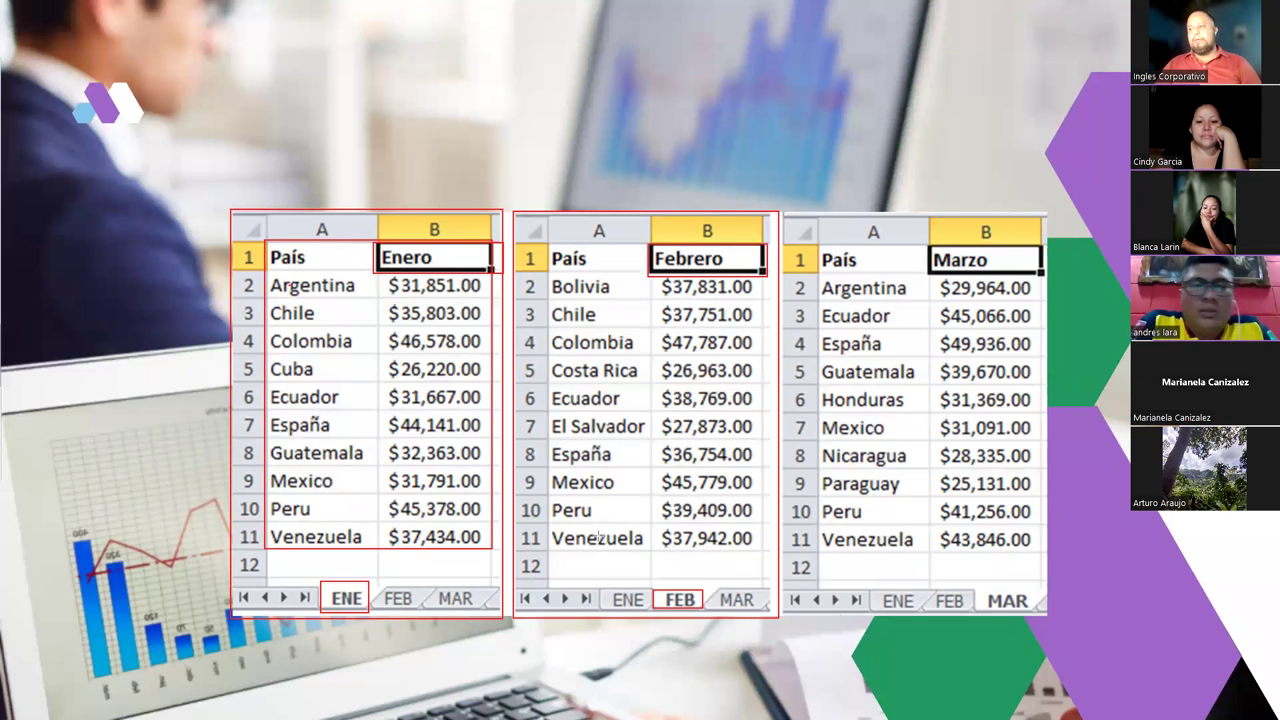
mouse_move(782, 210)
mouse_down()
mouse_move(890, 330)
mouse_move(1044, 614)
mouse_up()
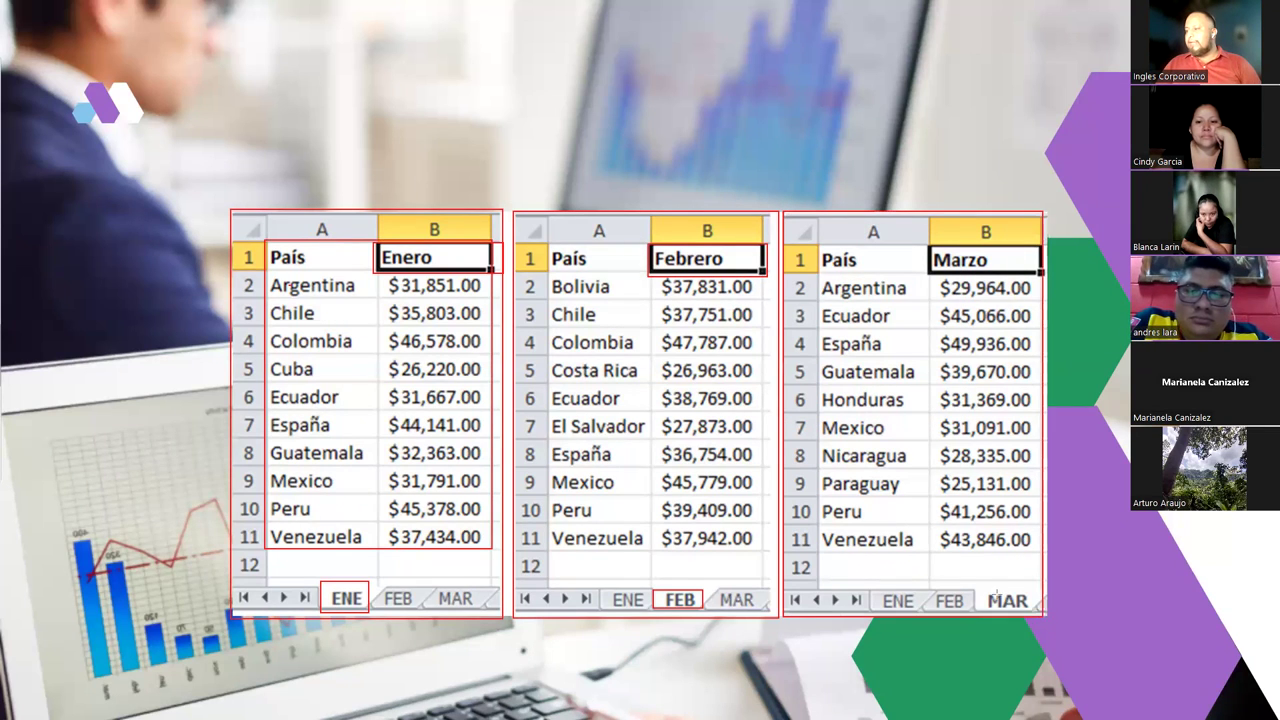
drag(981, 586, 1039, 613)
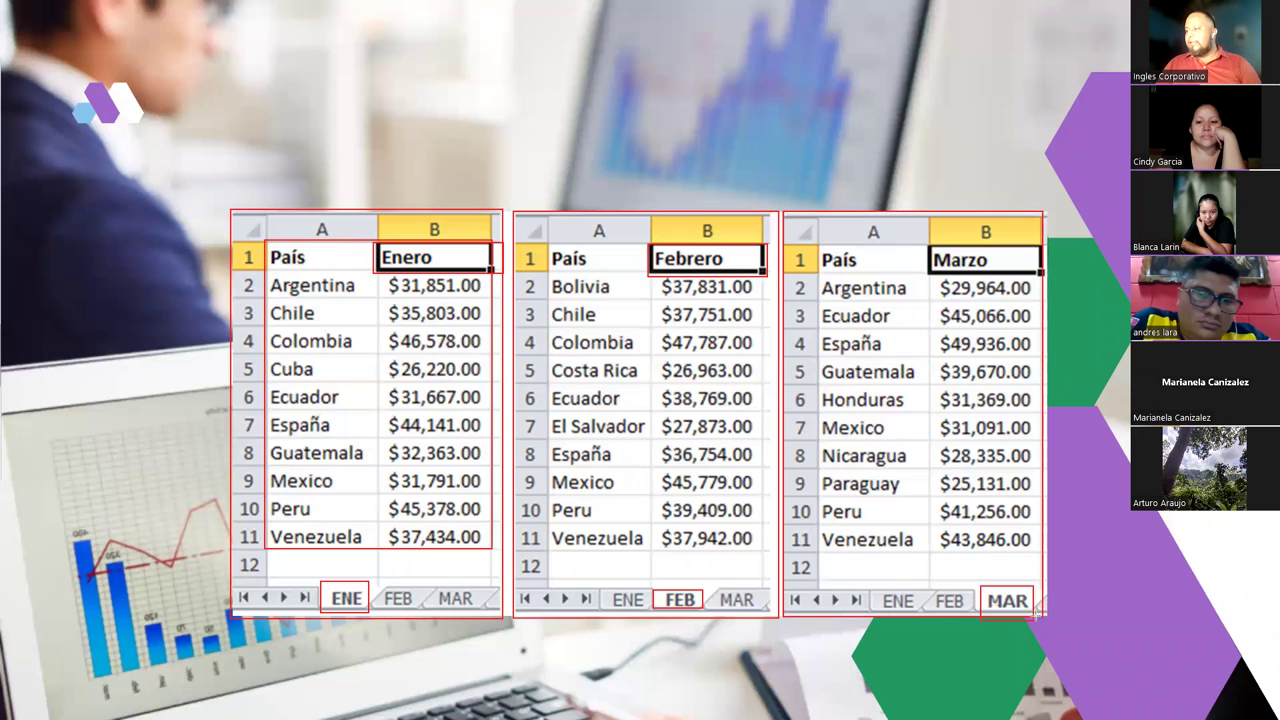
mouse_move(931, 246)
mouse_down()
mouse_move(1046, 284)
mouse_move(1039, 271)
mouse_up()
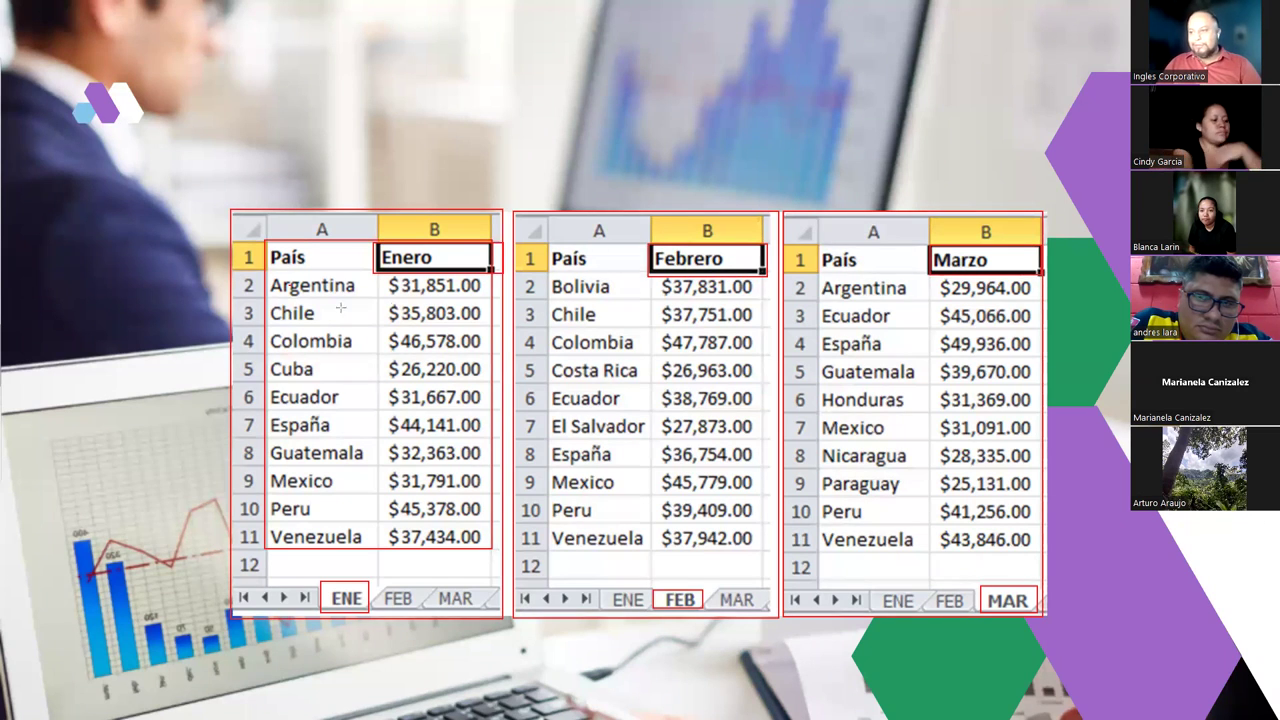
drag(273, 289, 507, 291)
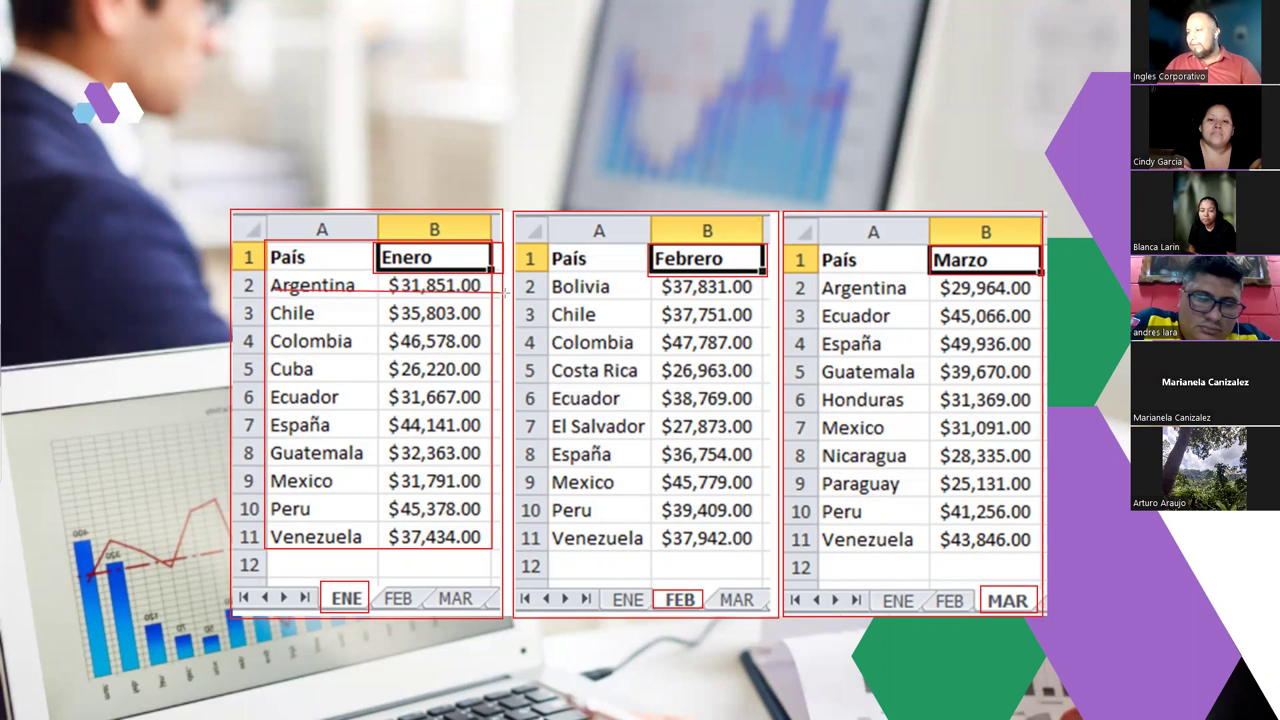
mouse_move(280, 290)
mouse_down()
mouse_move(590, 540)
mouse_move(670, 318)
mouse_up()
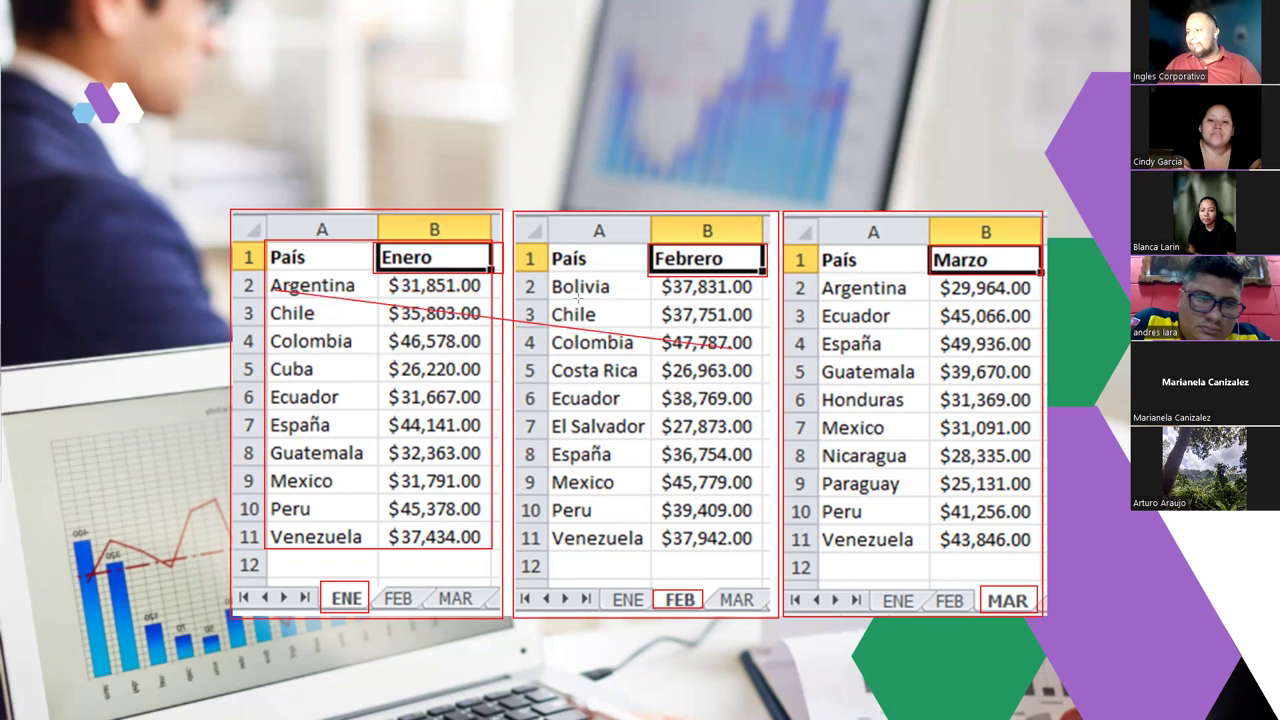
drag(822, 292, 1040, 293)
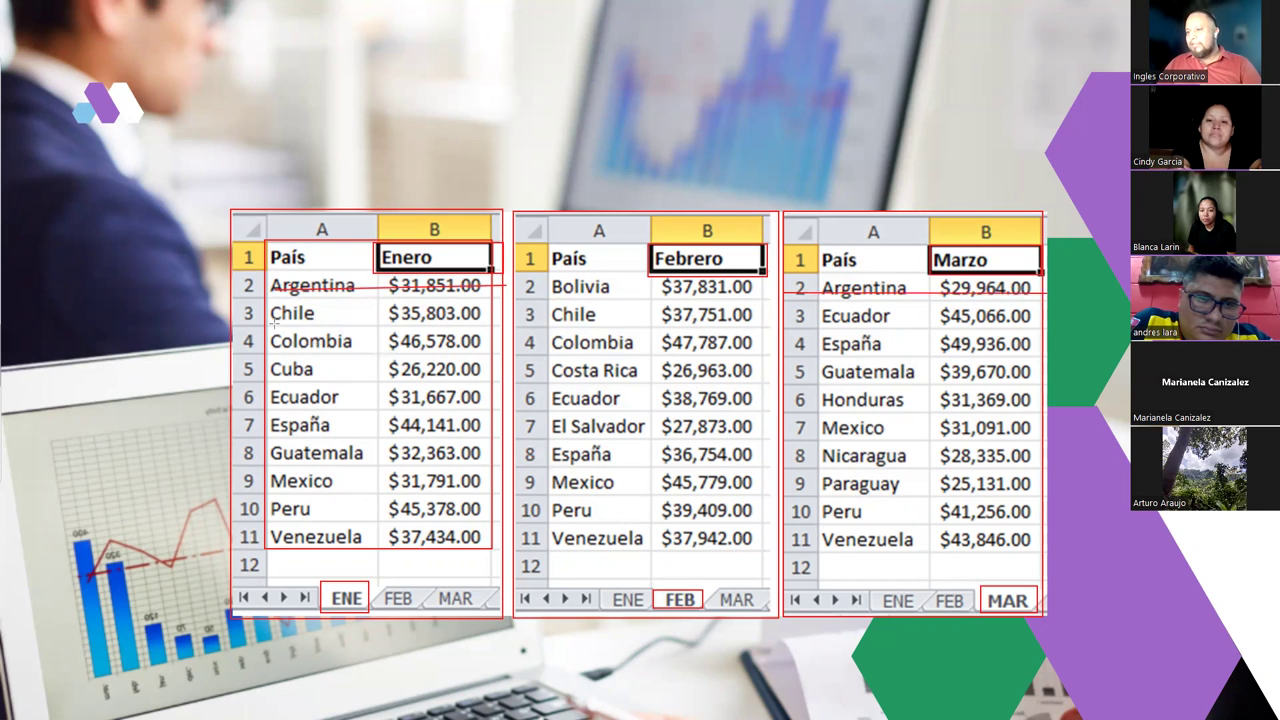
drag(271, 313, 775, 315)
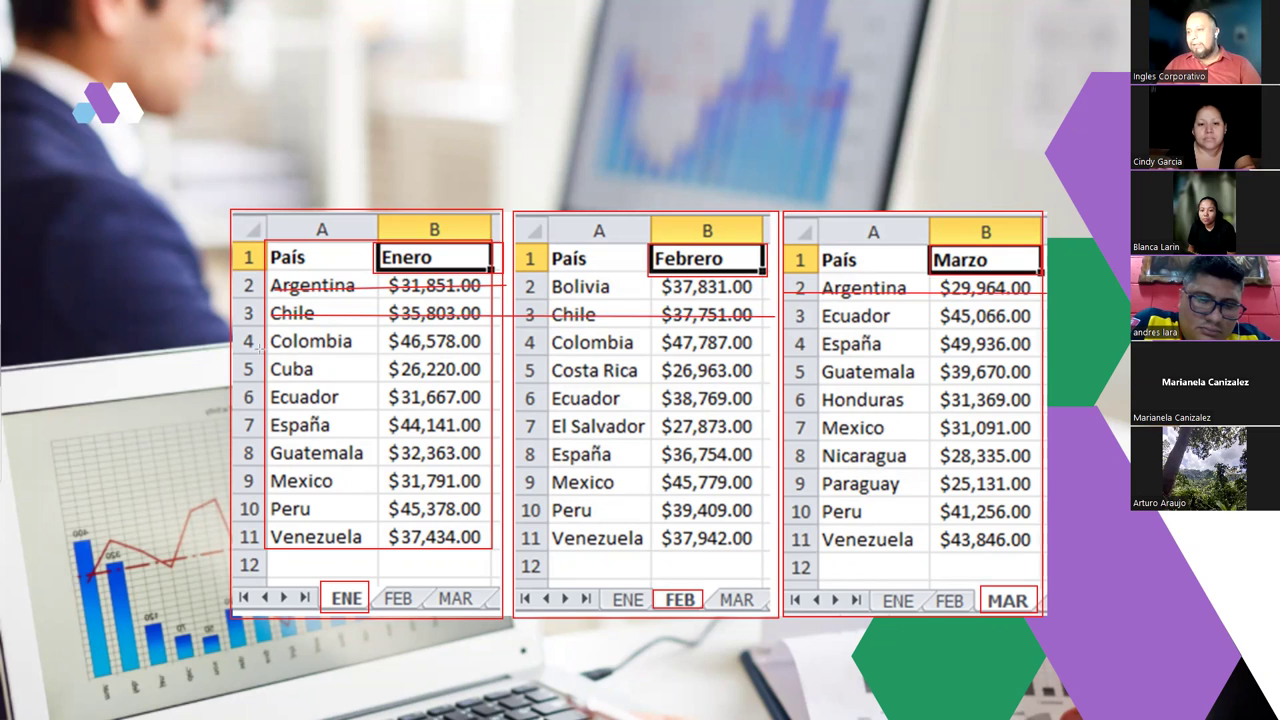
drag(271, 341, 648, 341)
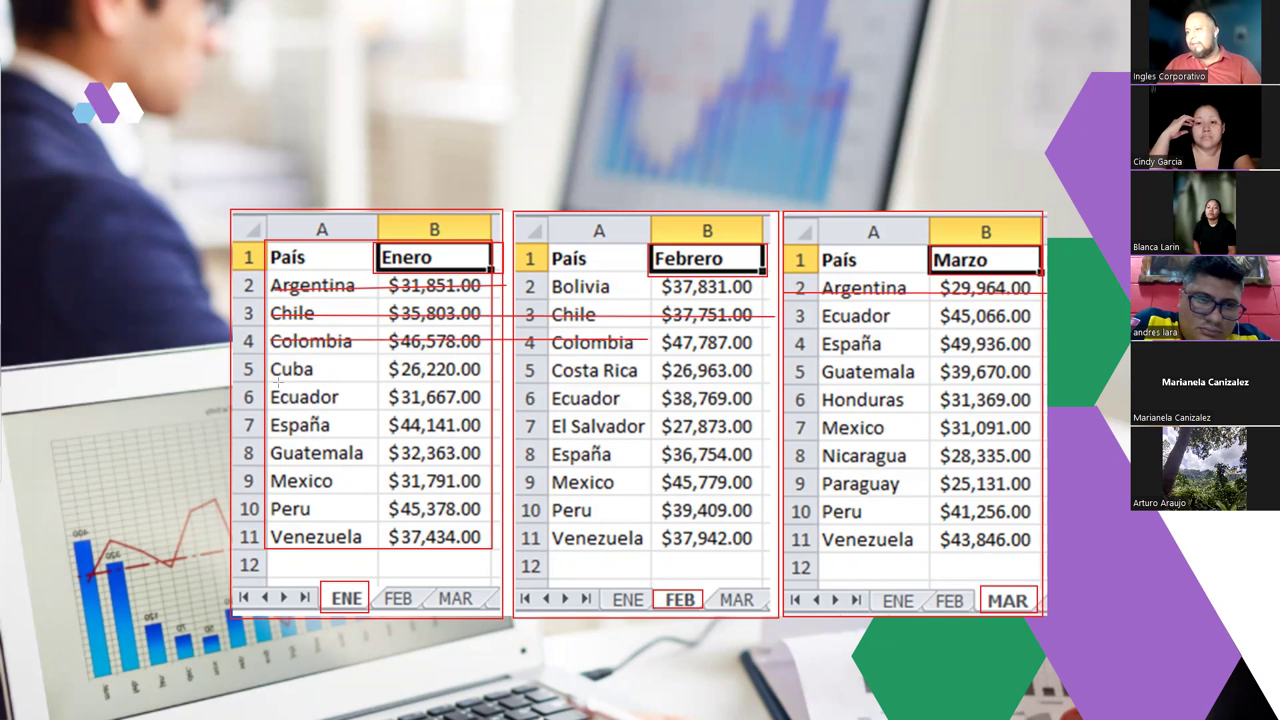
drag(263, 369, 494, 369)
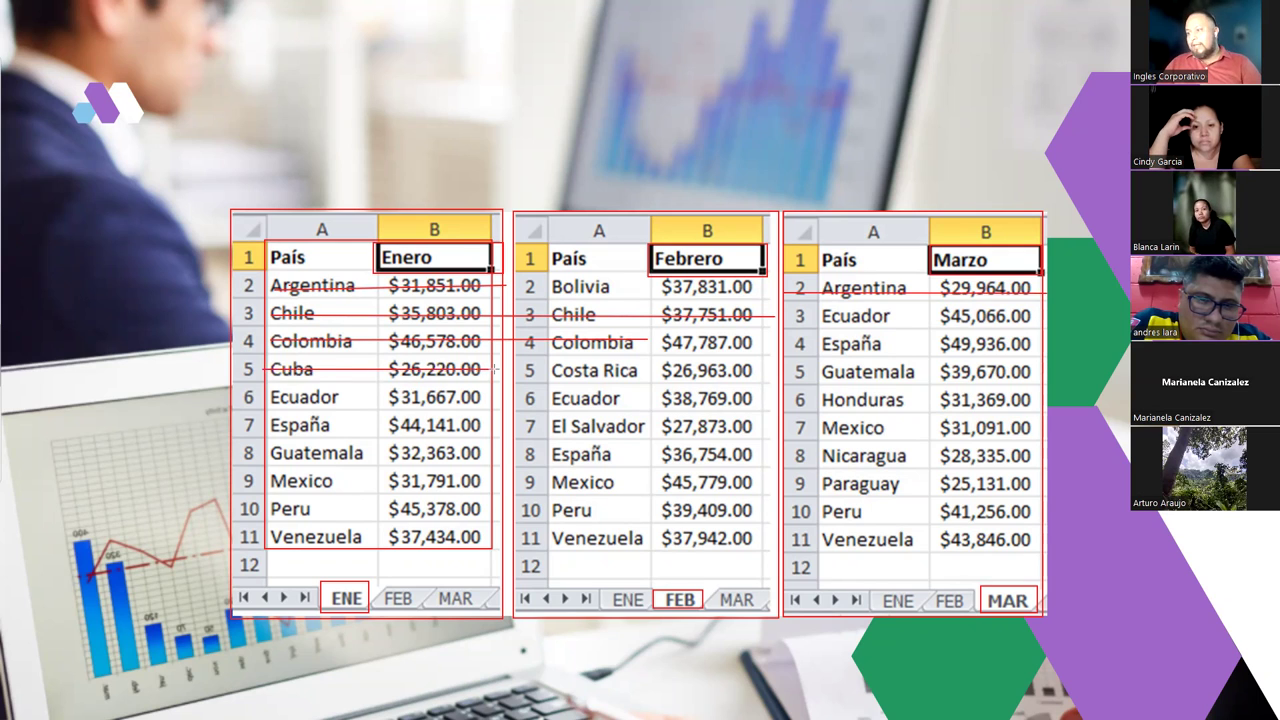
drag(266, 397, 650, 397)
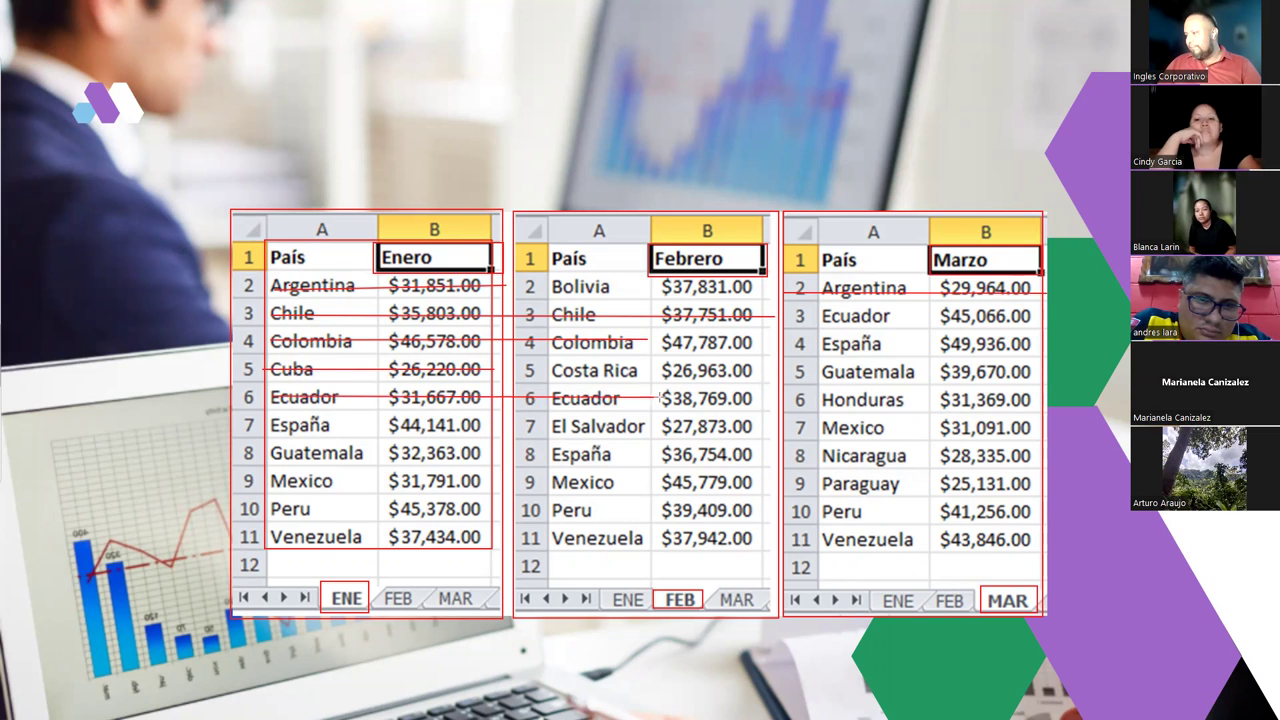
drag(667, 398, 765, 398)
drag(800, 316, 1045, 316)
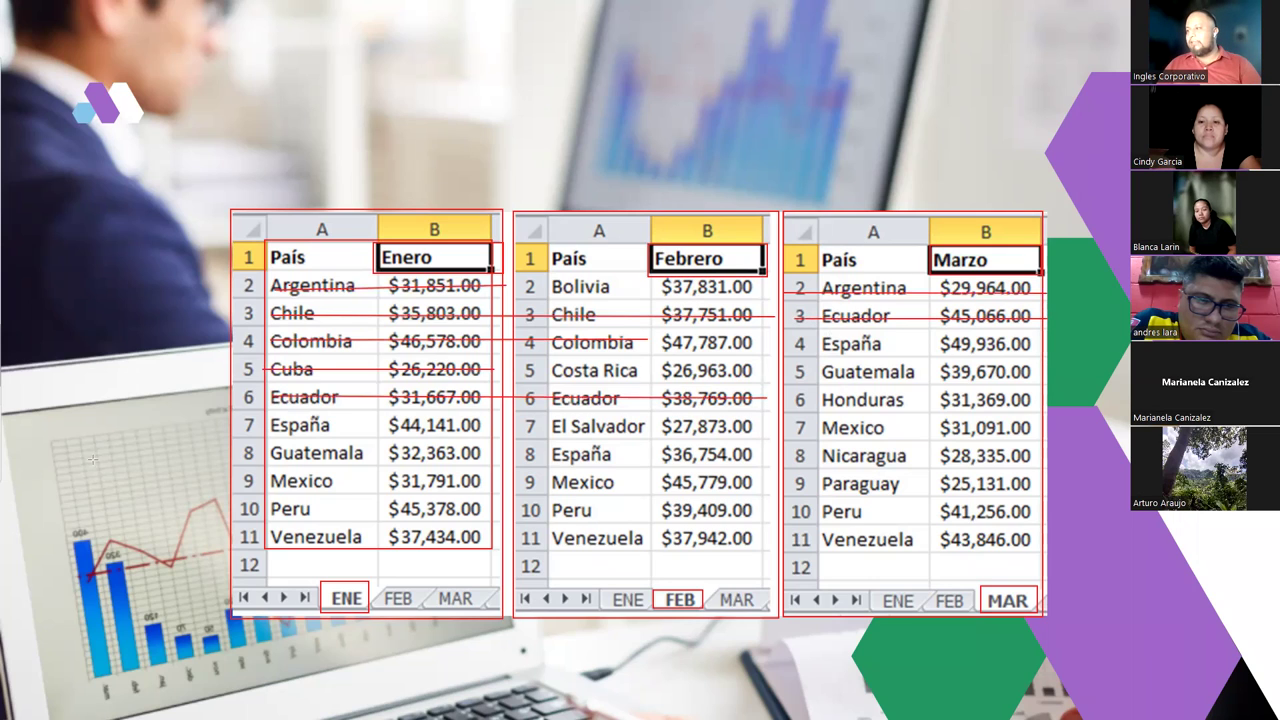
mouse_move(272, 426)
mouse_down()
mouse_move(506, 426)
mouse_move(666, 454)
mouse_move(774, 454)
mouse_up()
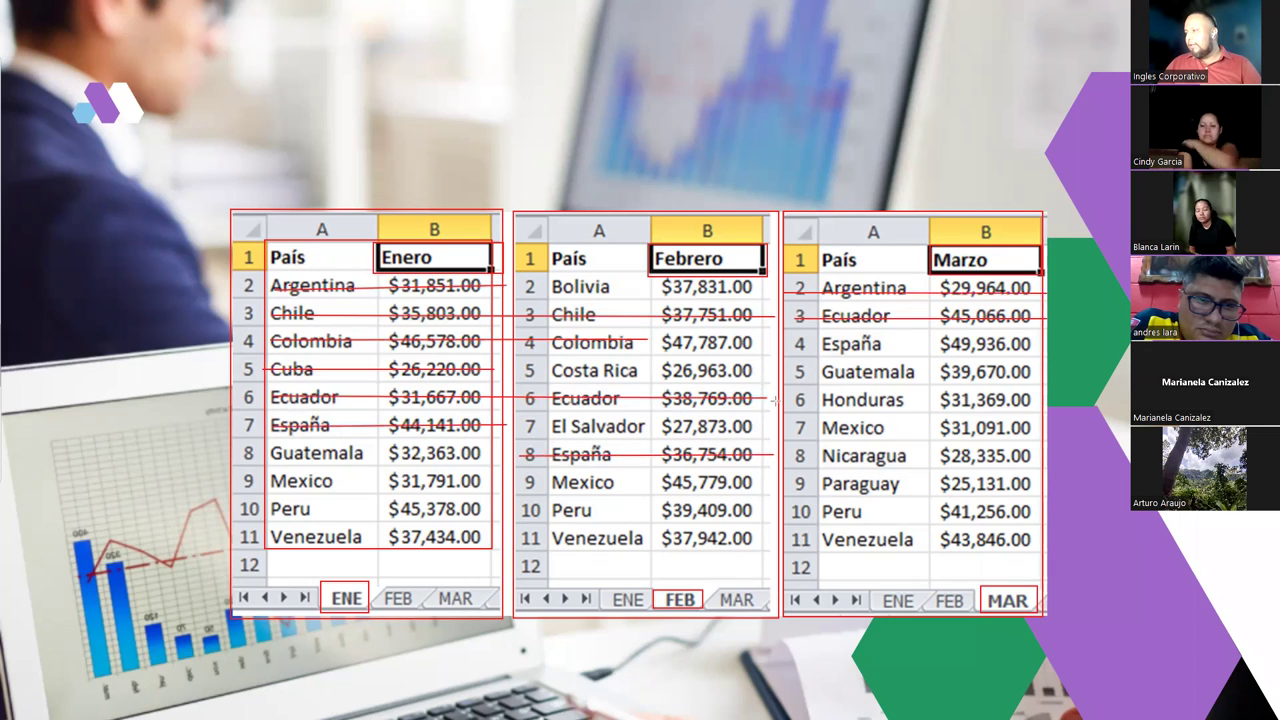
drag(1040, 344, 803, 344)
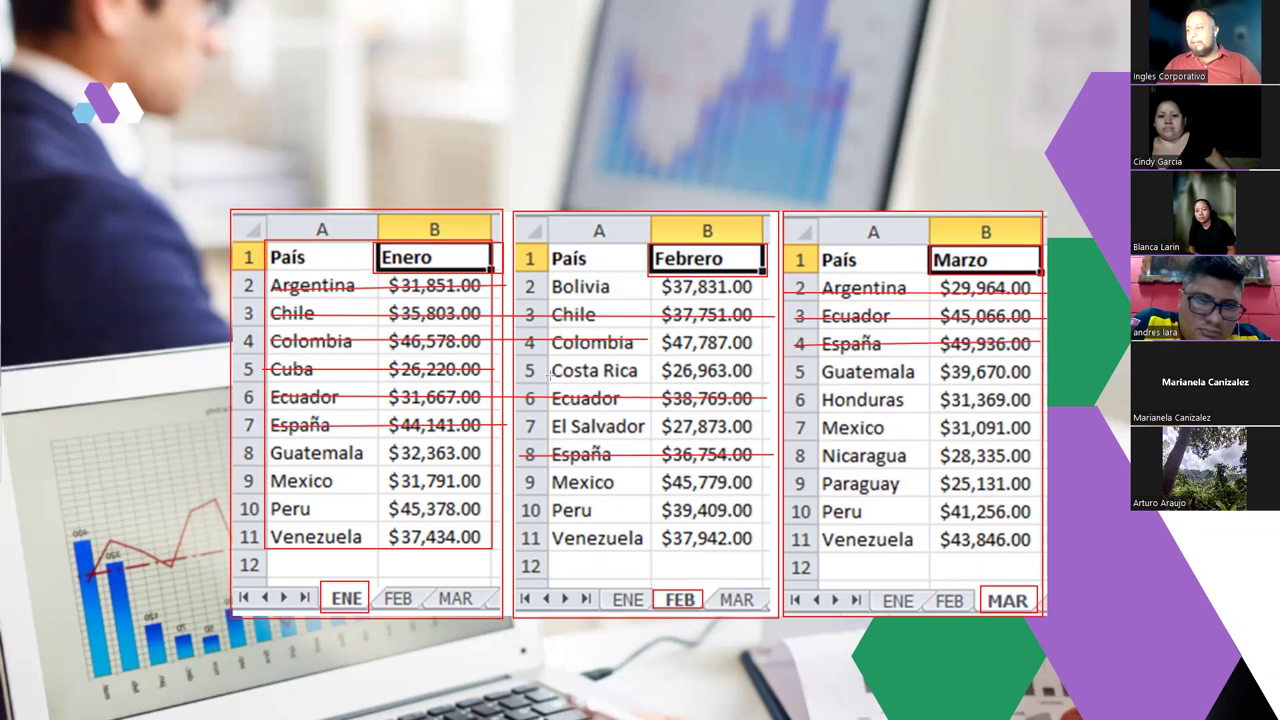
drag(267, 453, 483, 452)
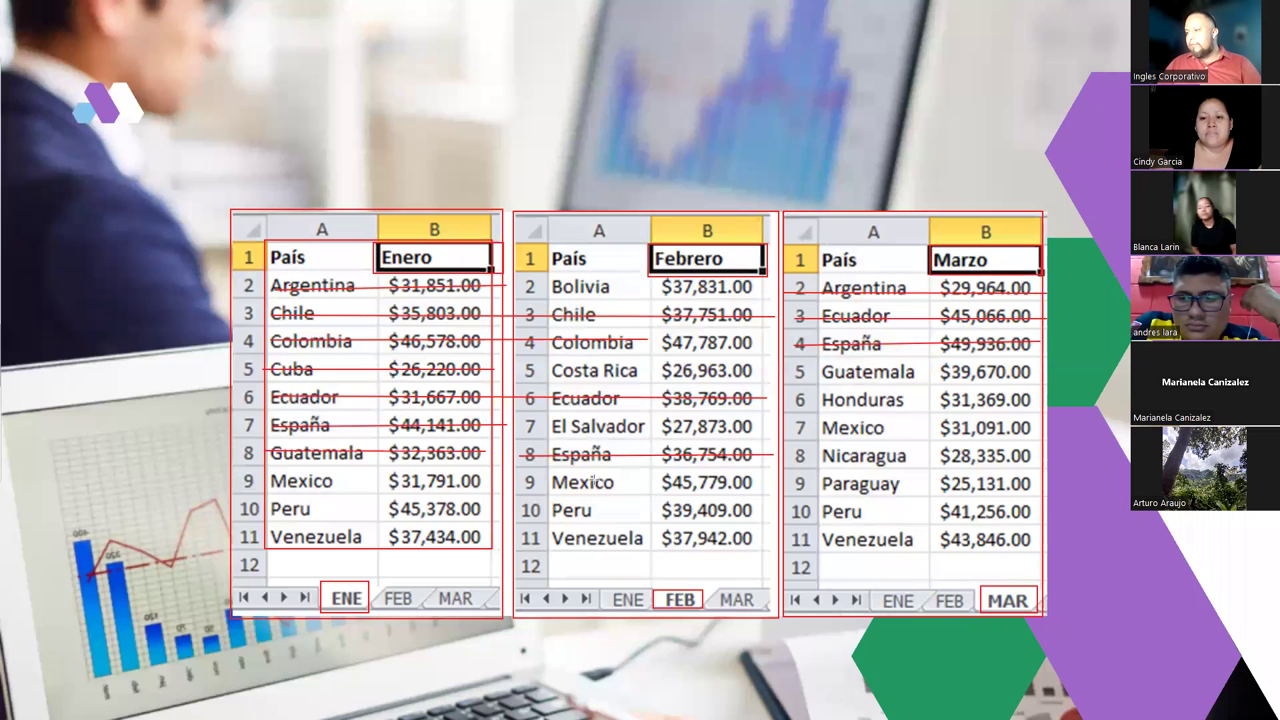
drag(787, 367, 1075, 367)
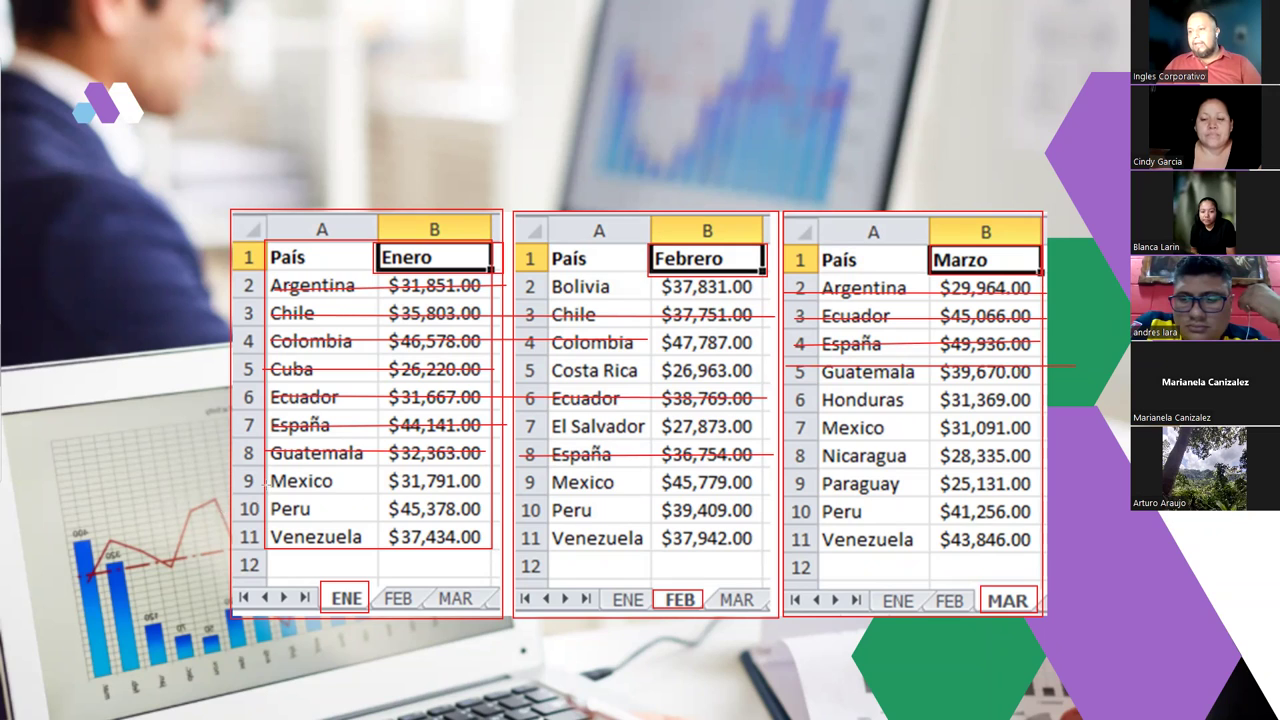
drag(268, 481, 772, 482)
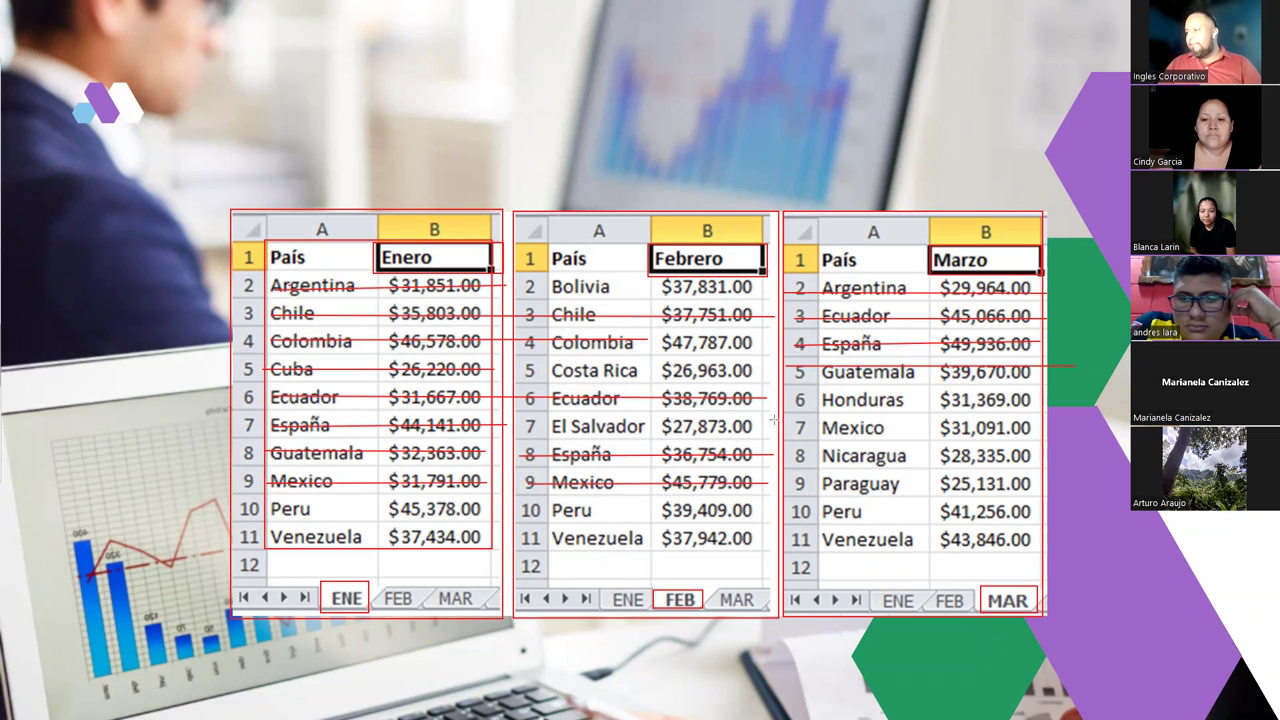
drag(790, 427, 1030, 427)
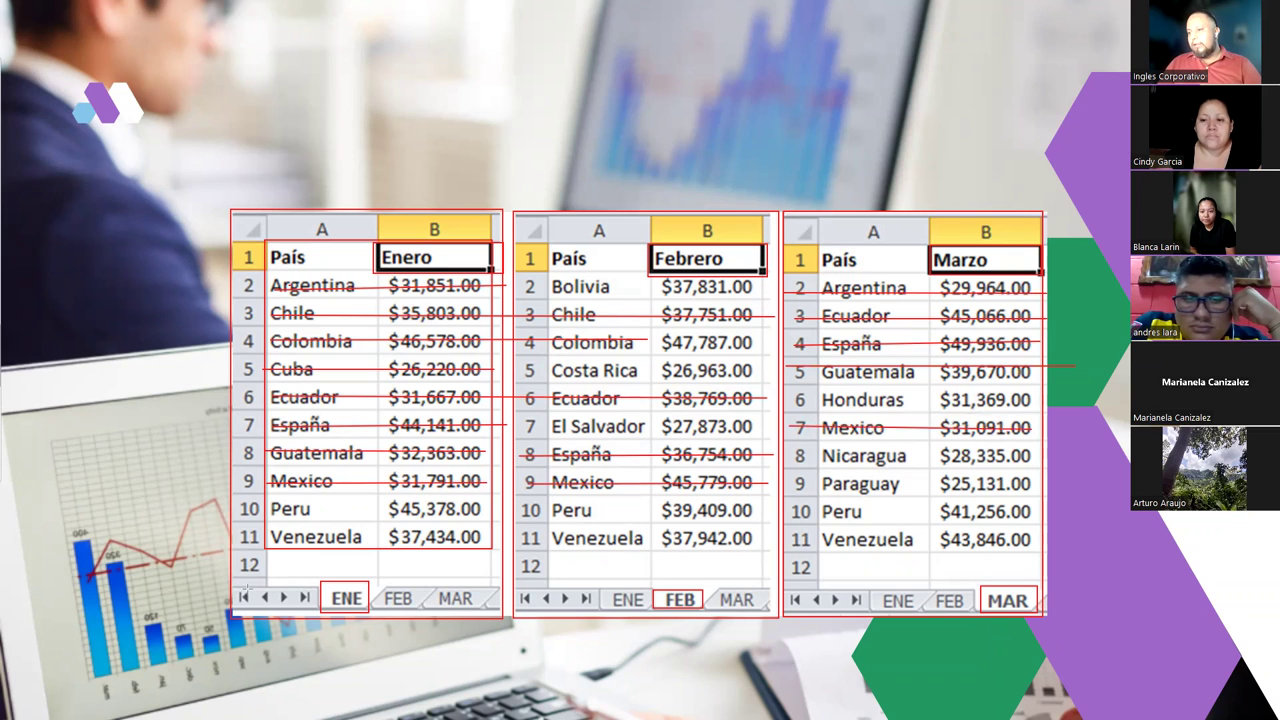
drag(280, 511, 1043, 510)
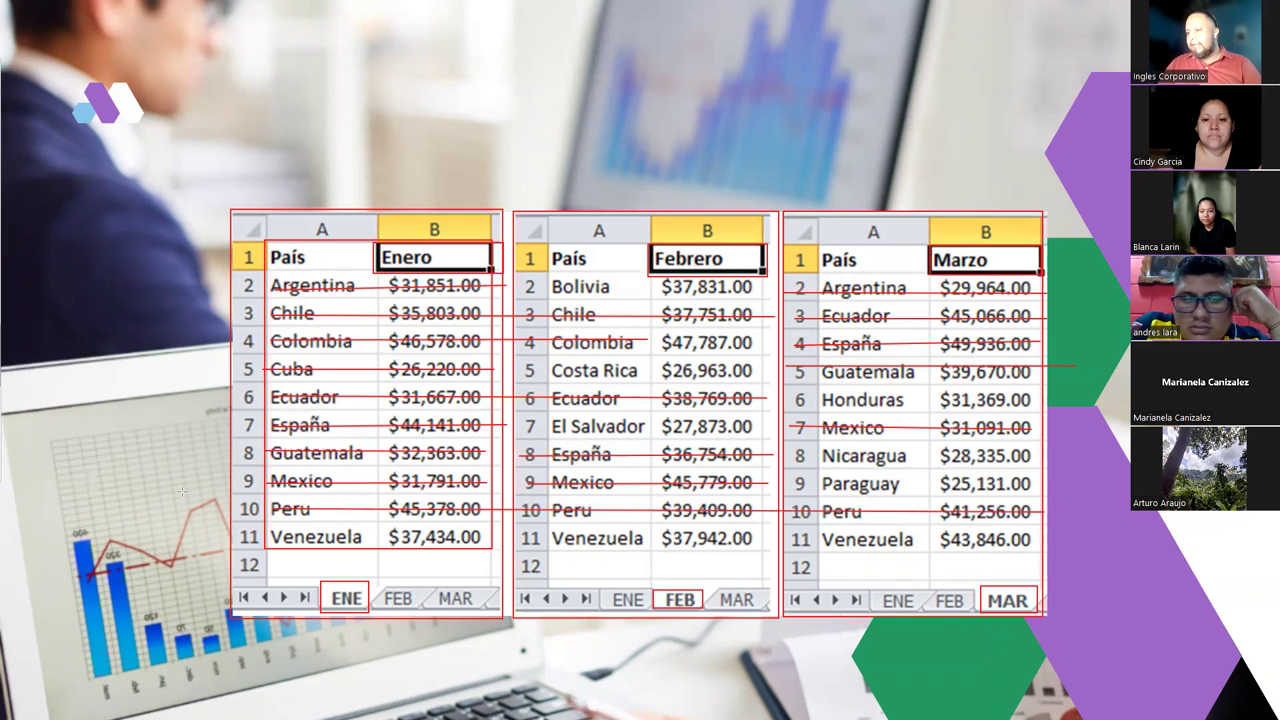
drag(268, 556, 1090, 537)
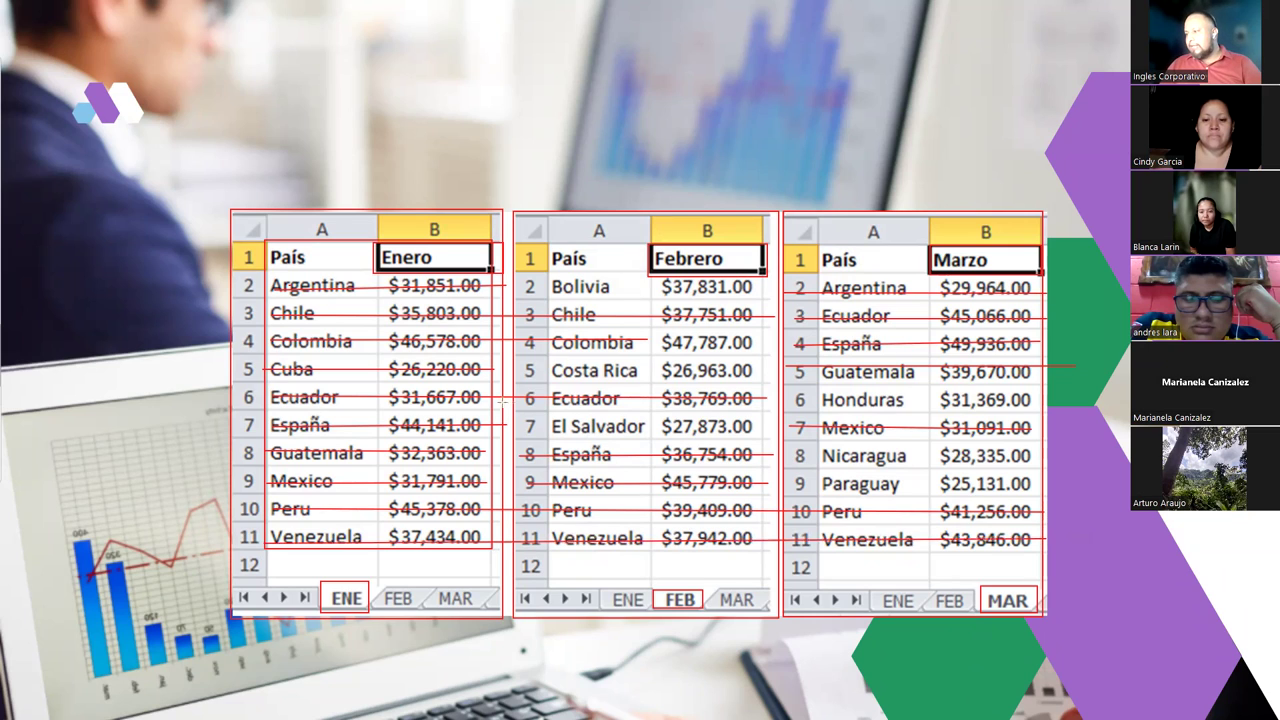
drag(527, 426, 766, 428)
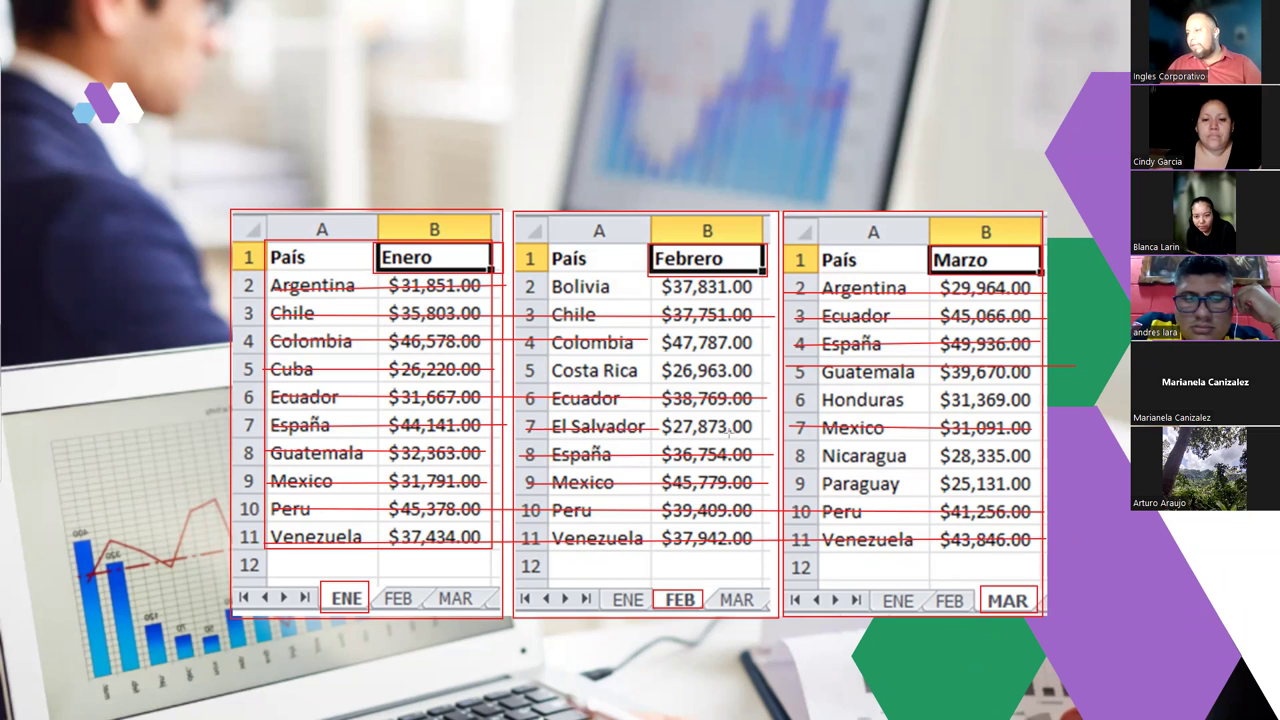
drag(520, 370, 738, 370)
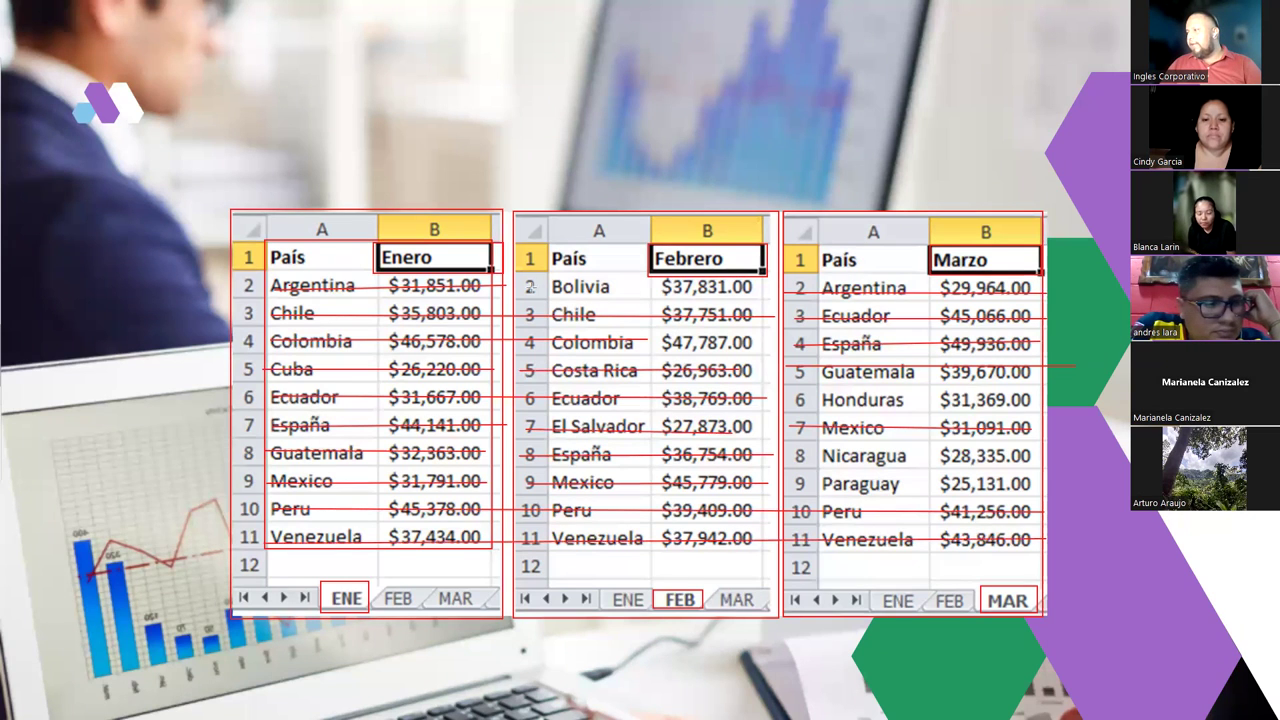
drag(520, 290, 737, 289)
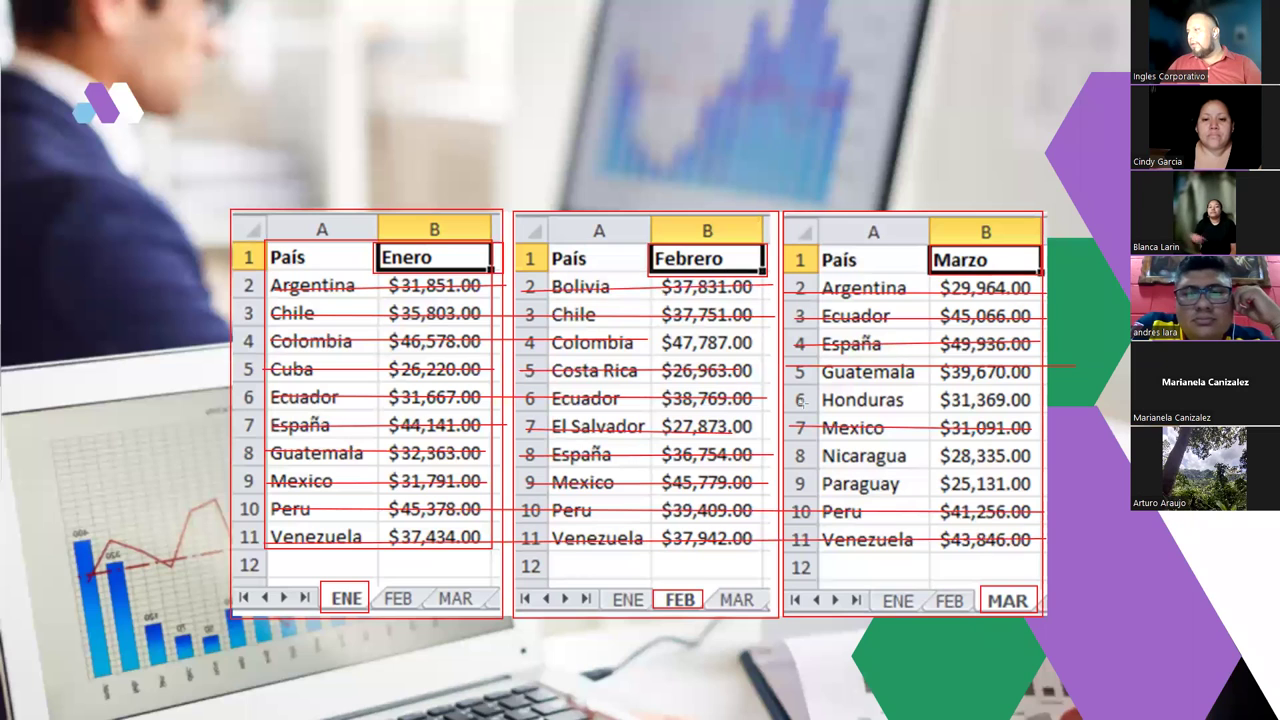
drag(968, 366, 797, 388)
drag(785, 446, 930, 434)
drag(804, 493, 938, 488)
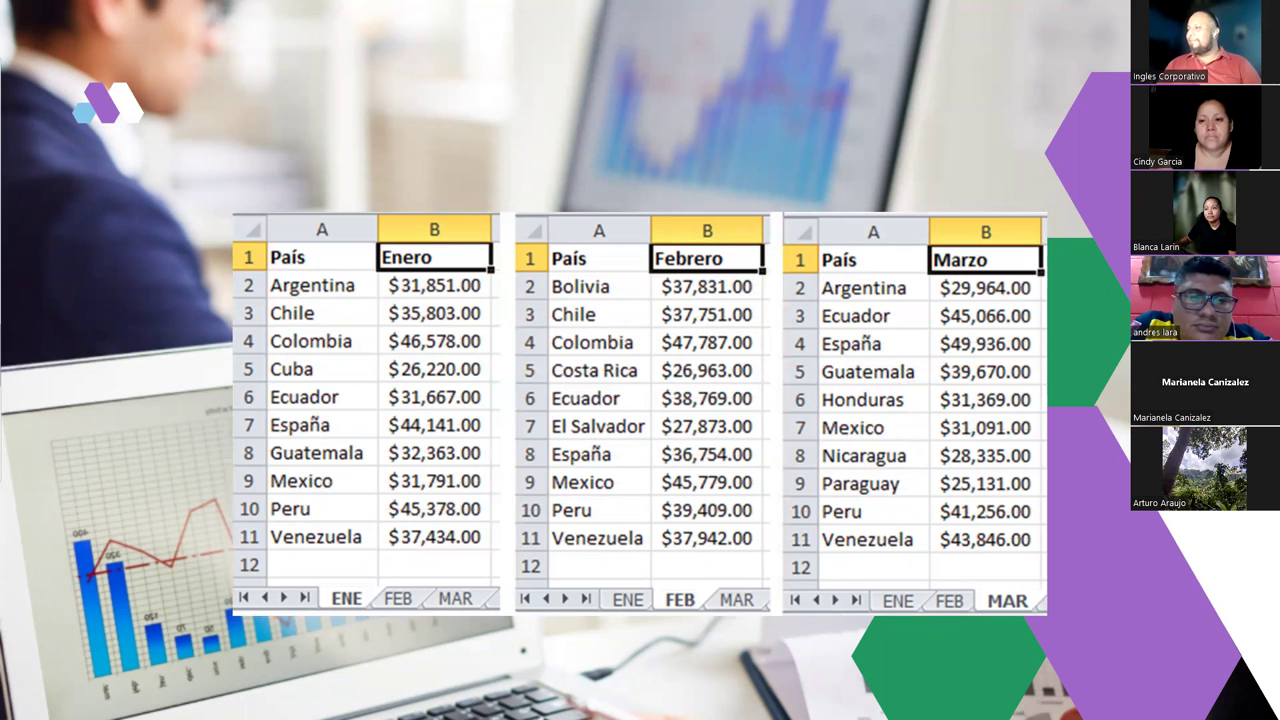
key(Right)
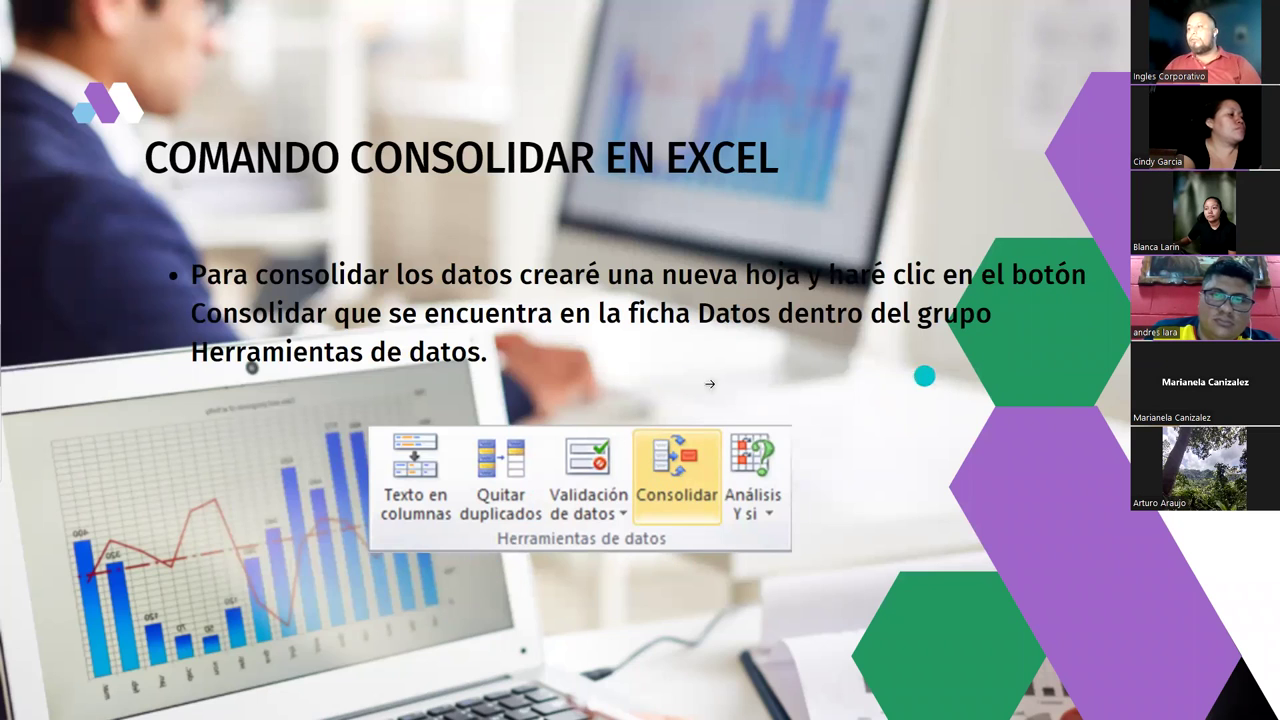
click(657, 508)
click(657, 508)
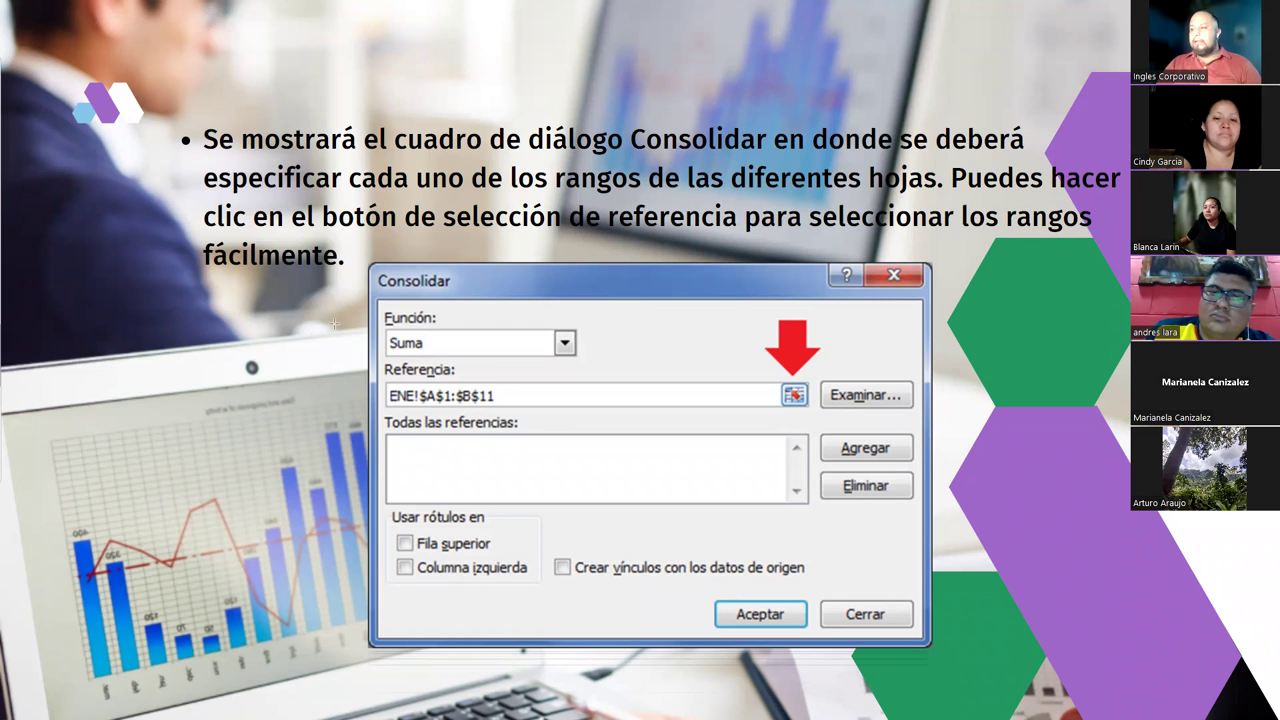
drag(380, 305, 592, 362)
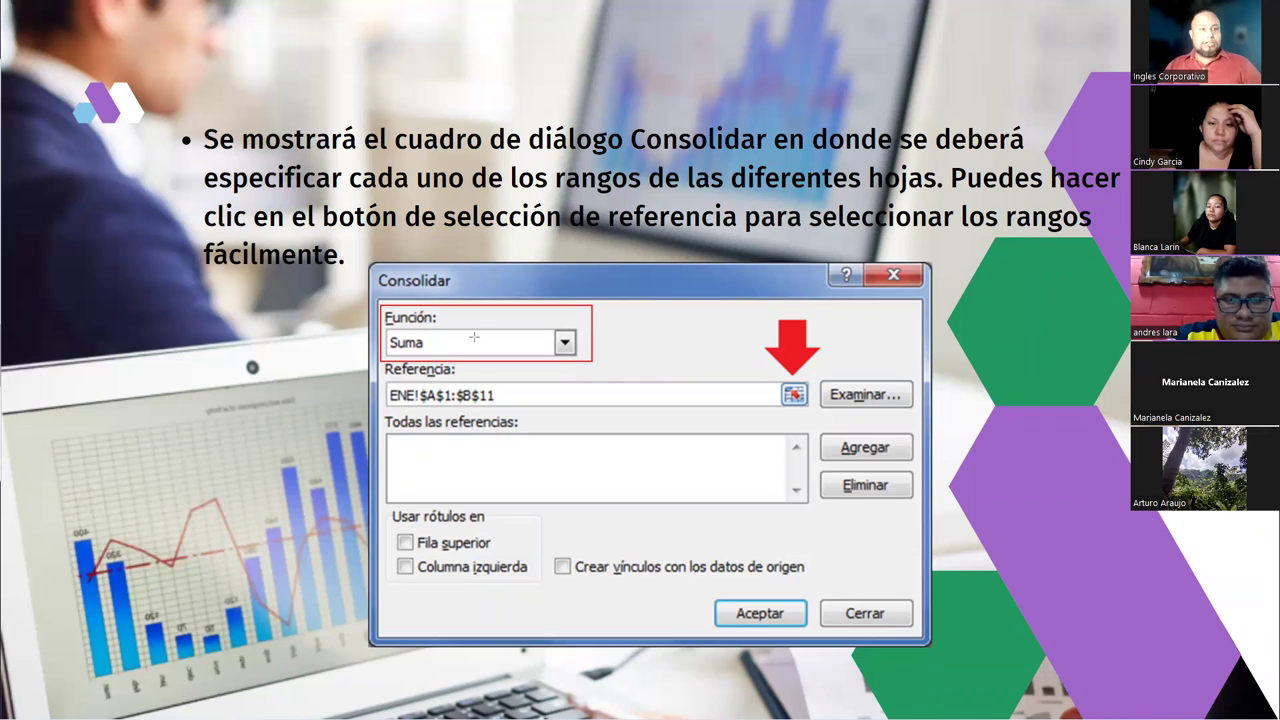
drag(384, 362, 814, 412)
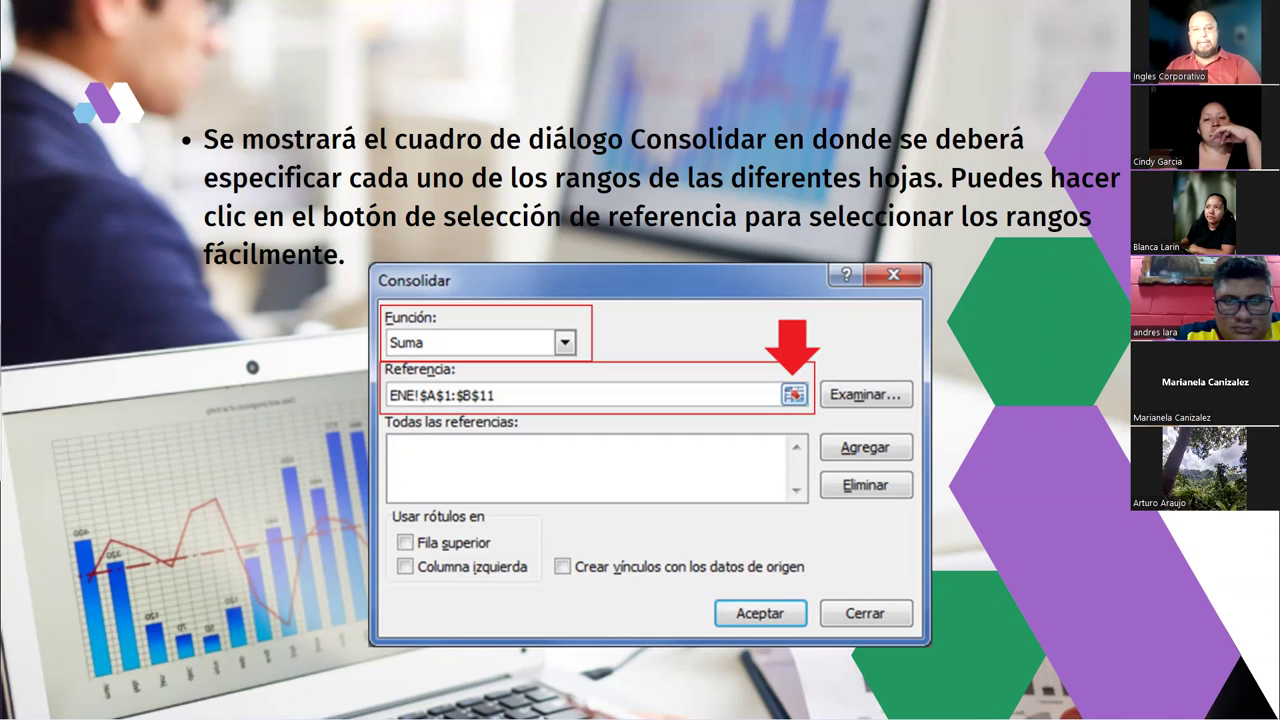
click(70, 341)
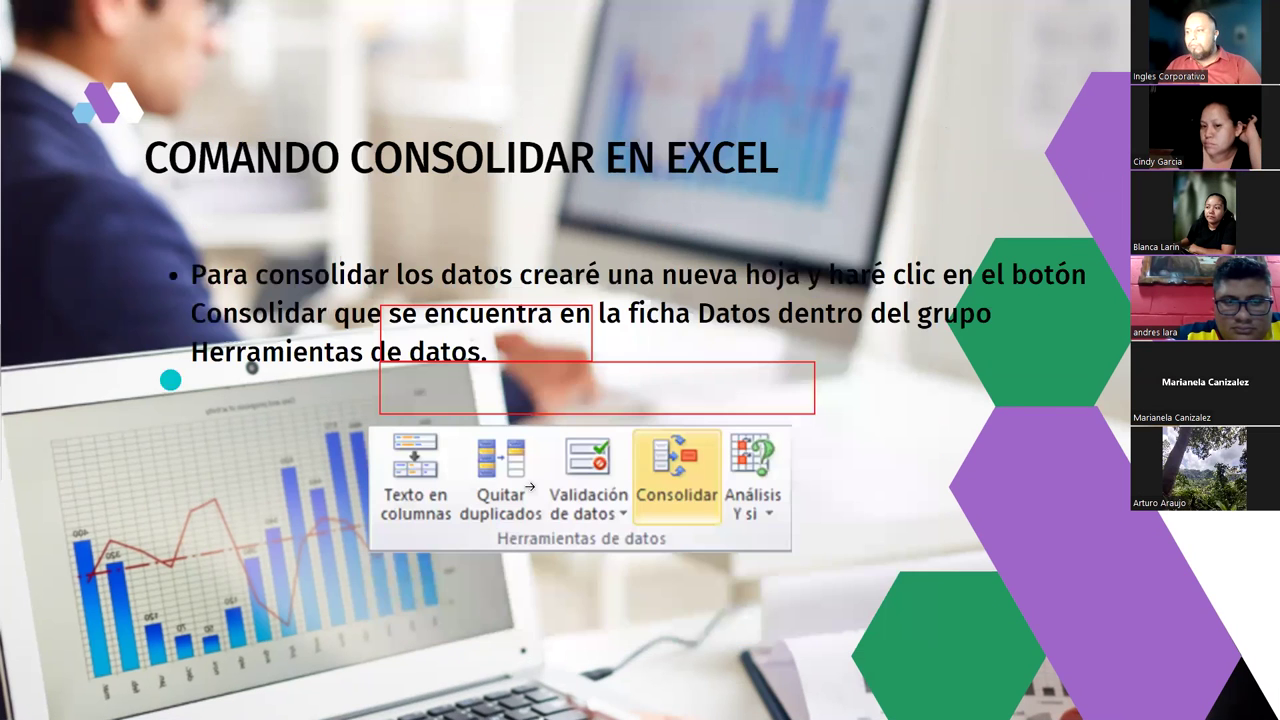
click(50, 352)
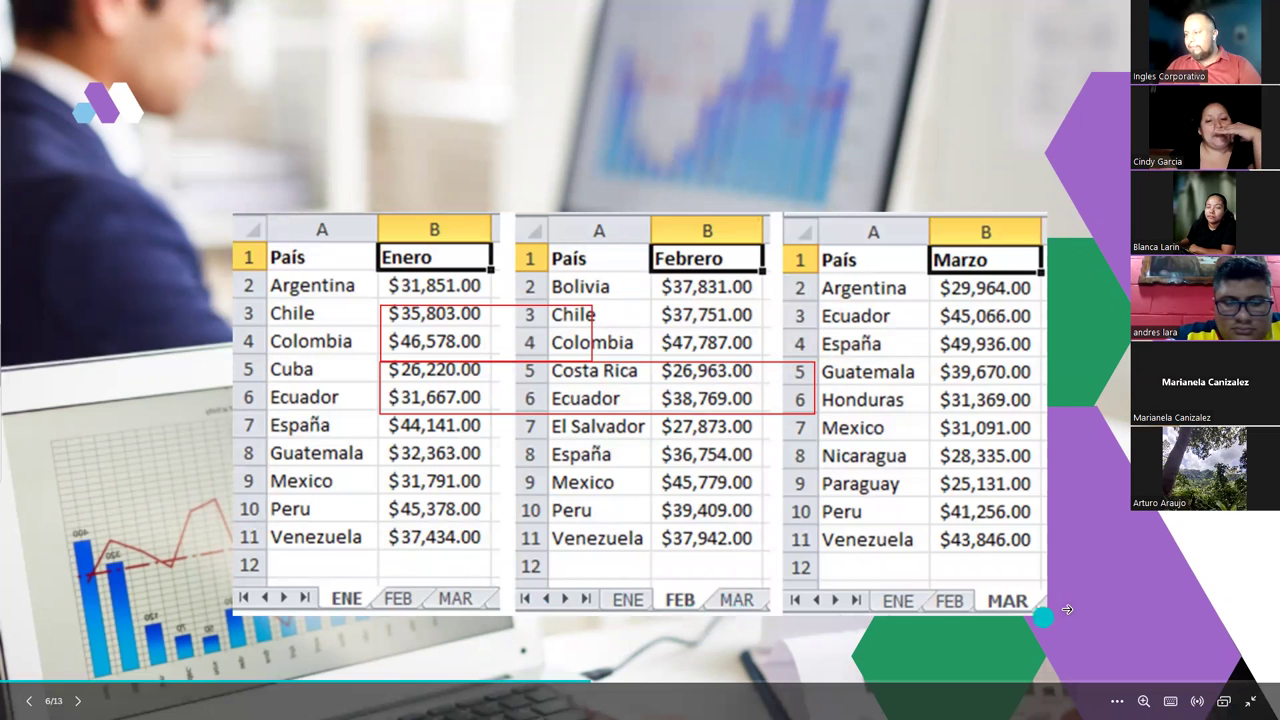
key(Right)
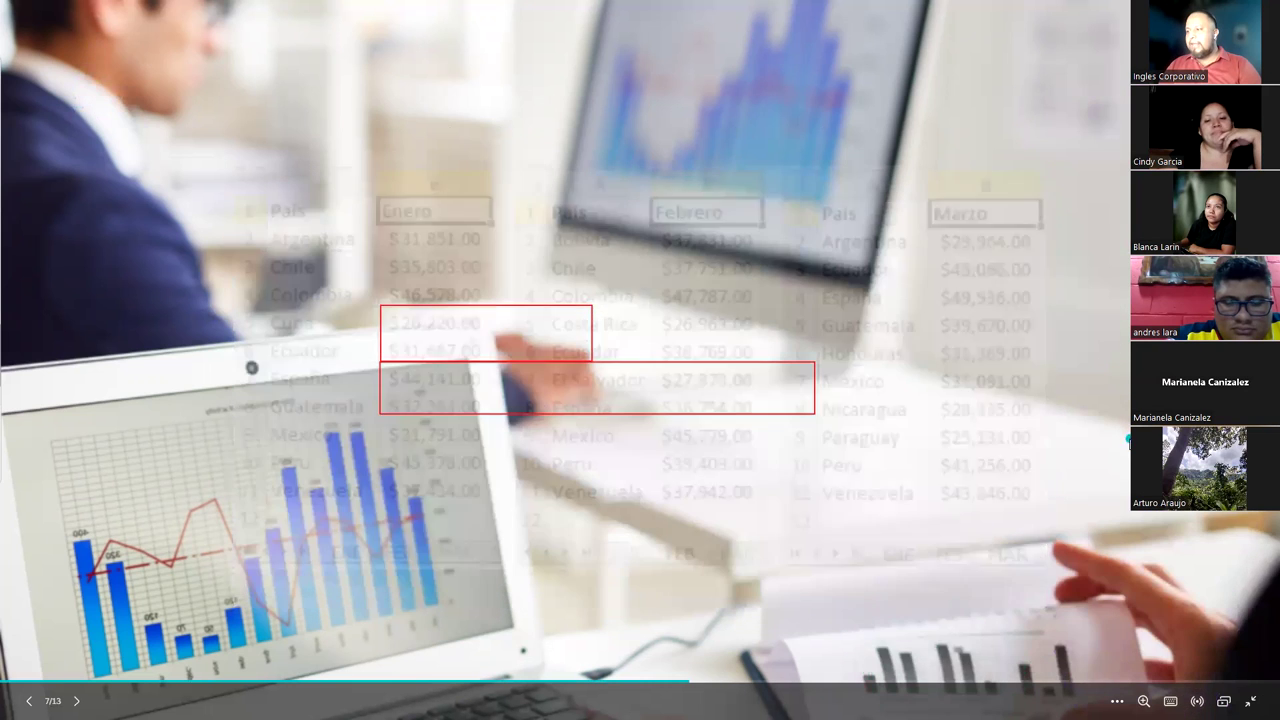
key(Right)
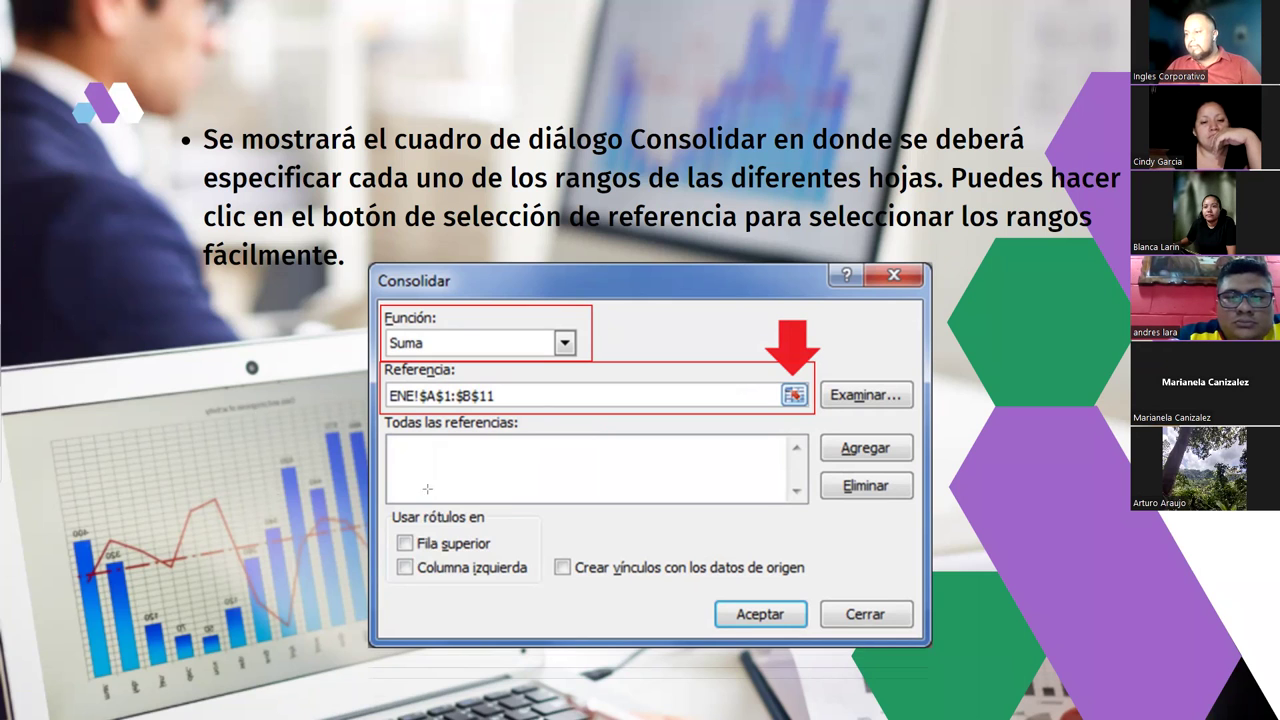
mouse_move(381, 411)
mouse_down()
mouse_move(806, 522)
mouse_move(813, 508)
mouse_up()
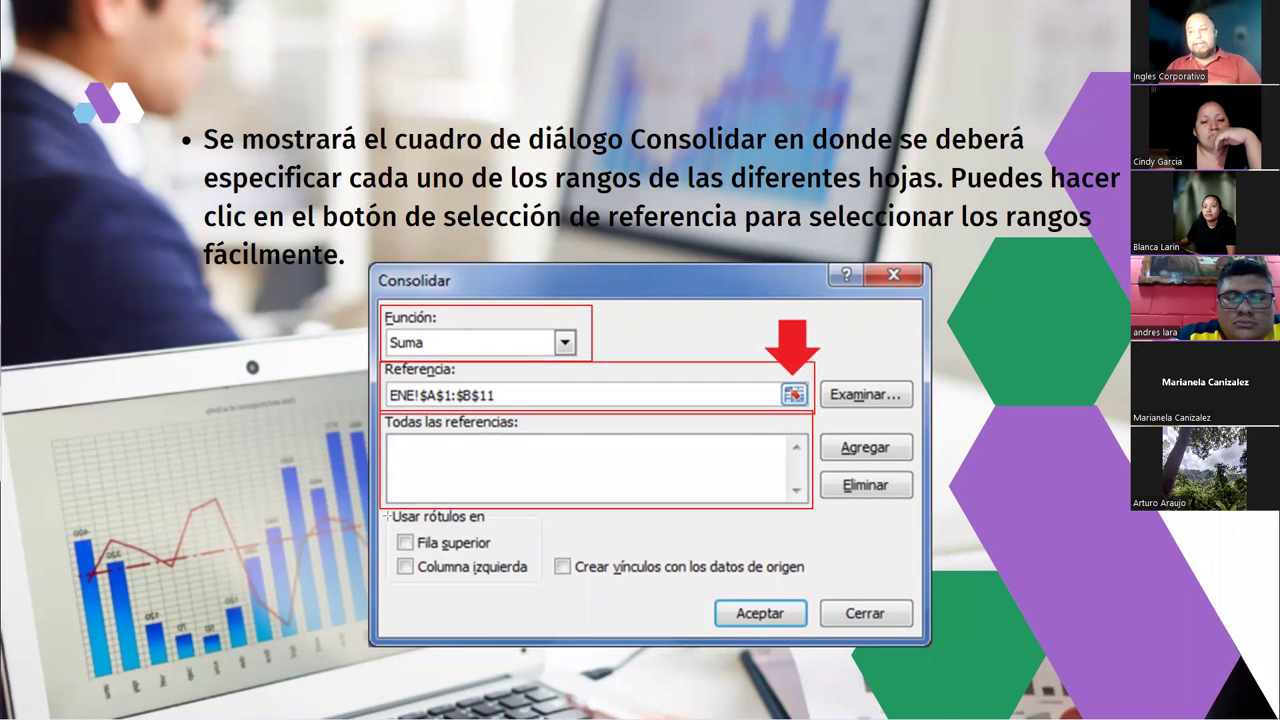
drag(400, 537, 409, 548)
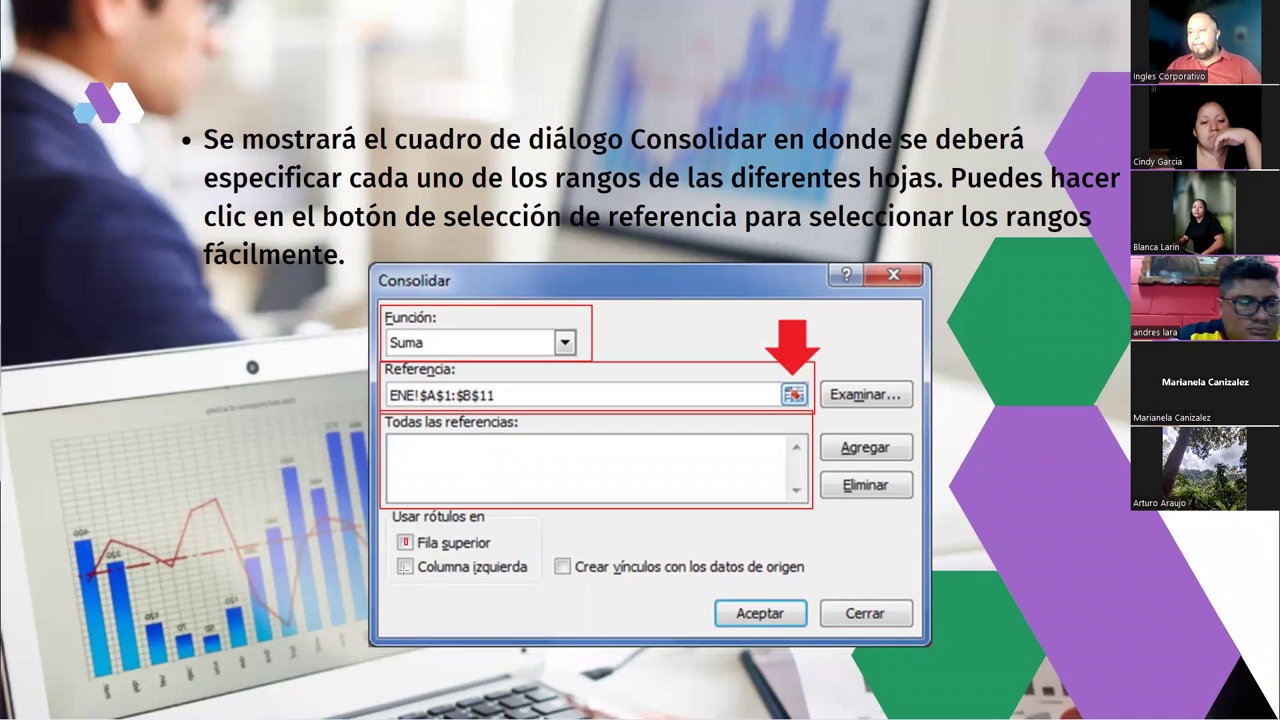
drag(401, 561, 409, 572)
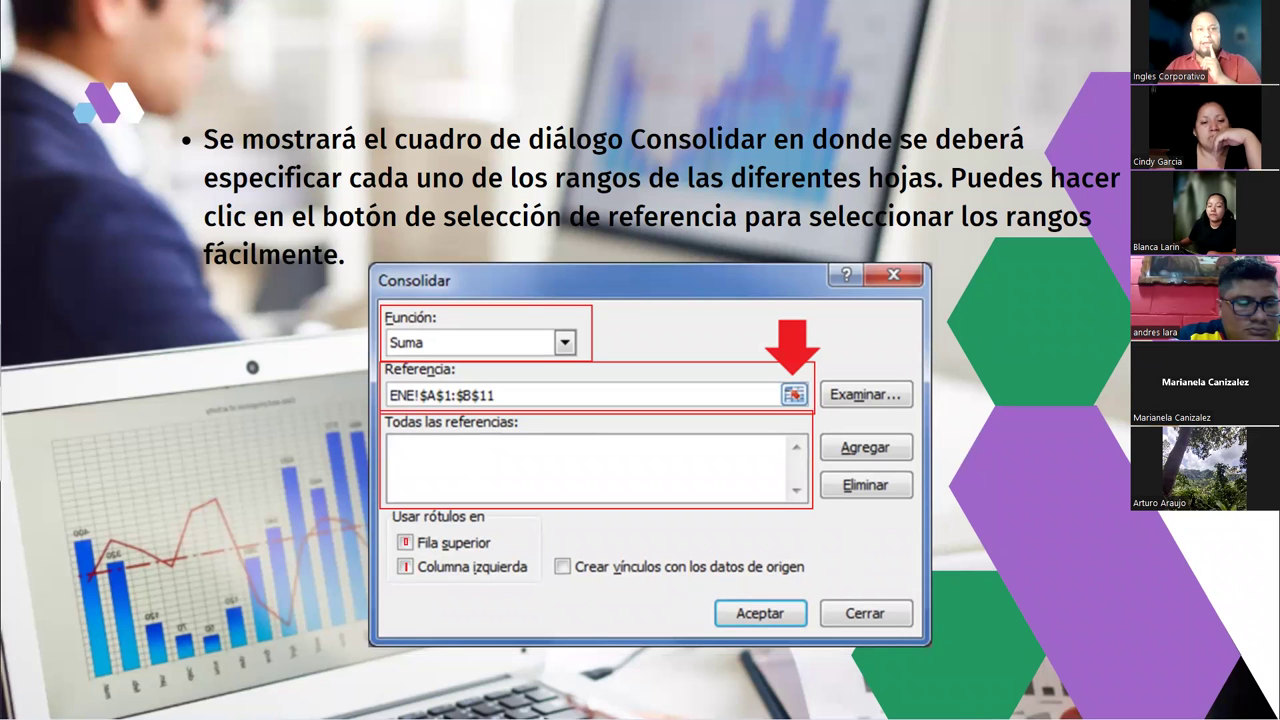
click(115, 367)
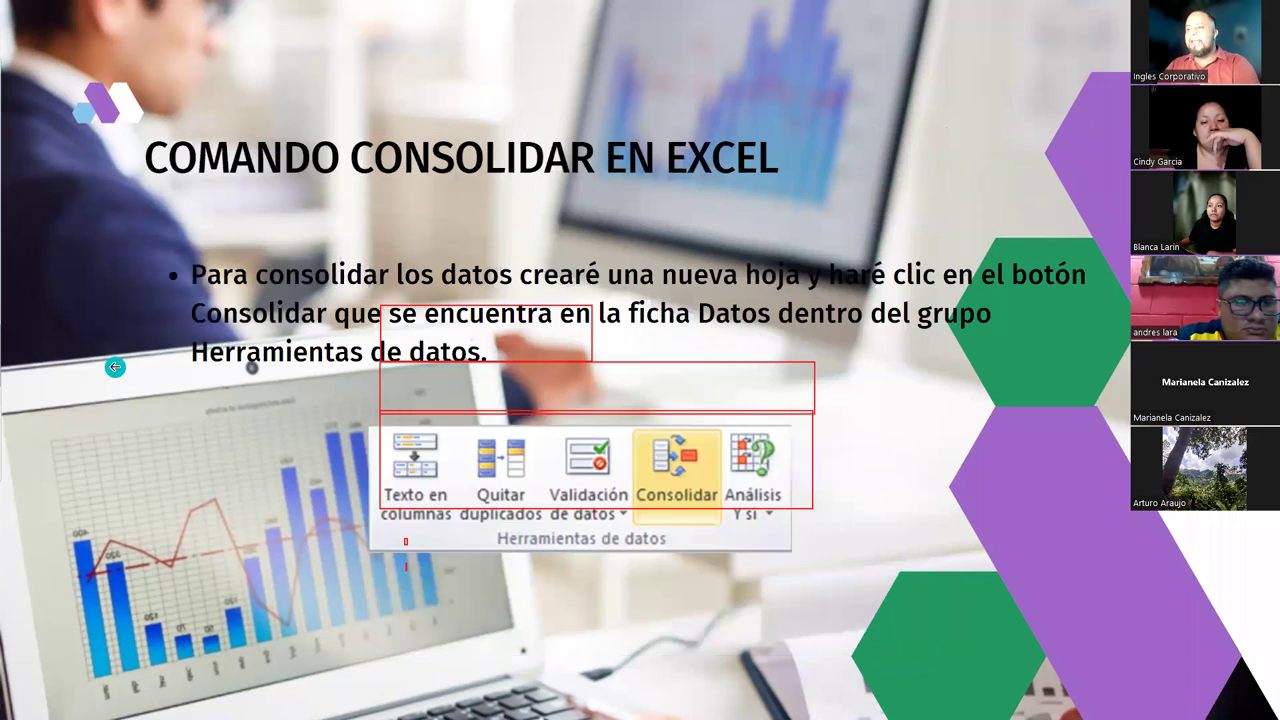
click(115, 367)
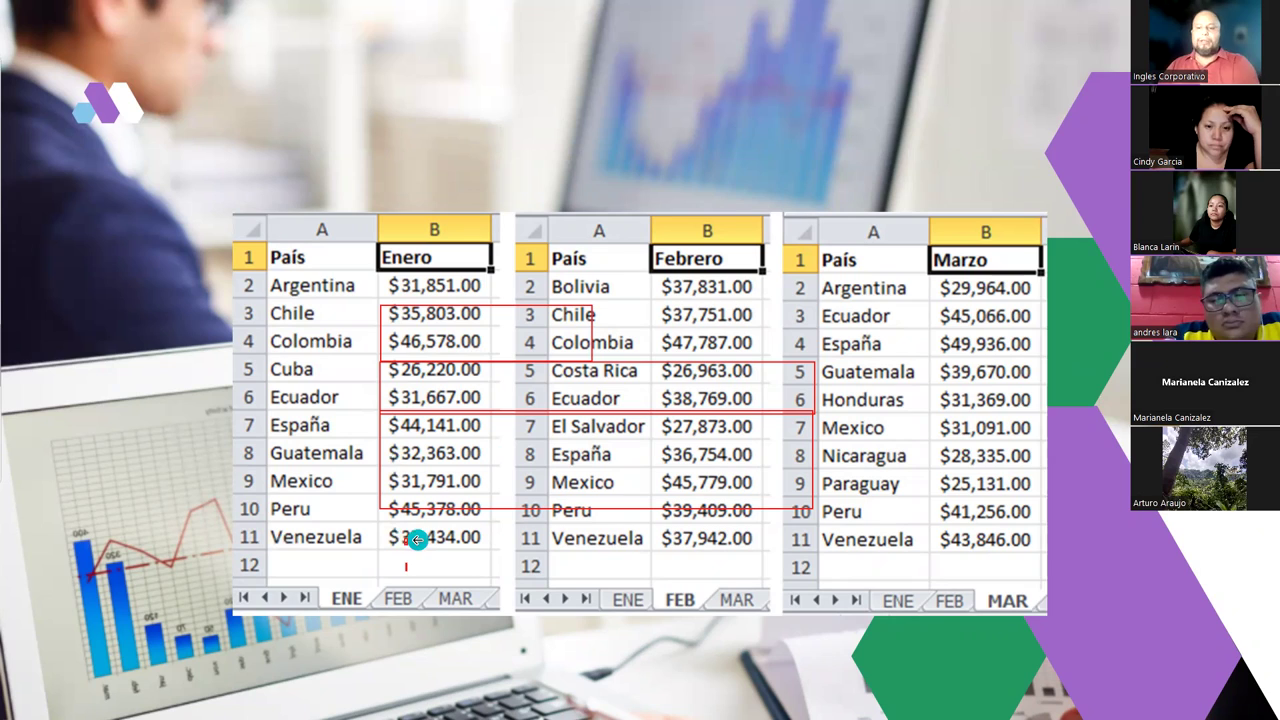
key(Right)
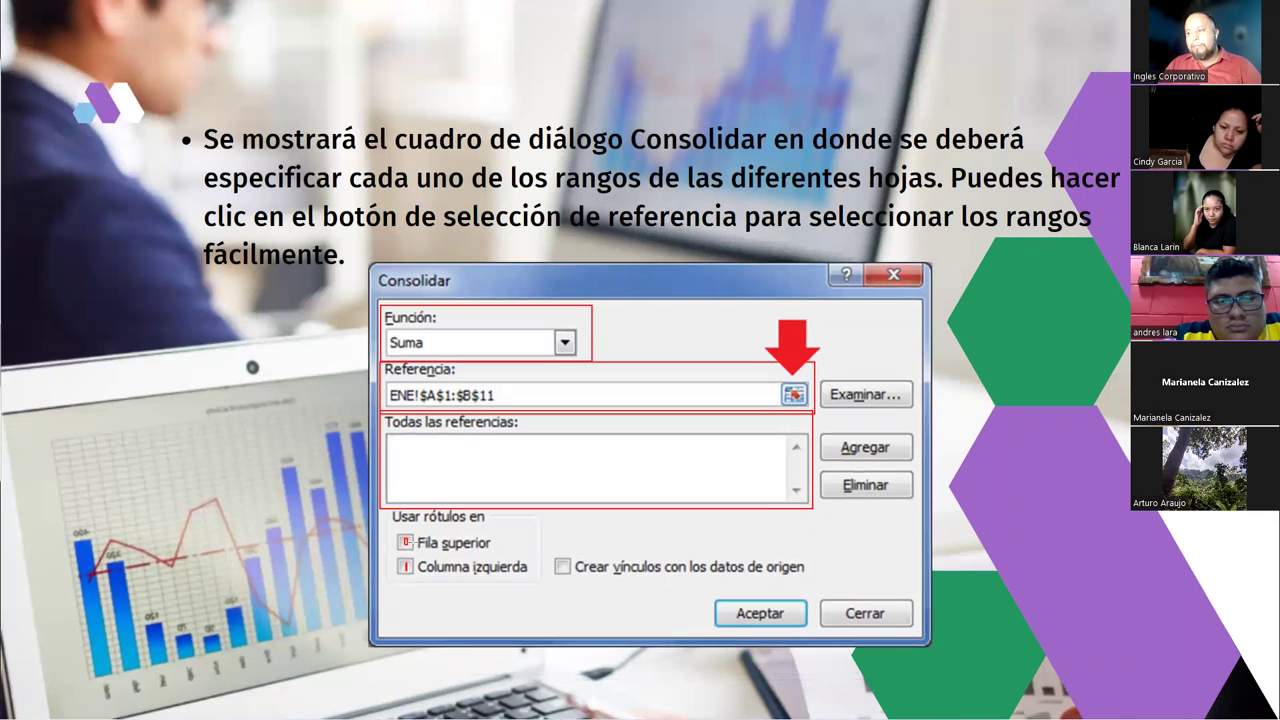
click(489, 557)
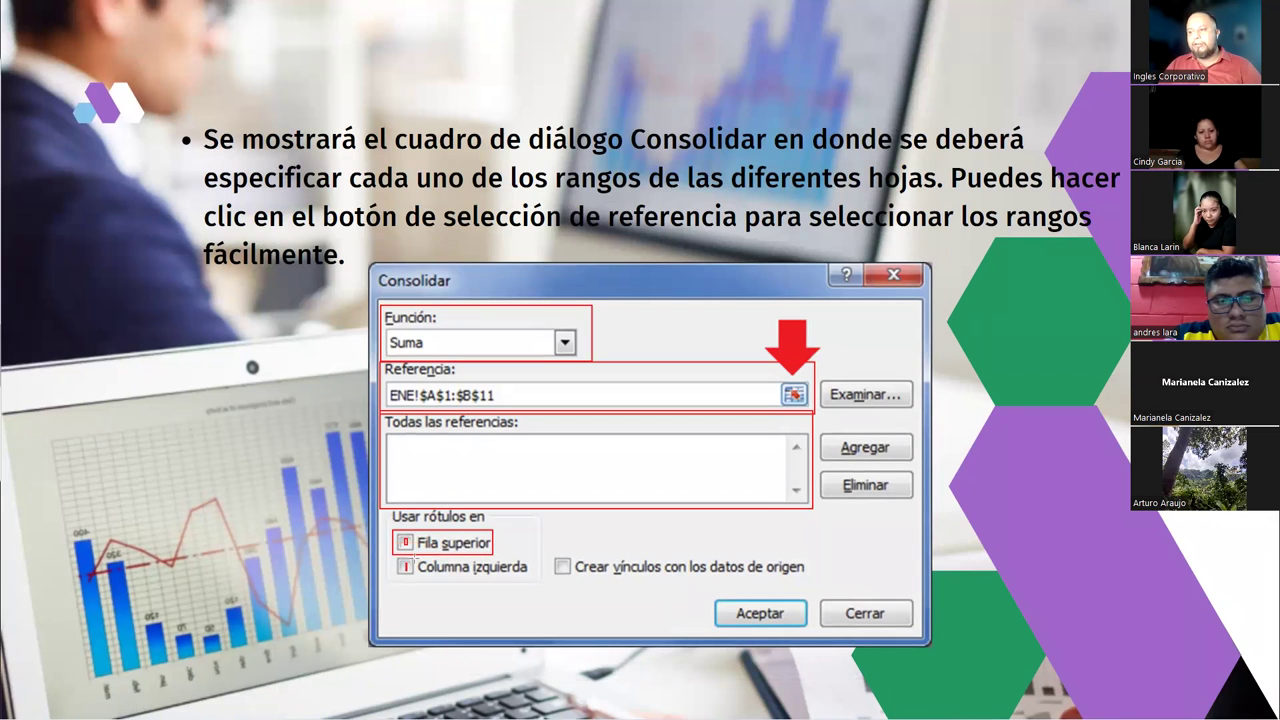
key(Right)
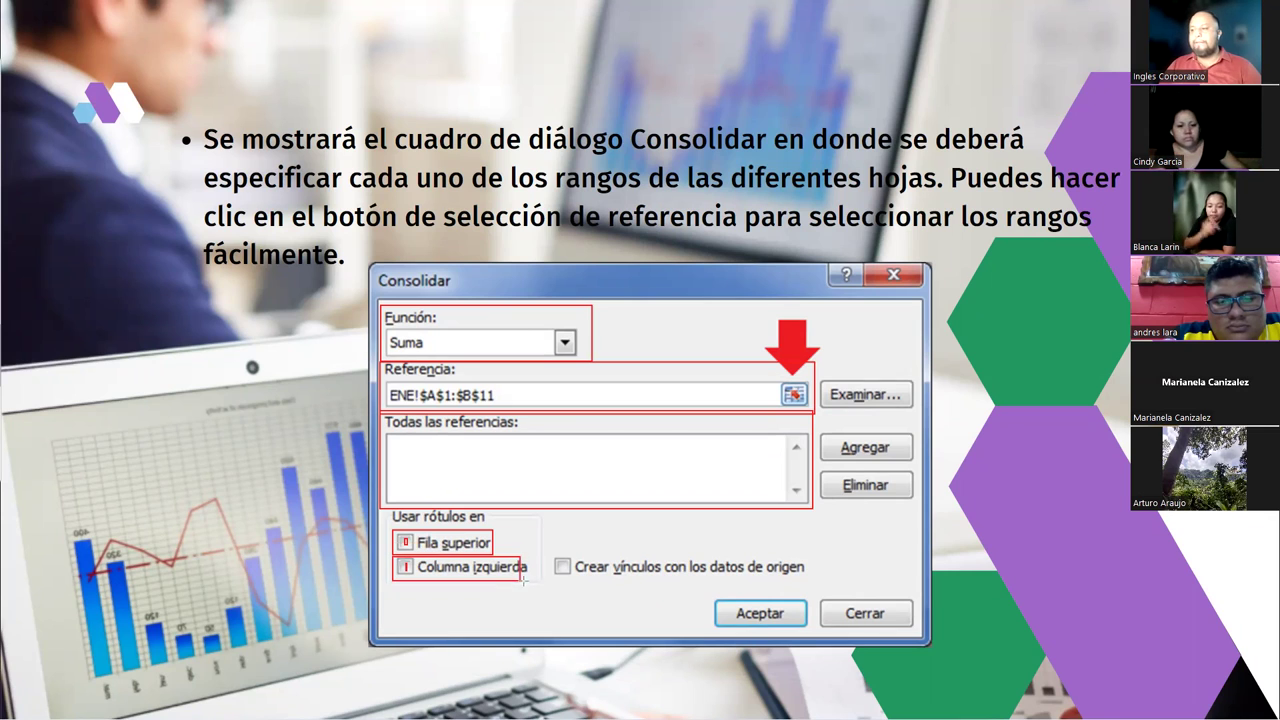
drag(385, 507, 540, 590)
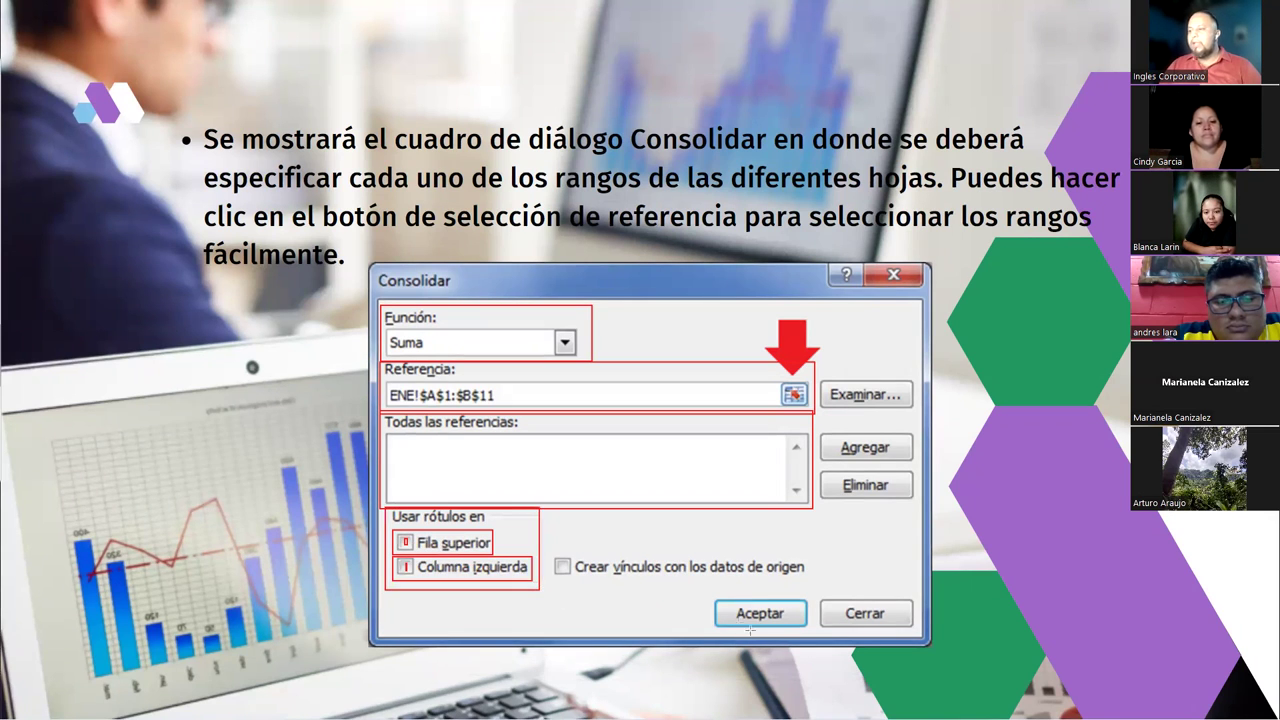
mouse_move(704, 590)
mouse_down()
mouse_move(818, 642)
mouse_move(814, 632)
mouse_up()
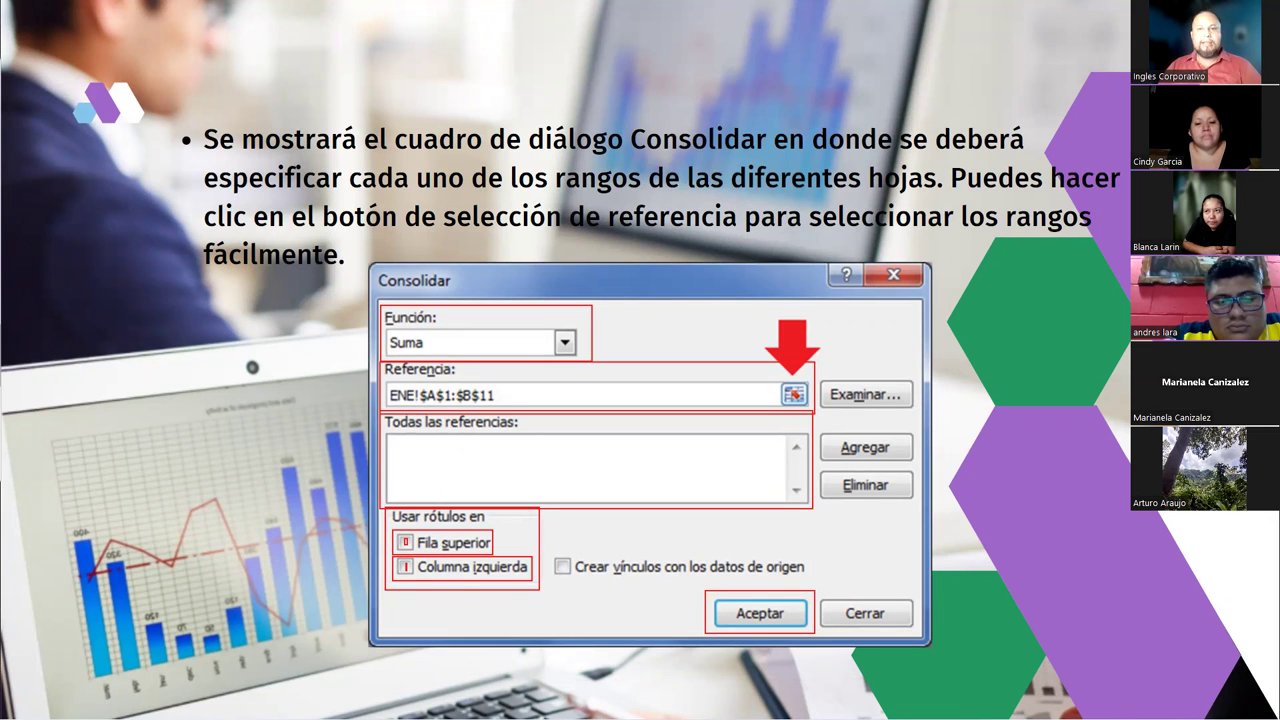
key(e)
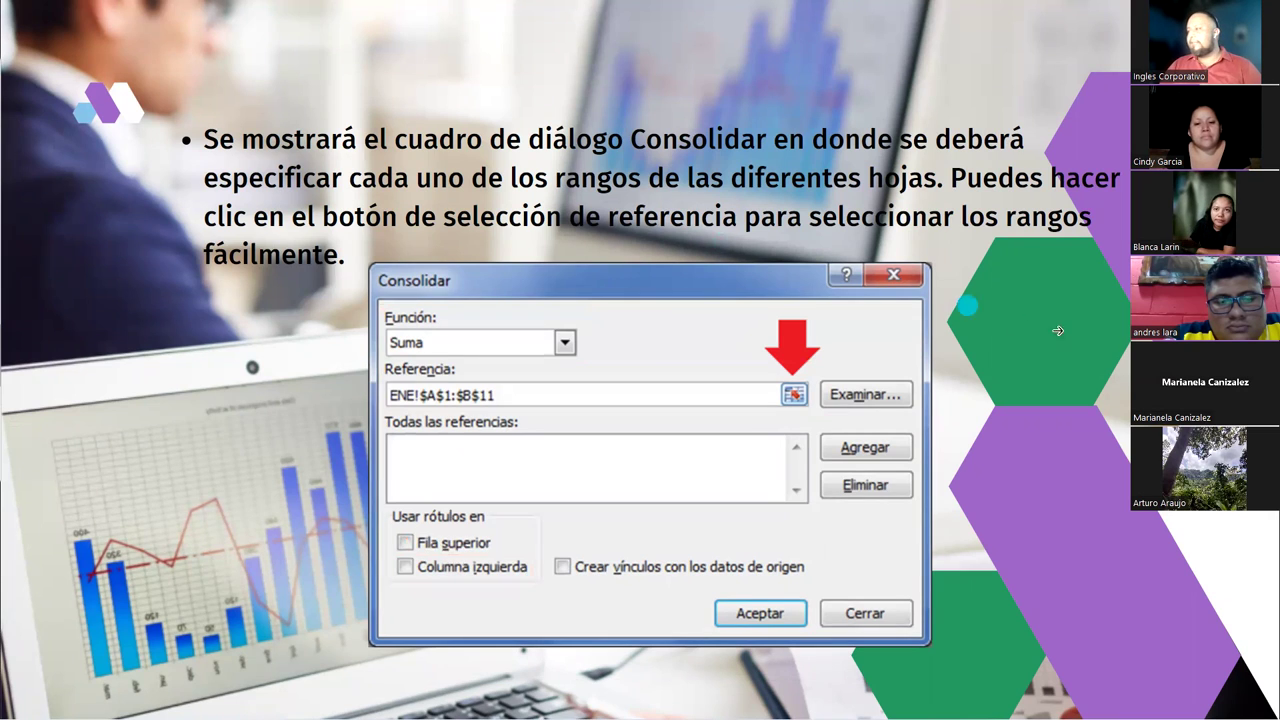
key(Right)
key(Right)
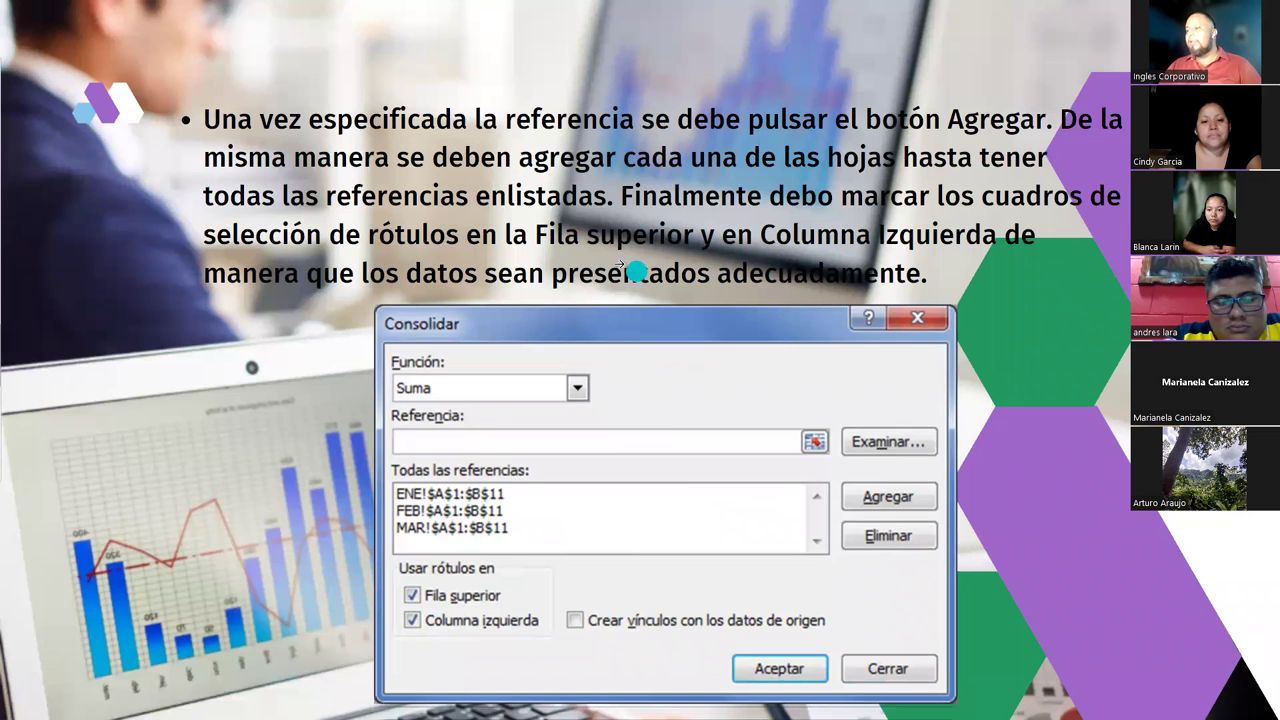
click(1073, 447)
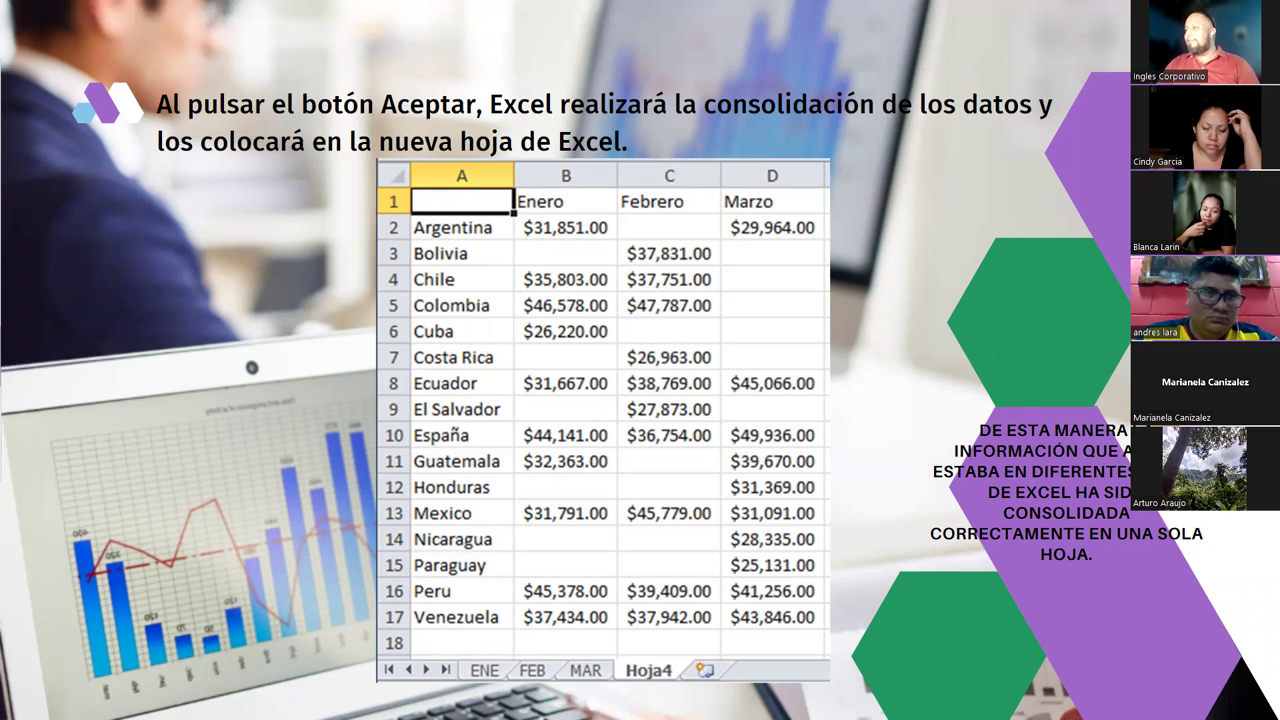
key(Right)
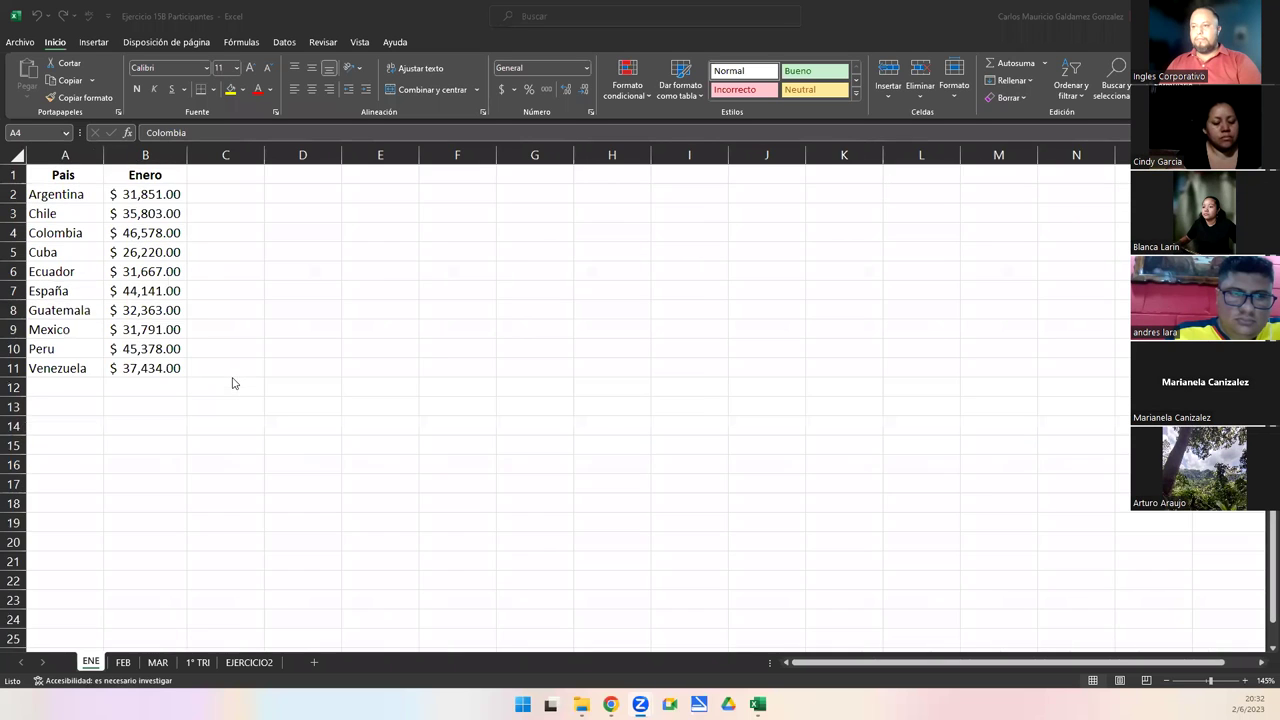
Step: Review the January, February and March country amounts on the ENE, FEB and MAR sheets
scroll(232, 383, up, 1)
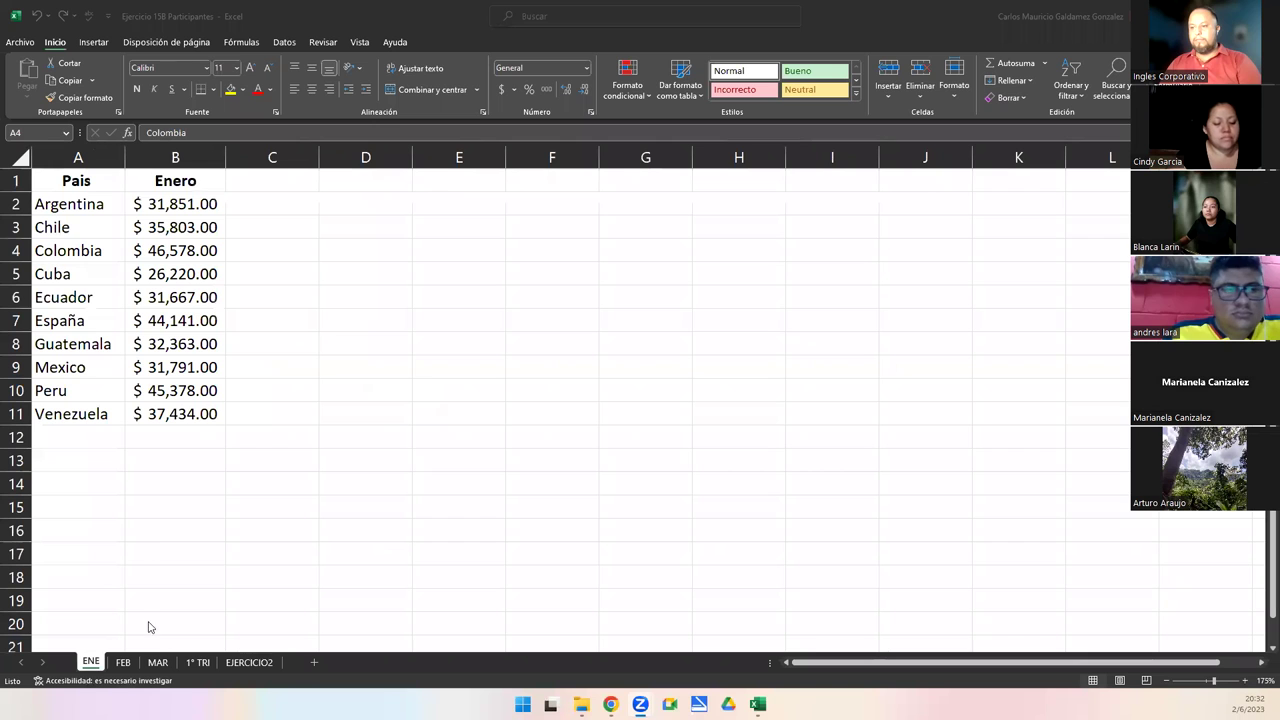
click(125, 662)
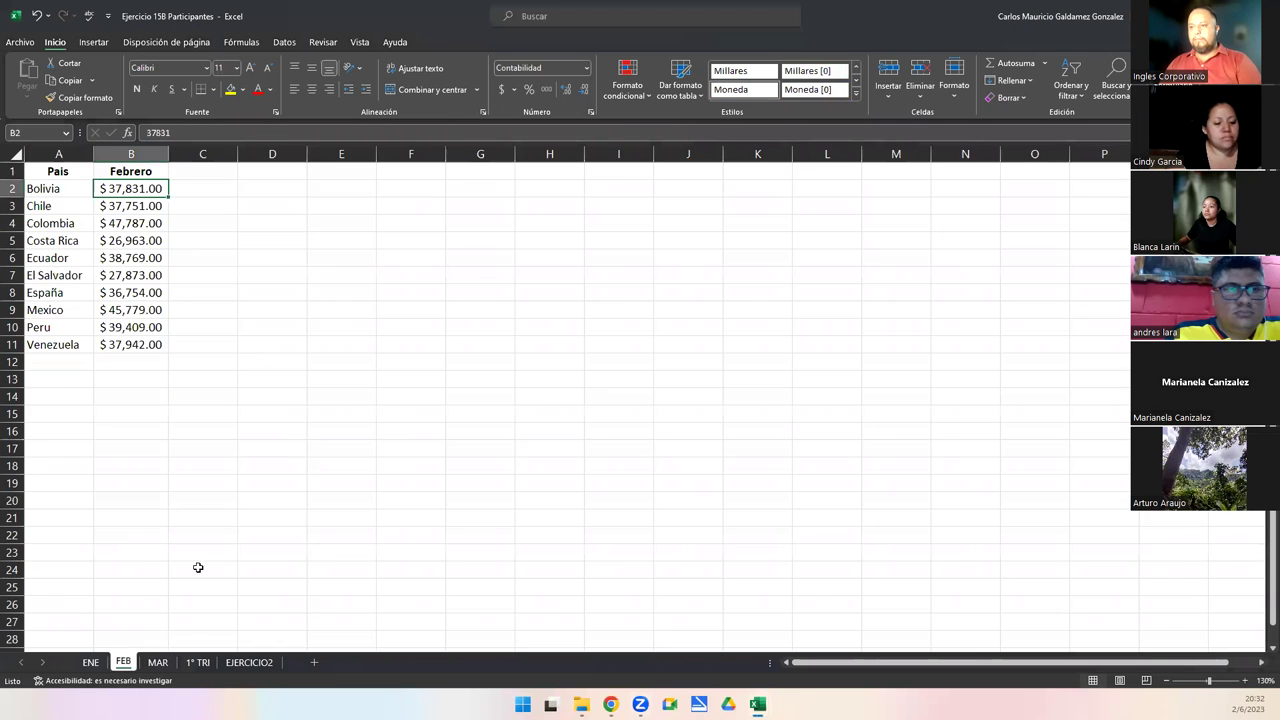
click(88, 664)
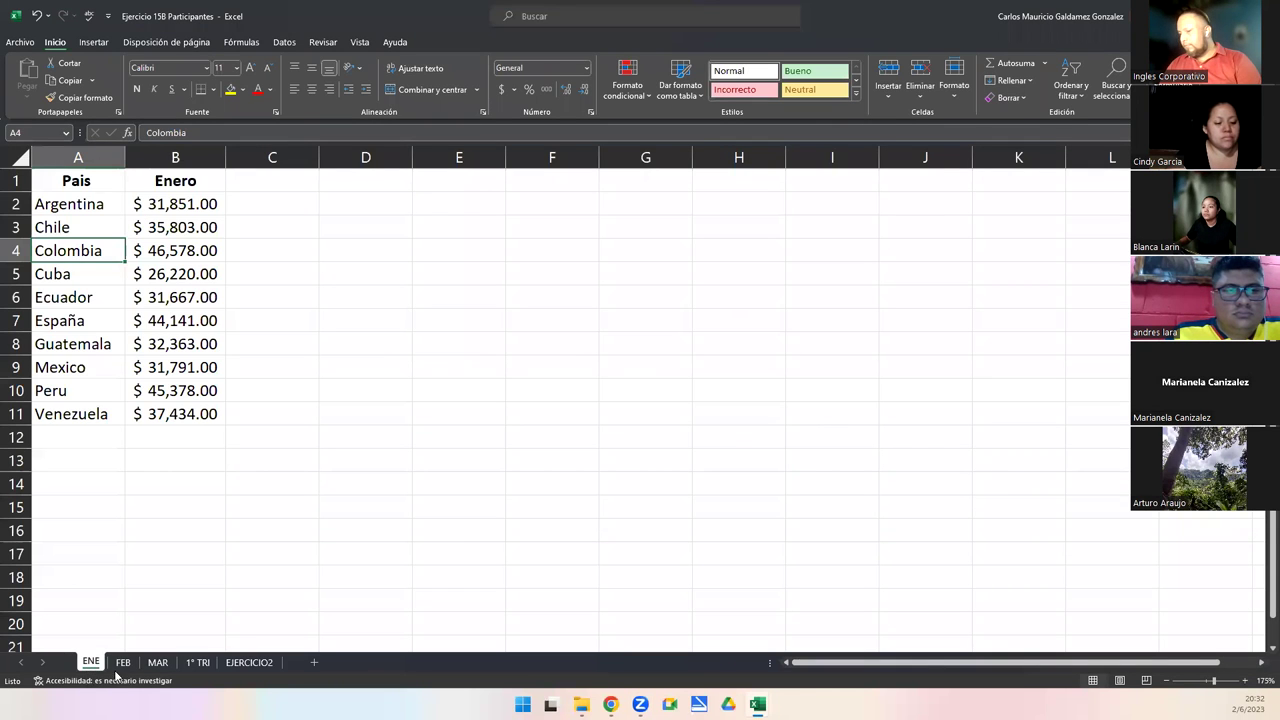
click(124, 665)
scroll(186, 558, up, 3)
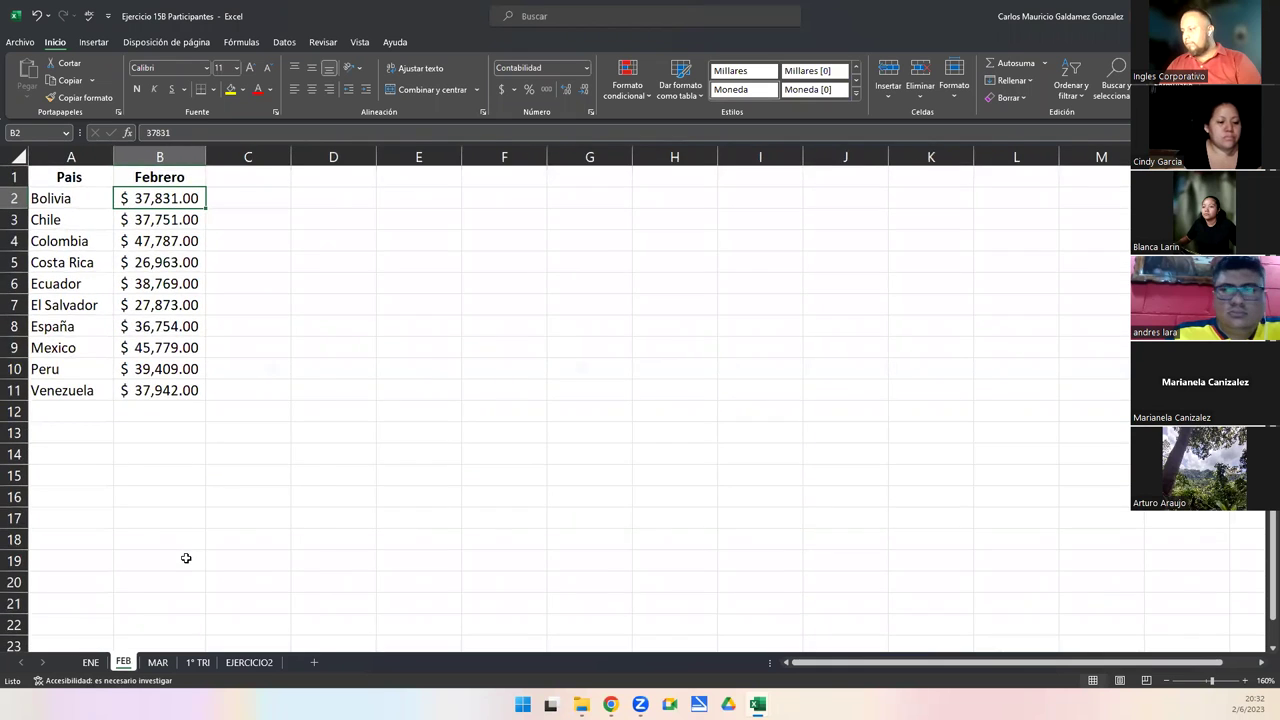
click(157, 662)
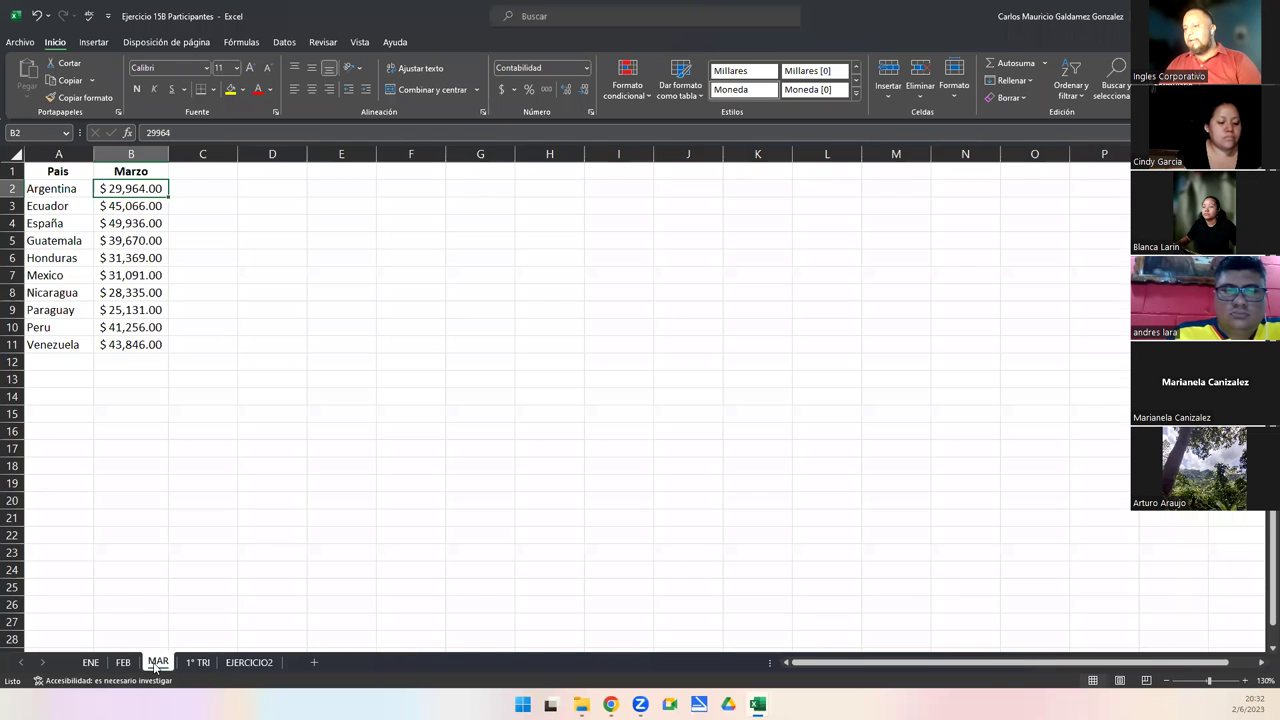
scroll(165, 550, up, 4)
scroll(165, 550, up, 1)
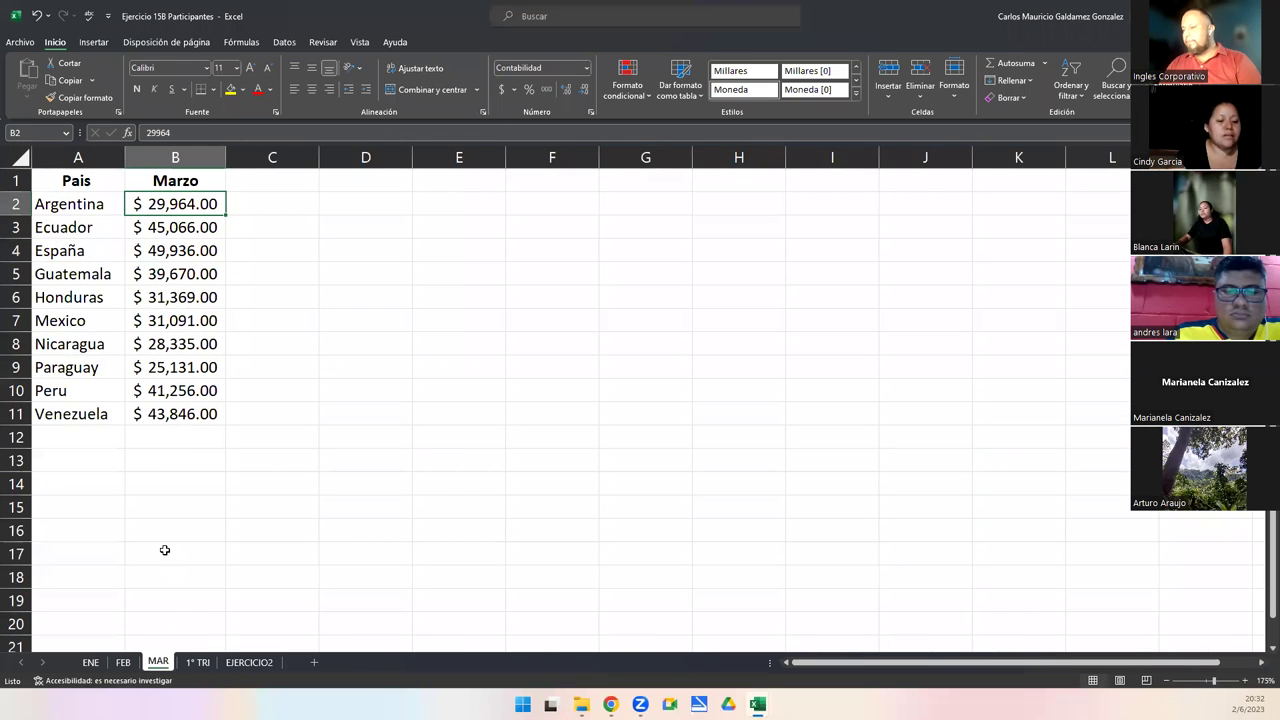
Step: Delete the existing 1° TRI sheet from the workbook
right_click(194, 663)
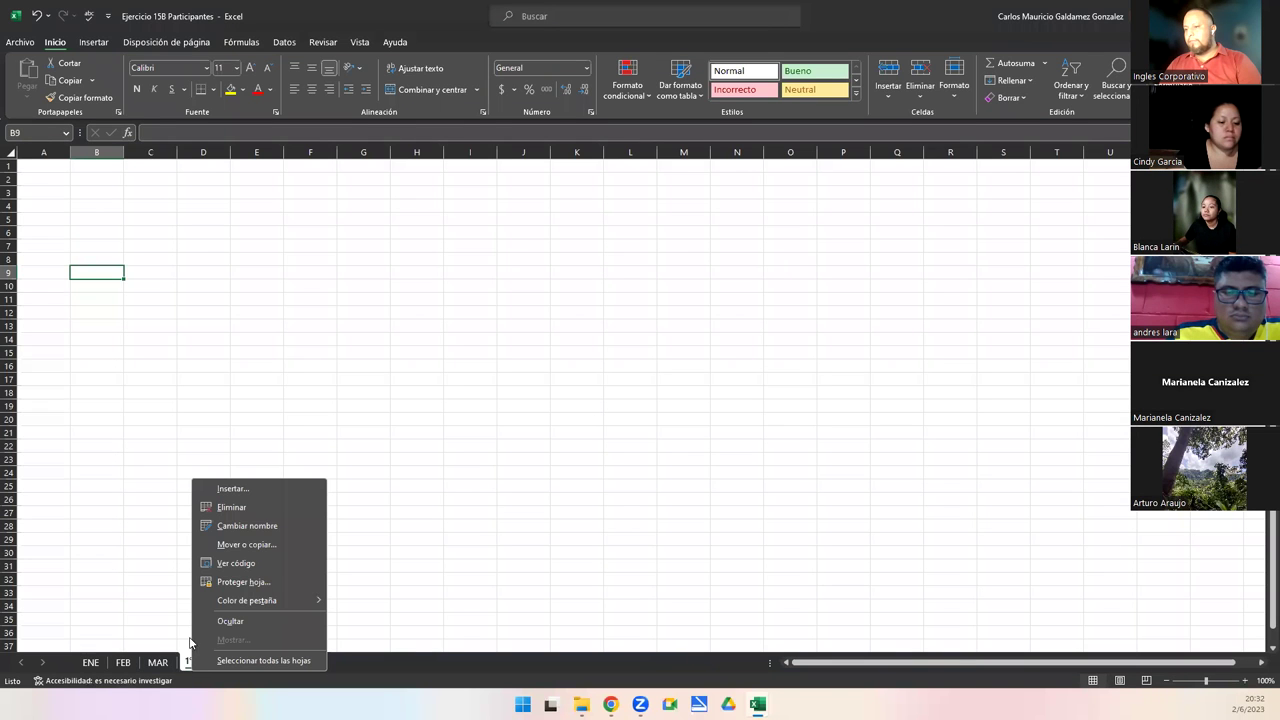
click(231, 508)
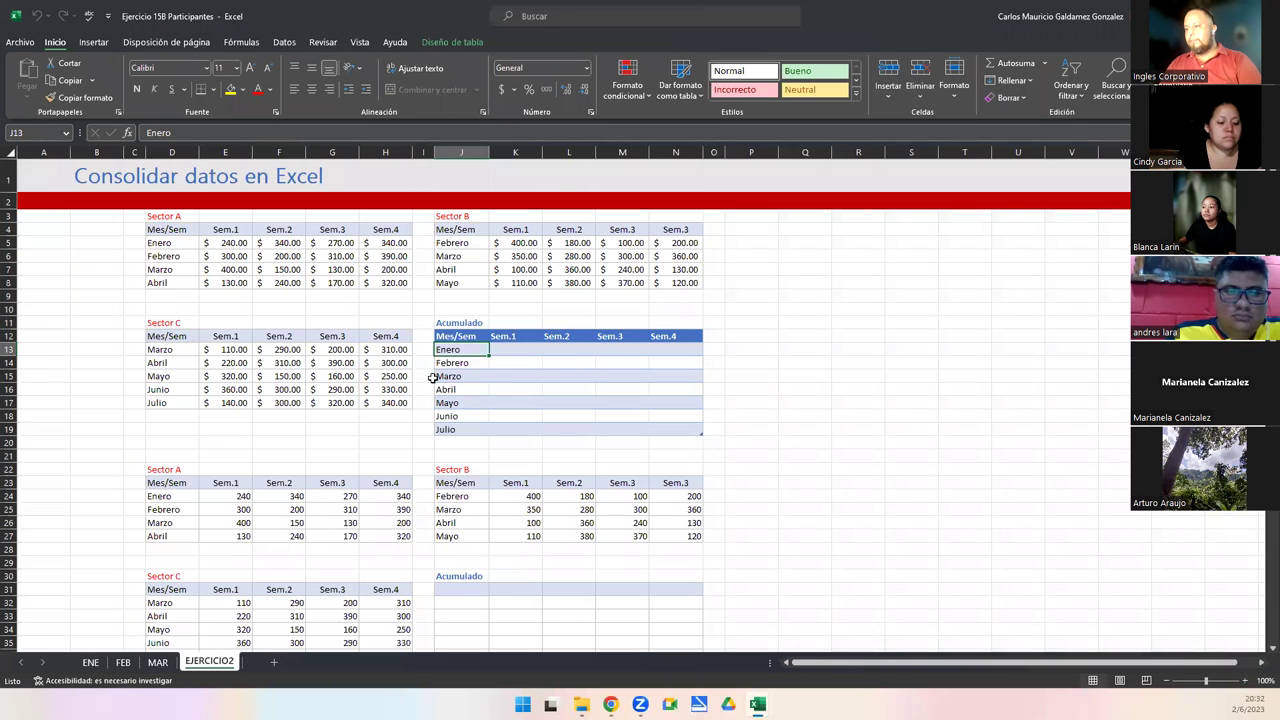
Step: Insert a new worksheet after the ENE sheet and name it TRIM1
click(91, 663)
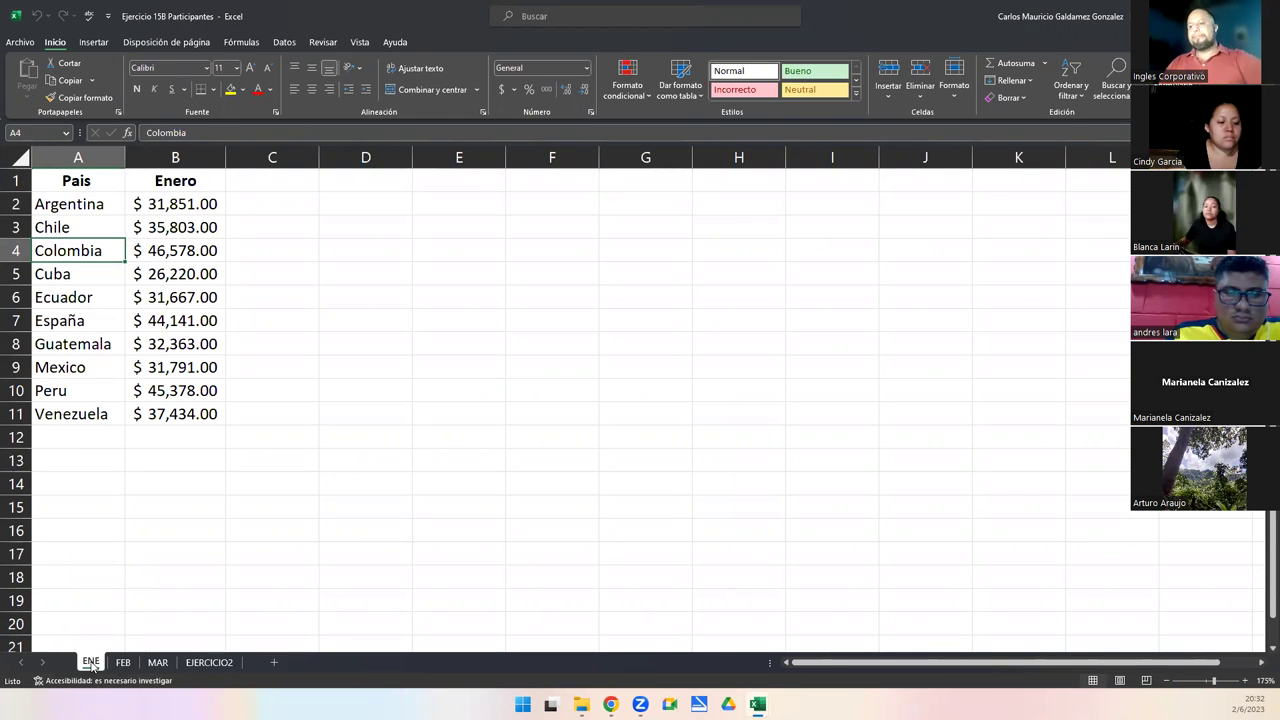
click(273, 662)
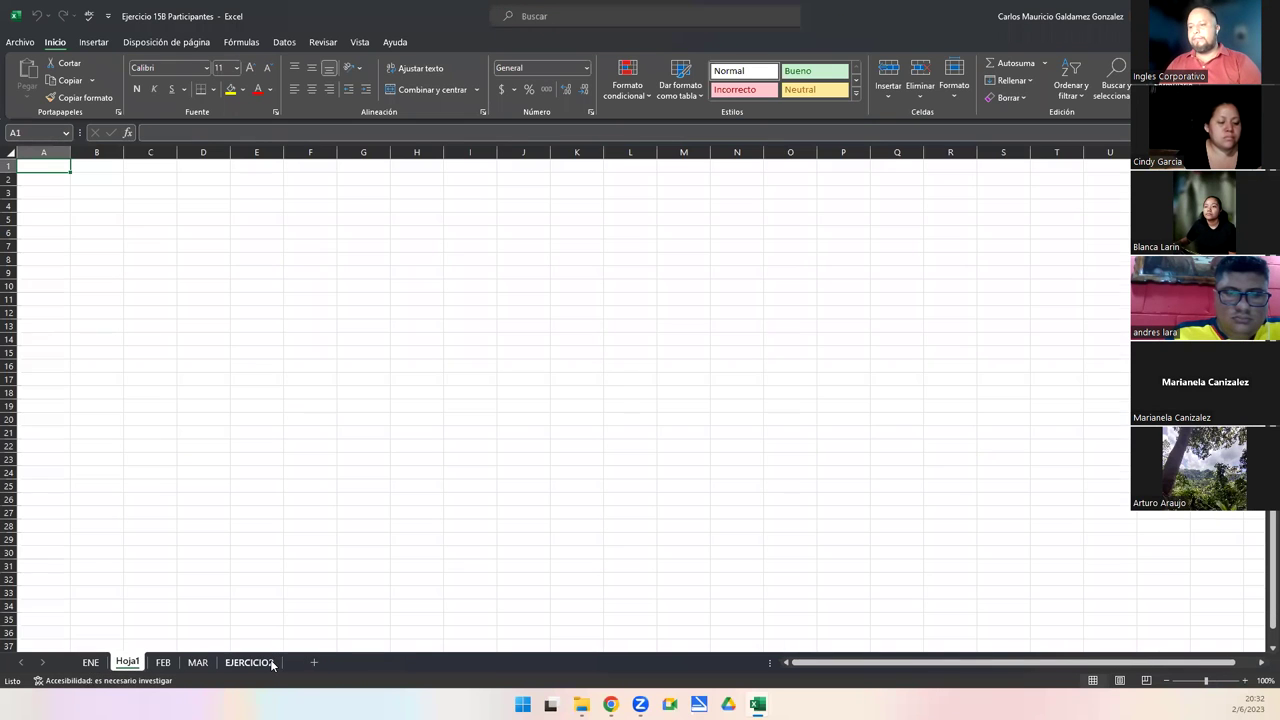
double_click(127, 662)
text(TRIM)
key(Return)
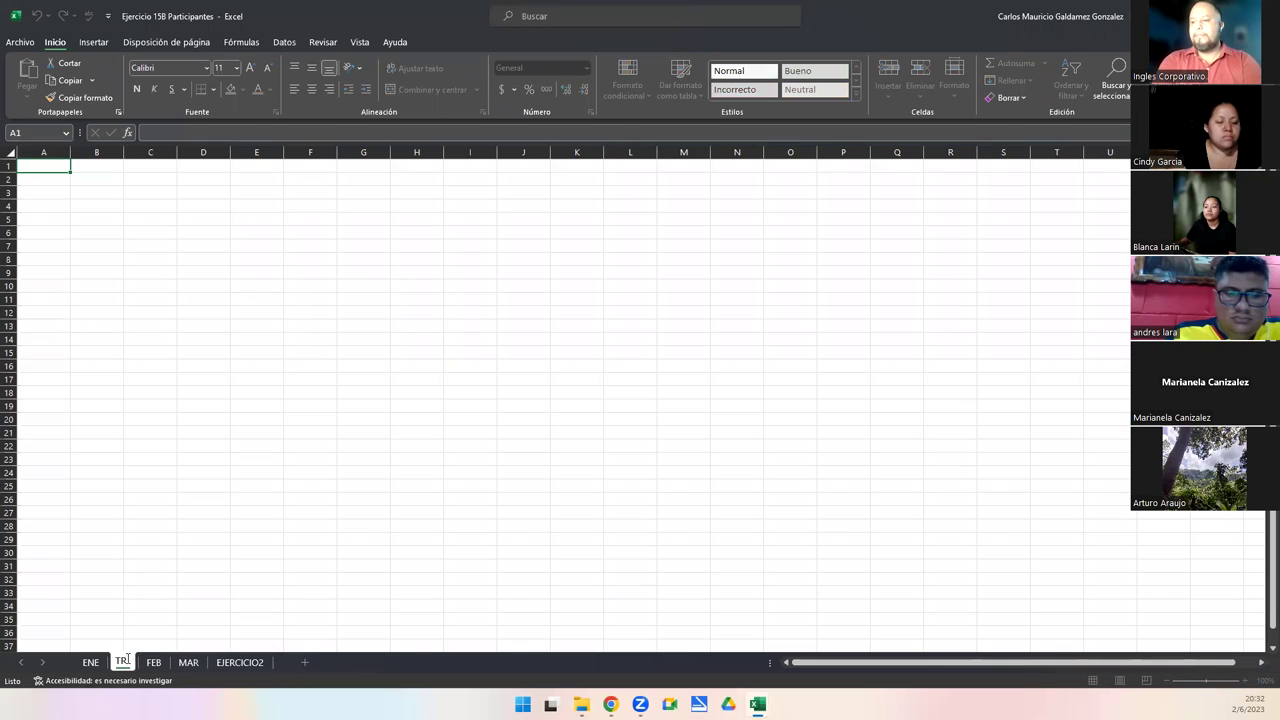
text(1)
key(Return)
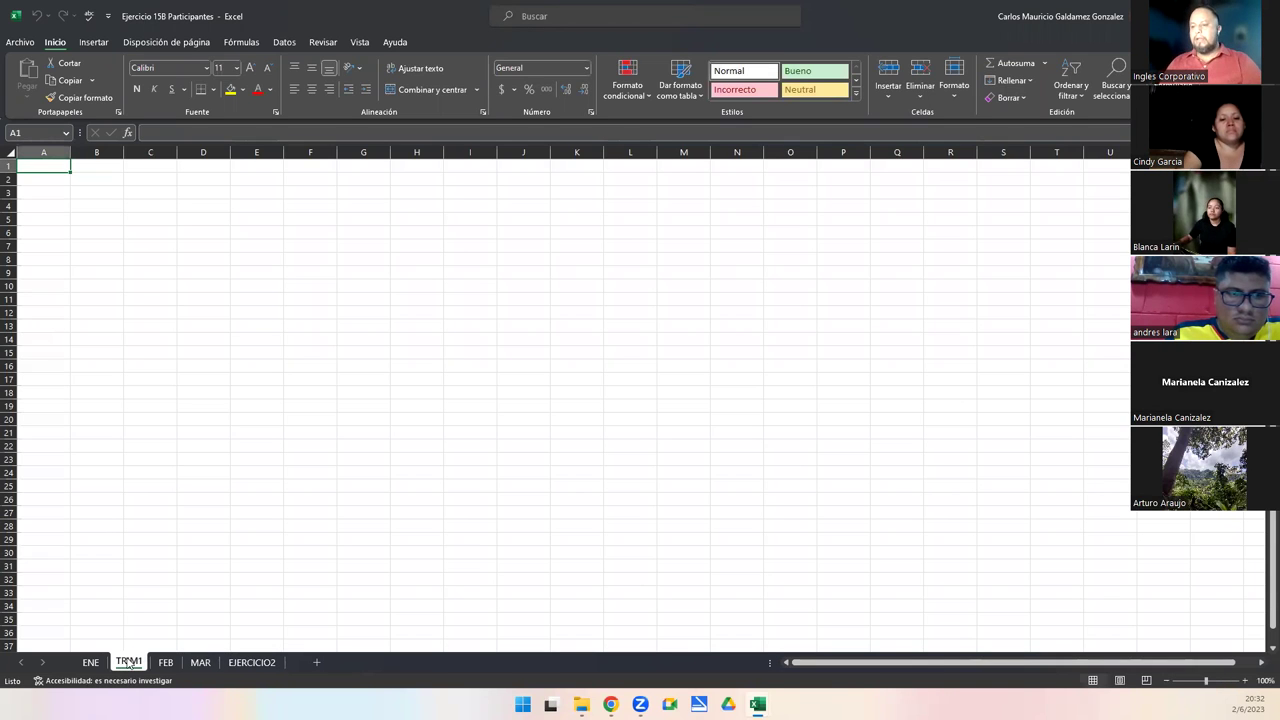
Step: Move the TRIM1 sheet between the MAR and EJERCICIO2 sheets
drag(219, 660, 220, 662)
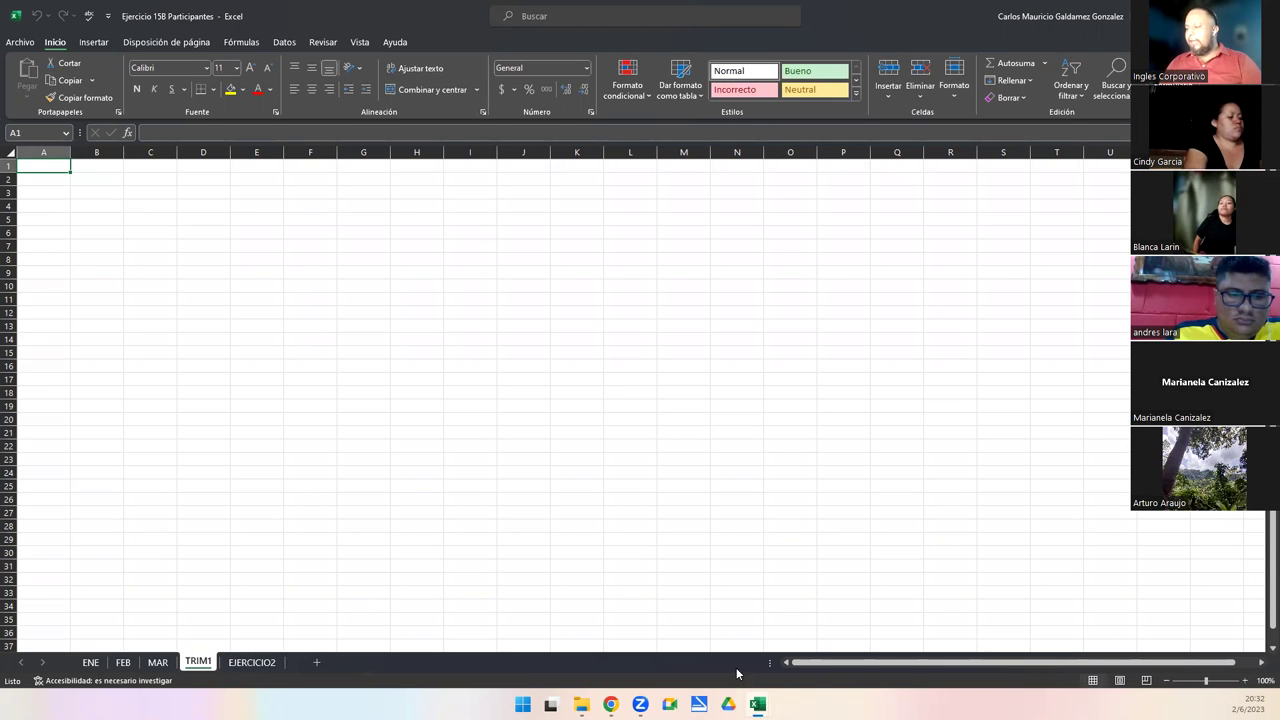
scroll(305, 540, up, 3)
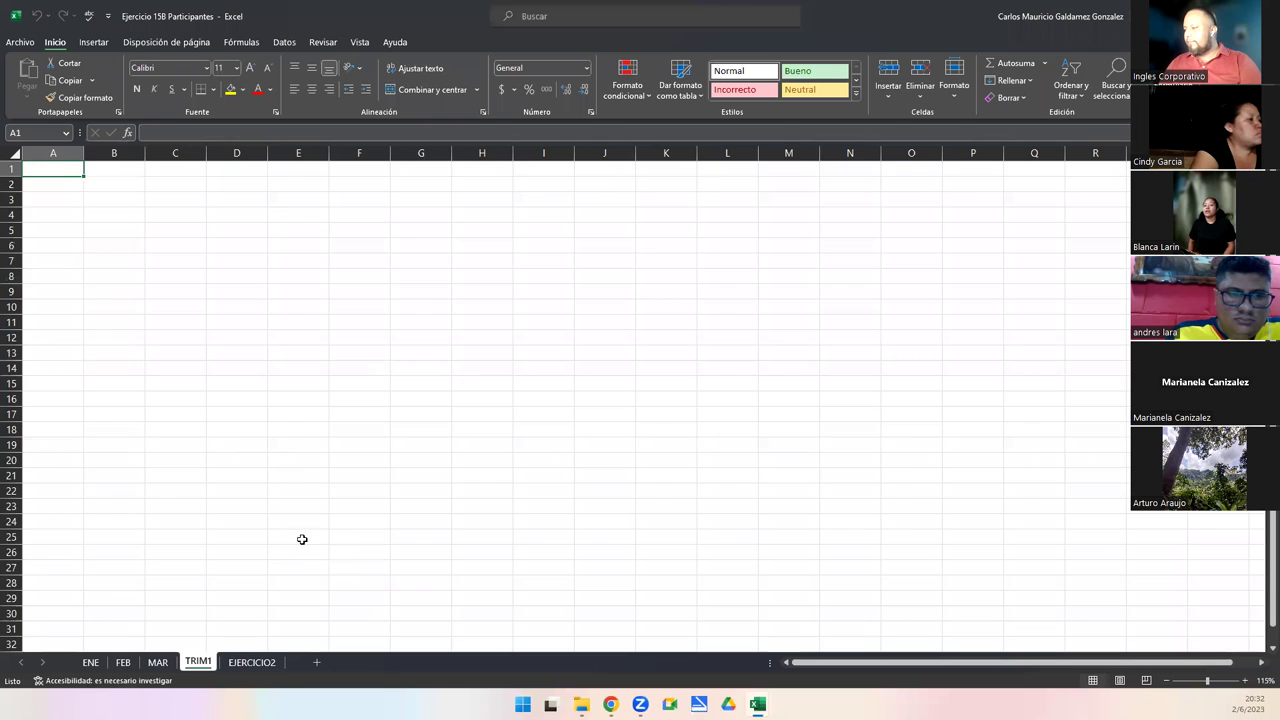
scroll(300, 539, up, 1)
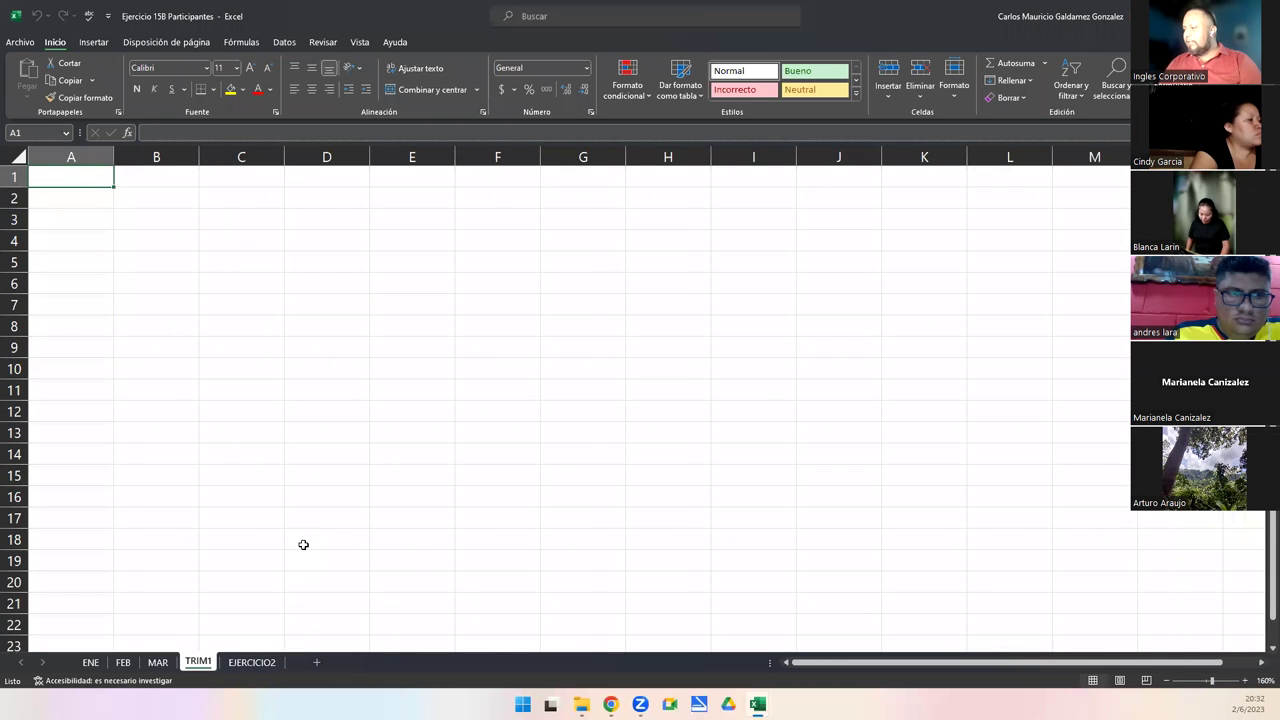
Step: Rename the TRIM1 sheet as 1TRI
scroll(300, 539, up, 1)
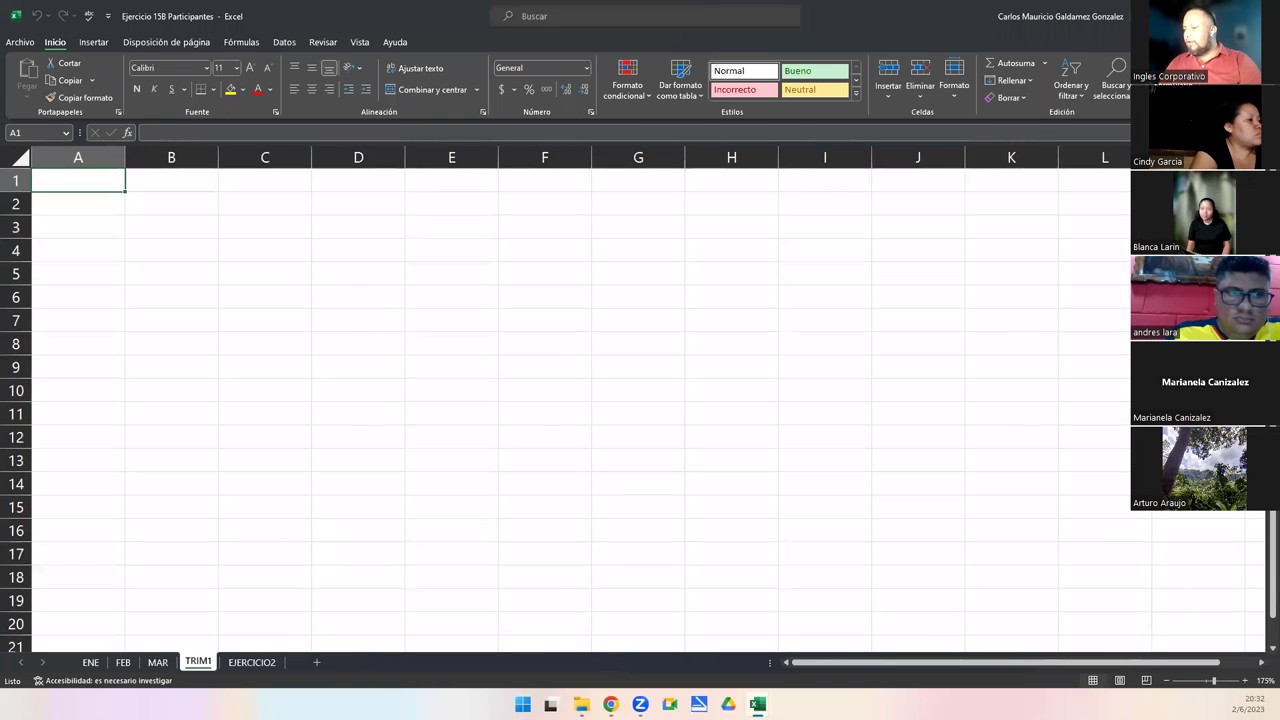
double_click(199, 662)
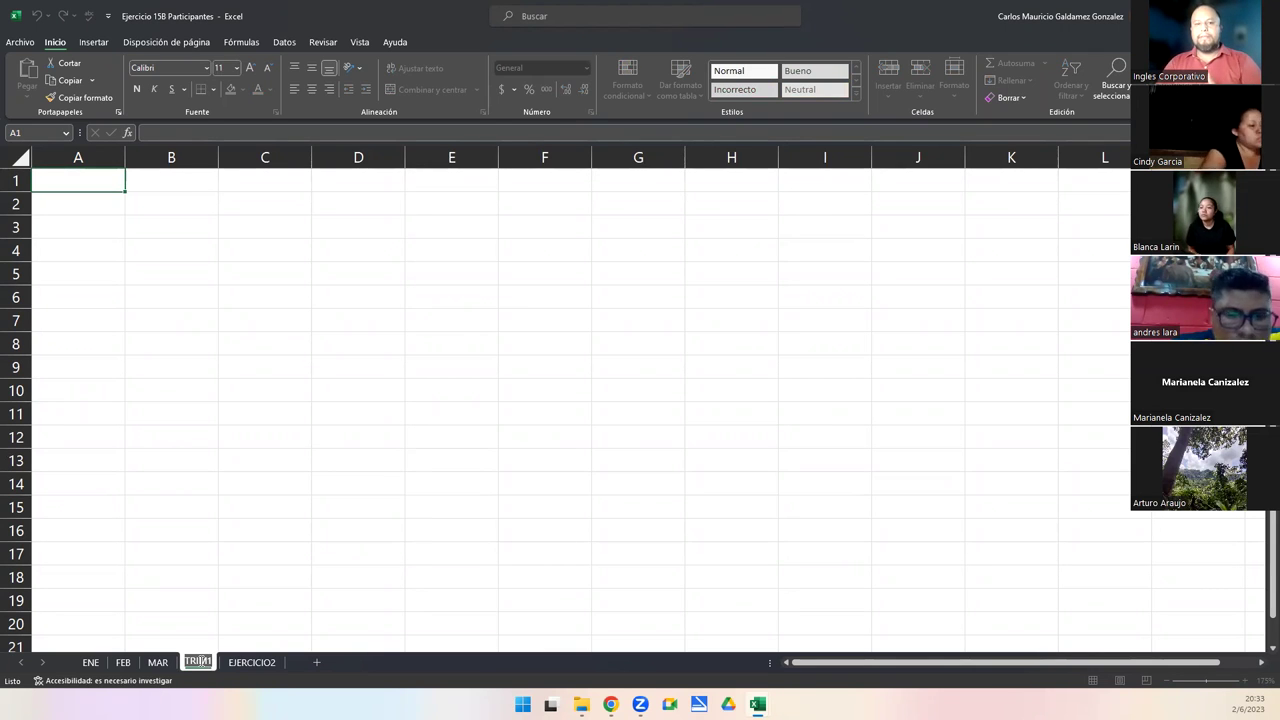
text(1TRI)
key(Return)
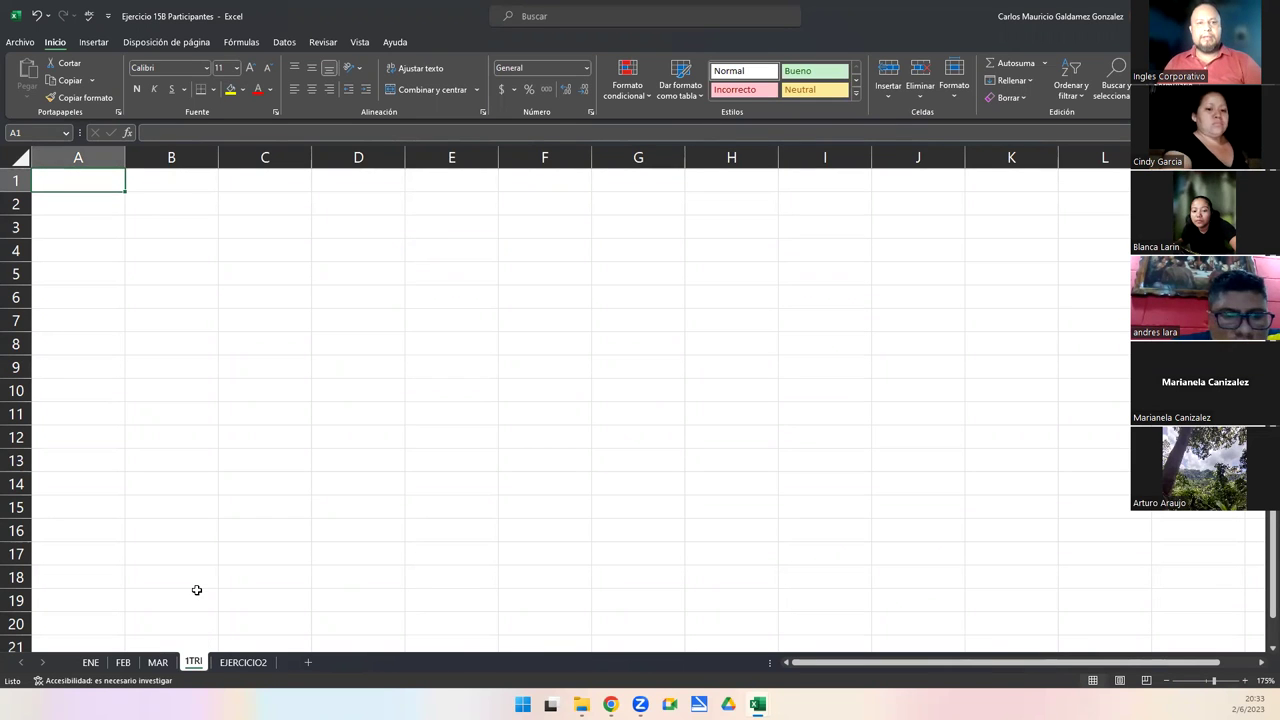
Step: Add Brasil with a January amount of 48789 in row 12 of the ENE sheet
click(91, 664)
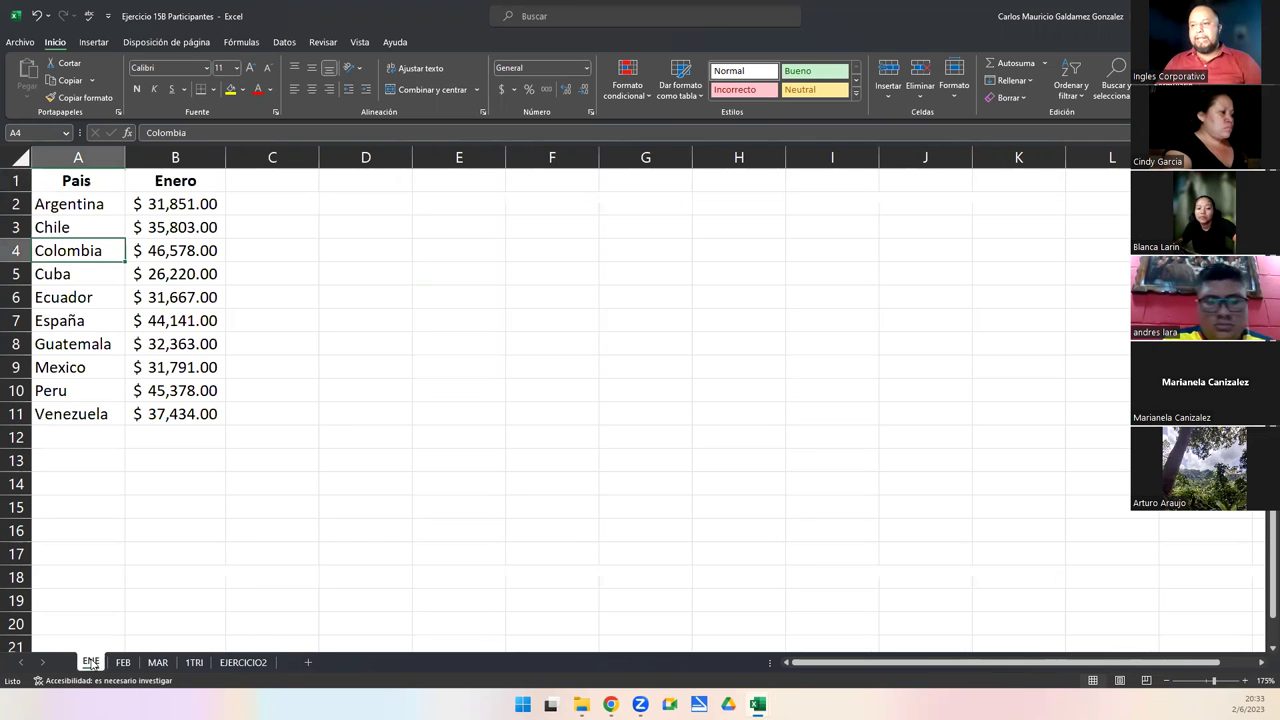
click(138, 667)
click(155, 664)
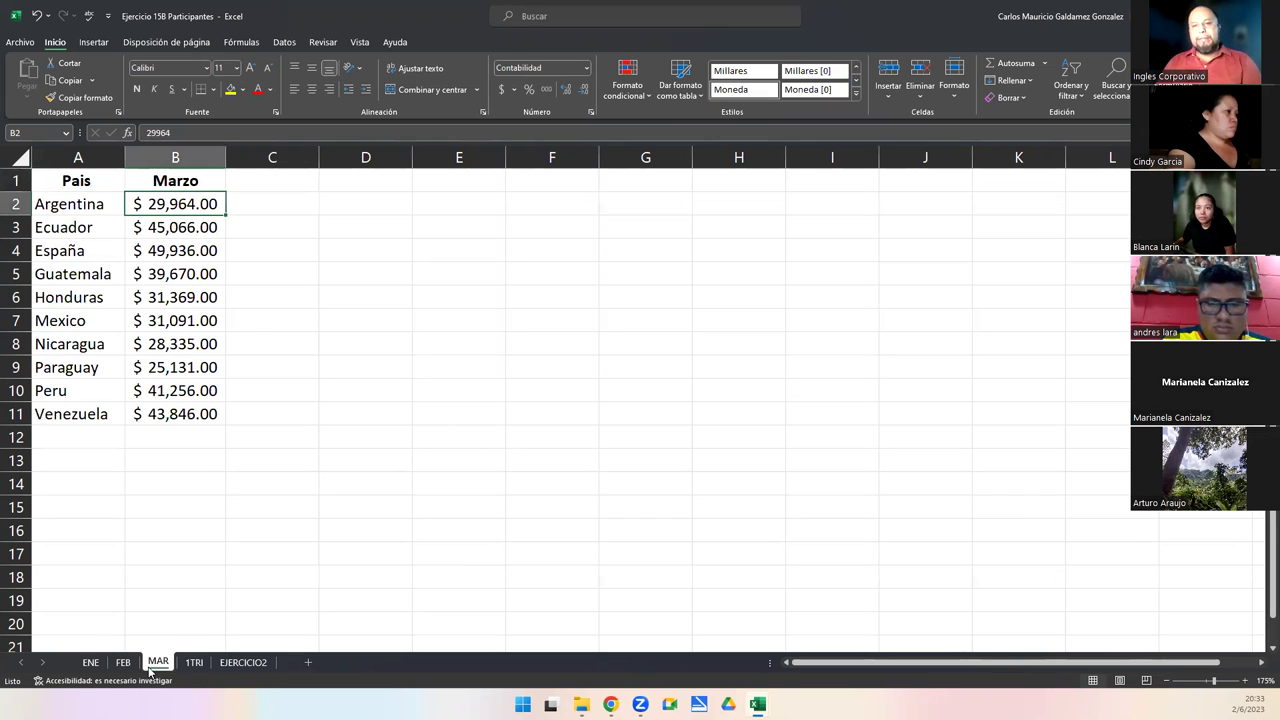
click(91, 664)
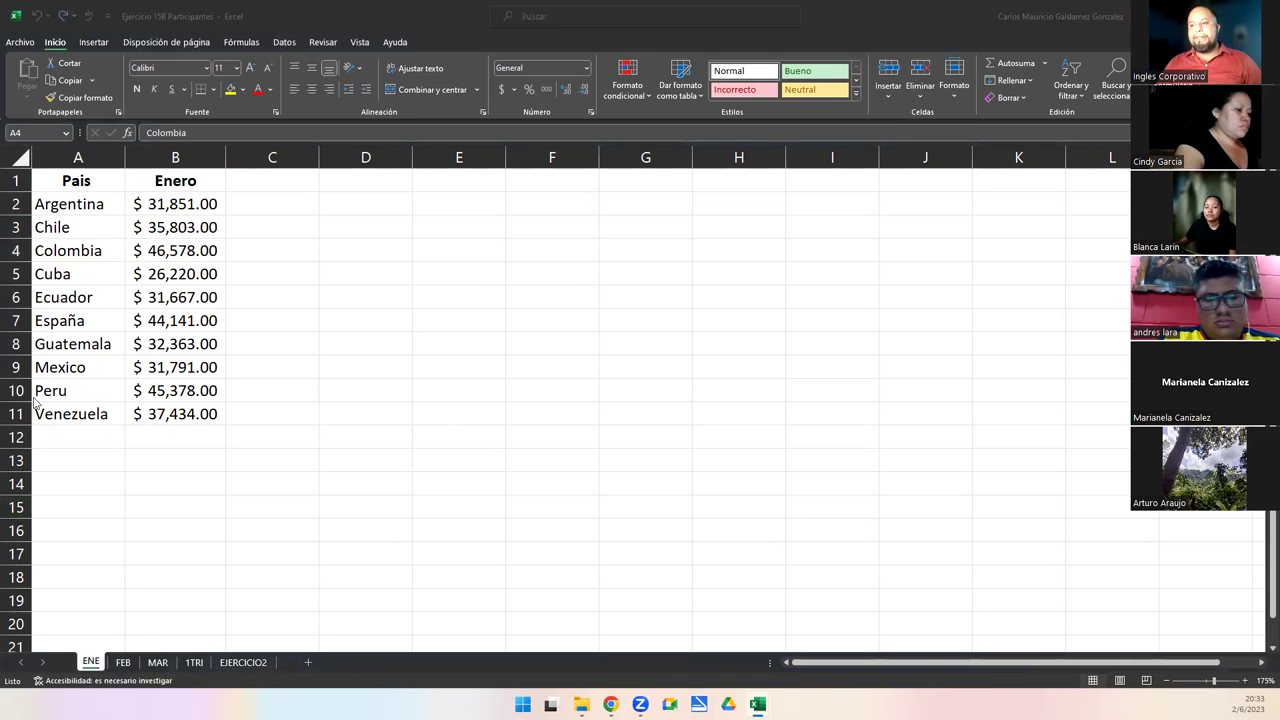
click(86, 437)
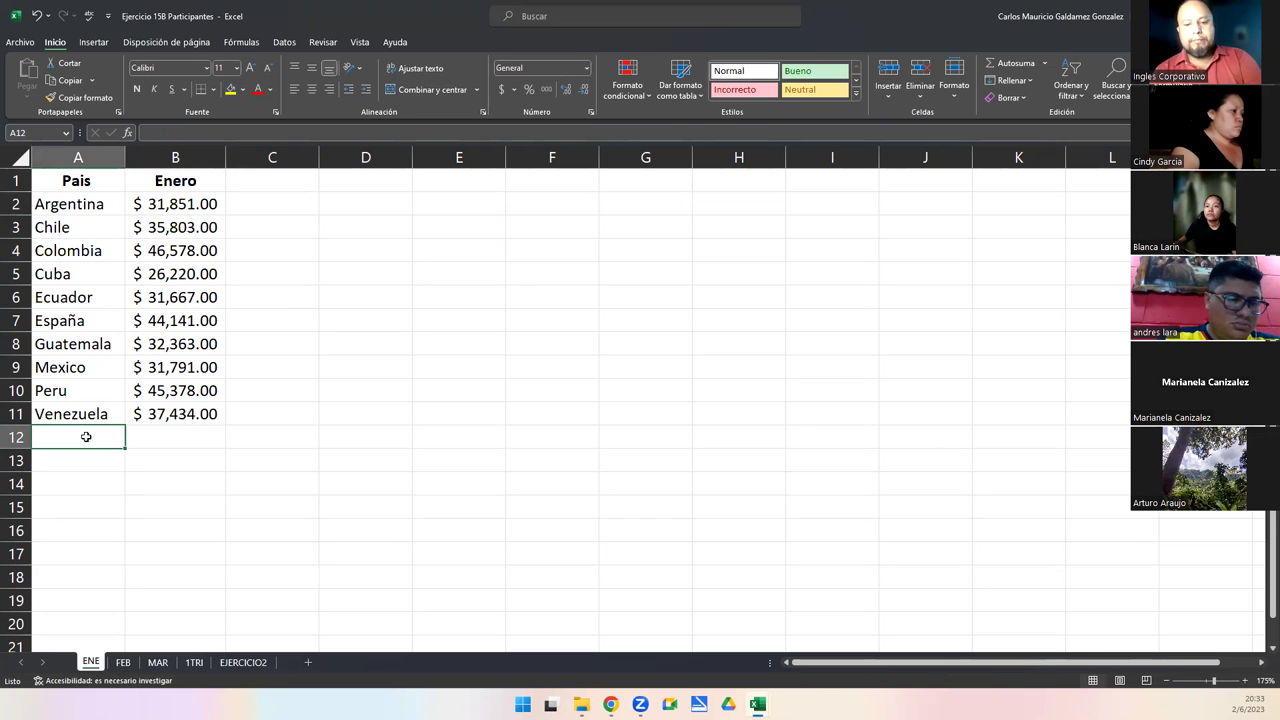
text(Bra)
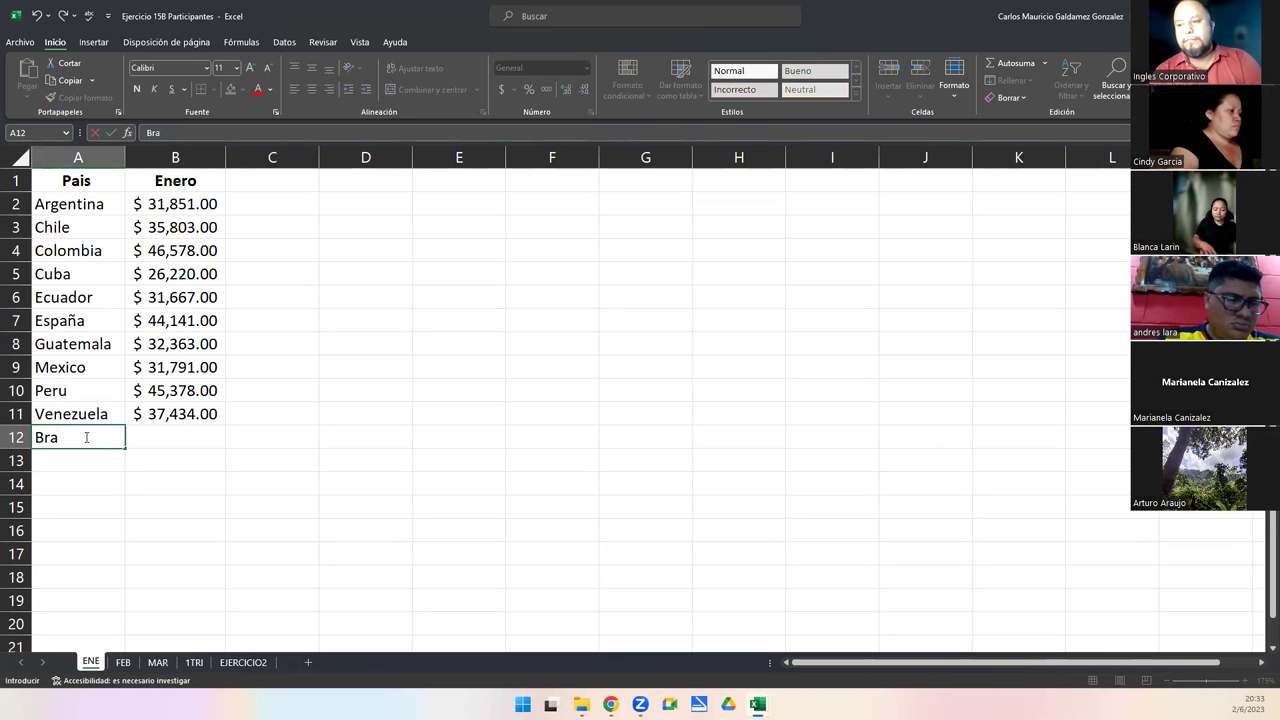
text(sil)
key(Tab)
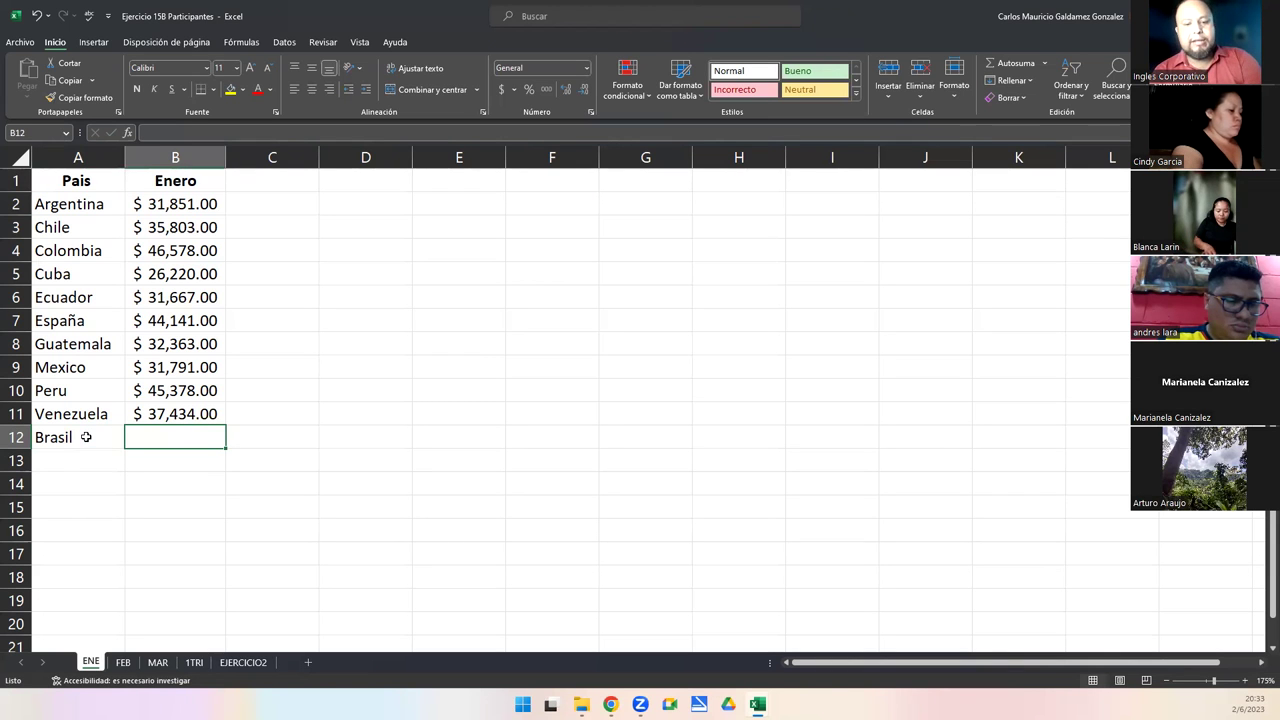
text(48789)
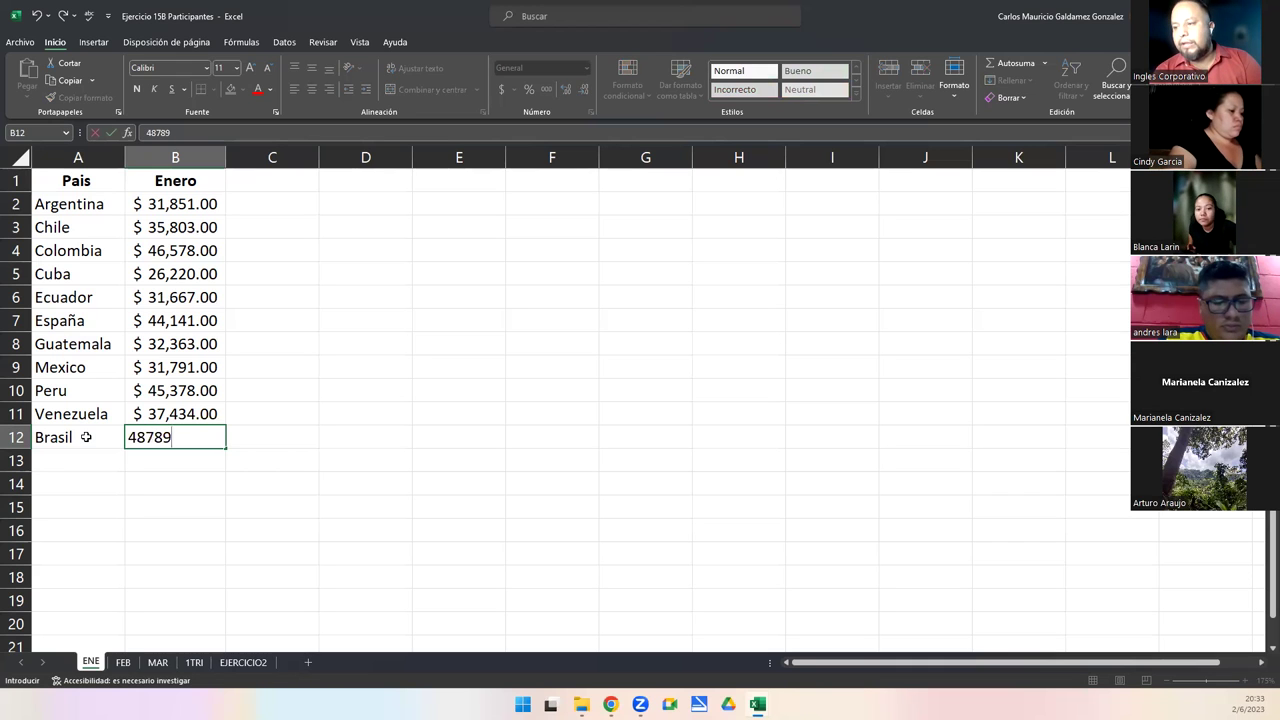
key(Return)
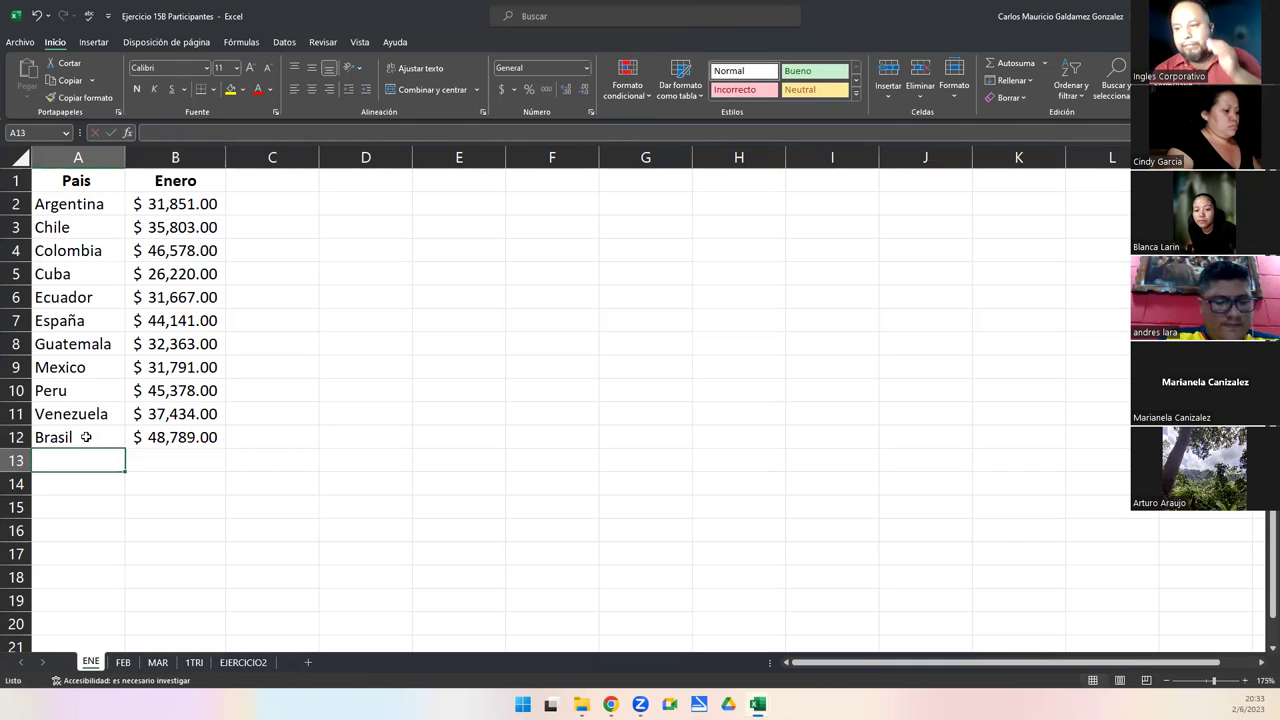
Step: Add Francia with a January amount of 57320 in row 13 of the ENE sheet
text(Francia)
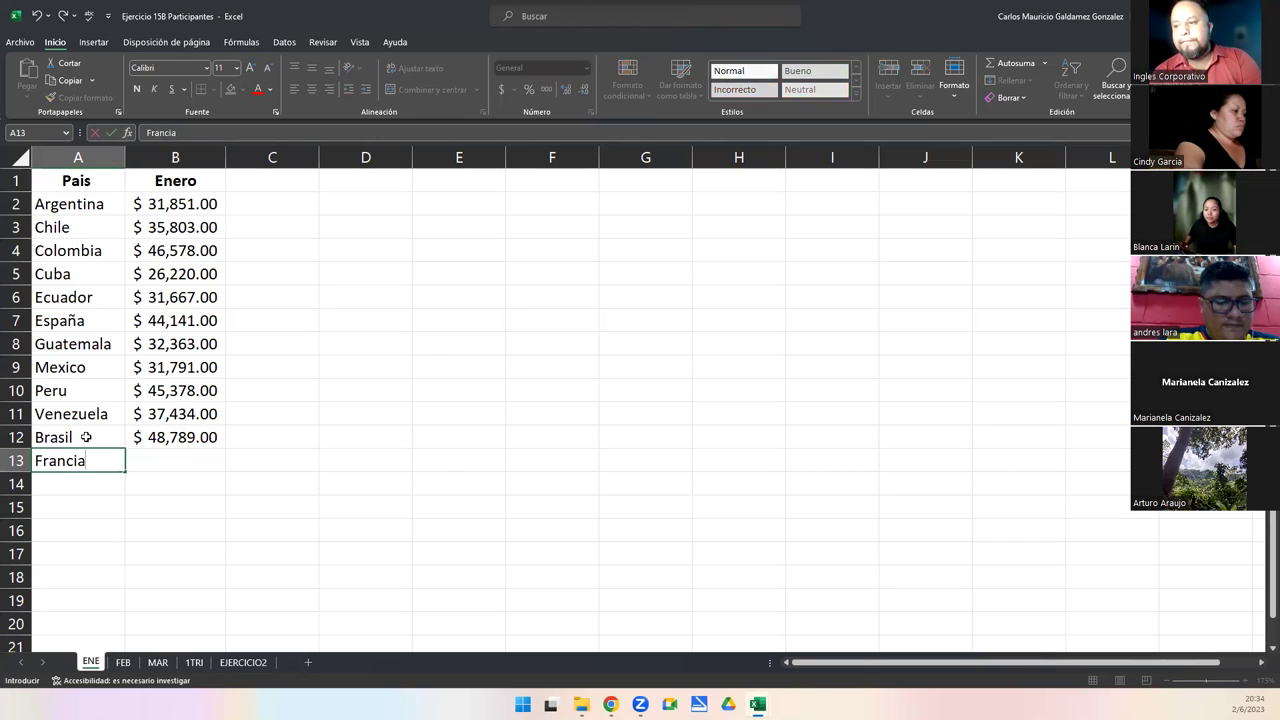
key(Tab)
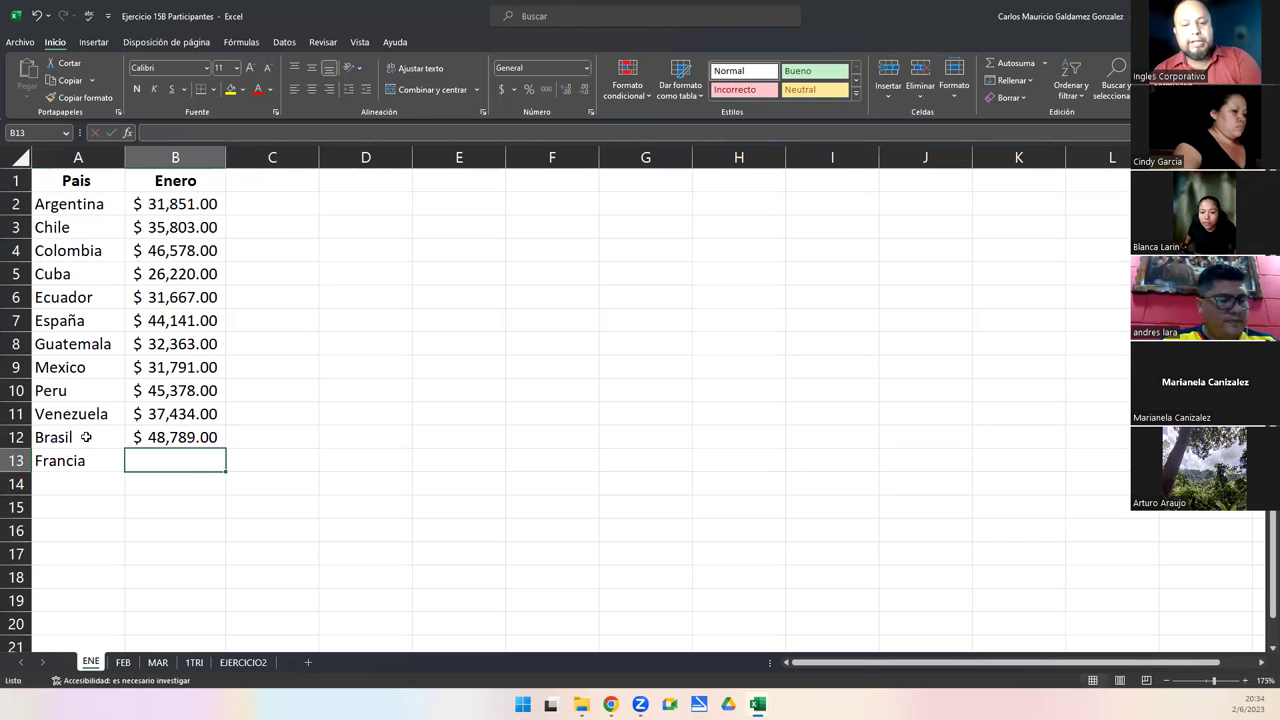
text(57)
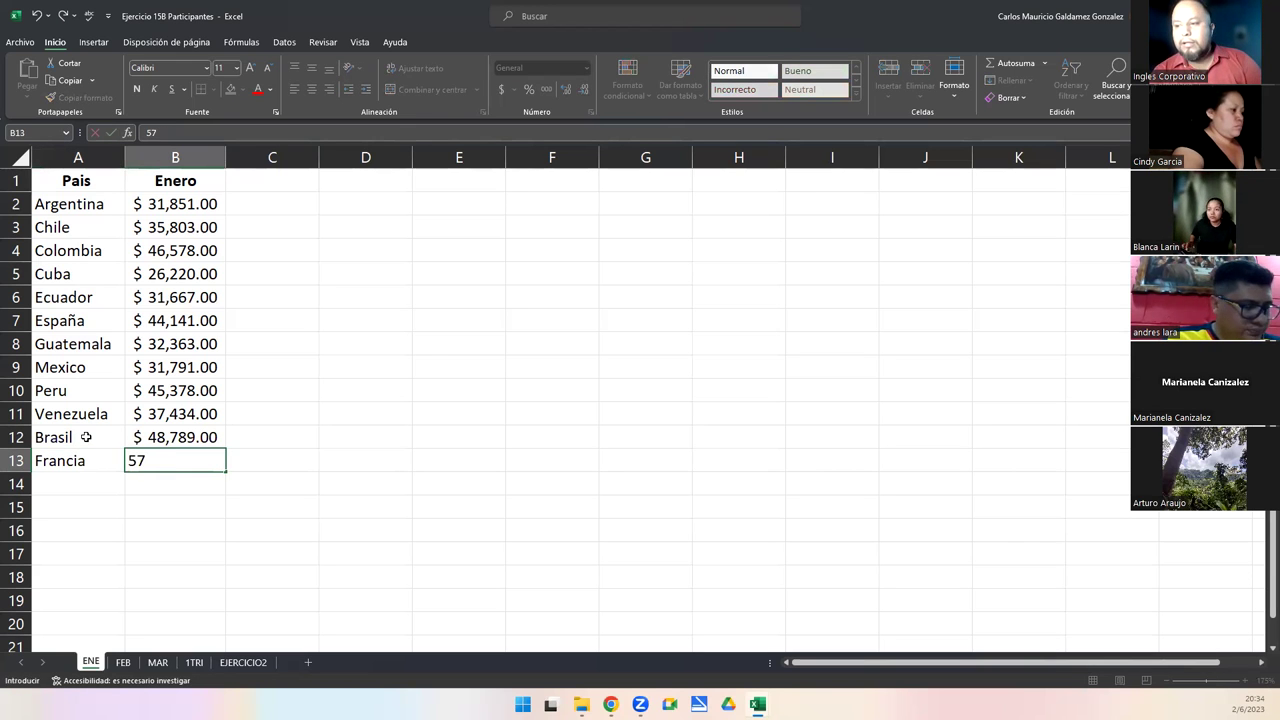
text(,3)
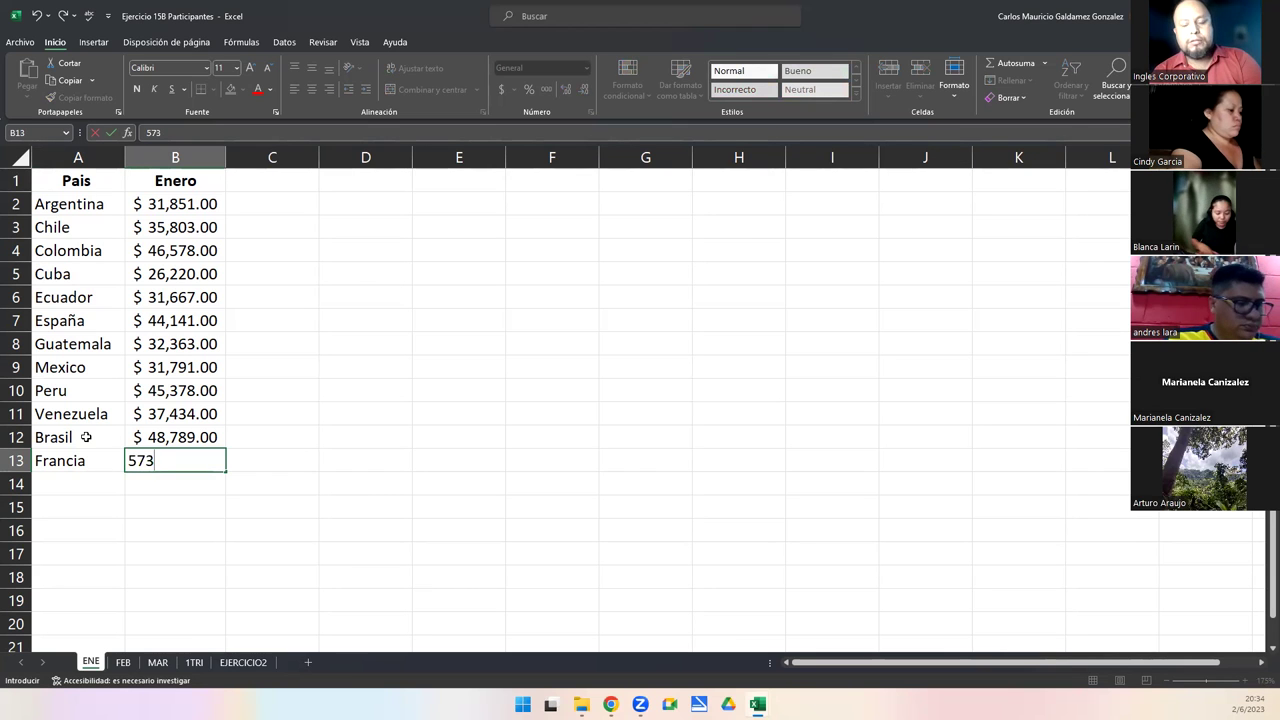
text(20)
key(Return)
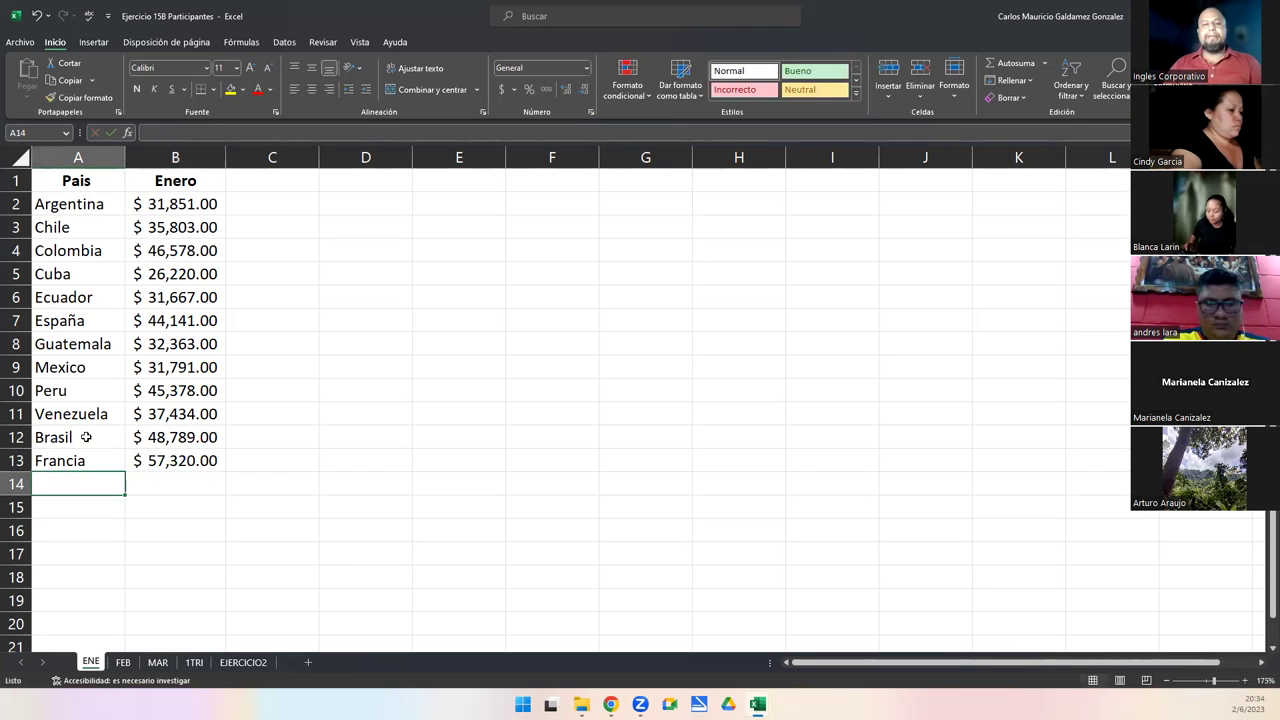
click(86, 437)
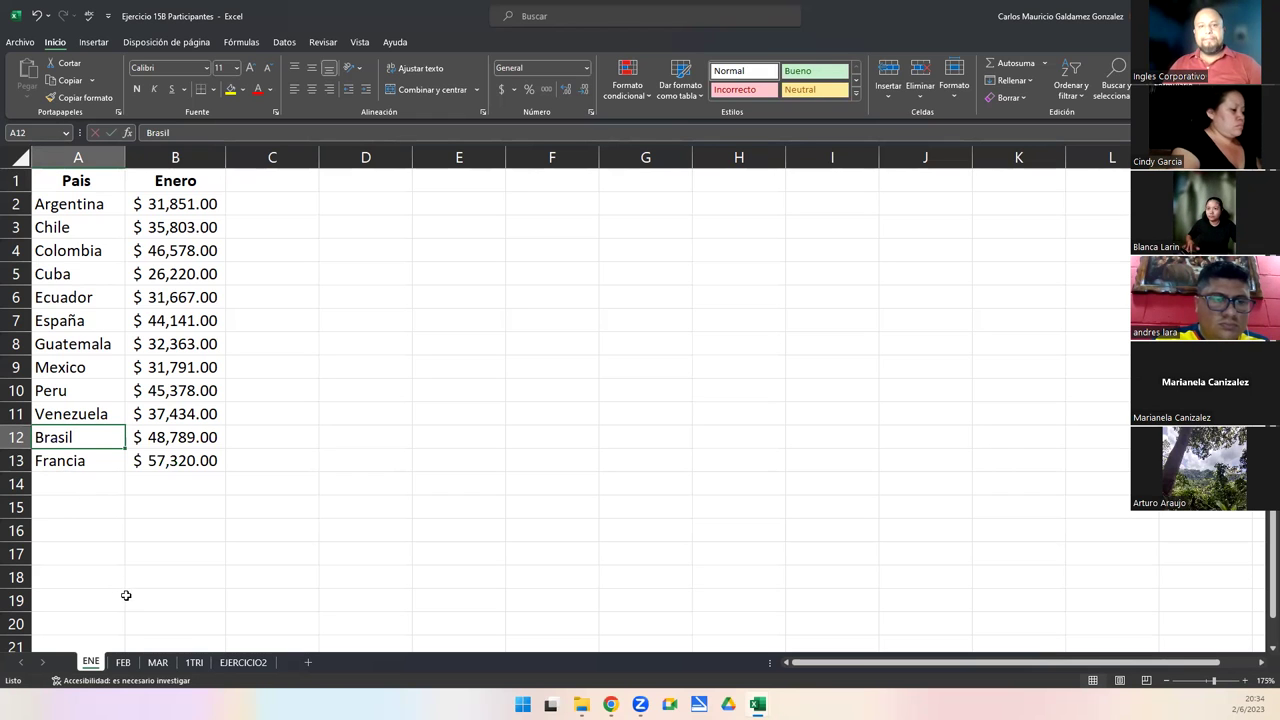
Step: Add Brasil with a February amount of 60000 in row 12 of the FEB sheet
click(121, 664)
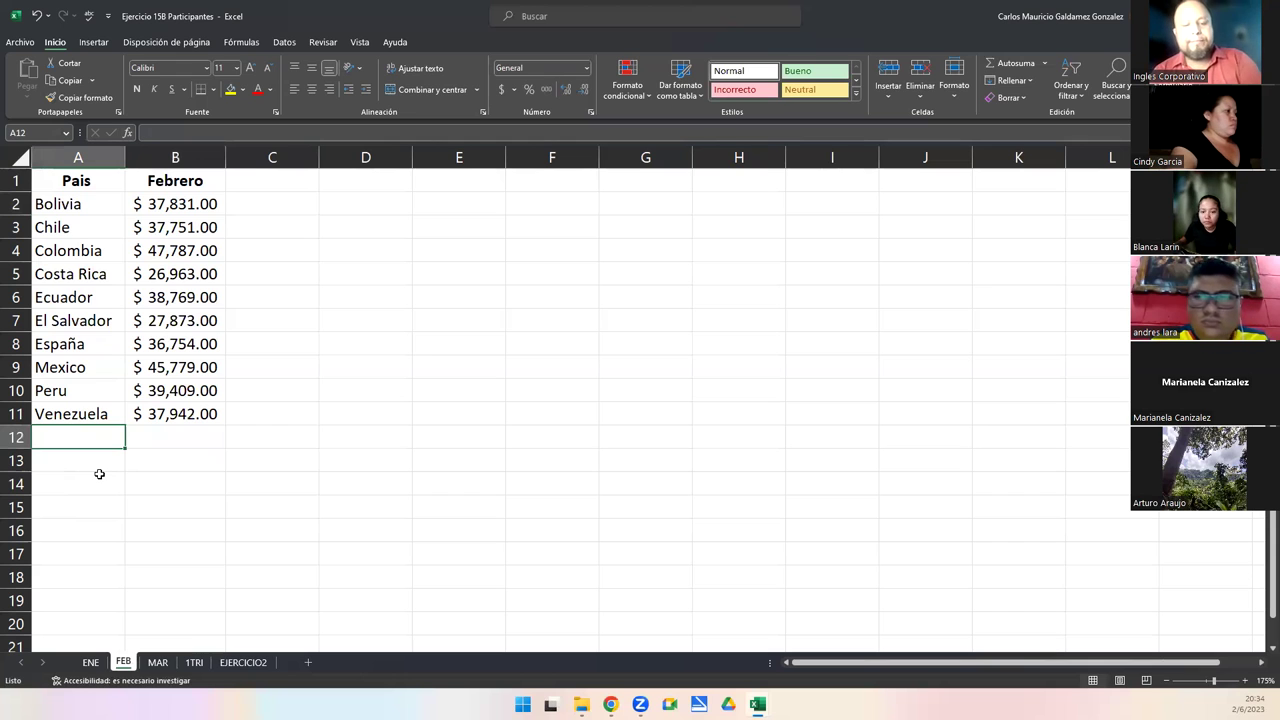
text(Brazil)
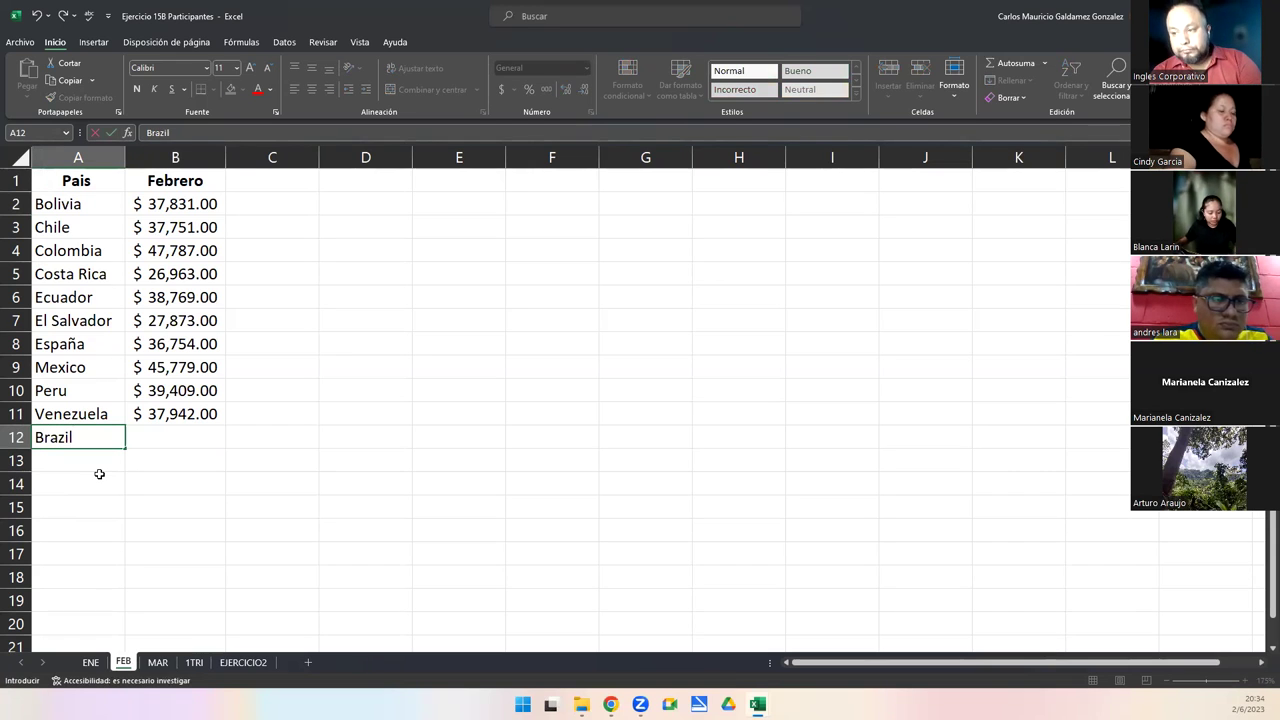
key(BackSpace)
key(BackSpace)
key(BackSpace)
key(BackSpace)
text(asil)
key(Tab)
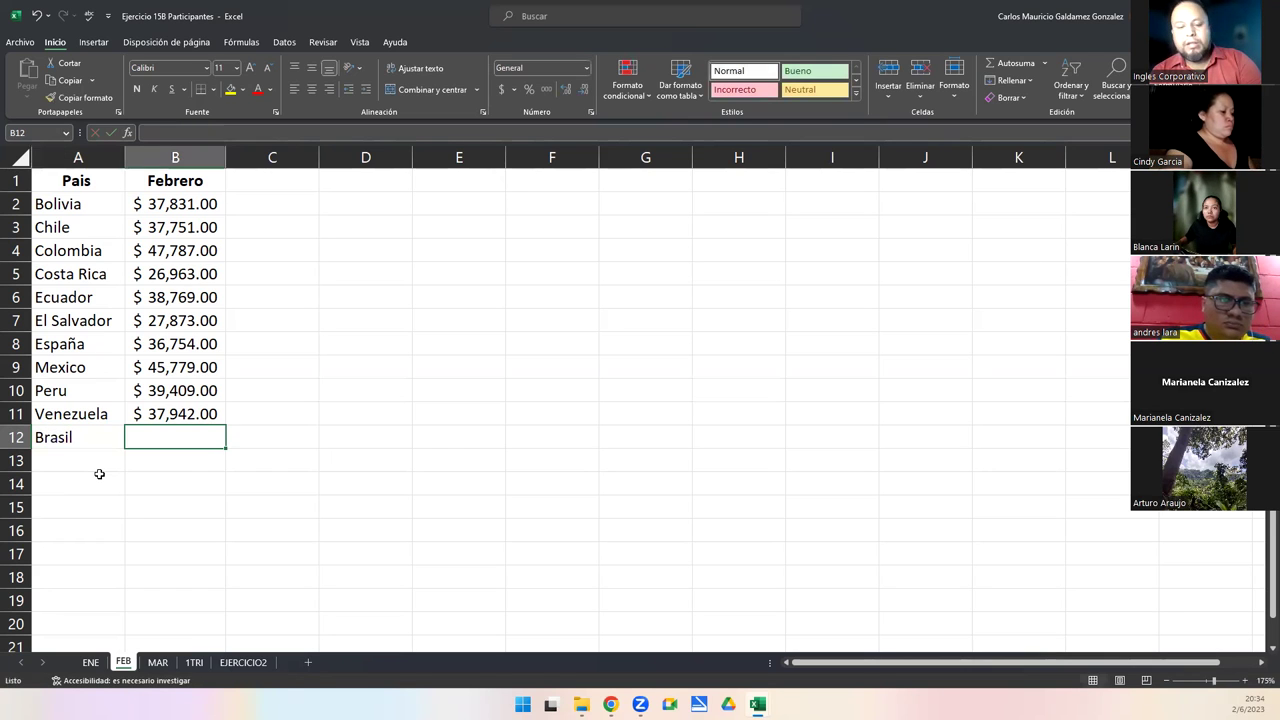
text(60000)
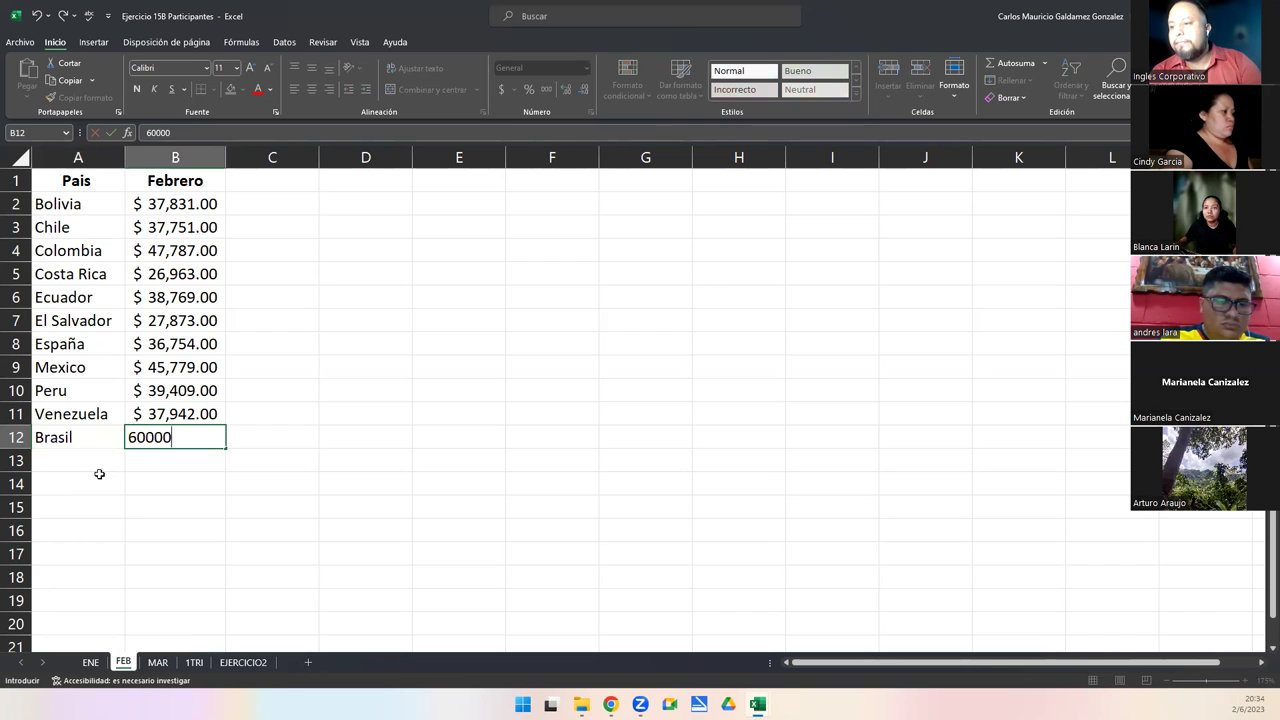
key(Return)
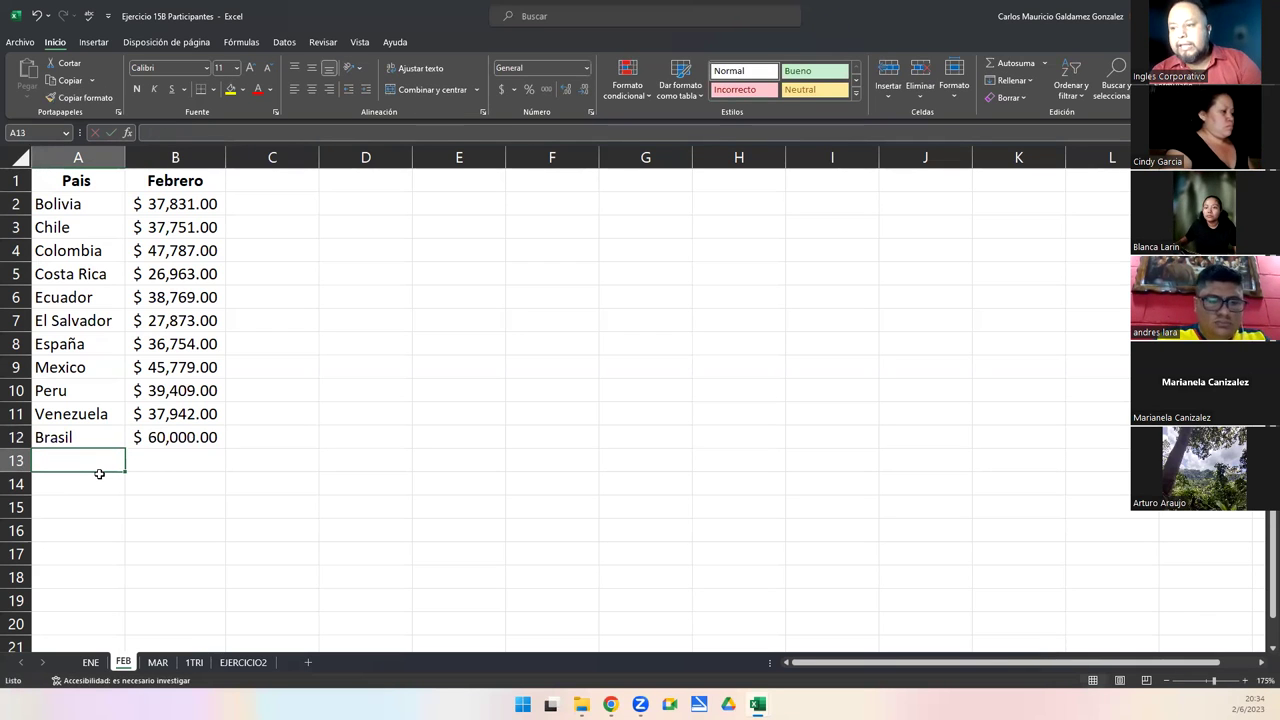
Step: Add Cuba with a February amount of 20700 in row 13 of the FEB sheet
text(Cuba)
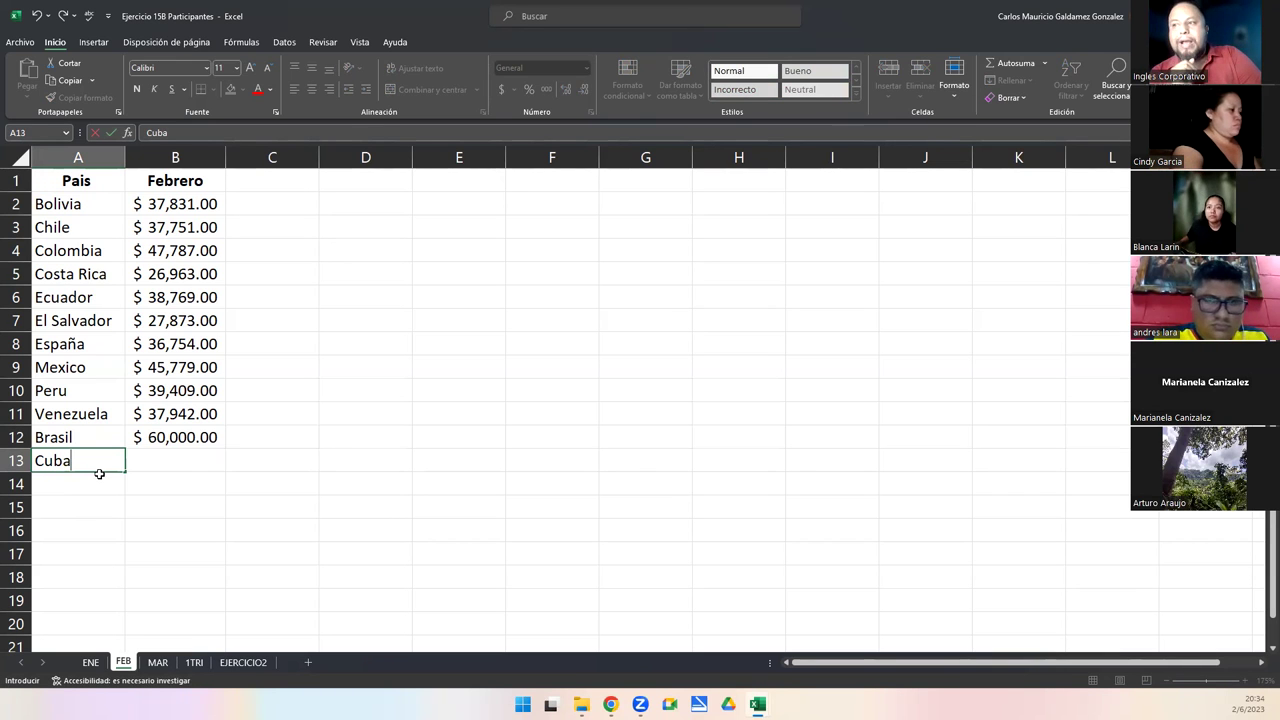
key(Tab)
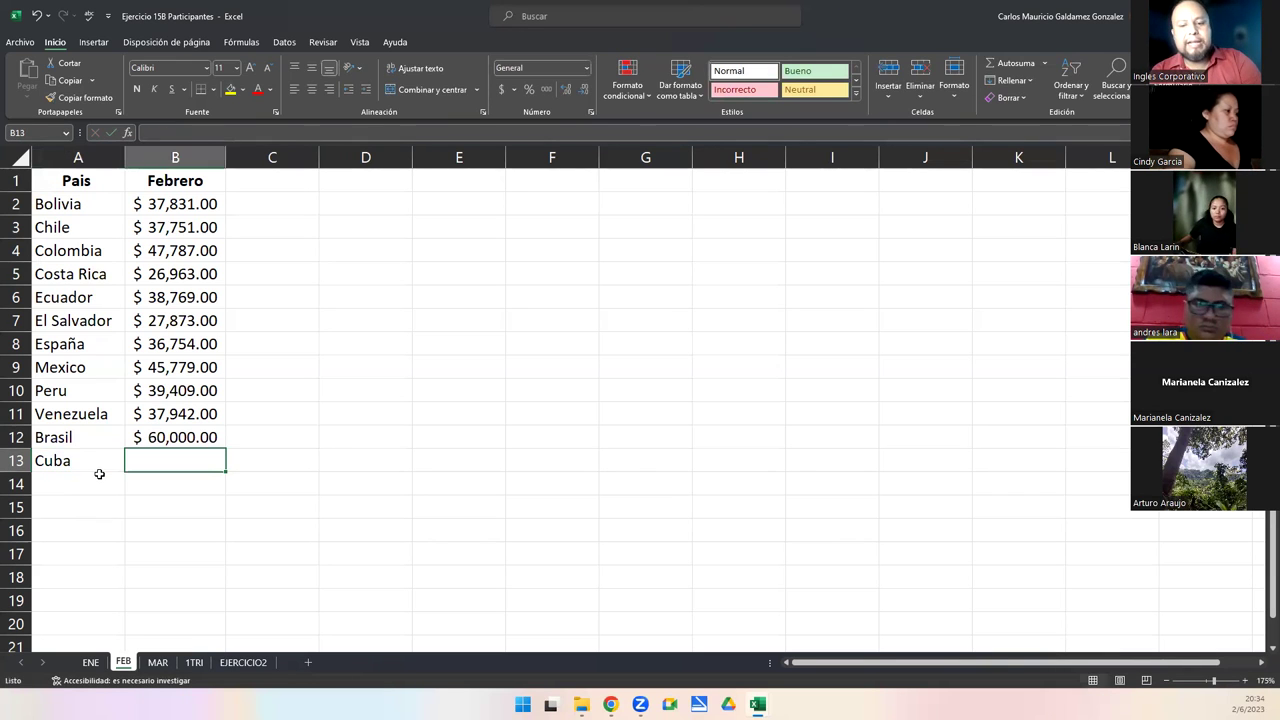
text(20)
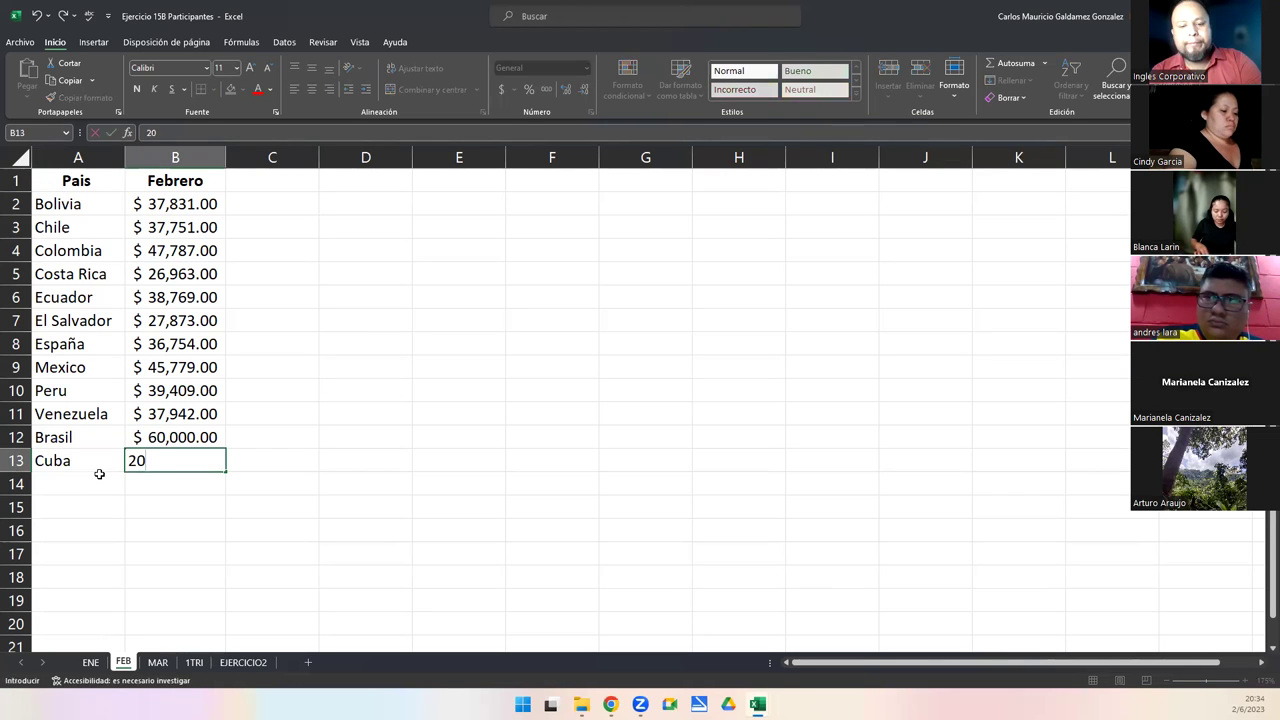
text(700)
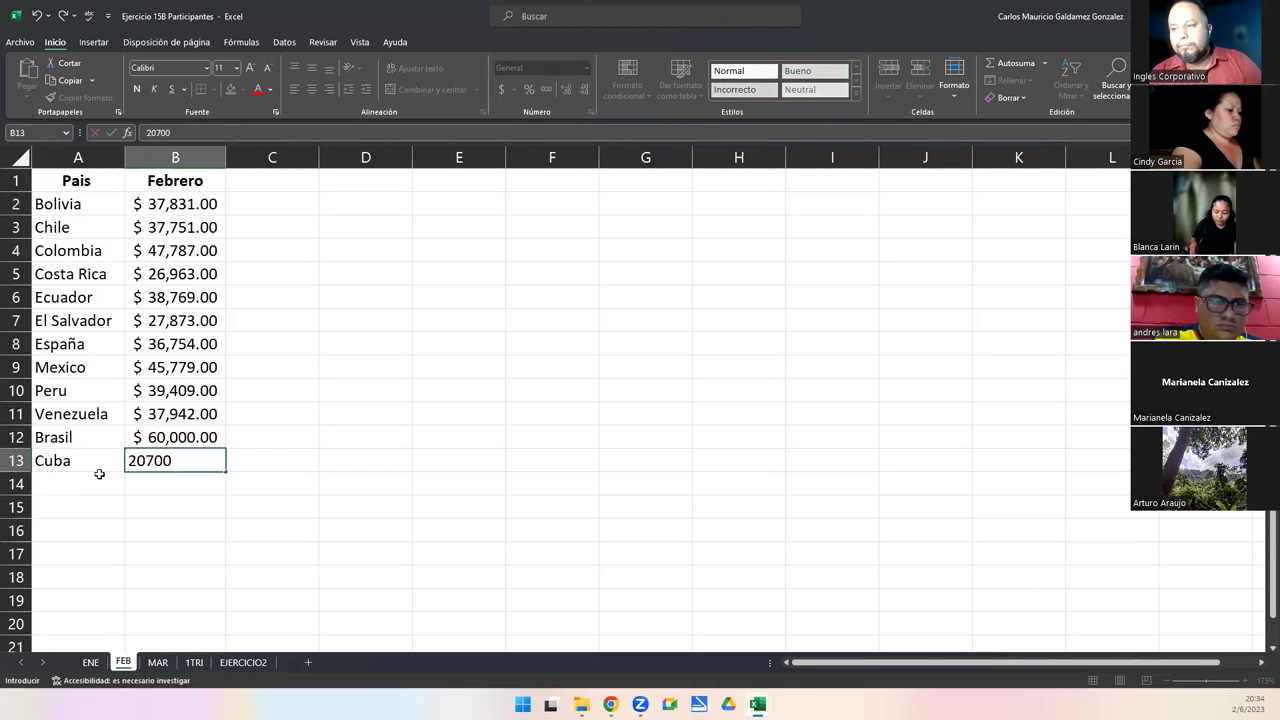
key(Return)
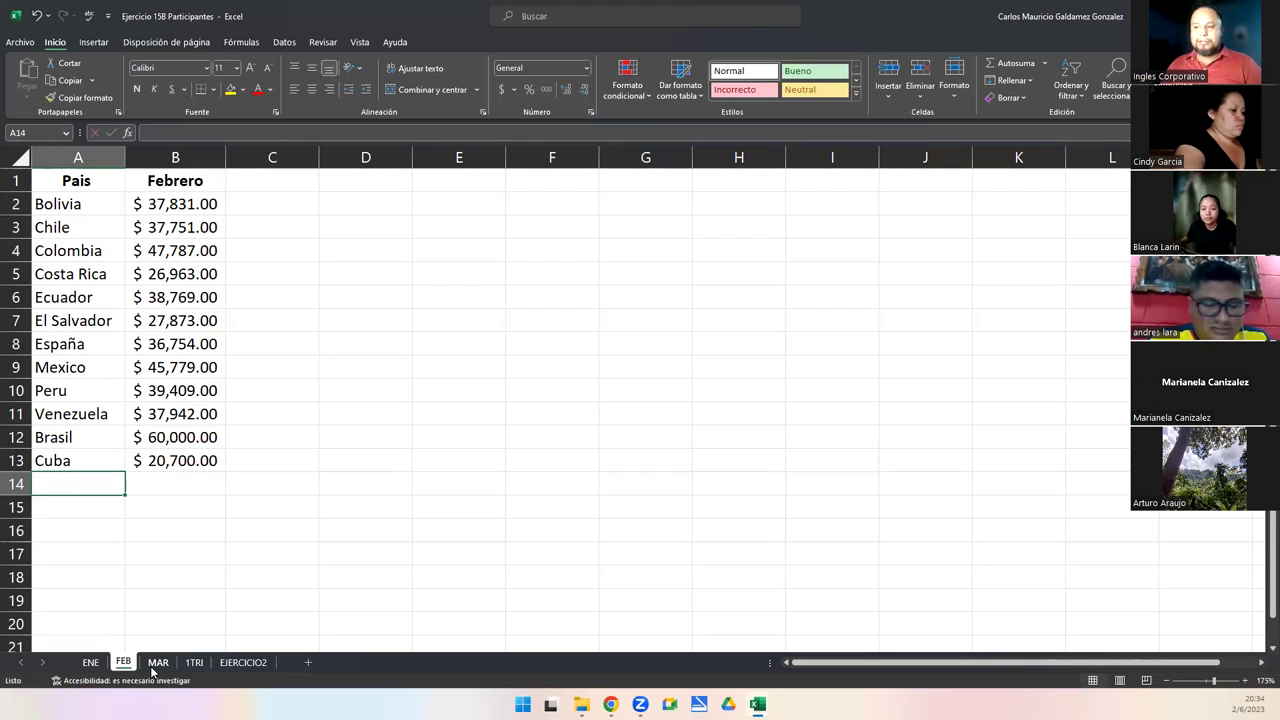
click(166, 438)
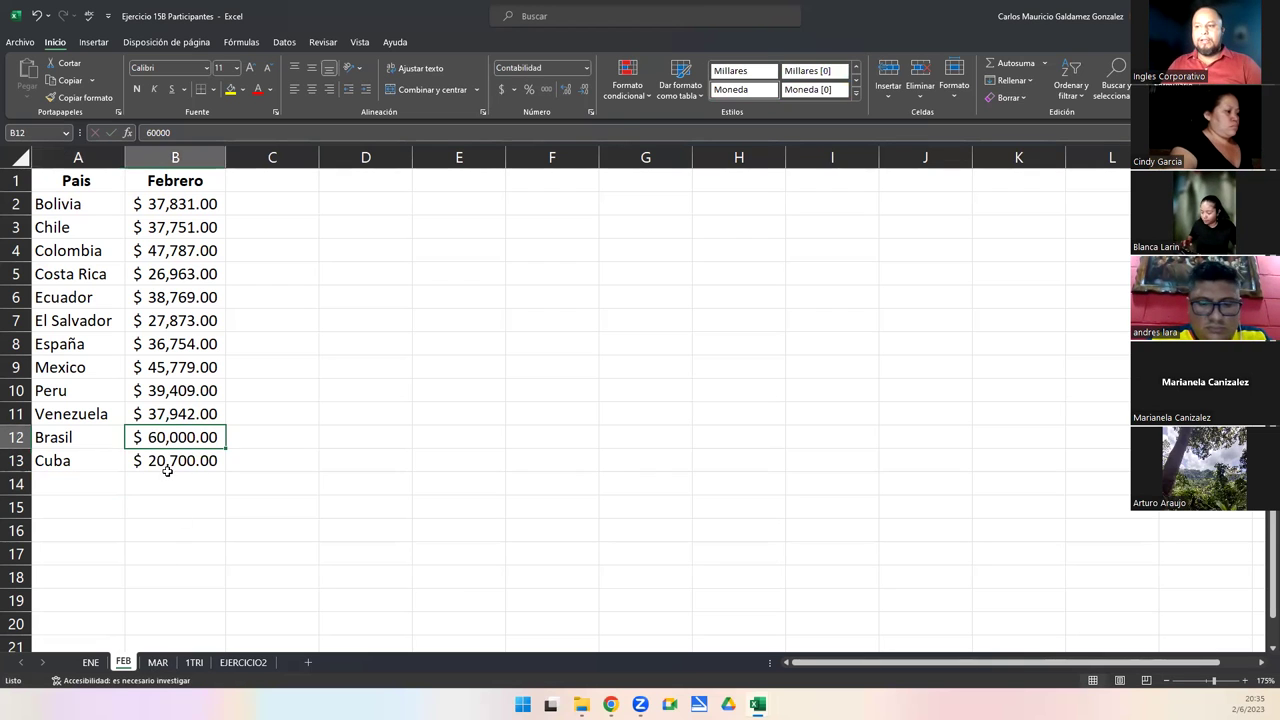
click(167, 458)
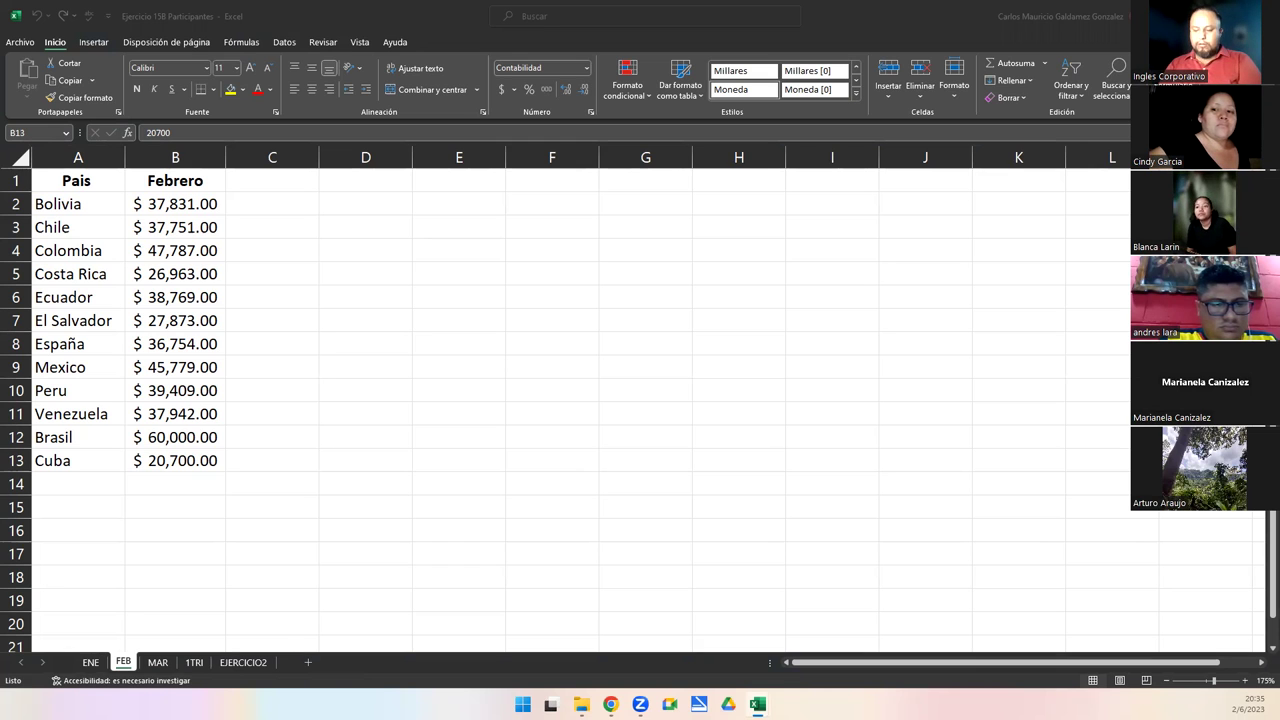
Step: Add El Salvador with a March amount of 45199 in row 12 of the MAR sheet
click(160, 663)
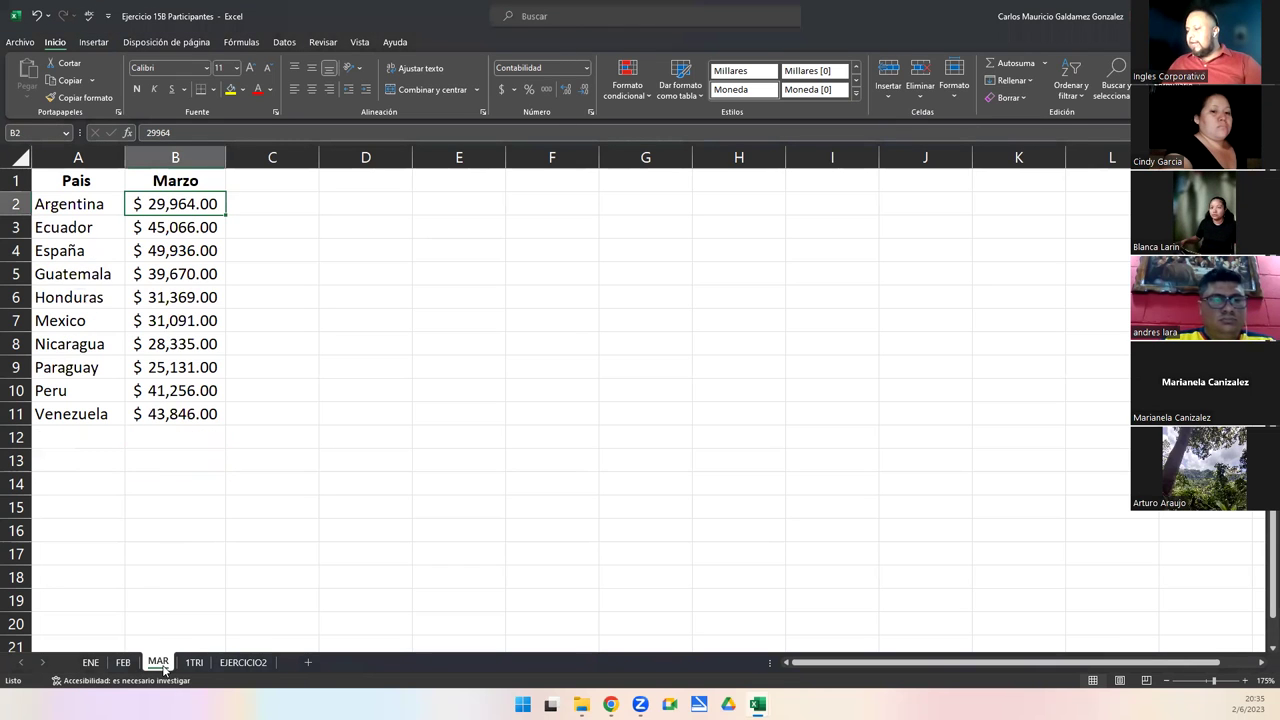
click(92, 436)
text(El)
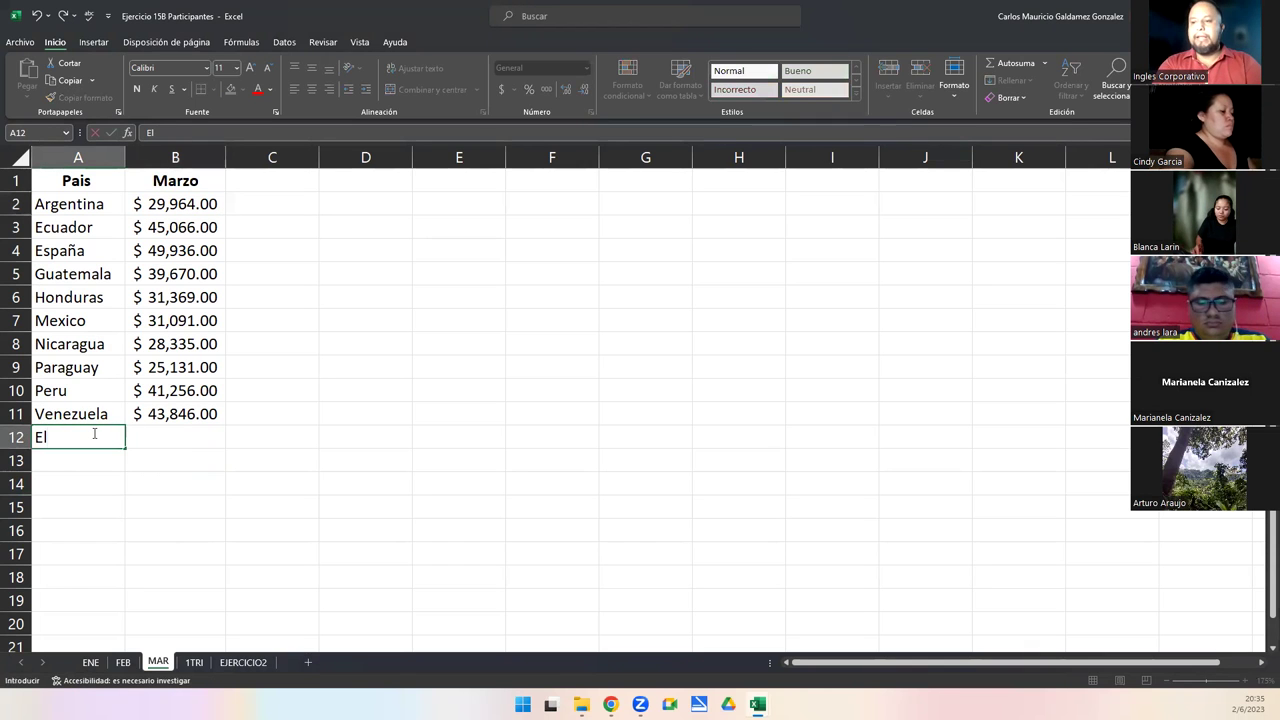
text( Salvador)
key(Tab)
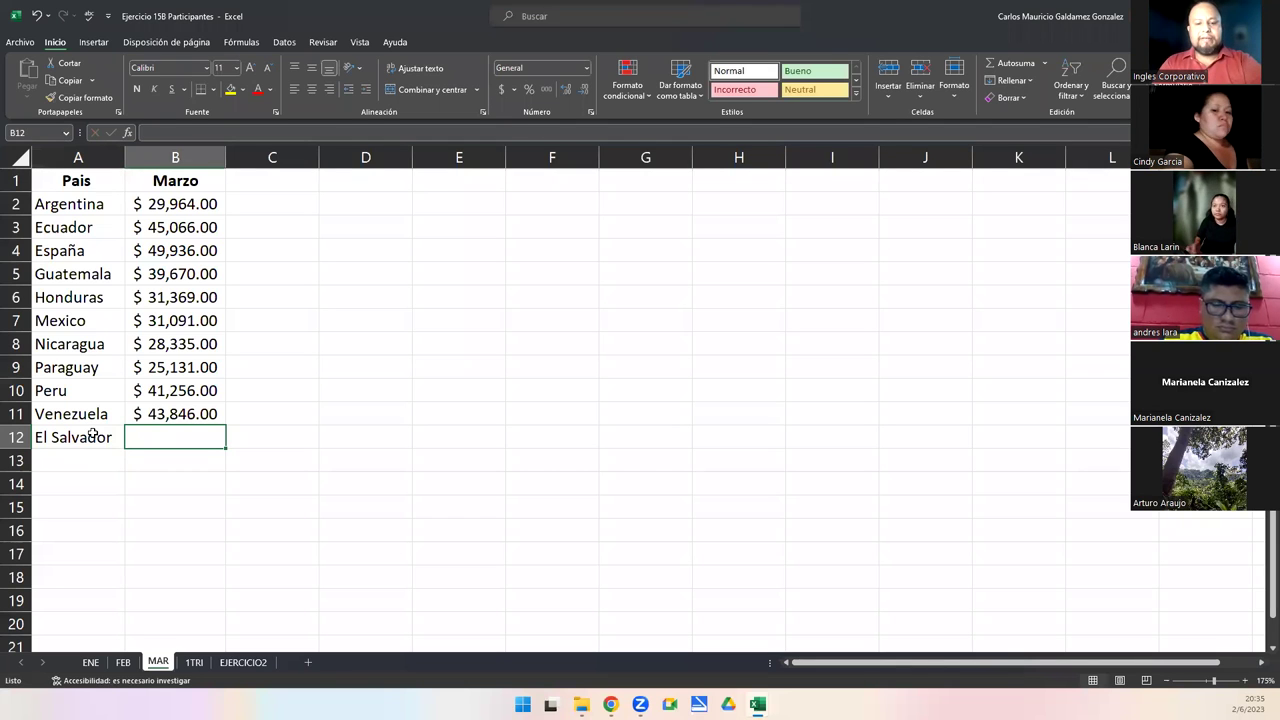
text(45)
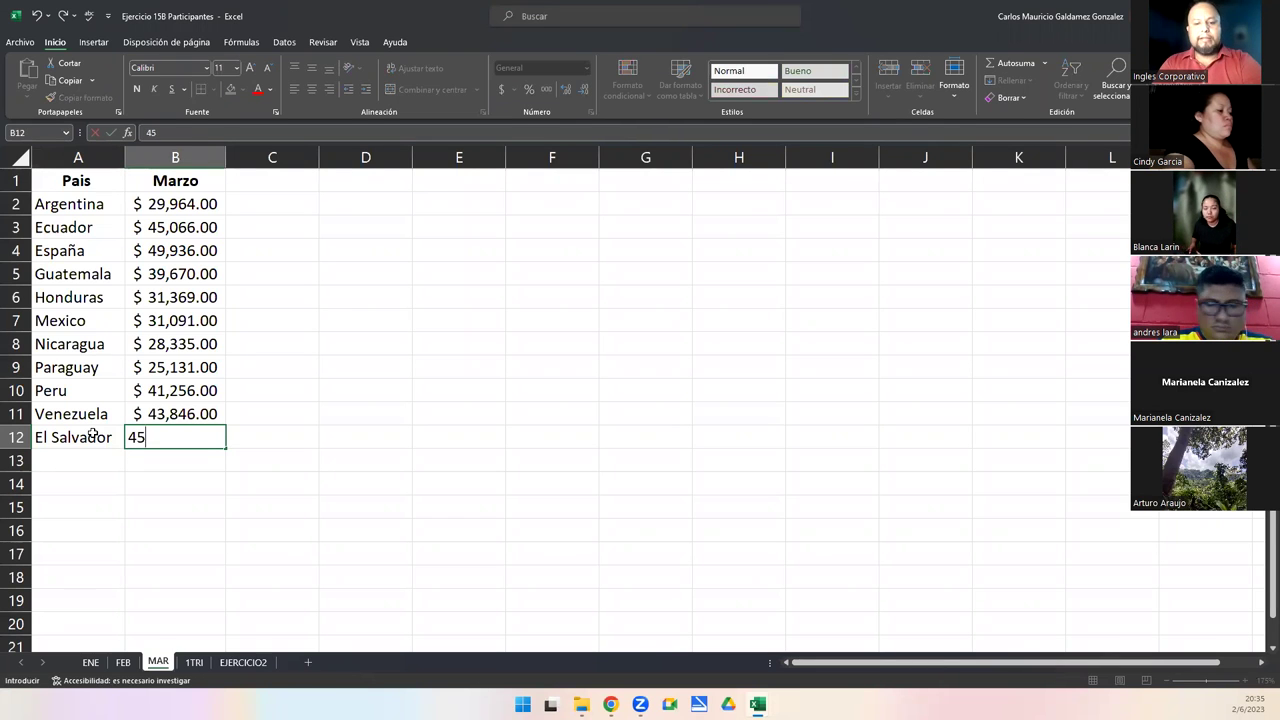
text(,199)
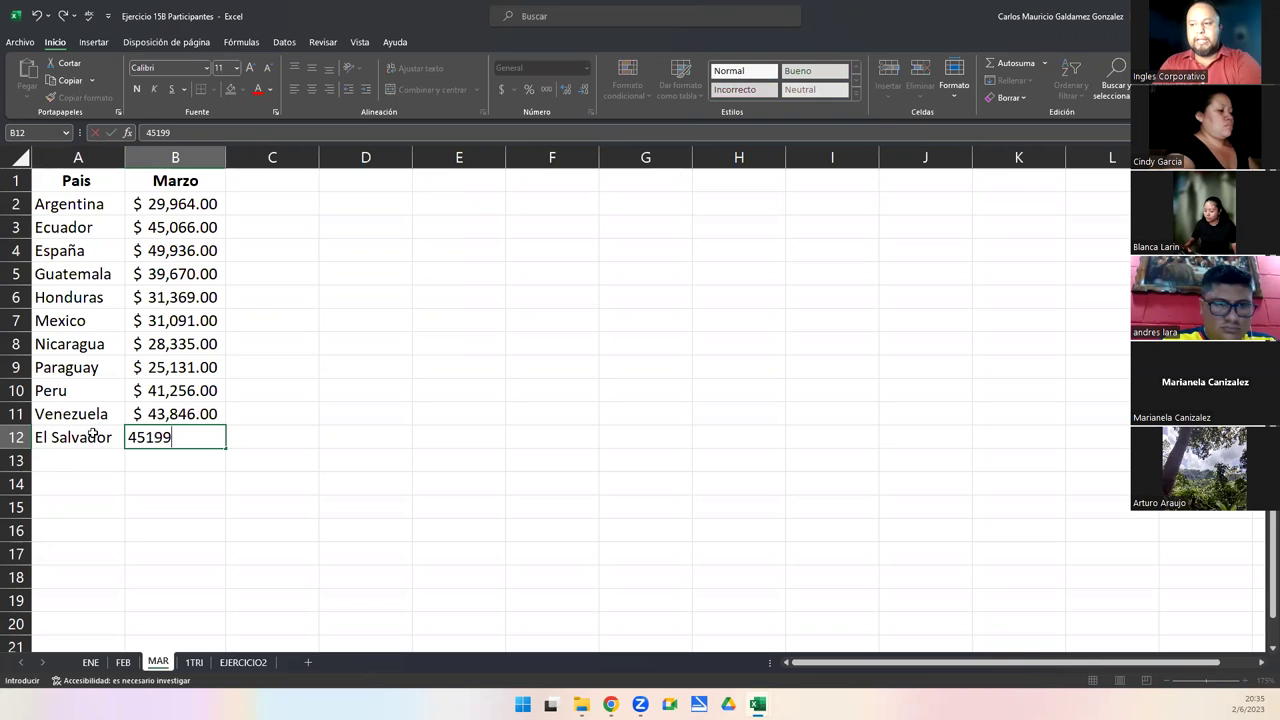
key(Return)
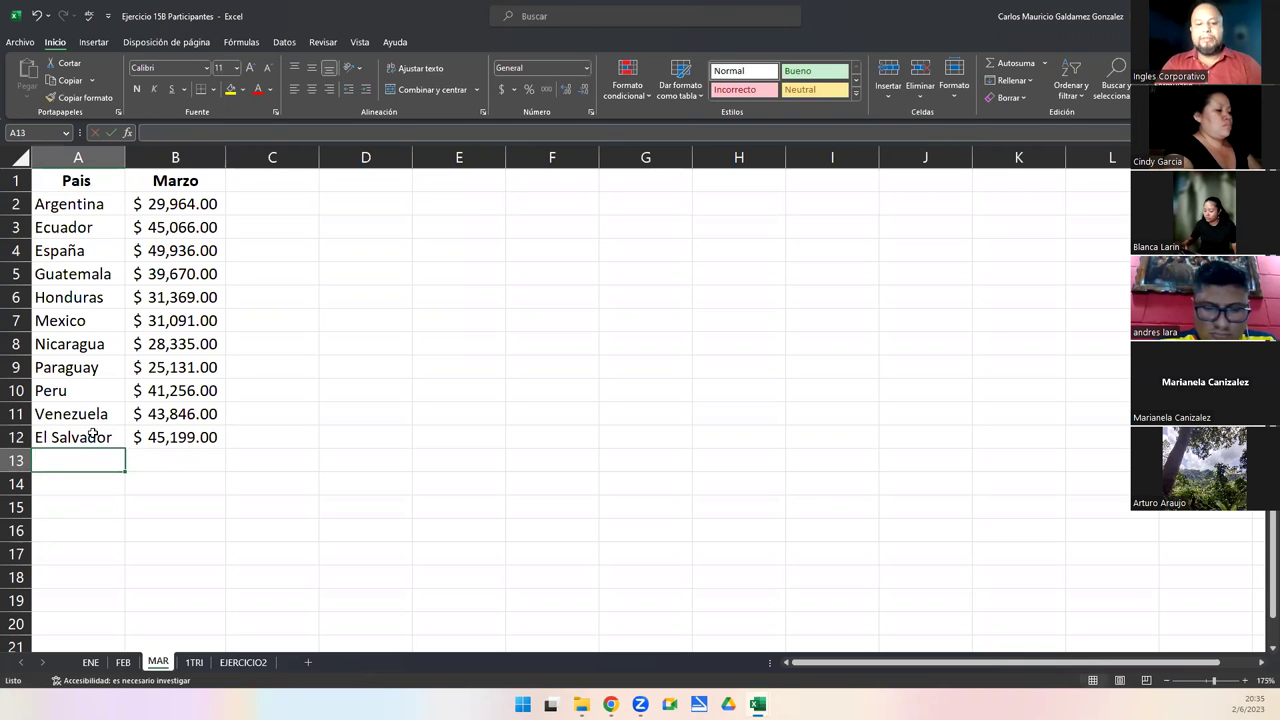
Step: Add Francia with a March amount of 67560 in row 13 of the MAR sheet
text(Francia)
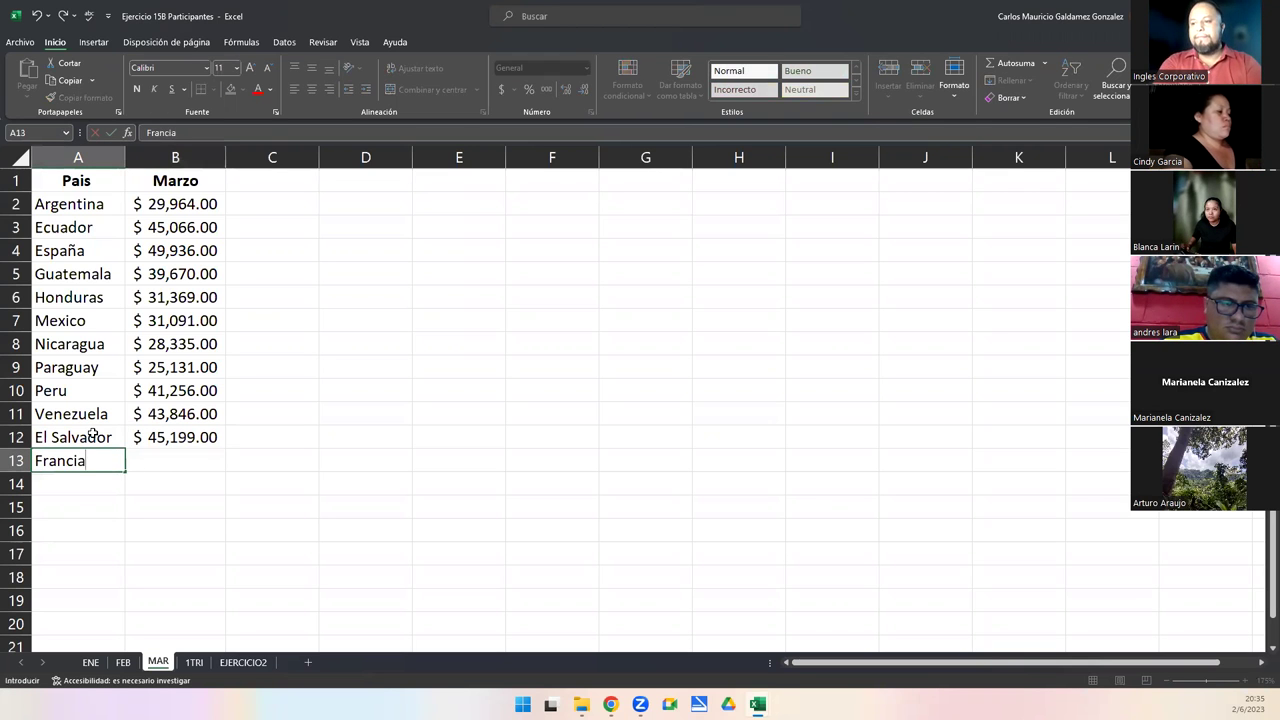
key(Tab)
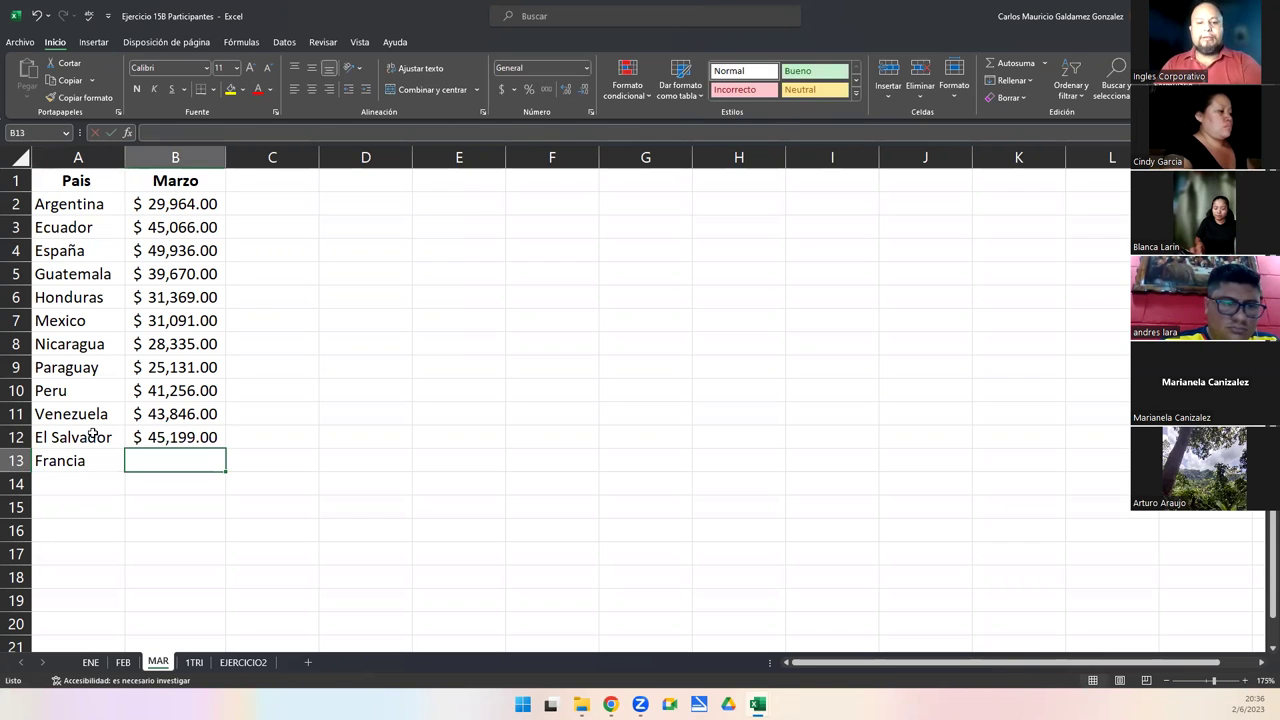
text(67)
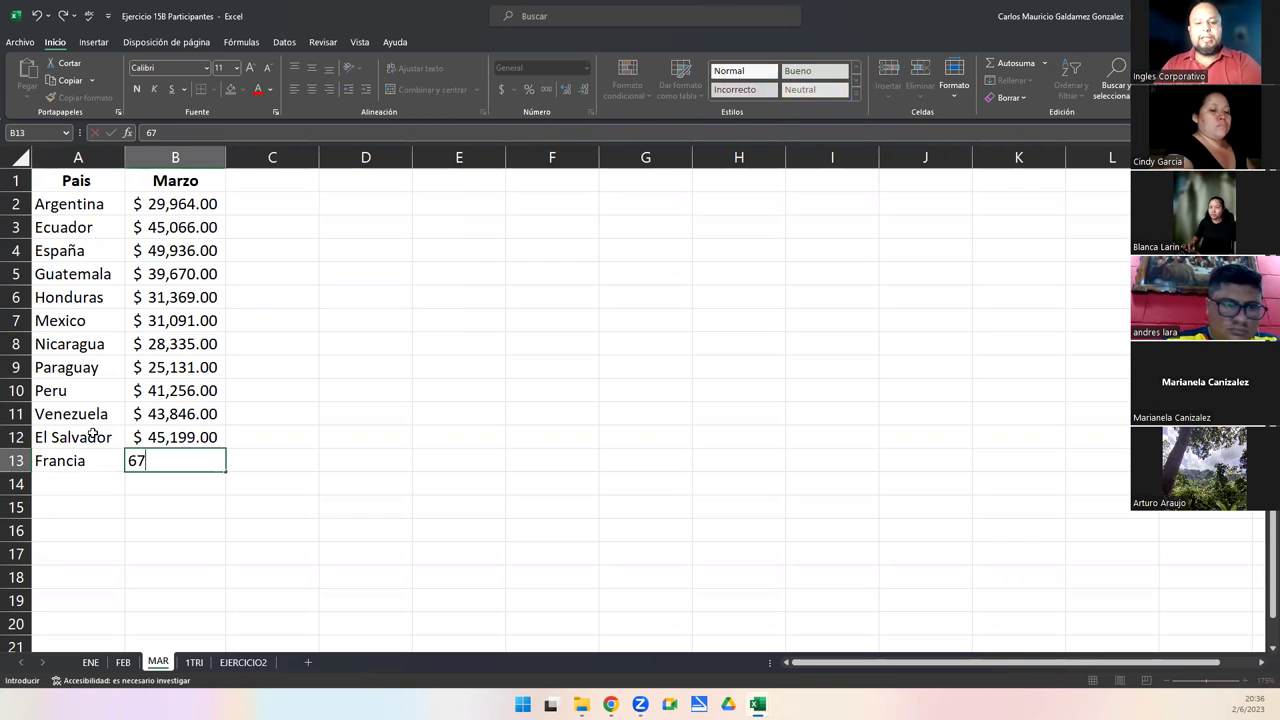
text(560)
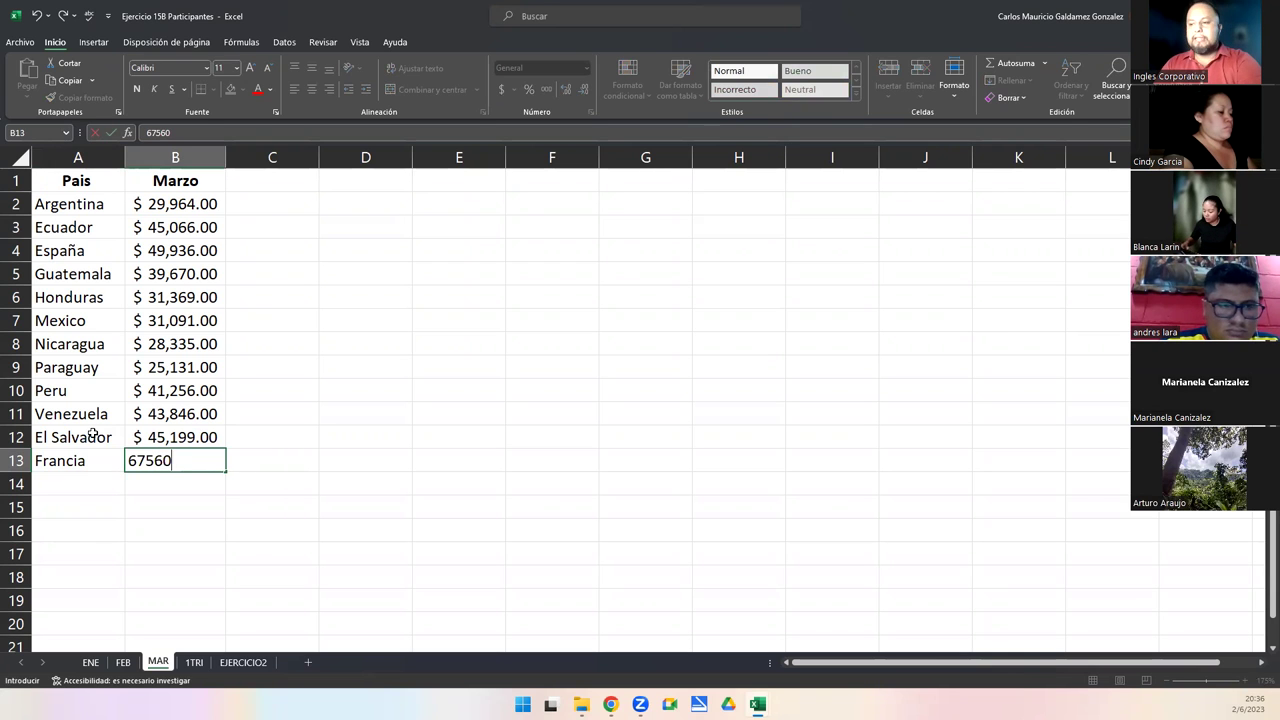
key(Return)
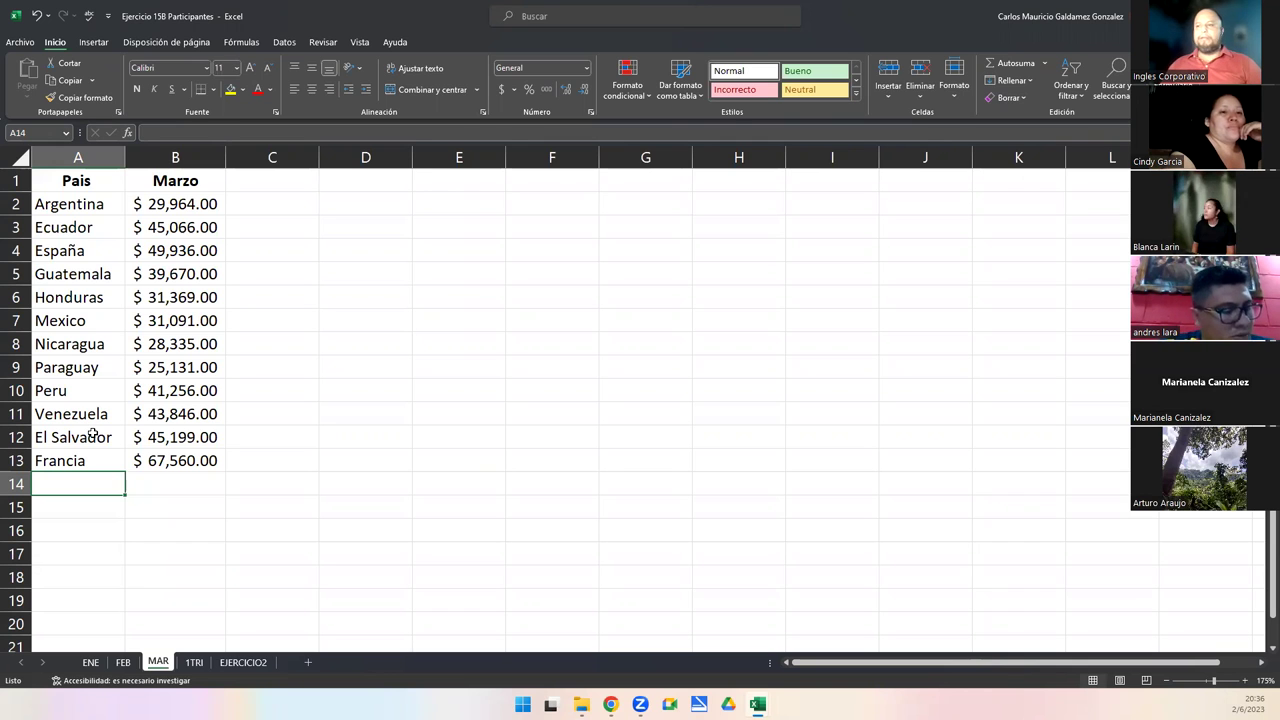
Step: Start a consolidation at cell B2 of the 1TRI sheet using the Suma function
click(193, 662)
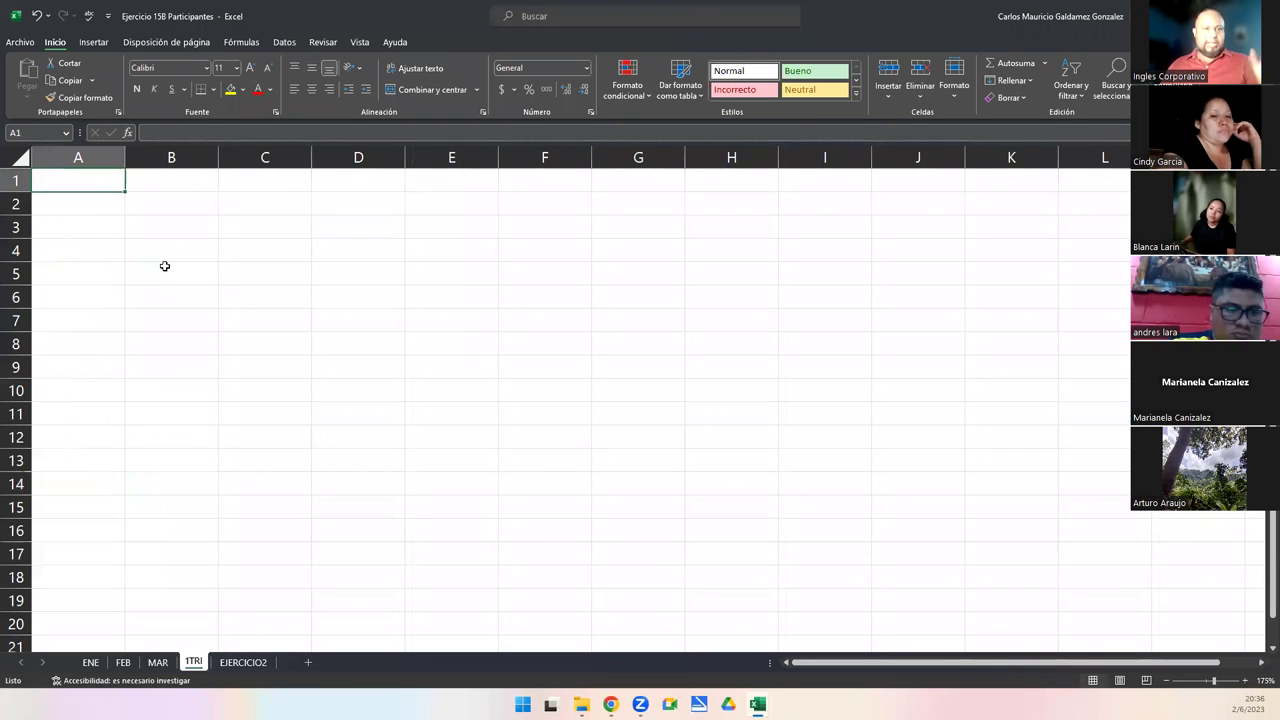
click(160, 201)
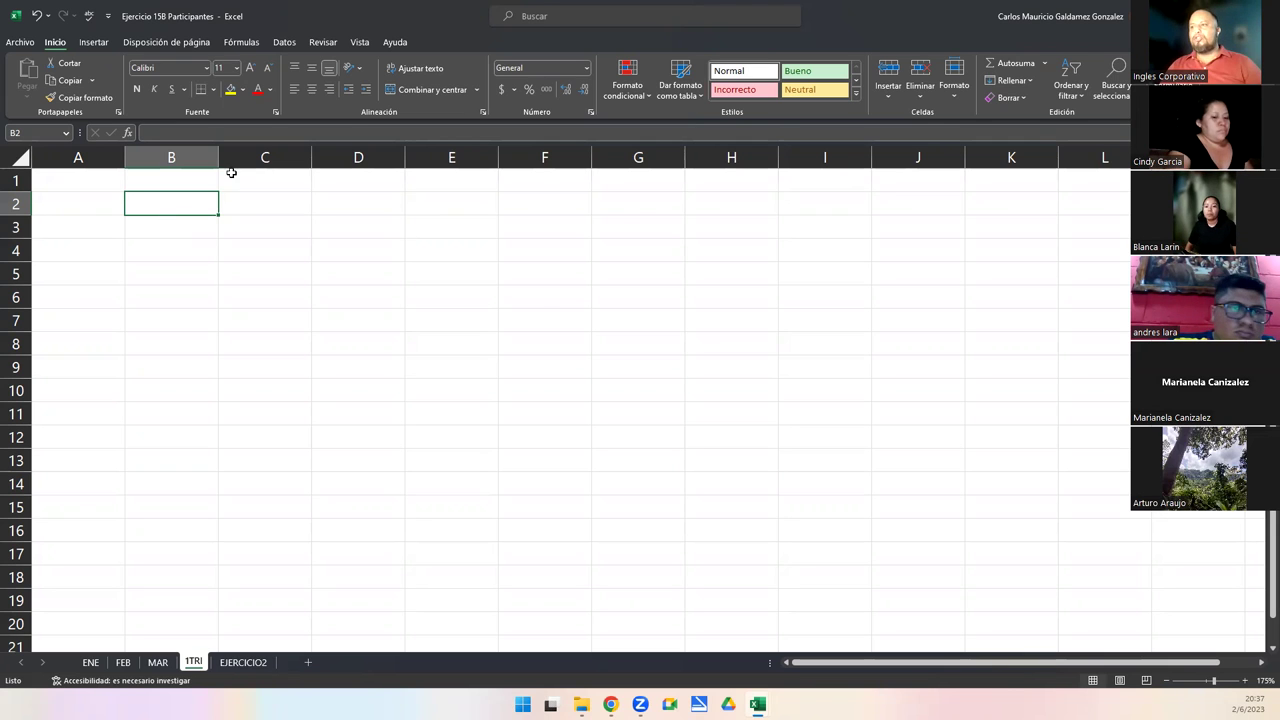
click(285, 43)
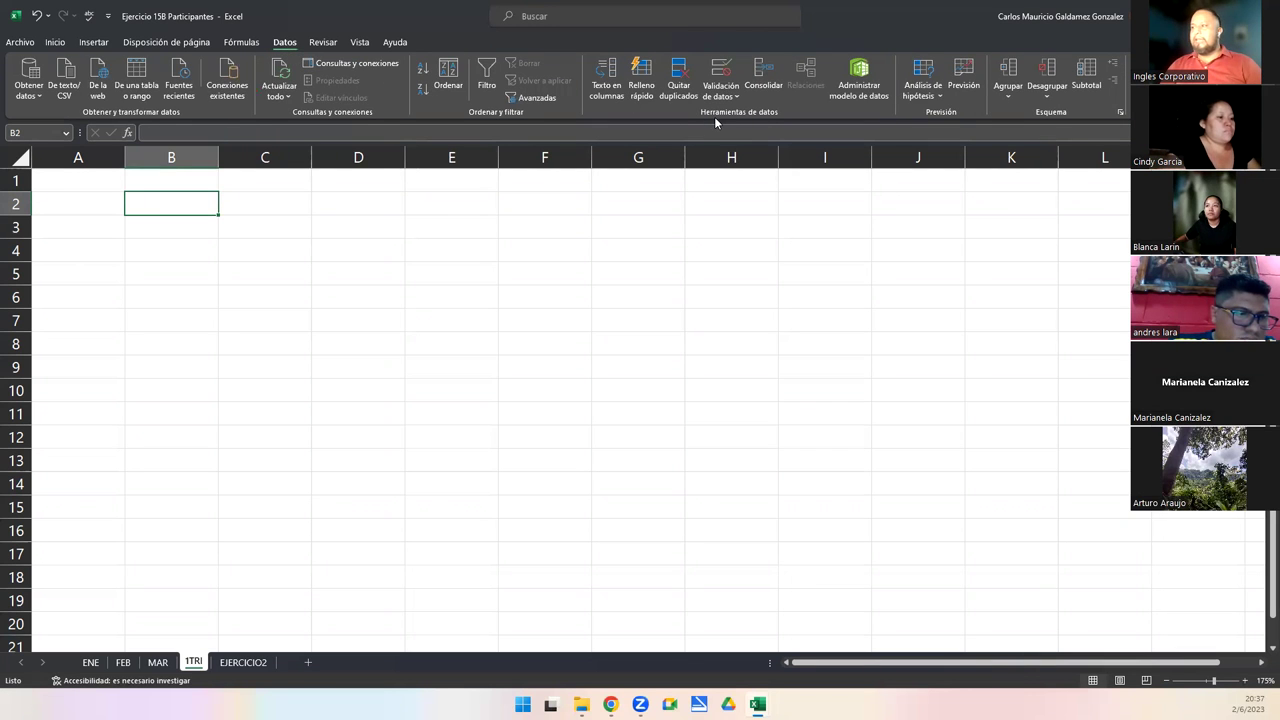
click(763, 86)
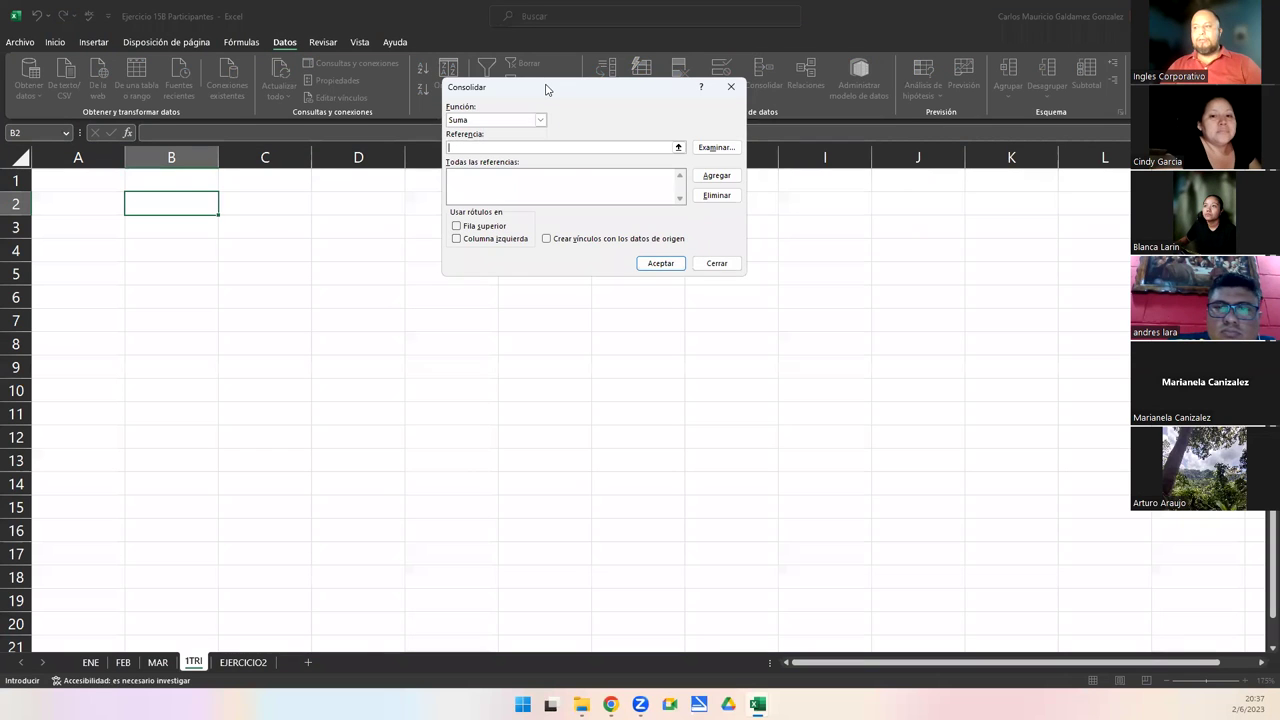
drag(546, 90, 514, 157)
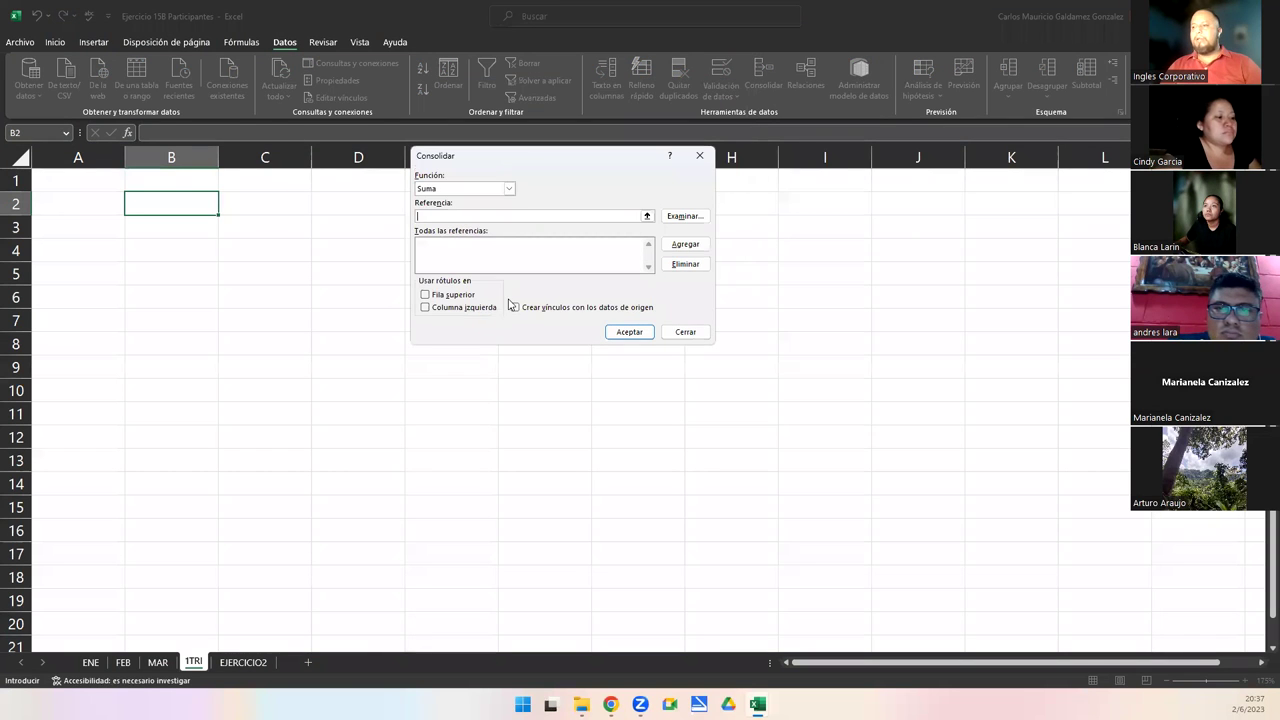
click(510, 189)
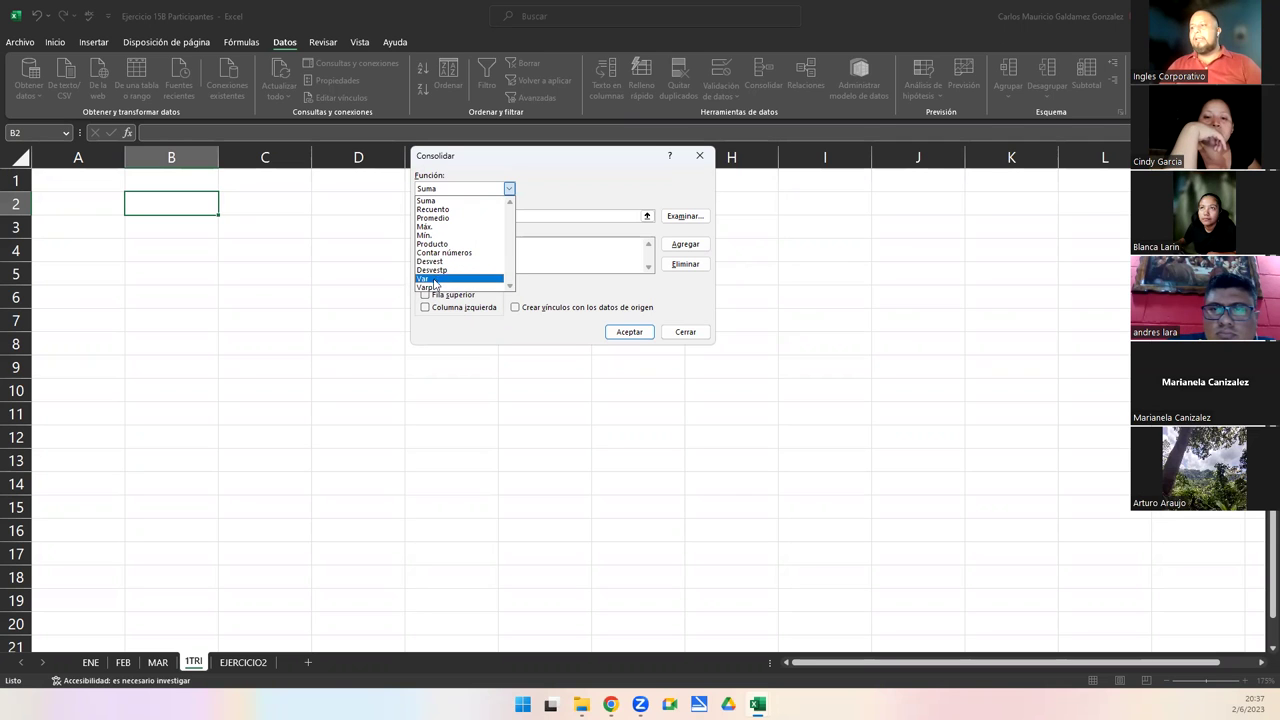
click(443, 203)
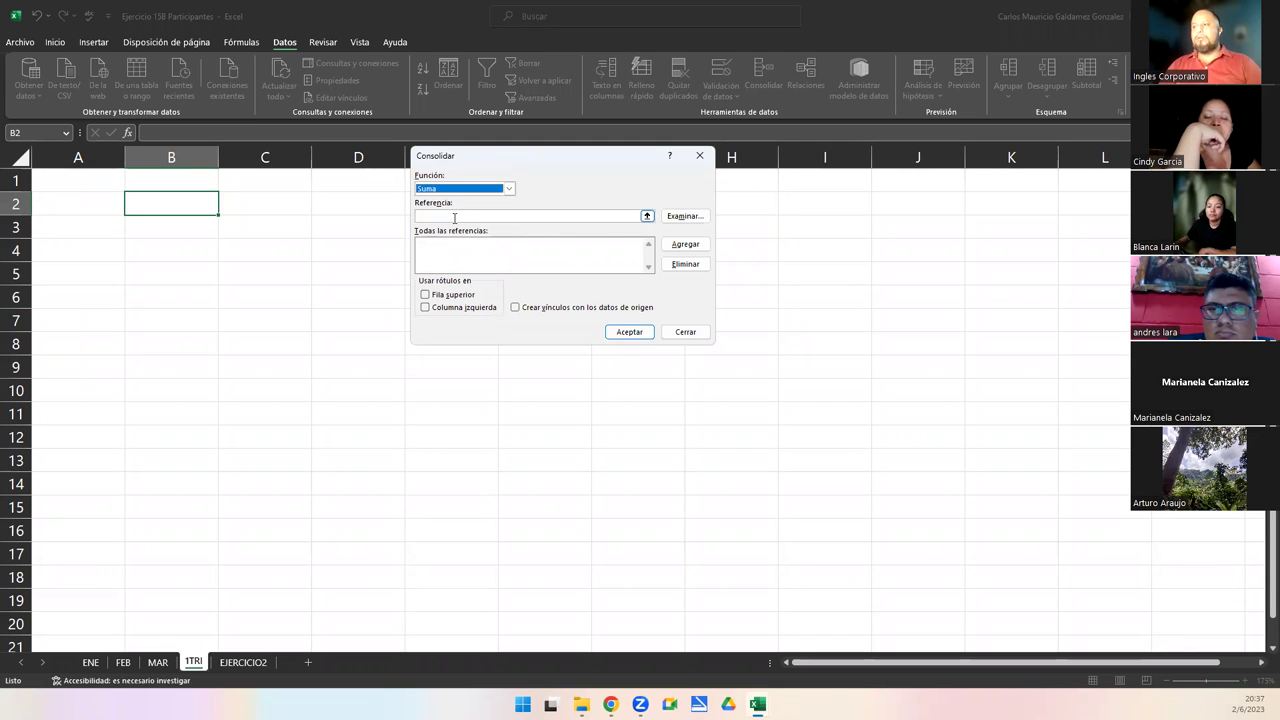
Step: Add the range A1:B13 of the ENE sheet to the consolidation references
click(454, 216)
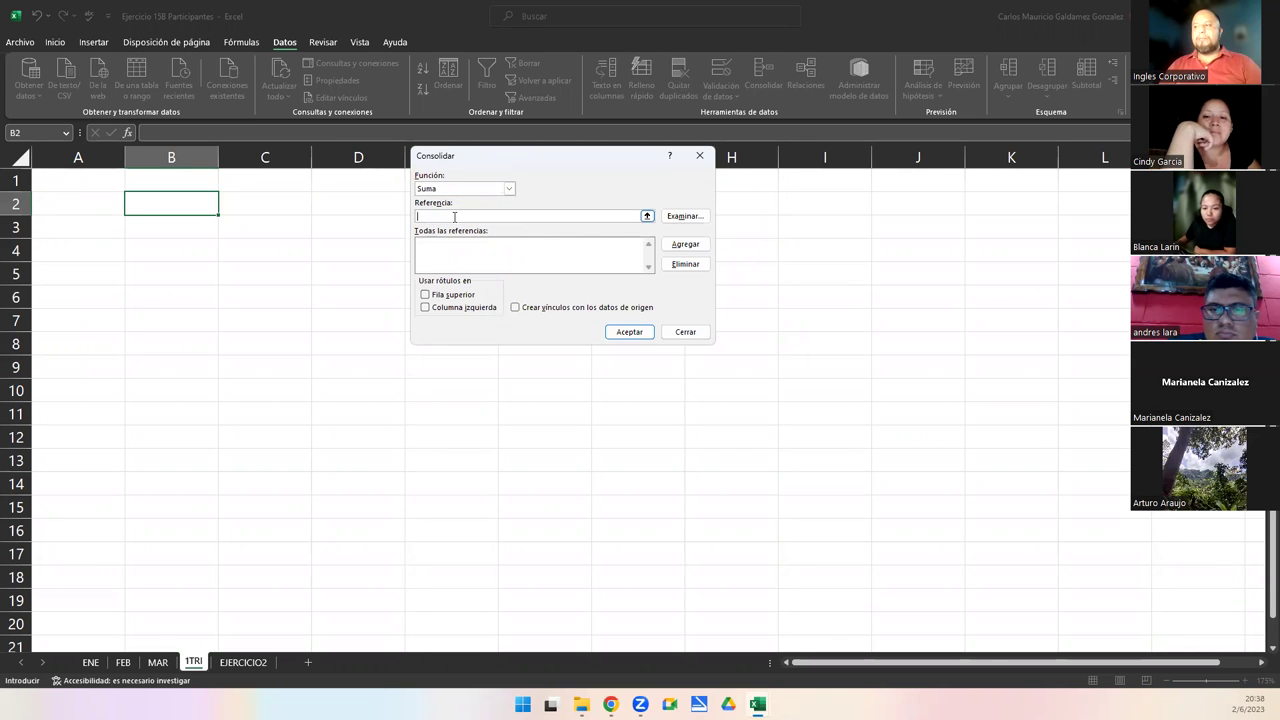
click(646, 217)
drag(617, 150, 664, 112)
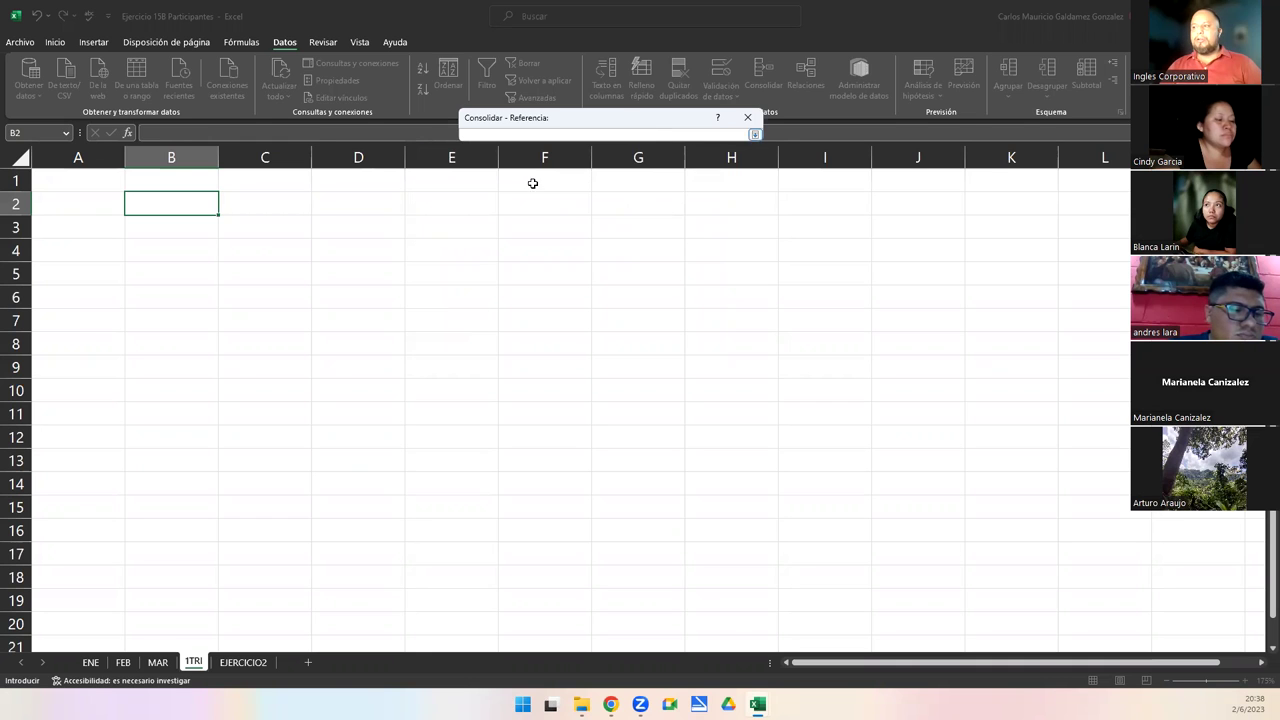
click(90, 662)
drag(65, 180, 172, 414)
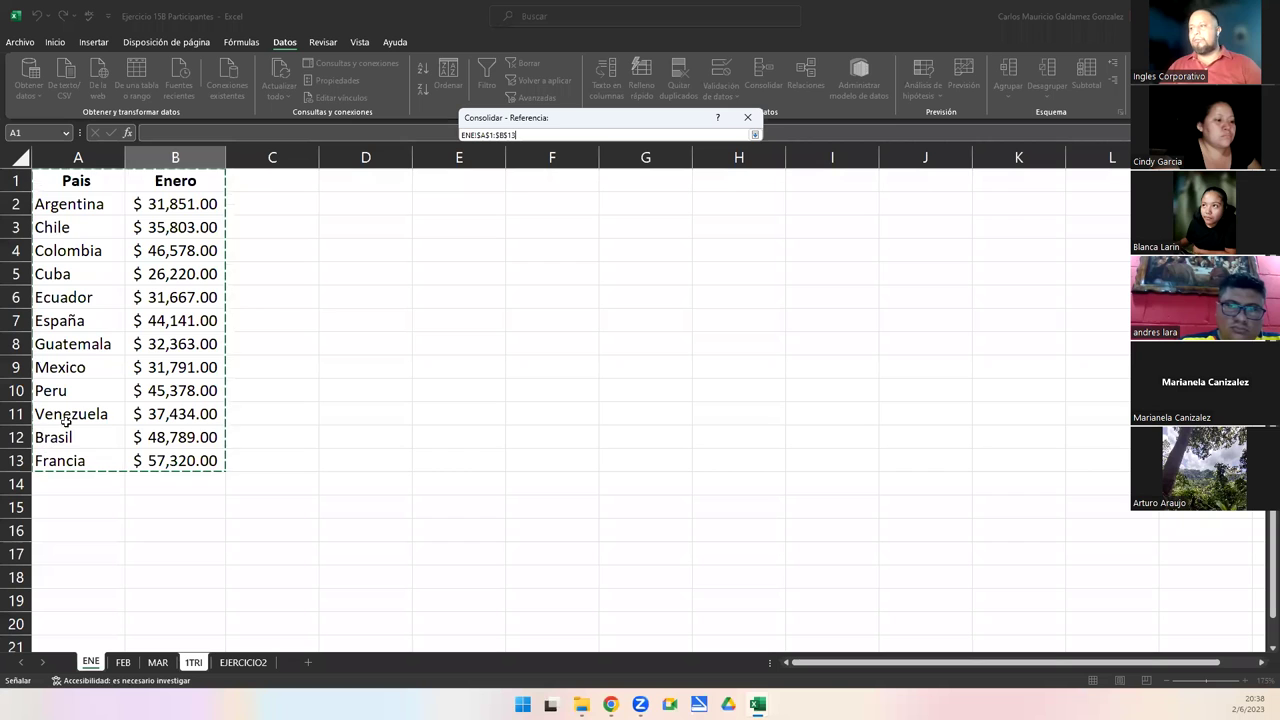
click(753, 135)
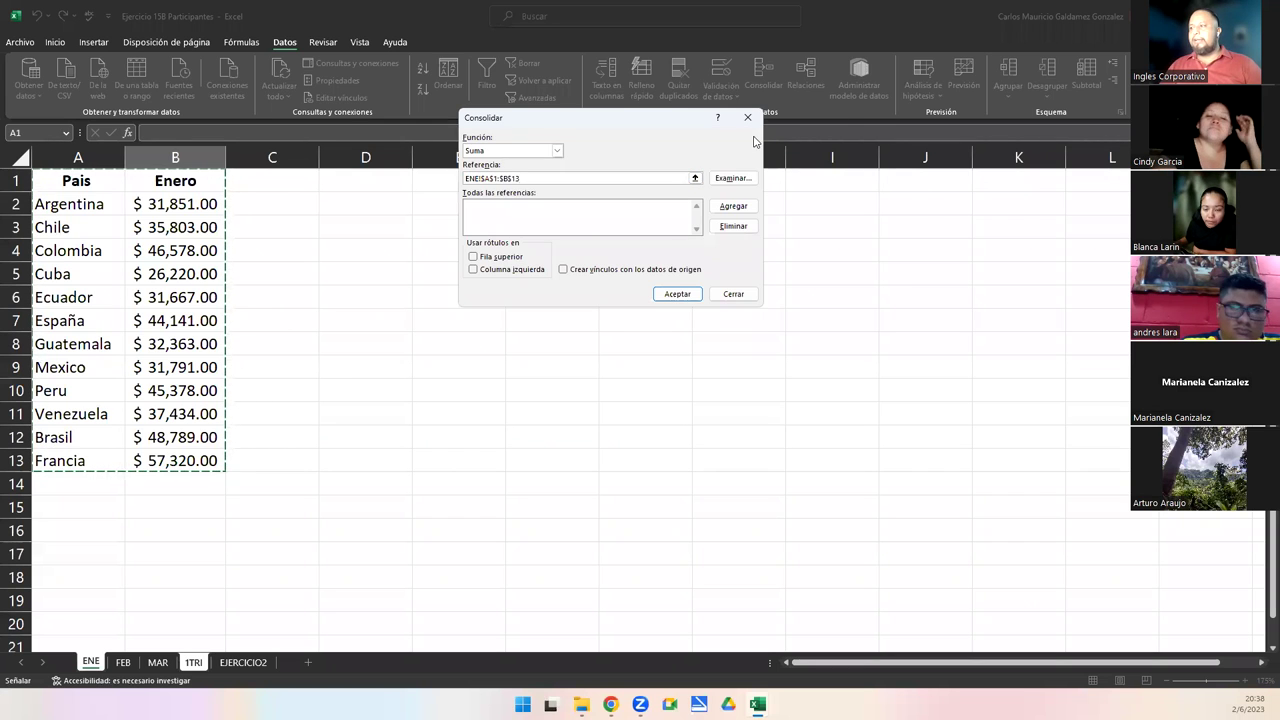
click(733, 206)
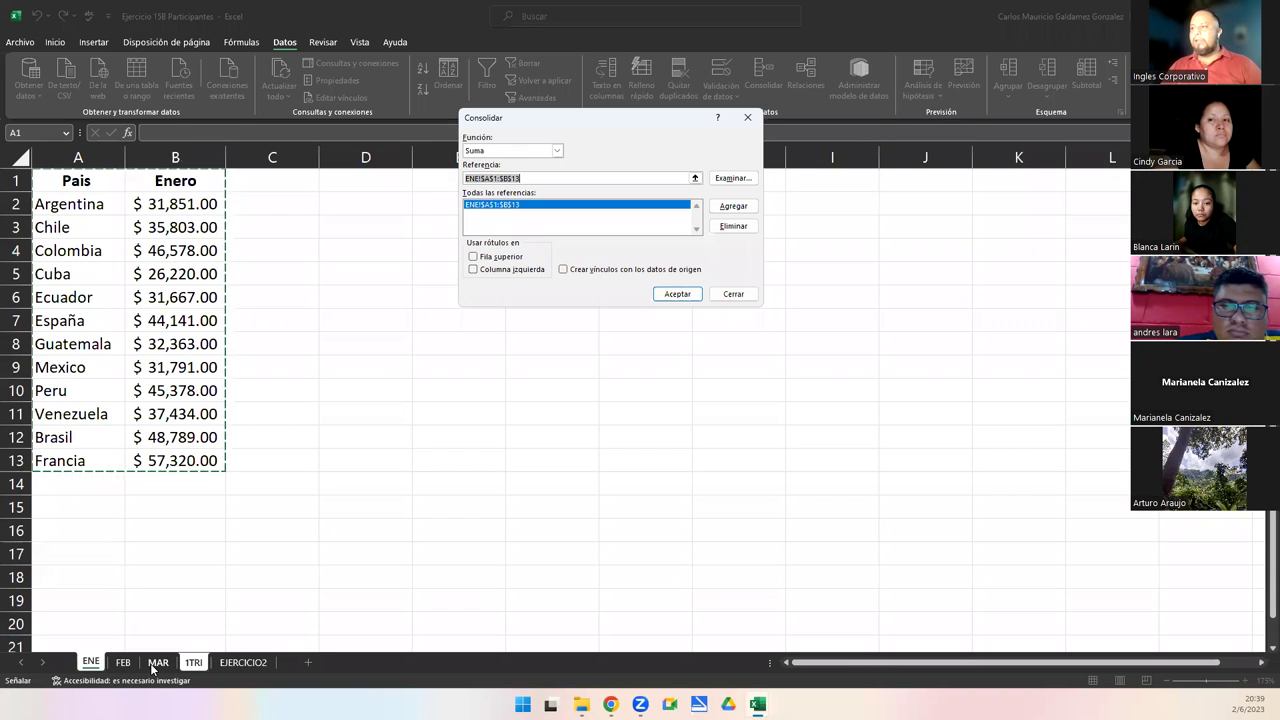
Step: Add the range A1:B13 of the FEB sheet to the consolidation references
click(695, 179)
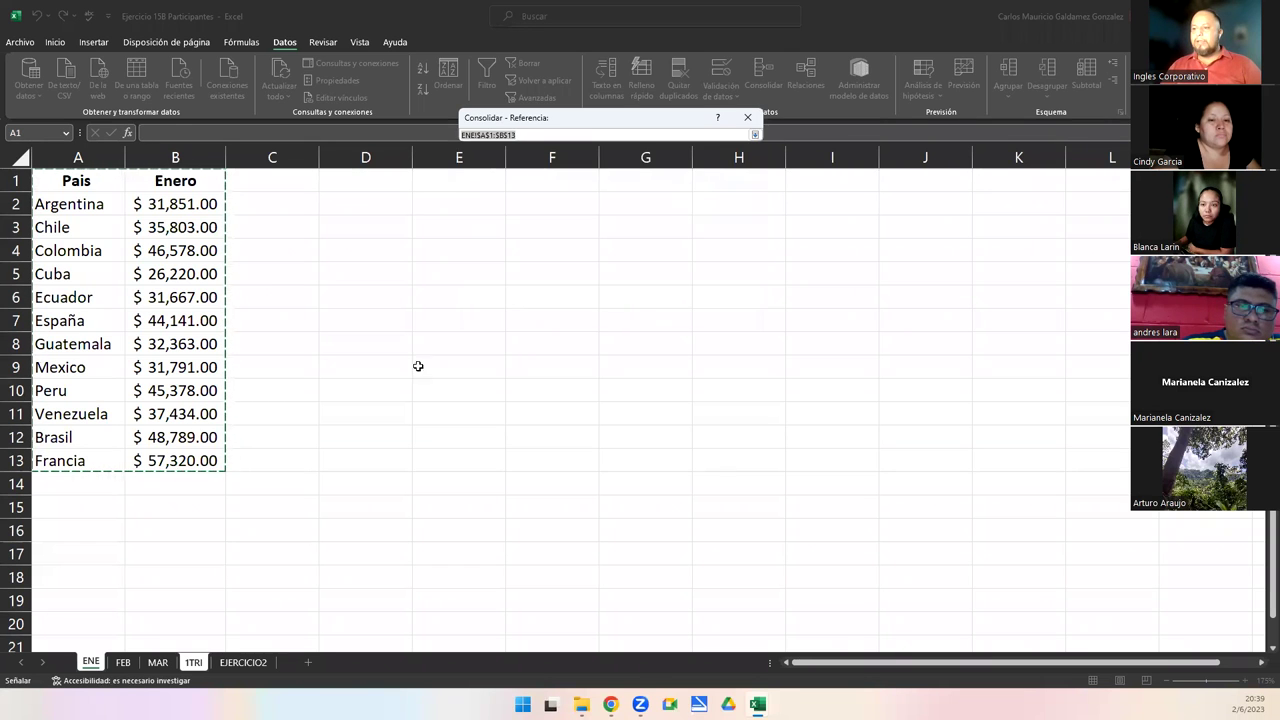
click(123, 662)
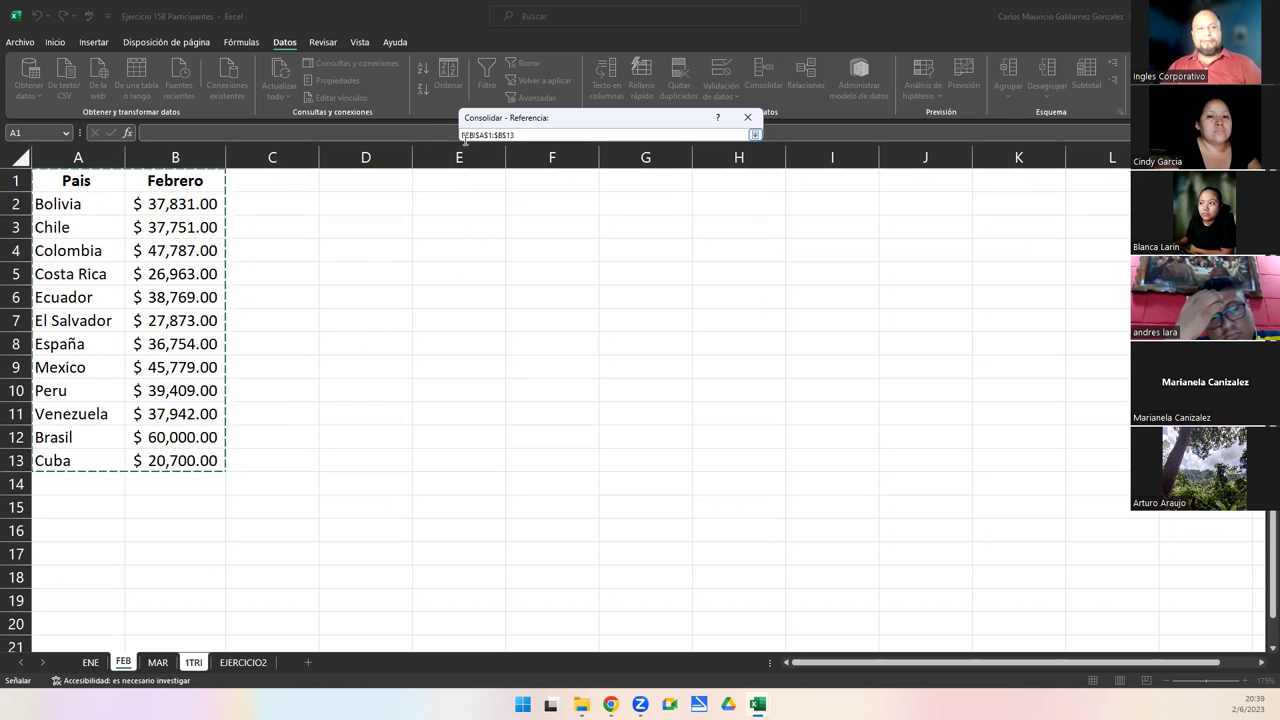
click(757, 136)
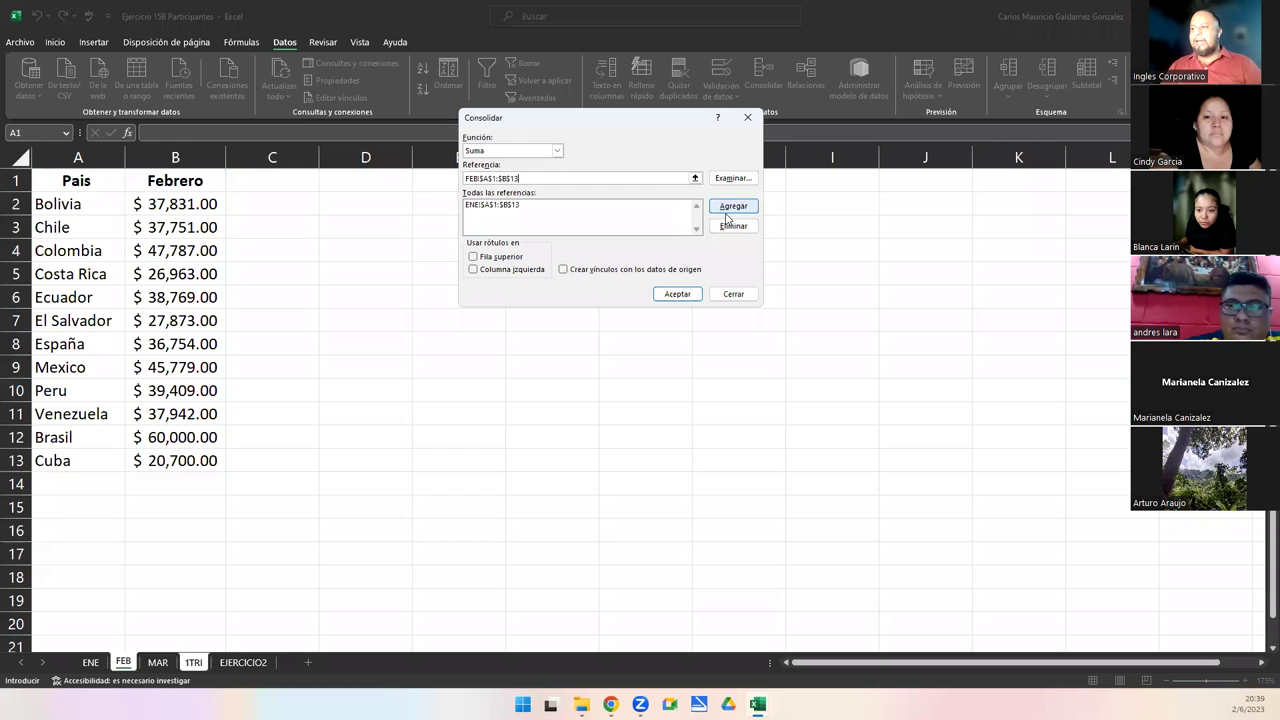
click(730, 210)
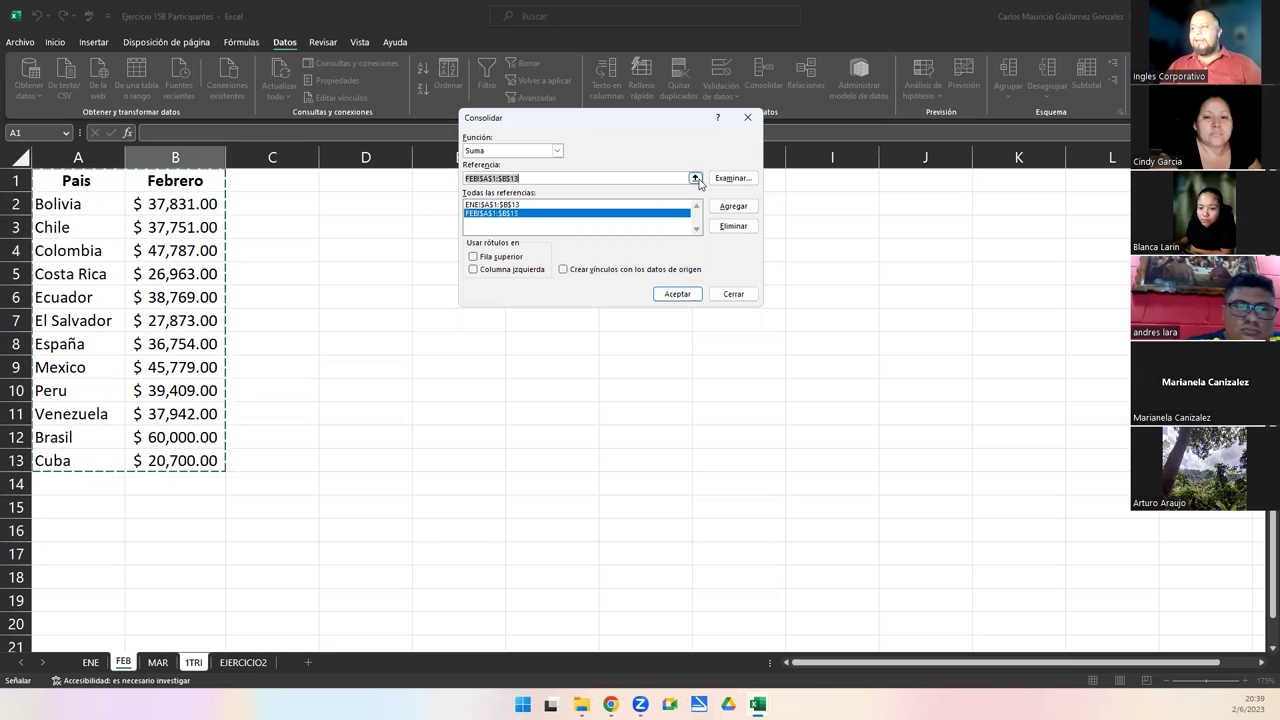
Step: Add the range A1:B13 of the MAR sheet to the consolidation references and return to the 1TRI sheet
click(695, 178)
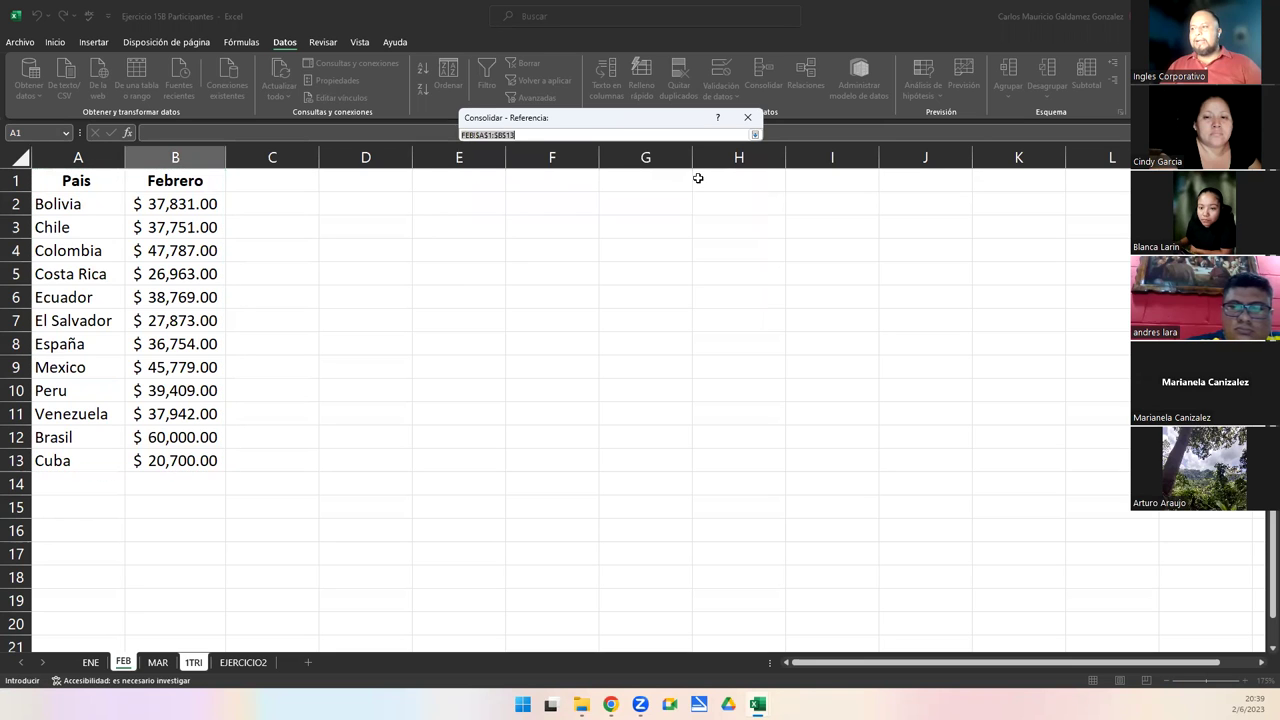
click(158, 662)
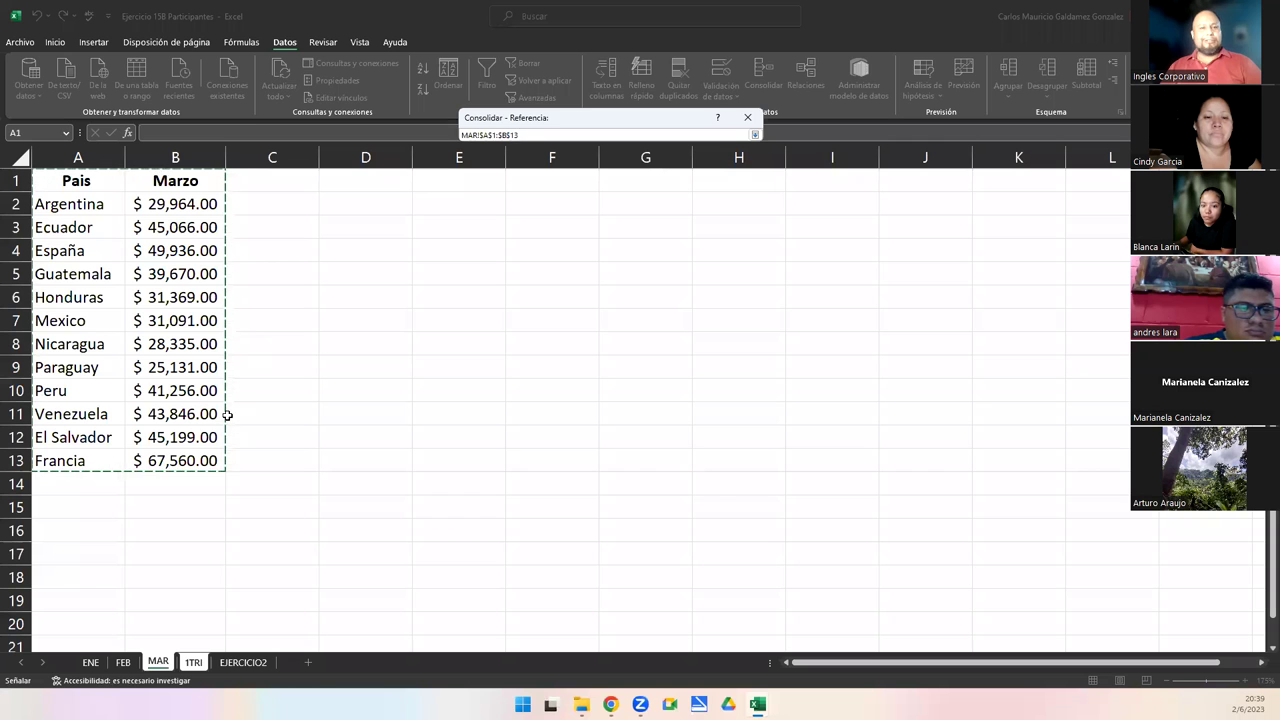
click(755, 134)
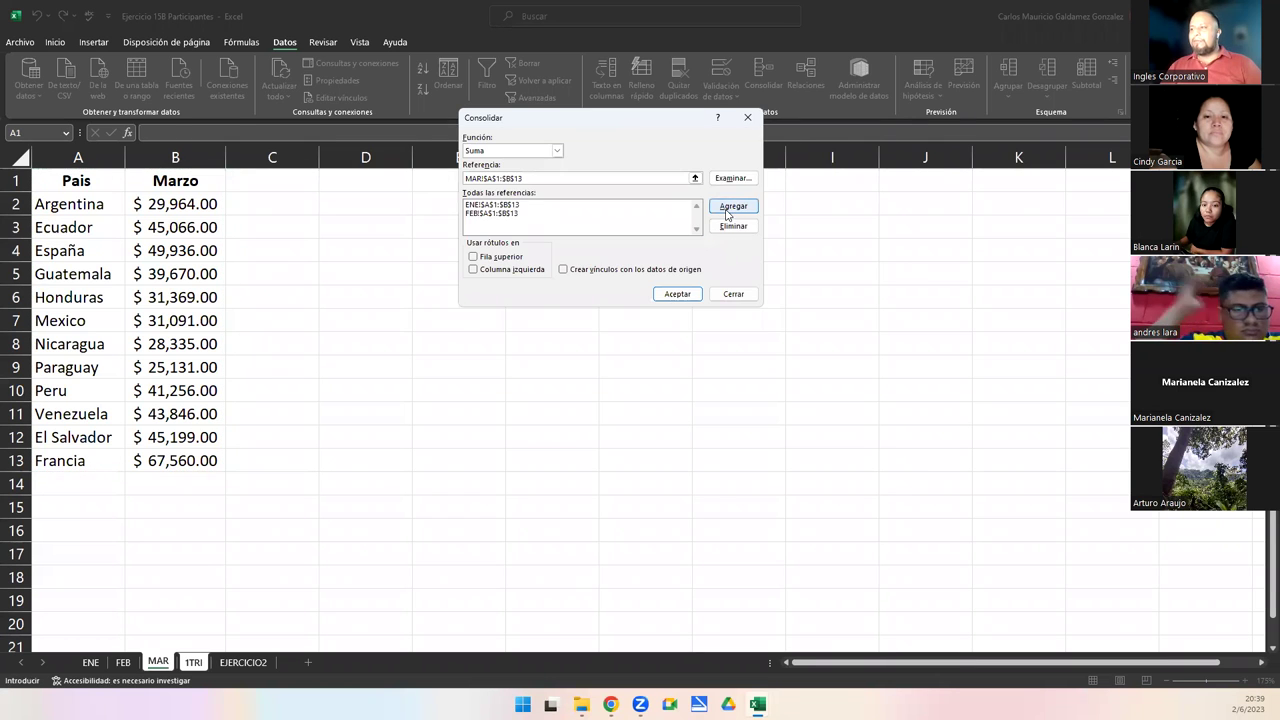
click(733, 207)
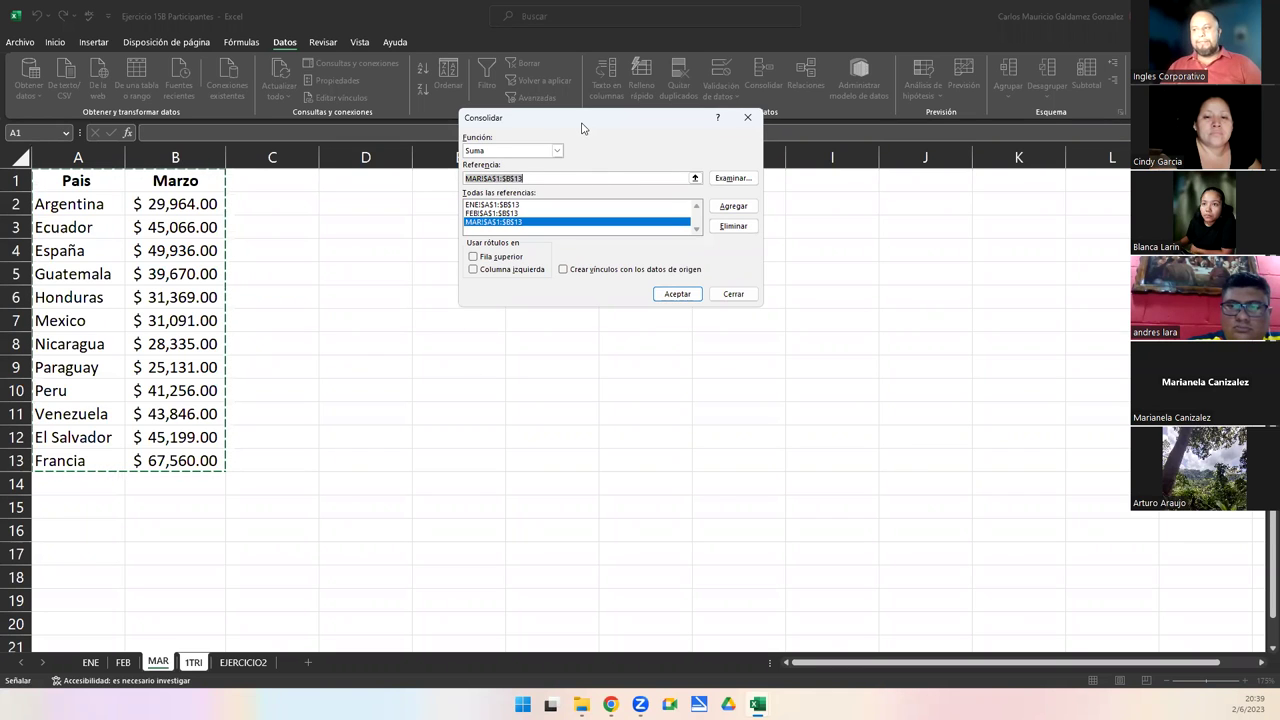
drag(582, 128, 538, 213)
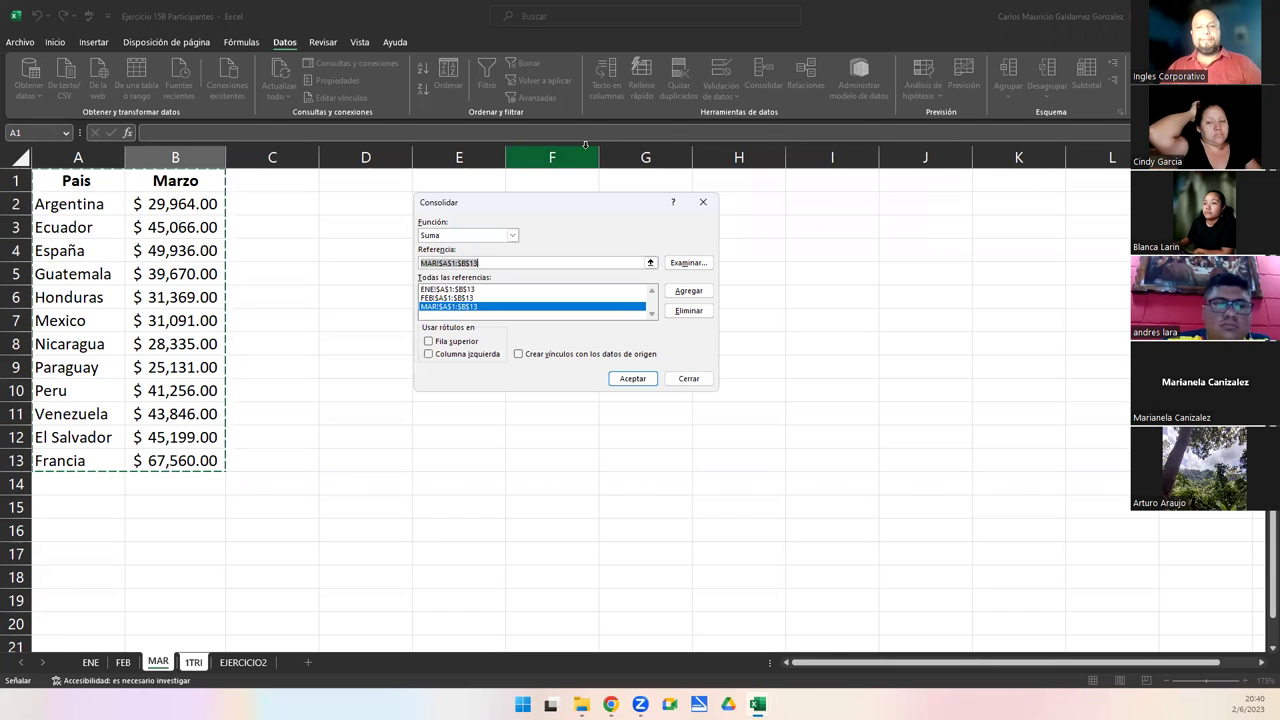
click(193, 662)
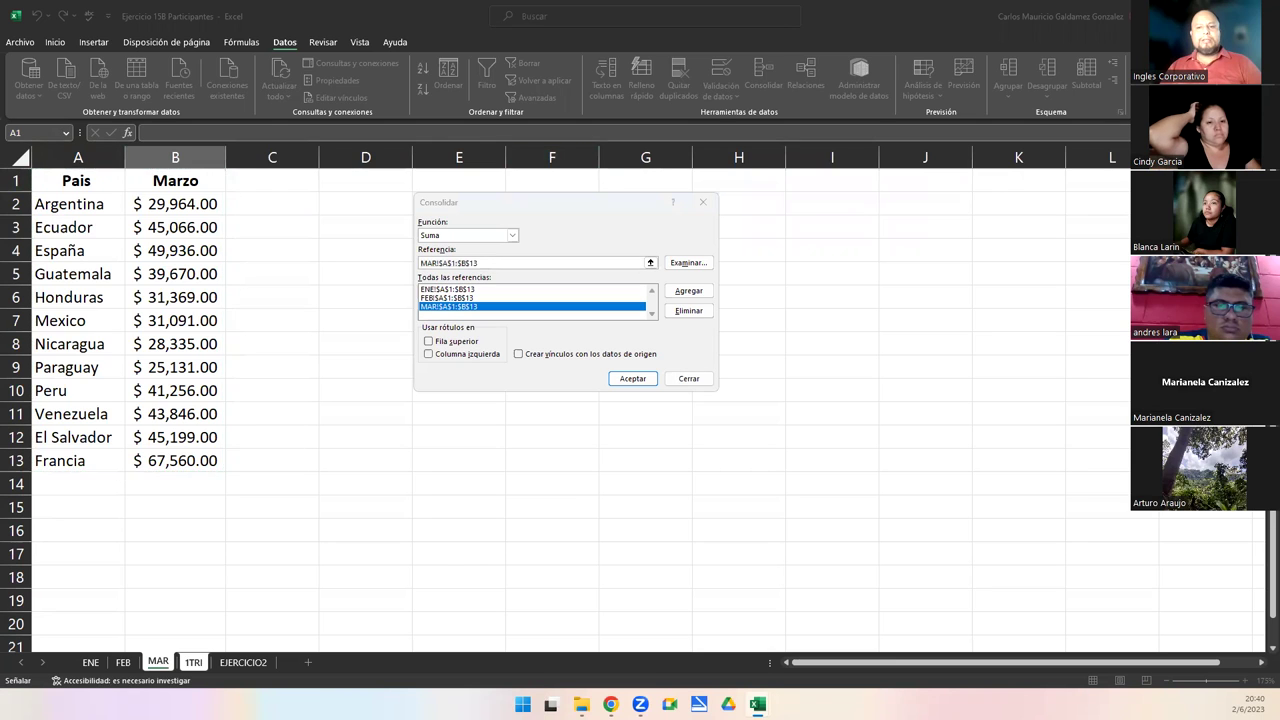
Step: Examine the participant's ribbon screenshot in Fotos, mark its Consolidar command with a red arrow, and return to Excel
click(476, 217)
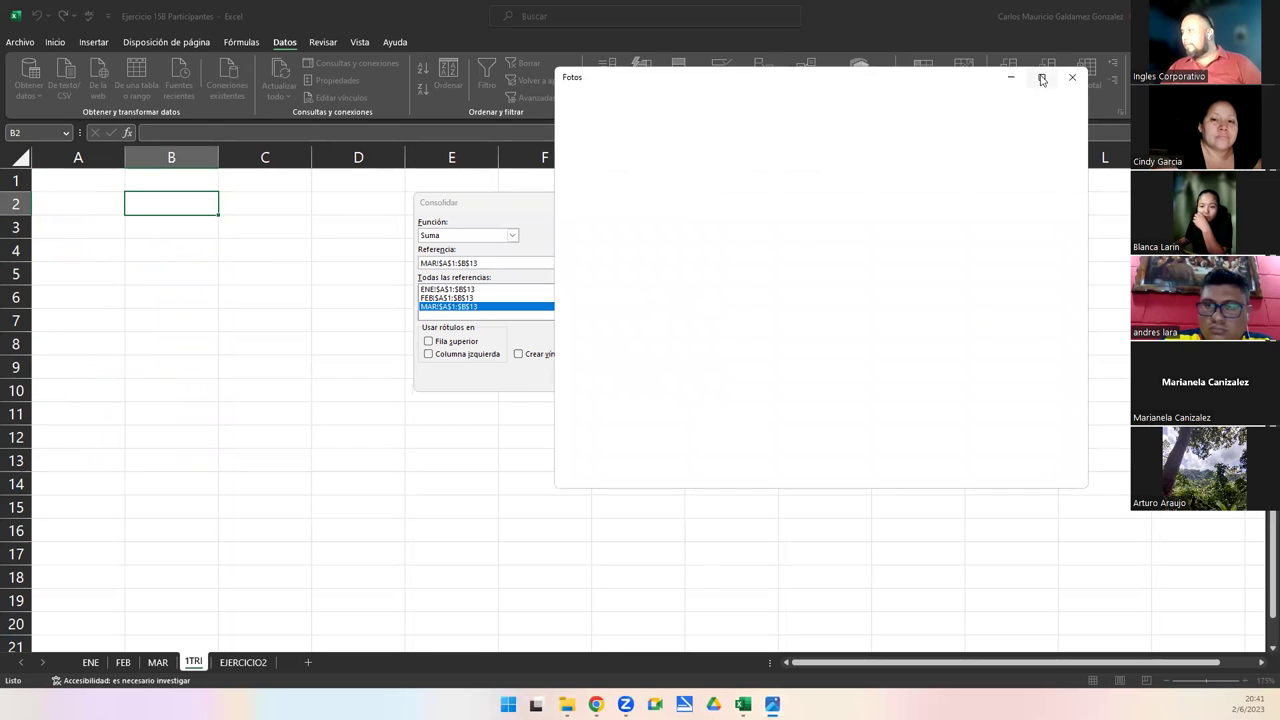
click(1043, 78)
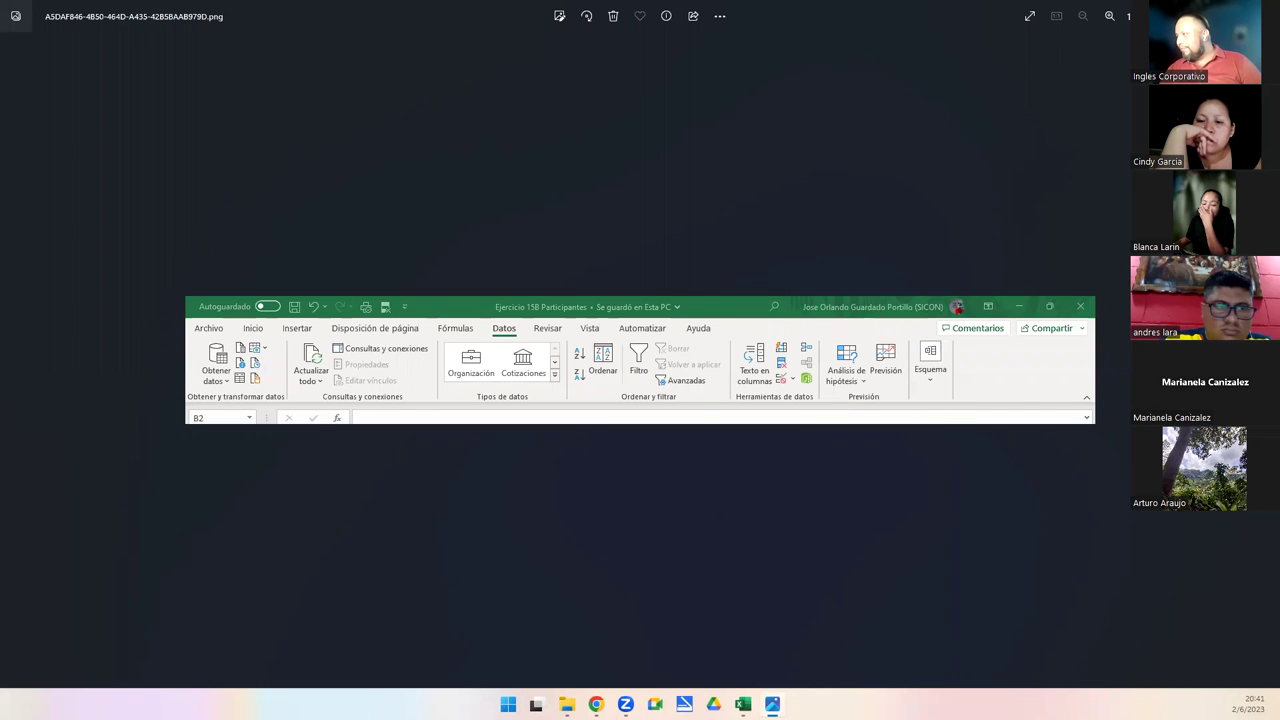
key(Escape)
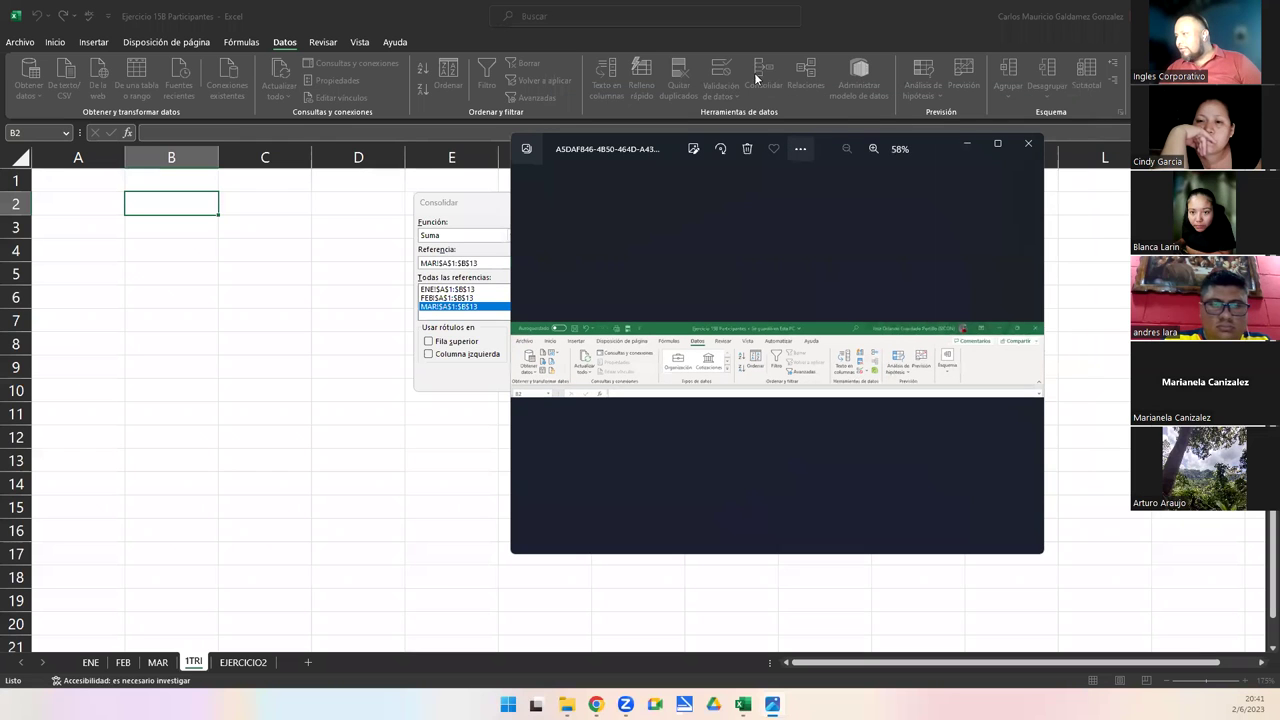
scroll(877, 408, up, 5)
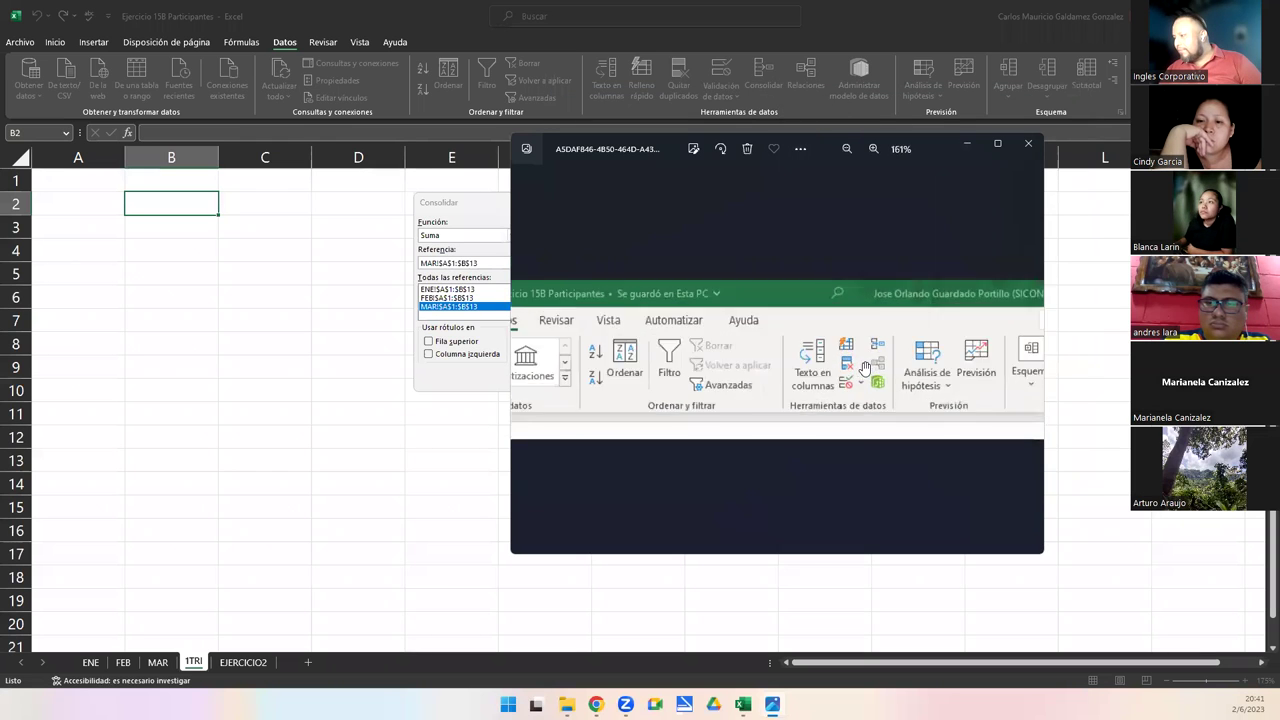
scroll(865, 368, up, 3)
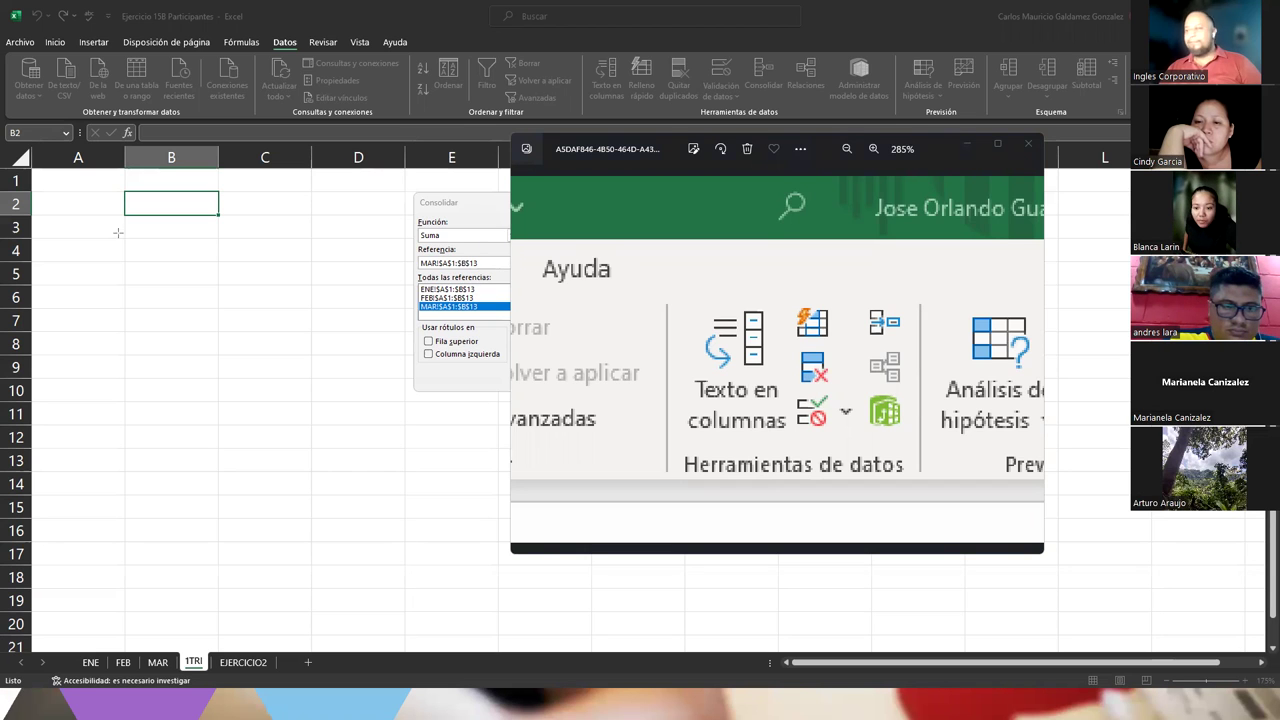
drag(757, 95, 845, 237)
drag(870, 302, 870, 305)
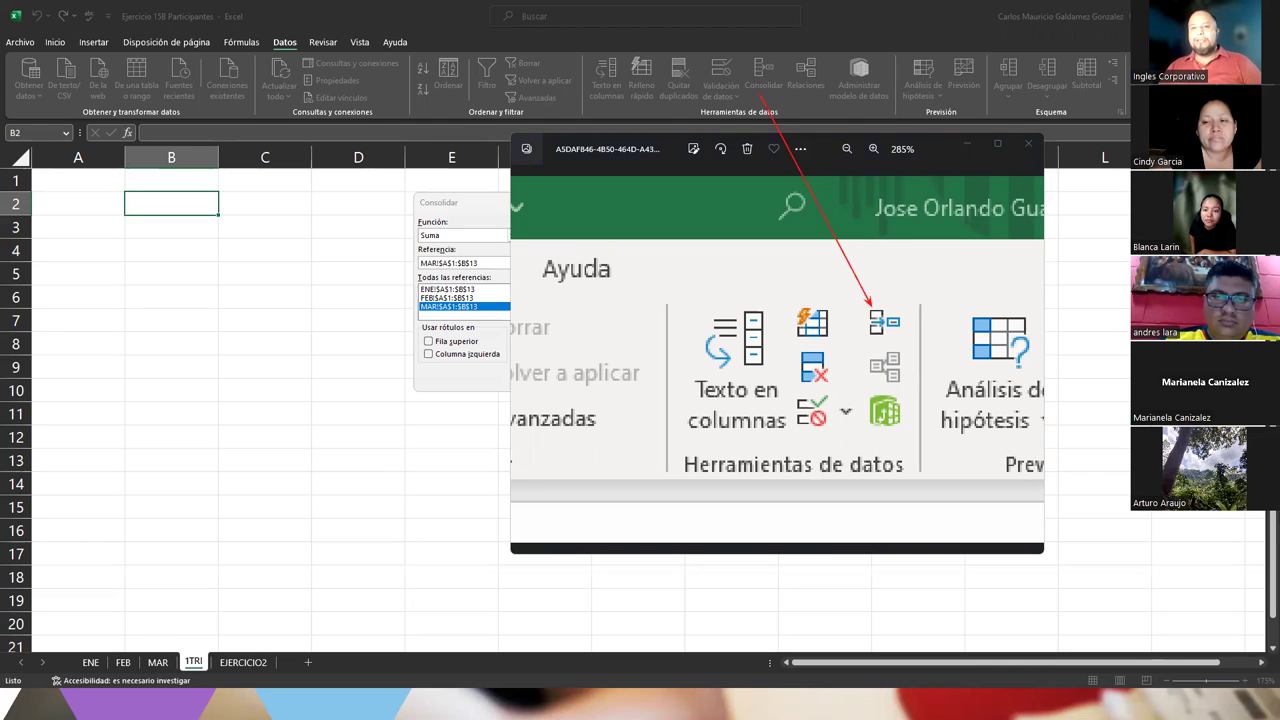
click(1027, 145)
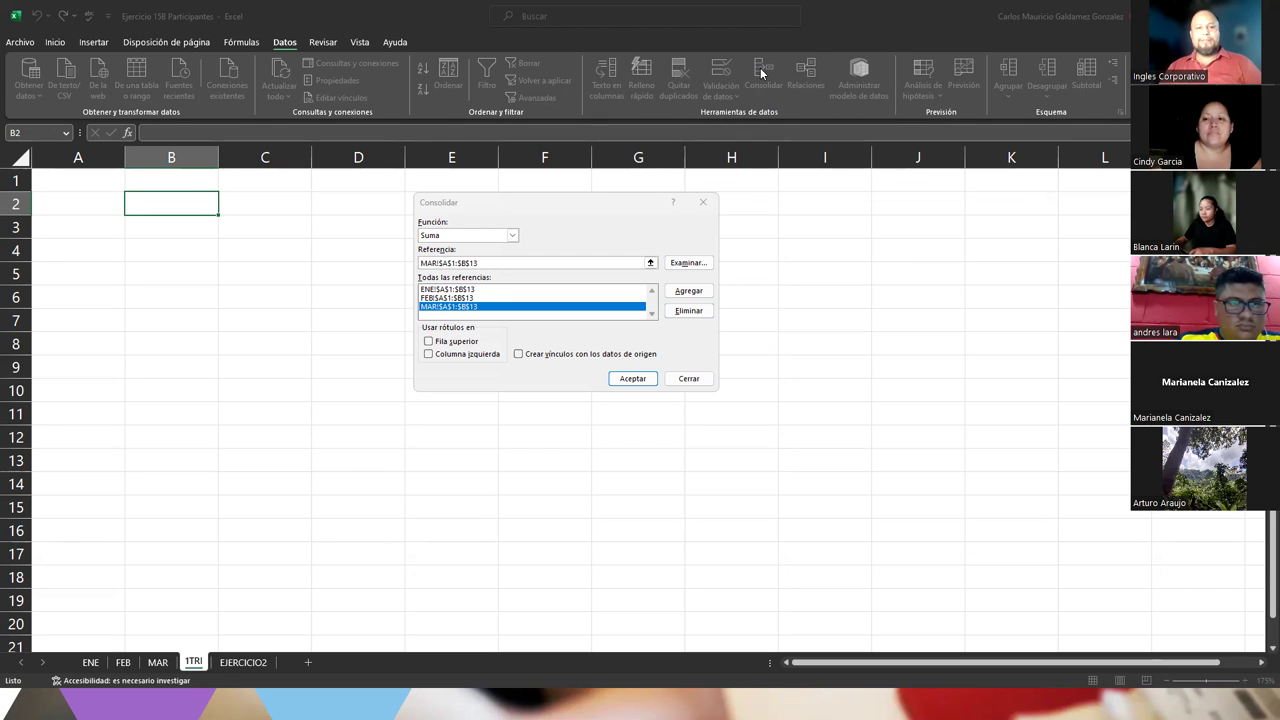
Step: Use labels from both the top row and the left column and run the Suma consolidation of the three sheet references
click(428, 342)
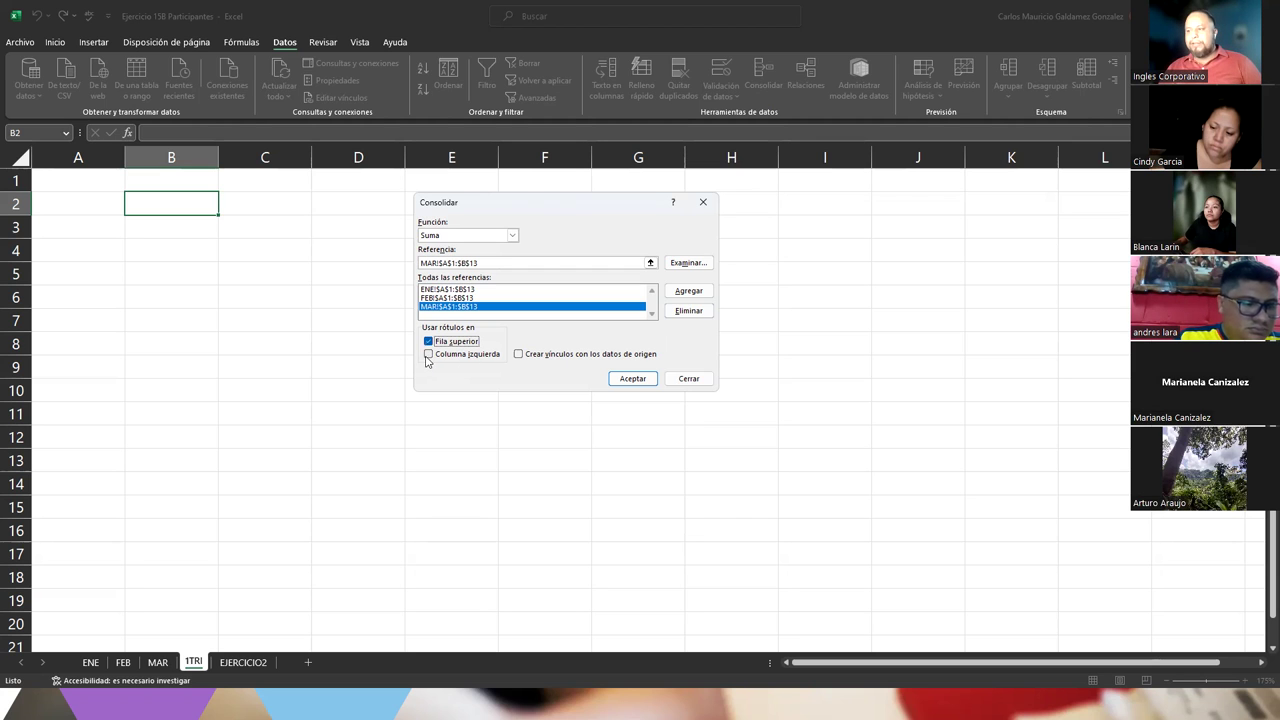
click(428, 355)
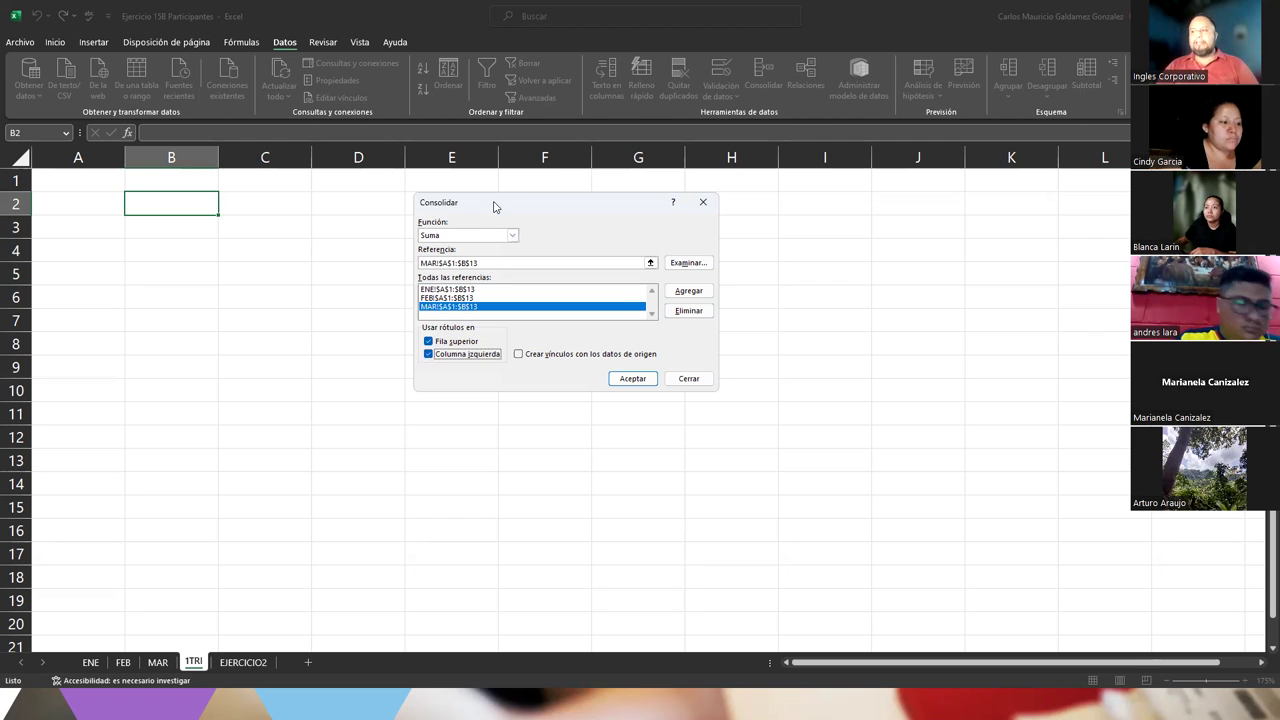
drag(493, 206, 629, 202)
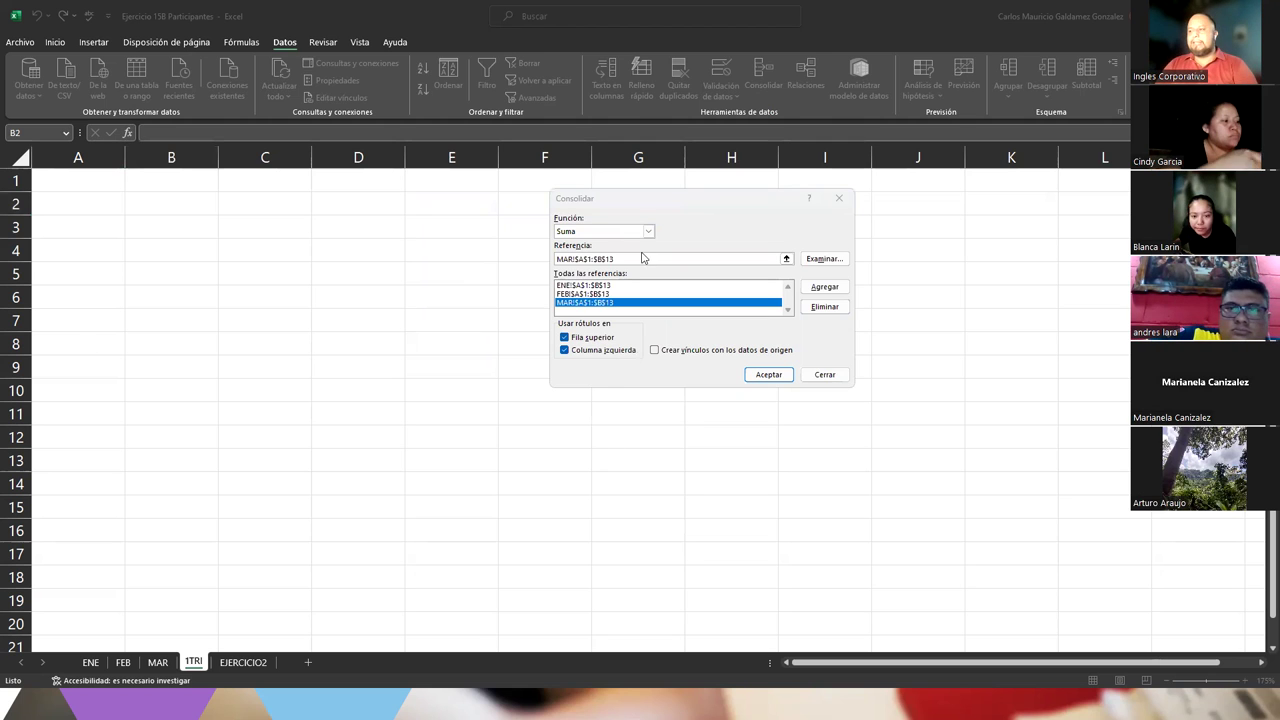
click(705, 218)
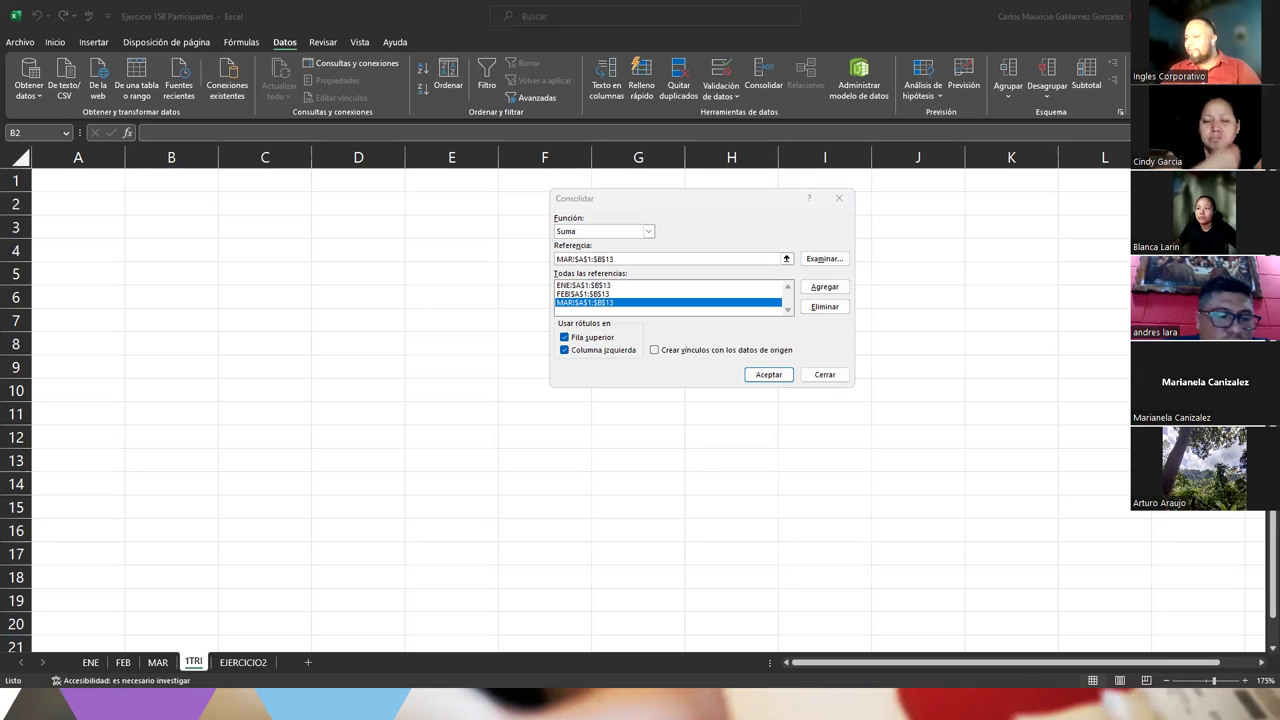
click(585, 287)
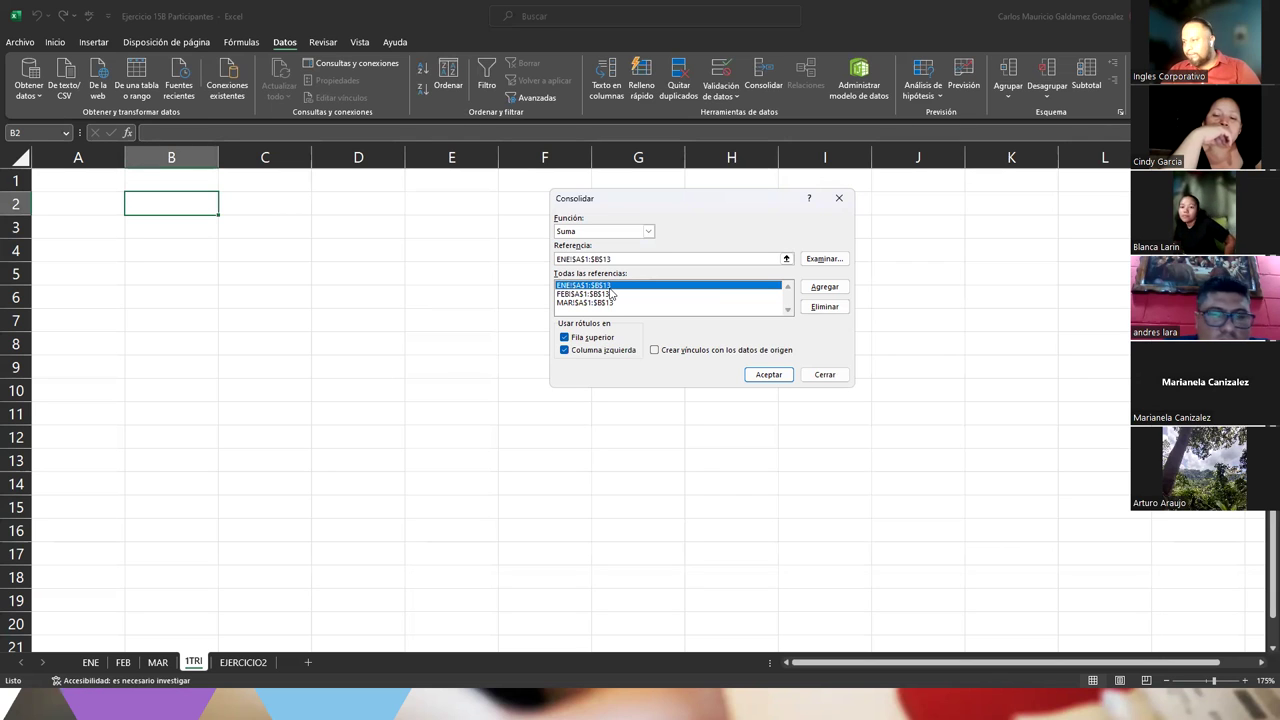
click(577, 296)
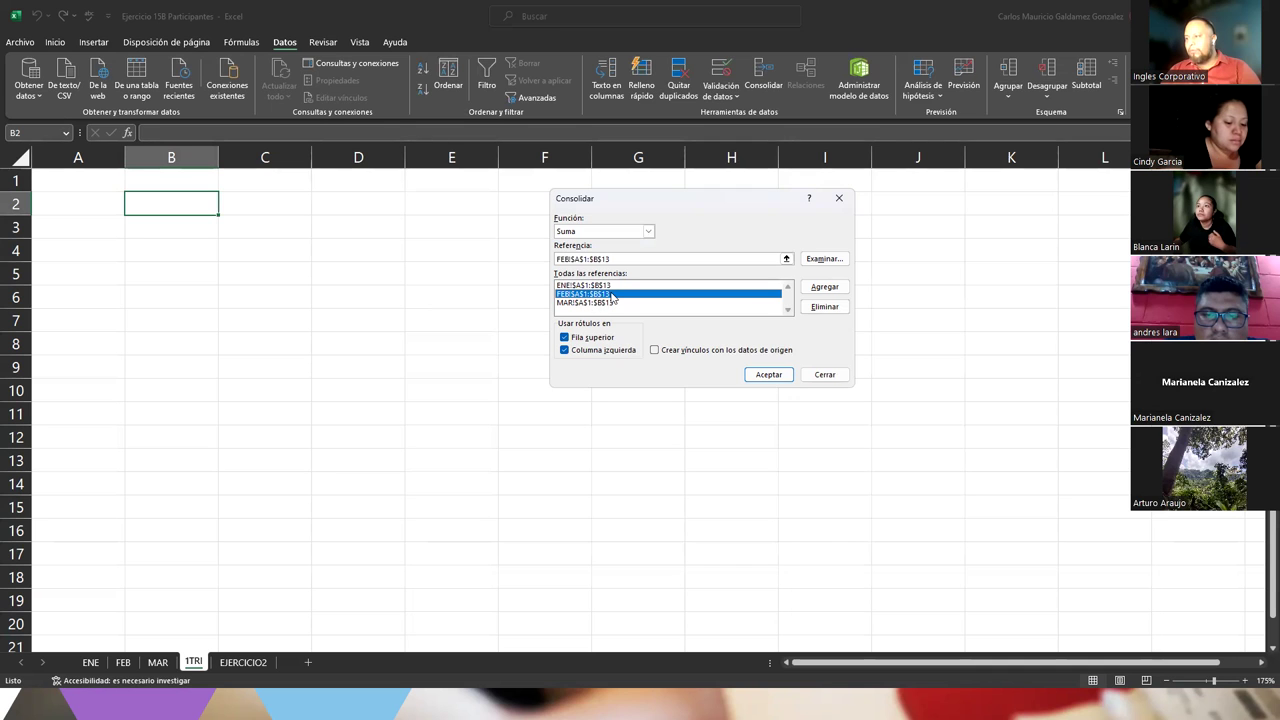
click(590, 303)
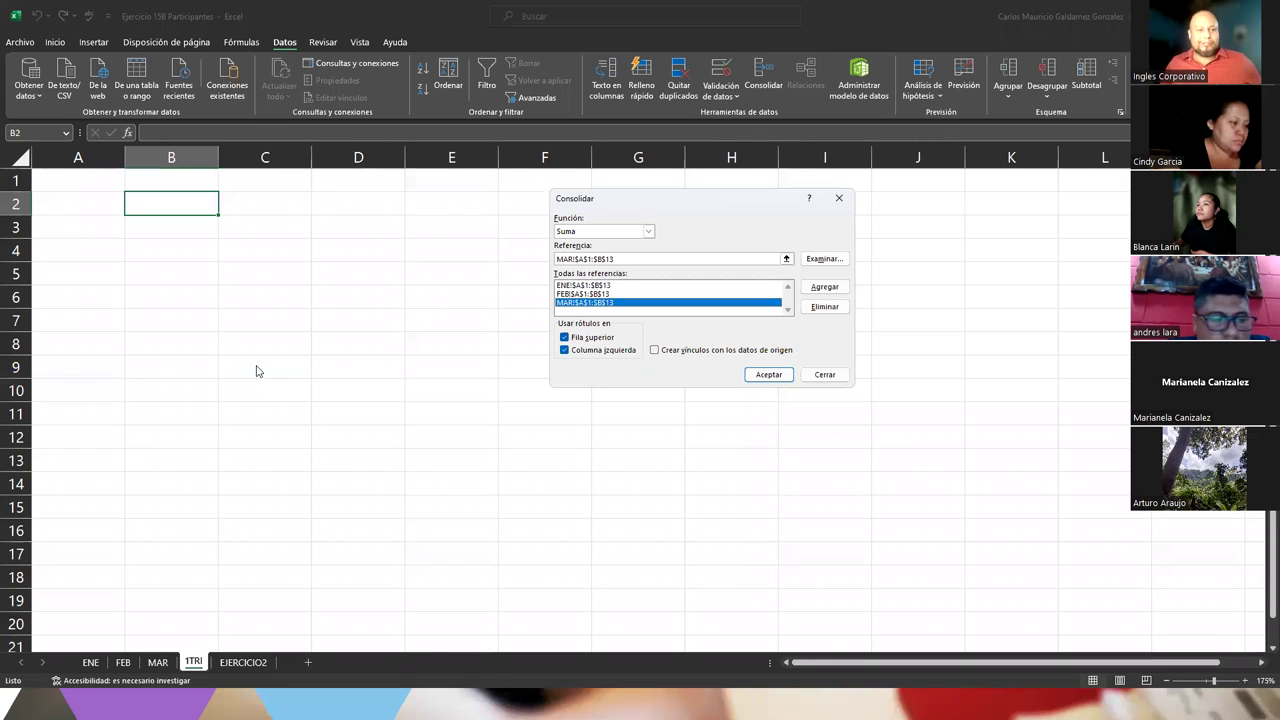
click(597, 287)
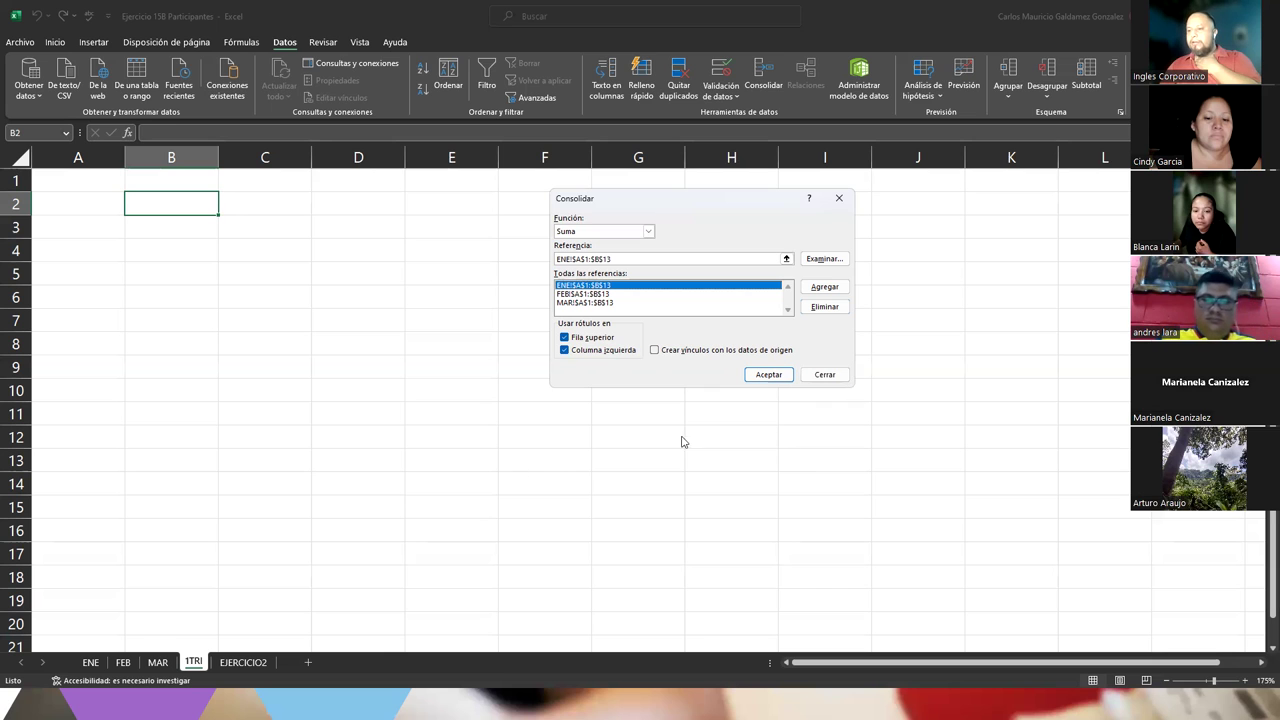
click(767, 375)
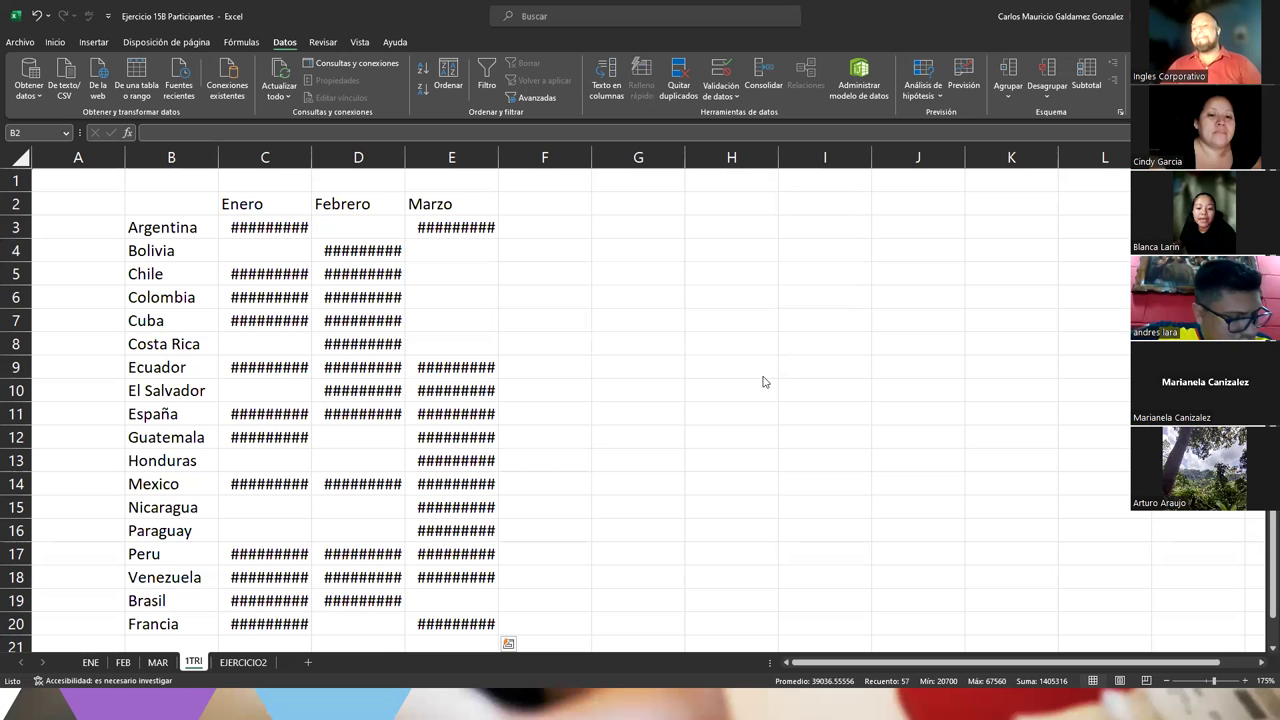
Step: Fit the Enero, Febrero and Marzo columns of the consolidated data to their contents and reduce the sheet zoom to 160%
key(ctrl+a)
double_click(313, 165)
drag(406, 158, 406, 158)
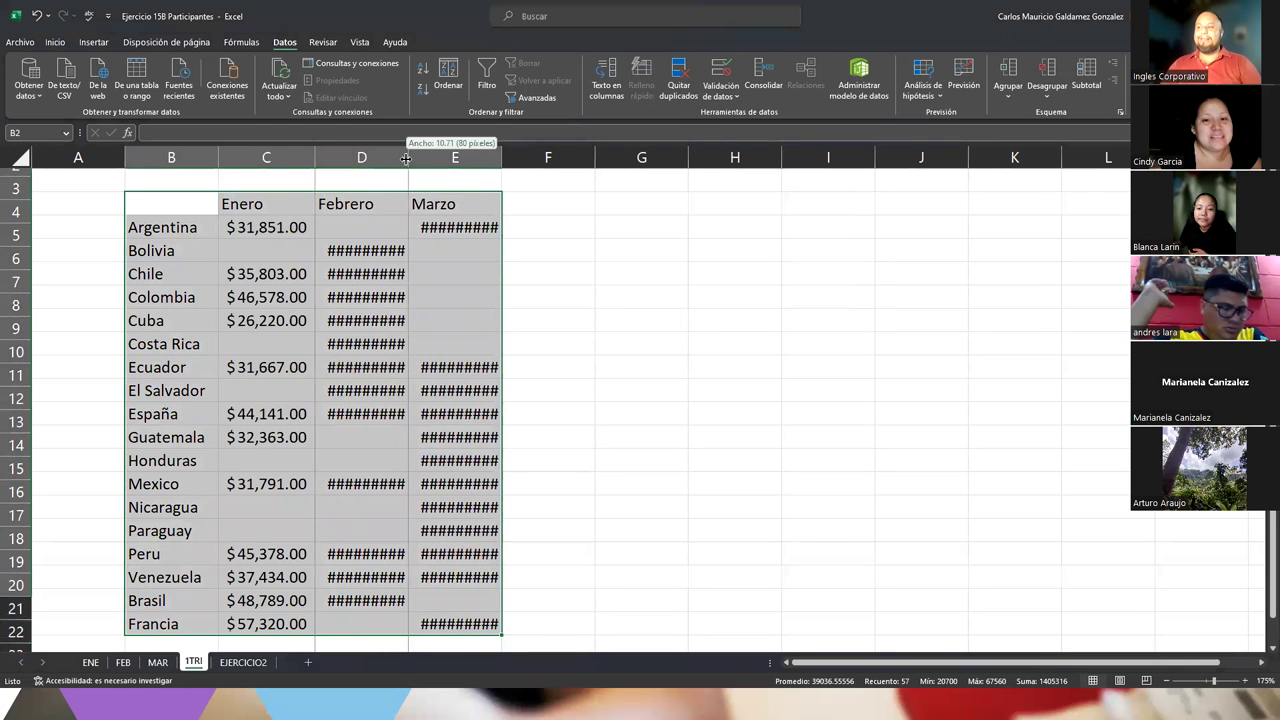
double_click(406, 158)
double_click(504, 158)
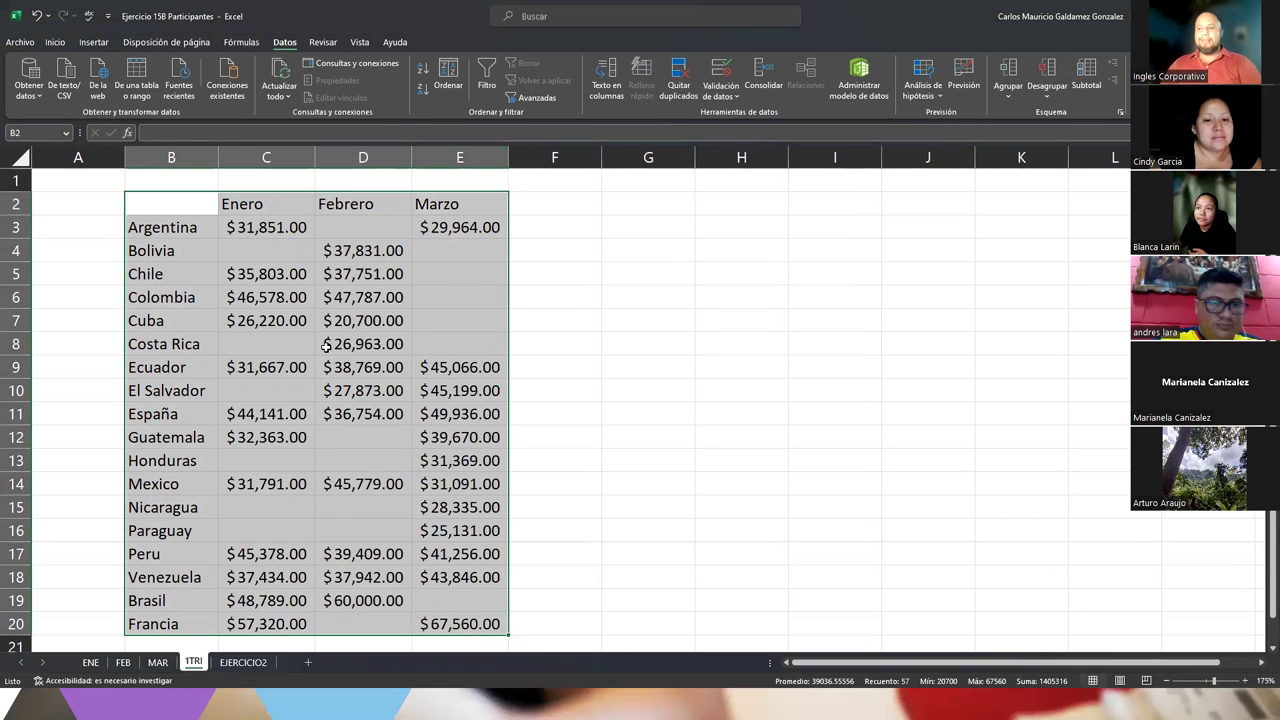
scroll(309, 390, down, 1)
click(292, 417)
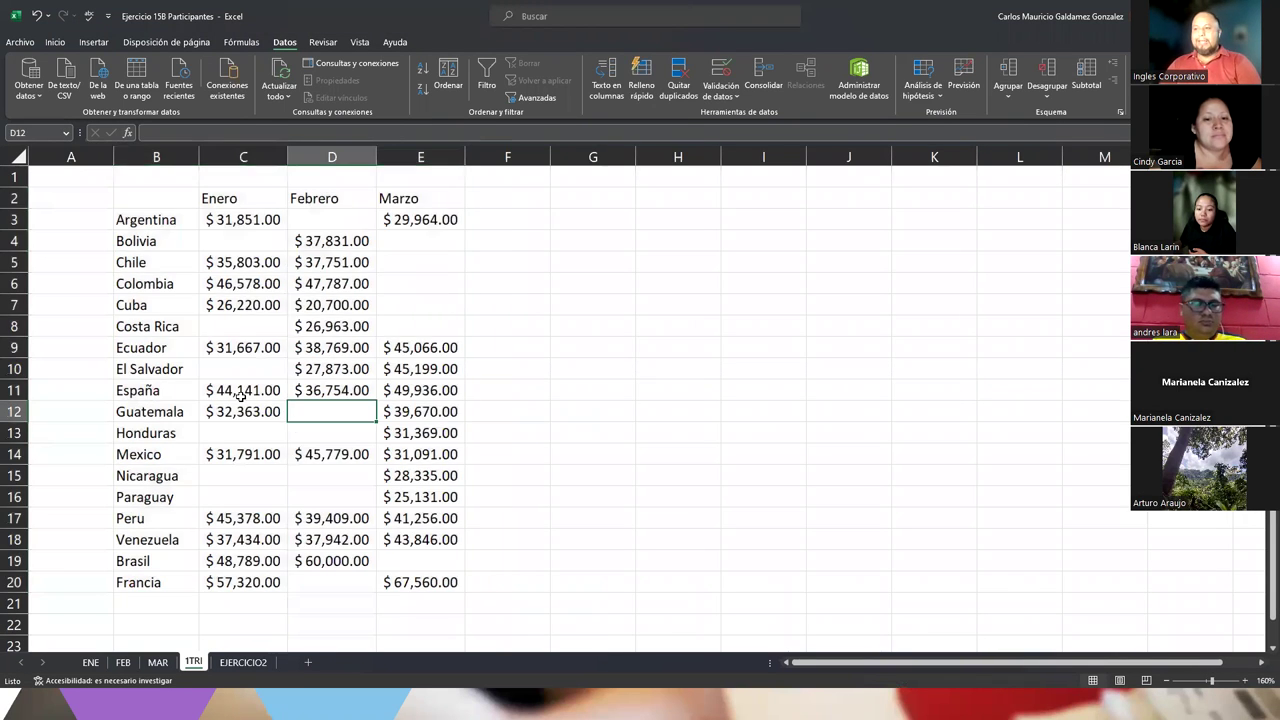
Step: Examine the consolidated rows for Argentina, Francia and El Salvador and compare them with the ENE, FEB and MAR sheets
drag(136, 222, 440, 222)
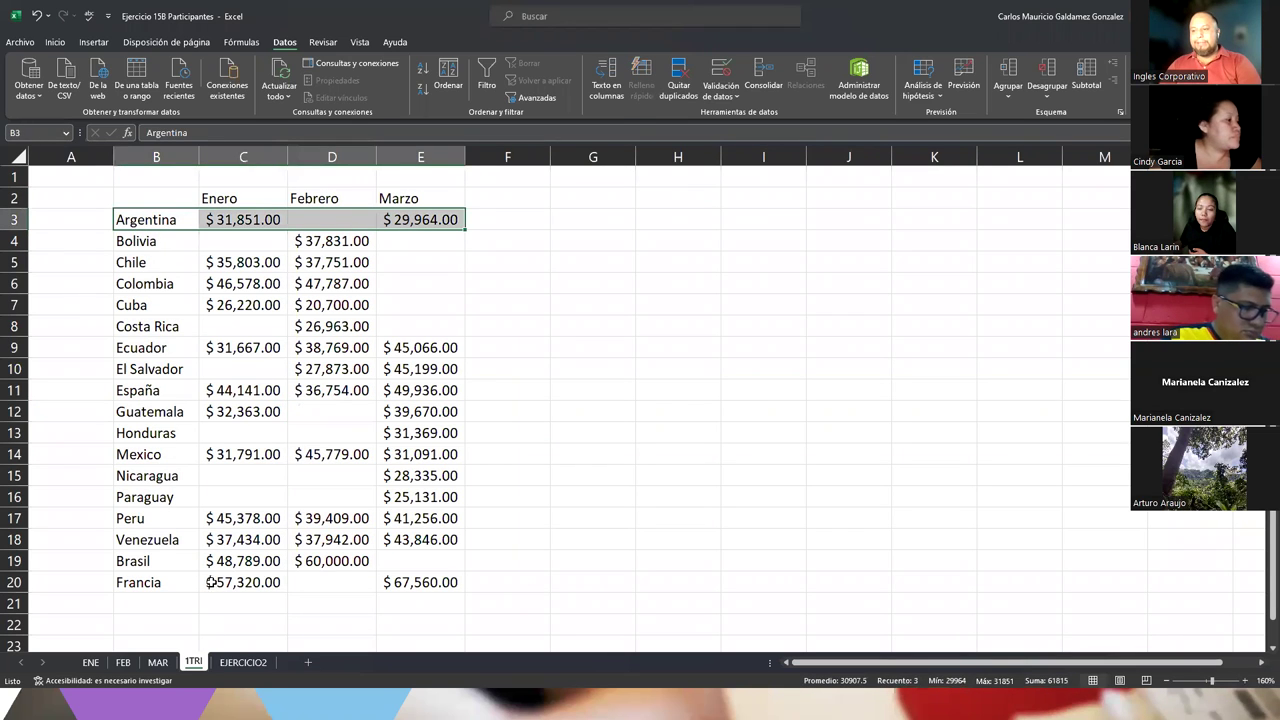
drag(210, 582, 445, 581)
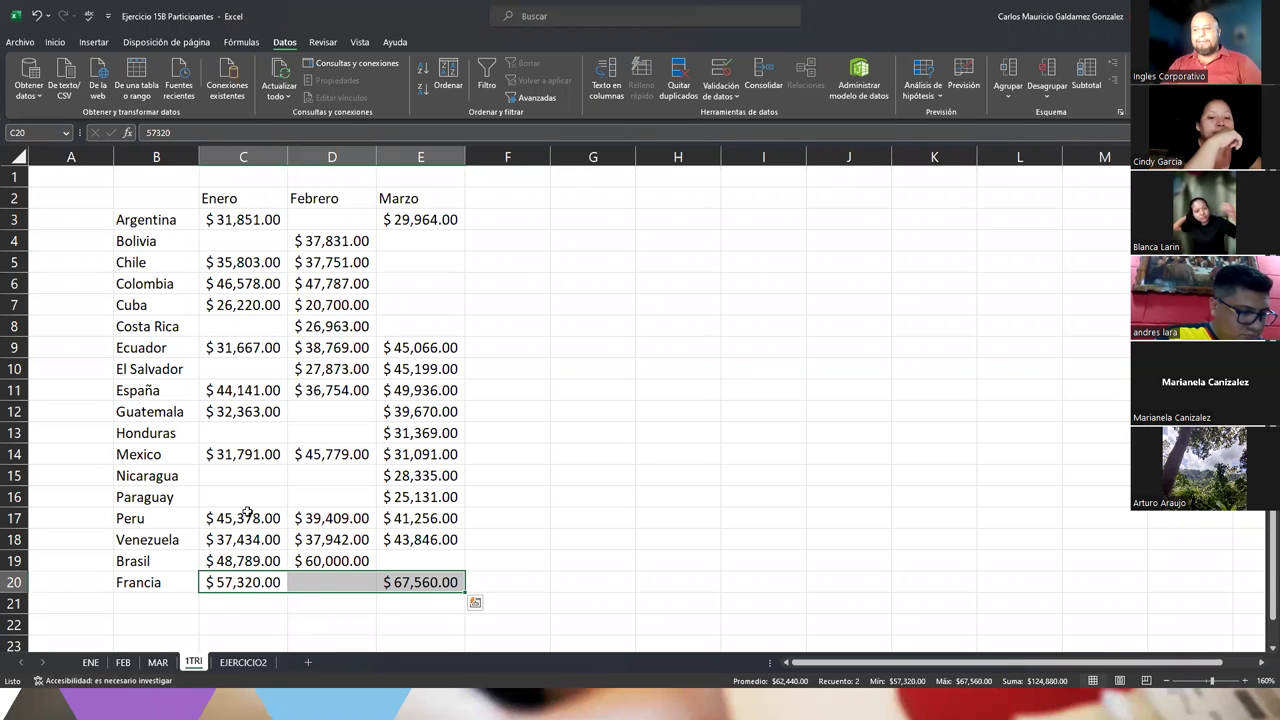
click(147, 373)
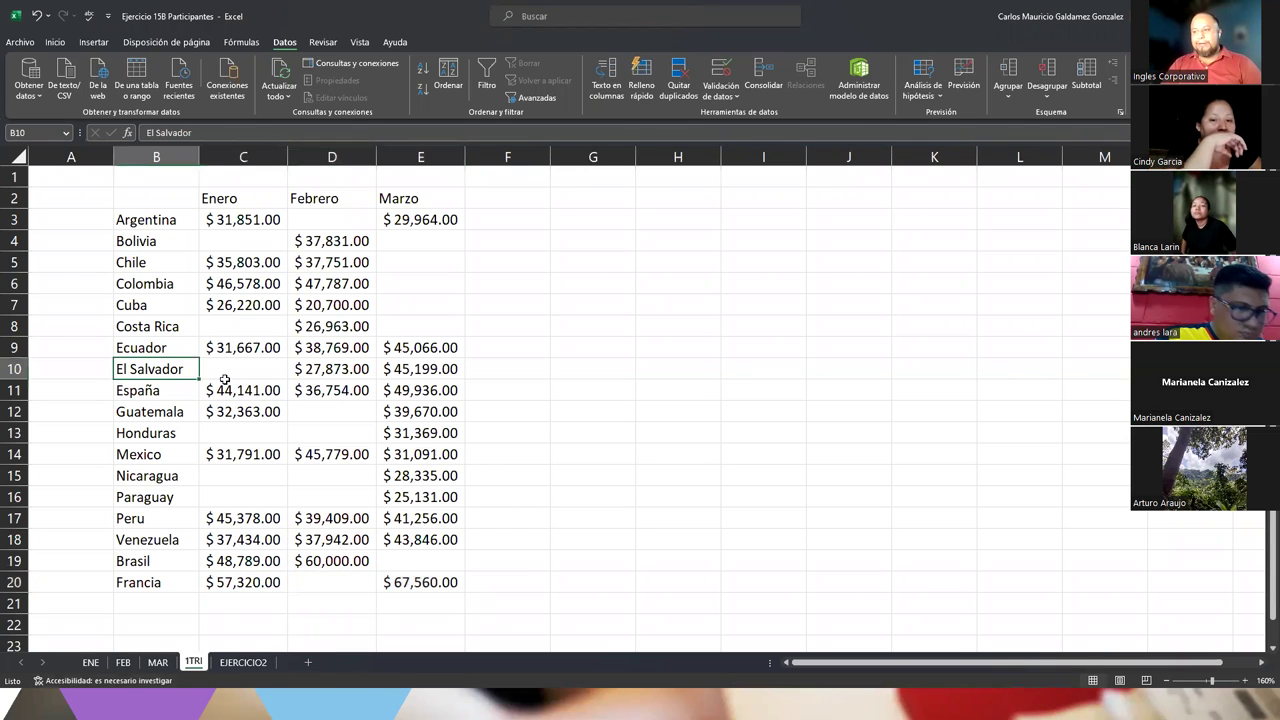
click(300, 370)
click(122, 663)
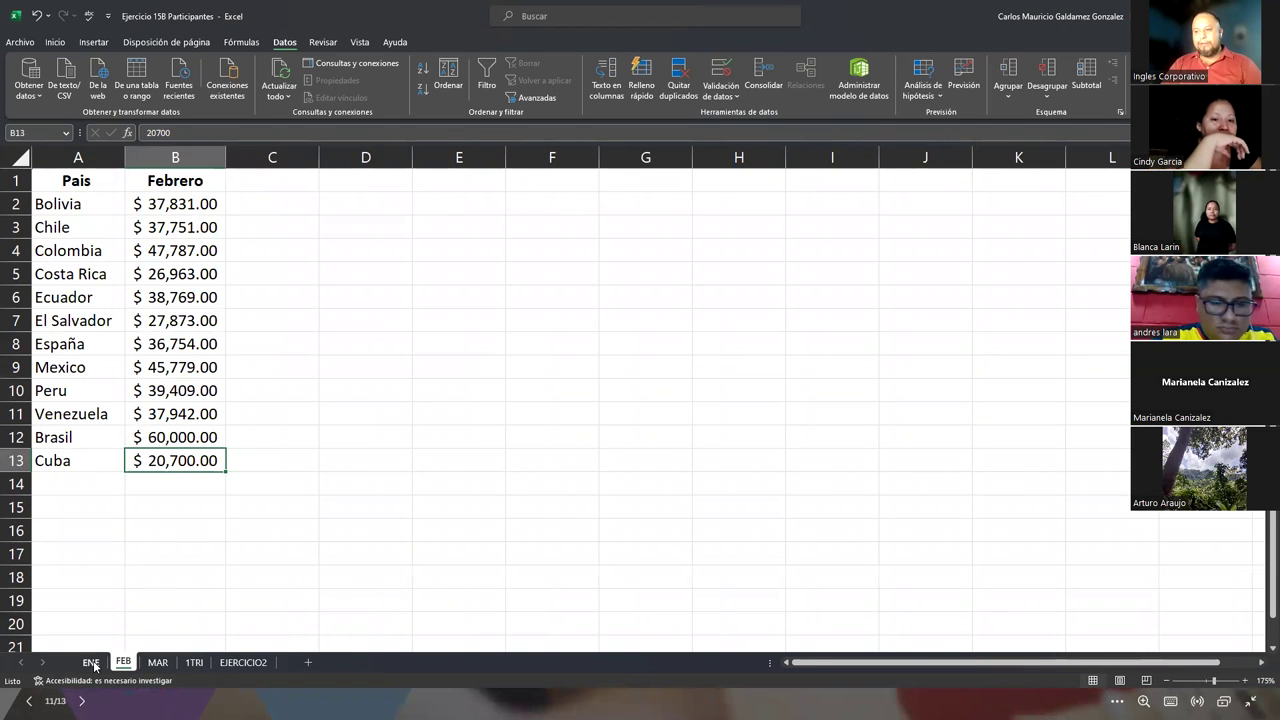
click(92, 663)
click(158, 663)
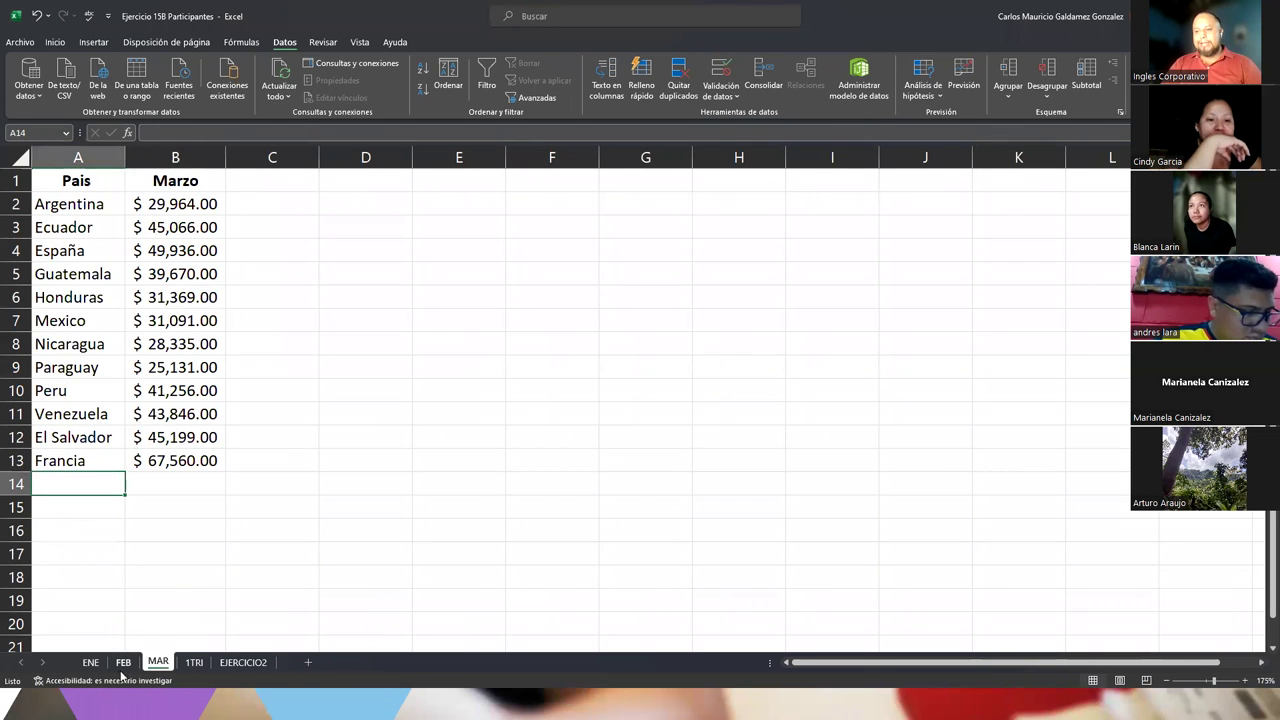
click(122, 663)
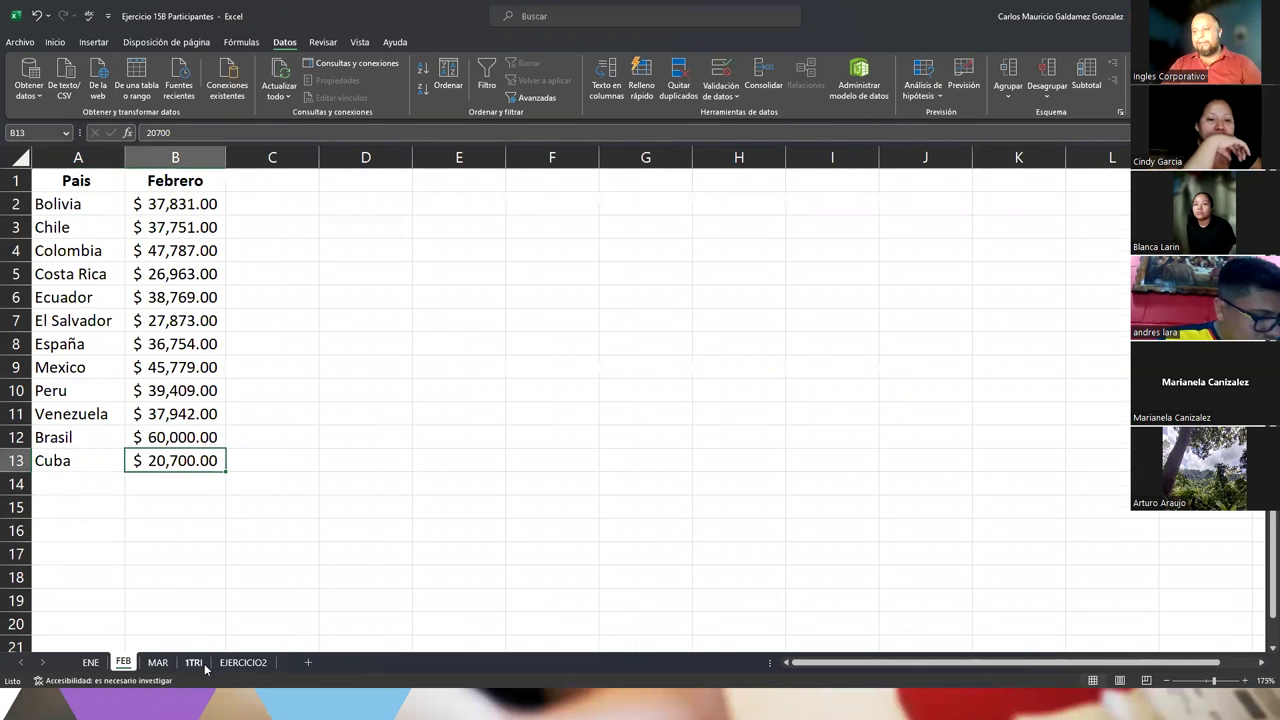
click(194, 663)
drag(331, 370, 420, 374)
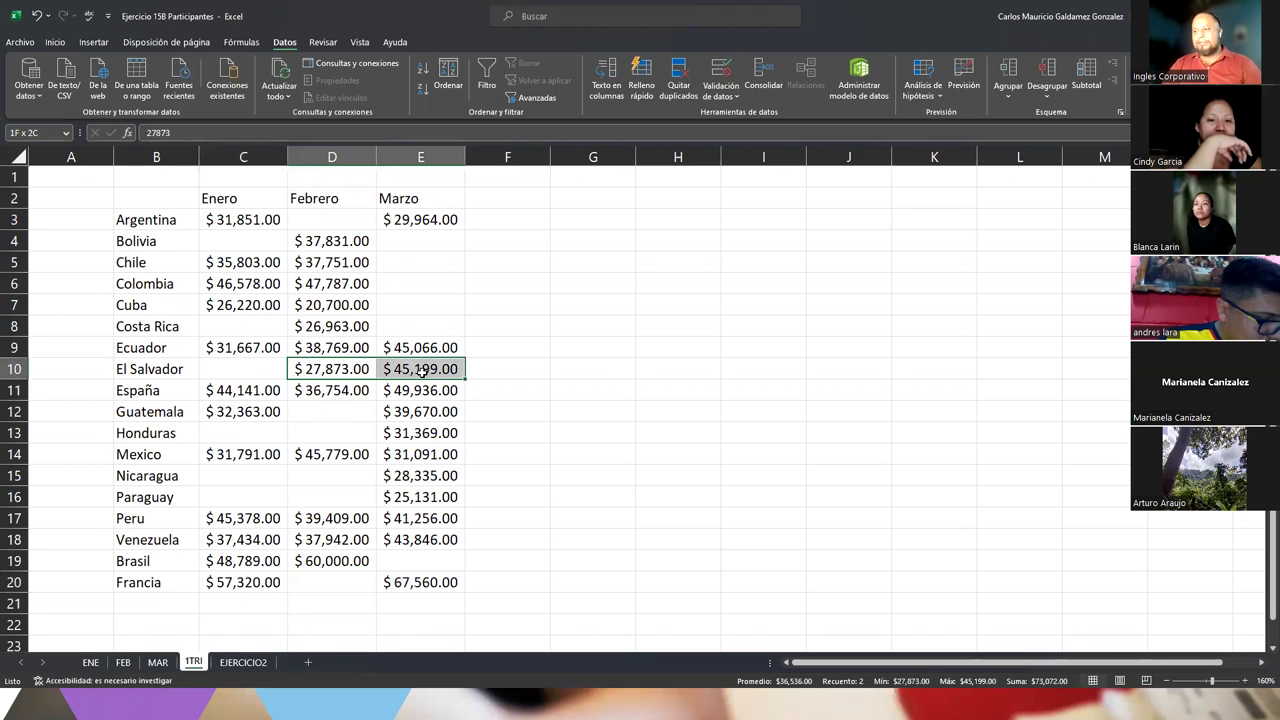
click(340, 451)
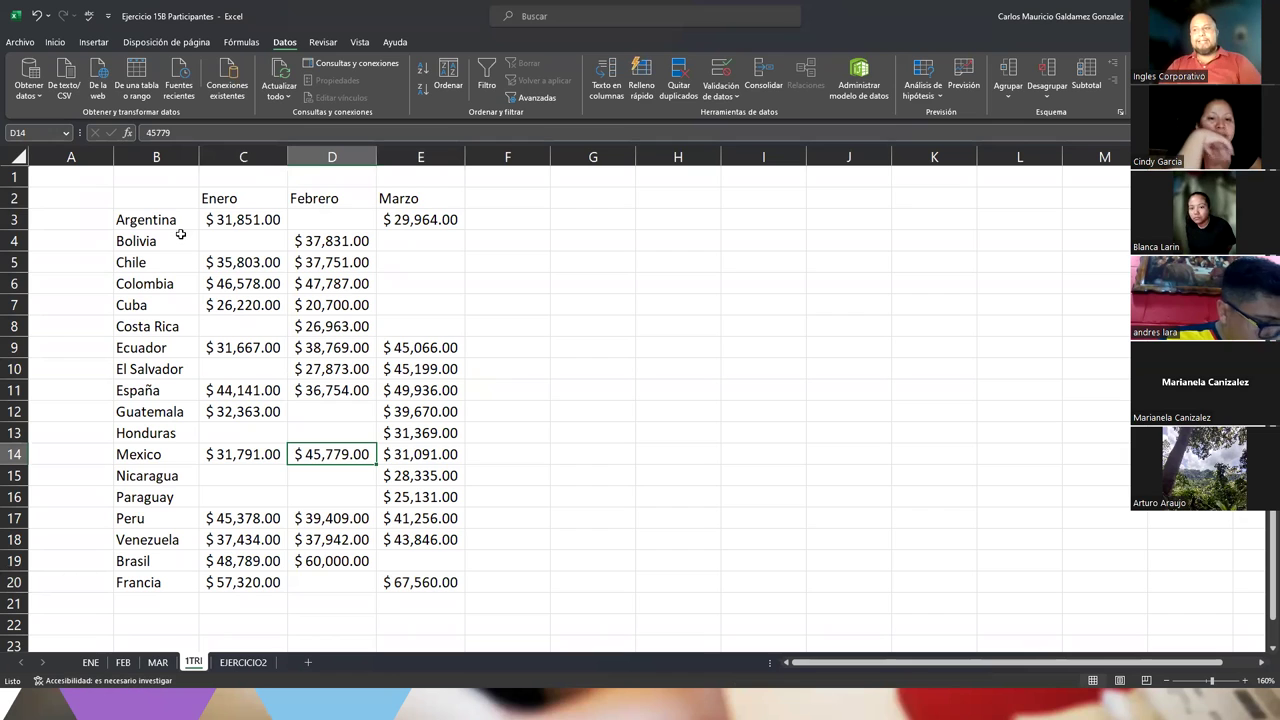
Step: Enter the header Pais in cell B2 above the country names
click(143, 220)
key(Up)
key(Up)
key(Down)
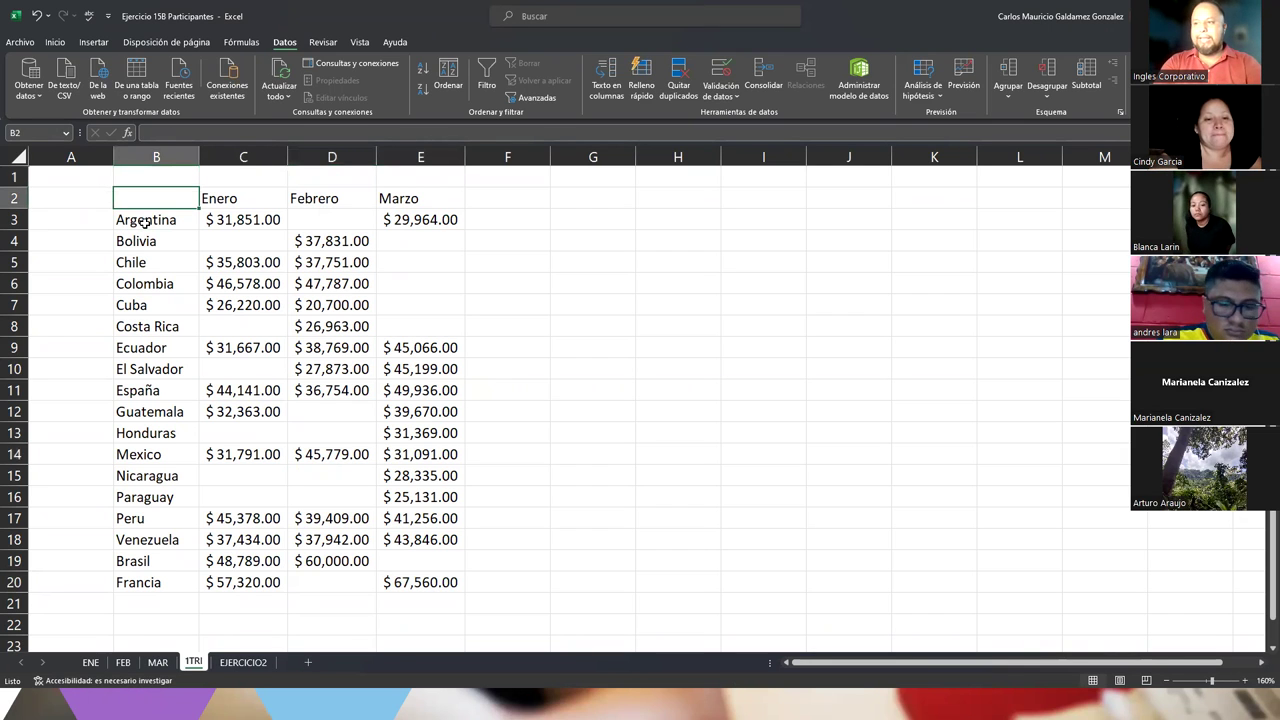
text(Pais)
key(Return)
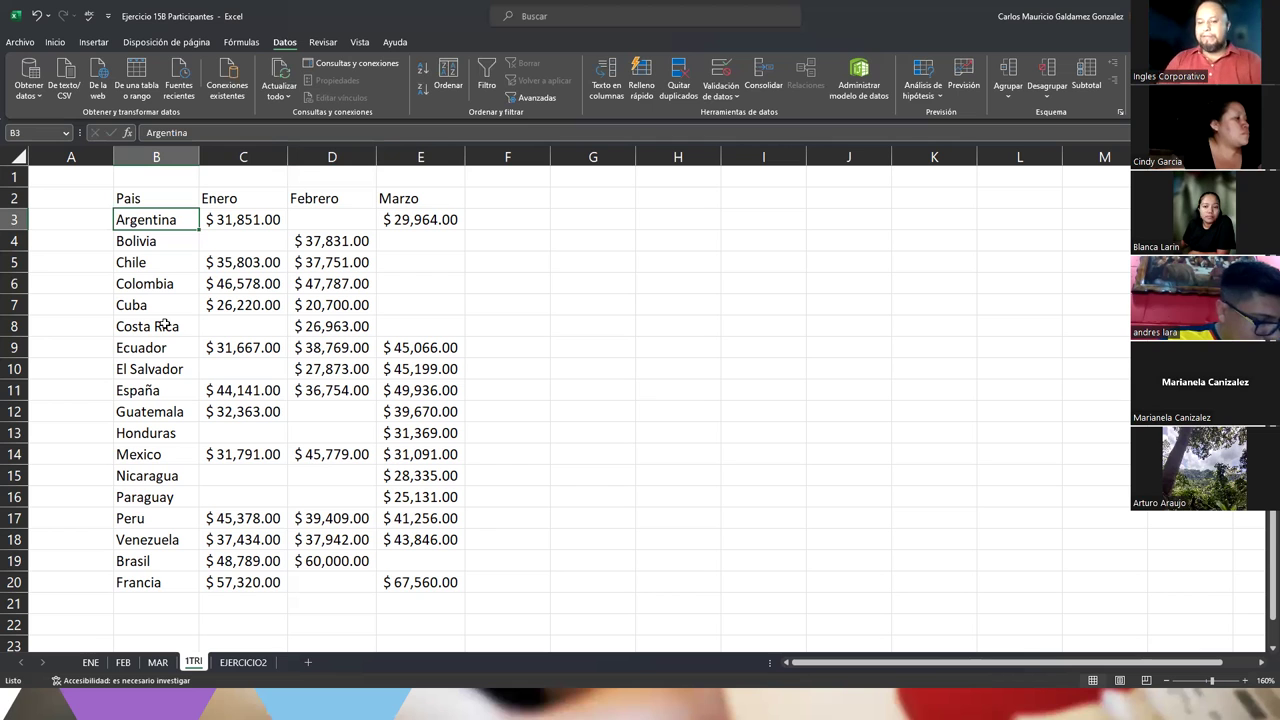
Step: Convert the range B2:E20 into a table with headers and narrow columns B to E to fit their contents
key(ctrl+t)
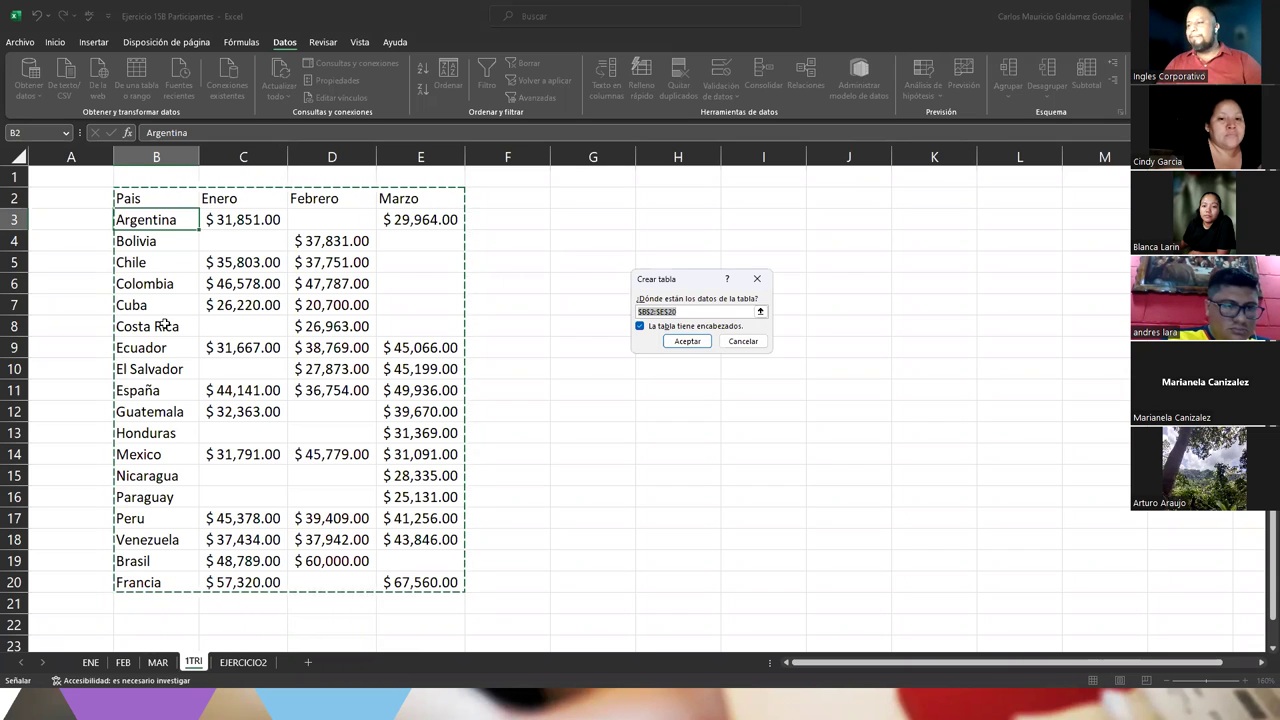
click(691, 343)
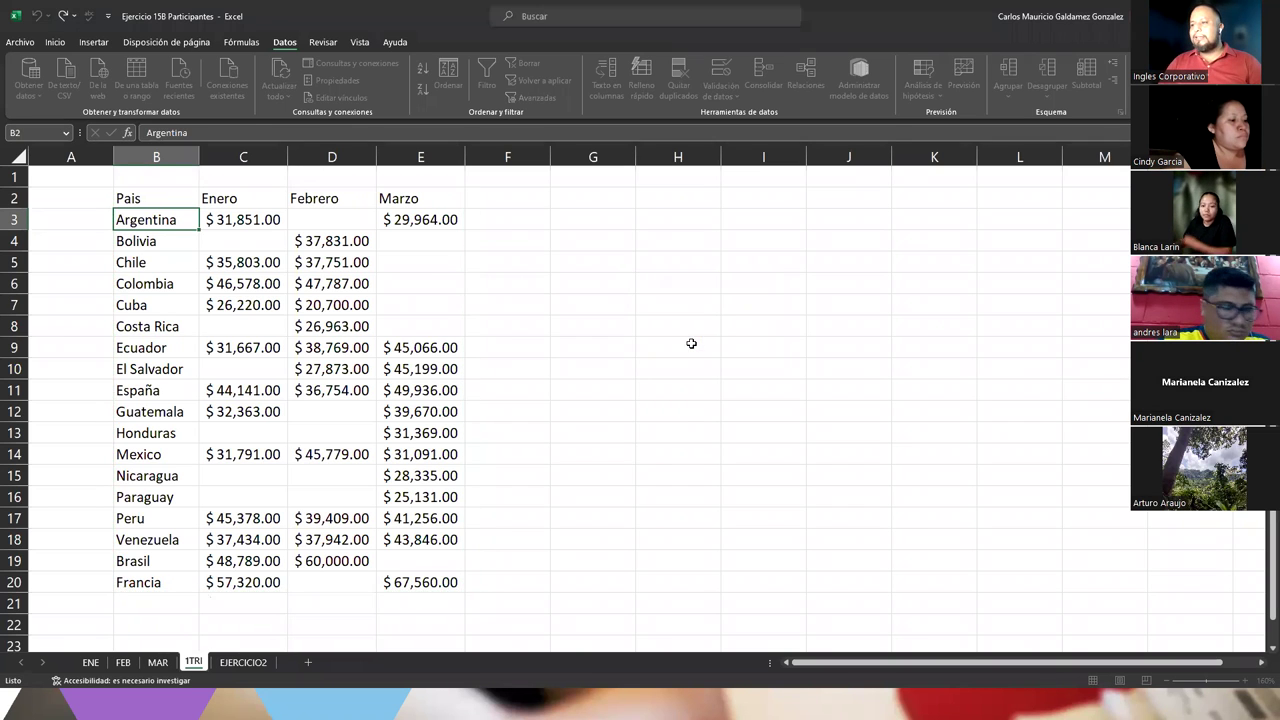
drag(199, 157, 192, 157)
drag(283, 157, 281, 157)
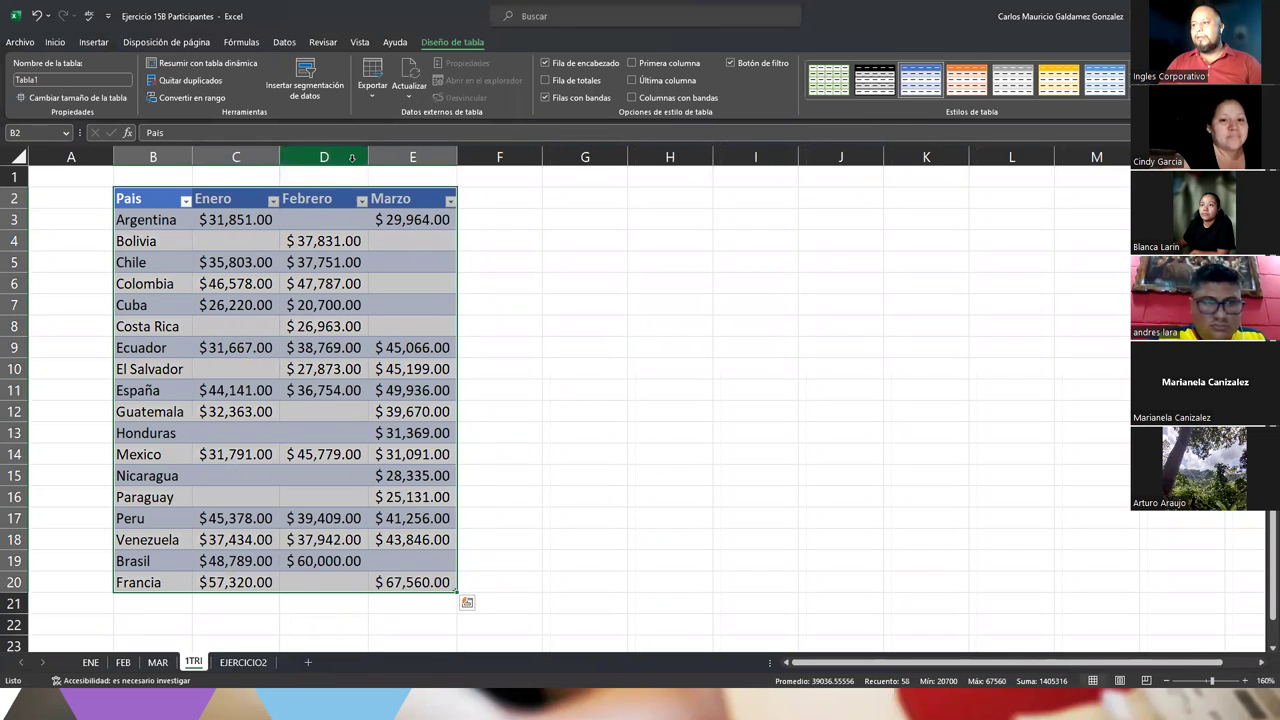
drag(369, 157, 367, 157)
drag(453, 157, 451, 157)
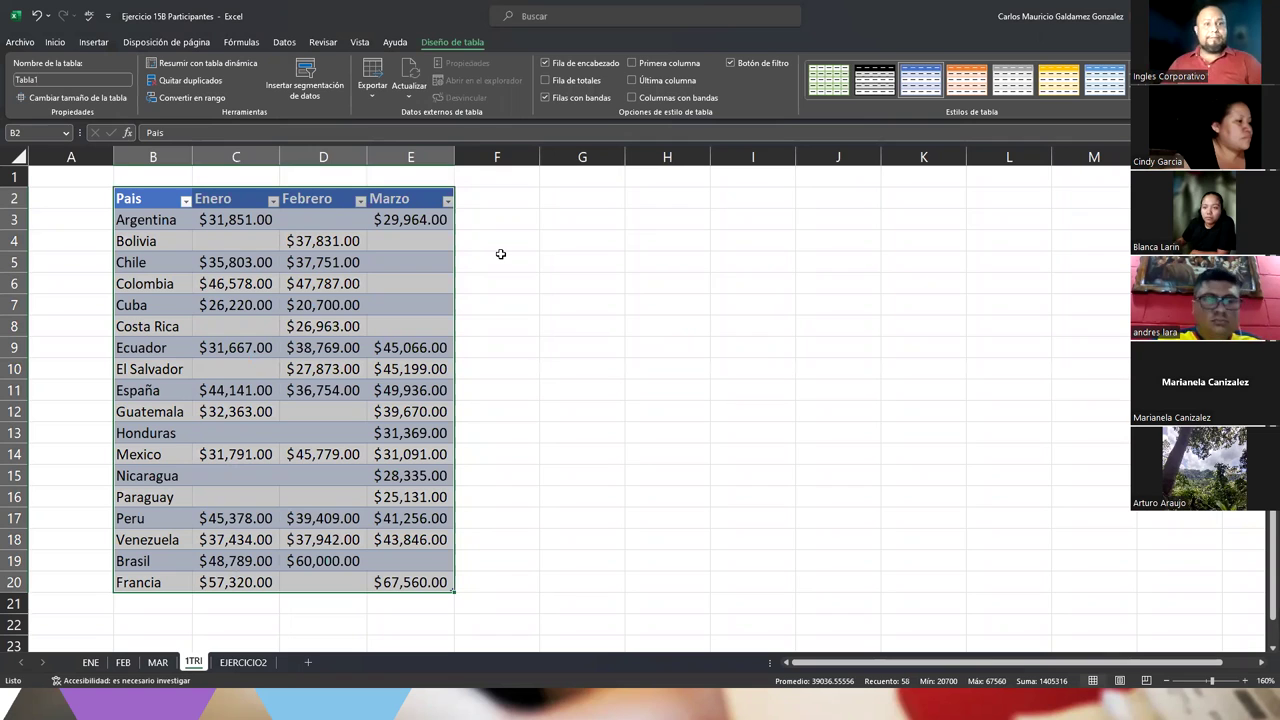
click(322, 260)
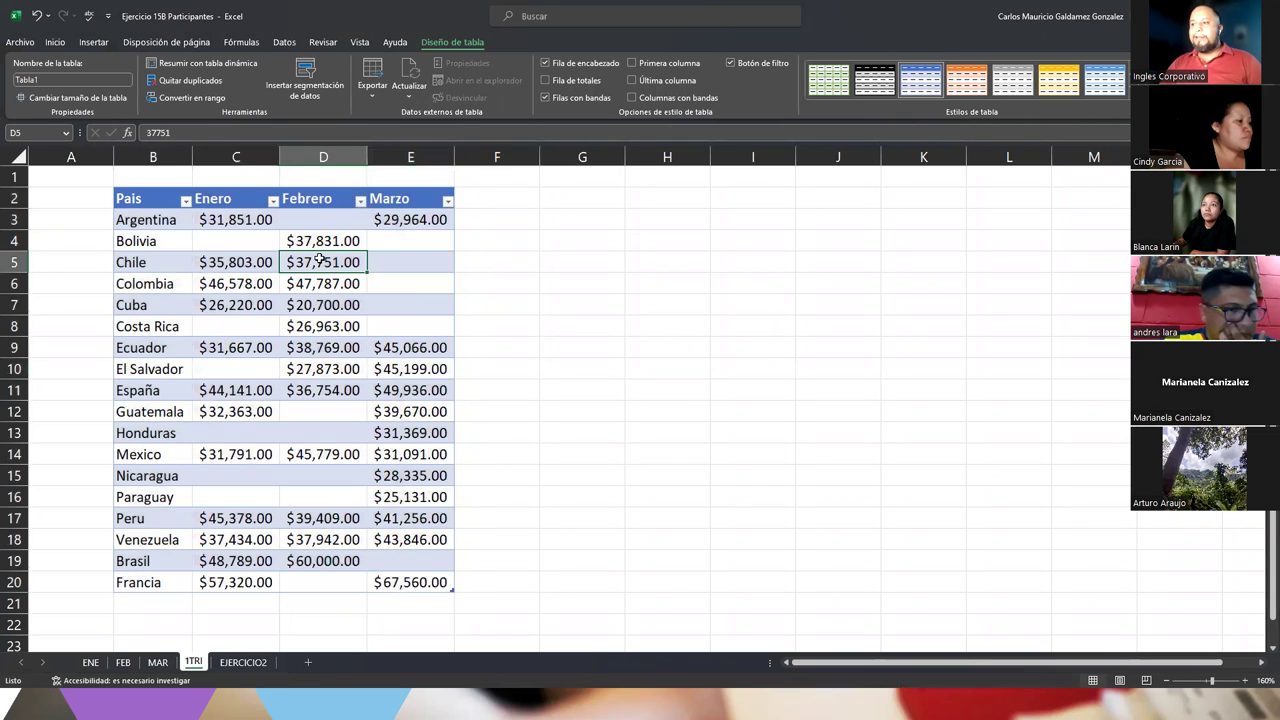
Step: Add a totals row to the table and fit the Marzo column to its total
click(545, 80)
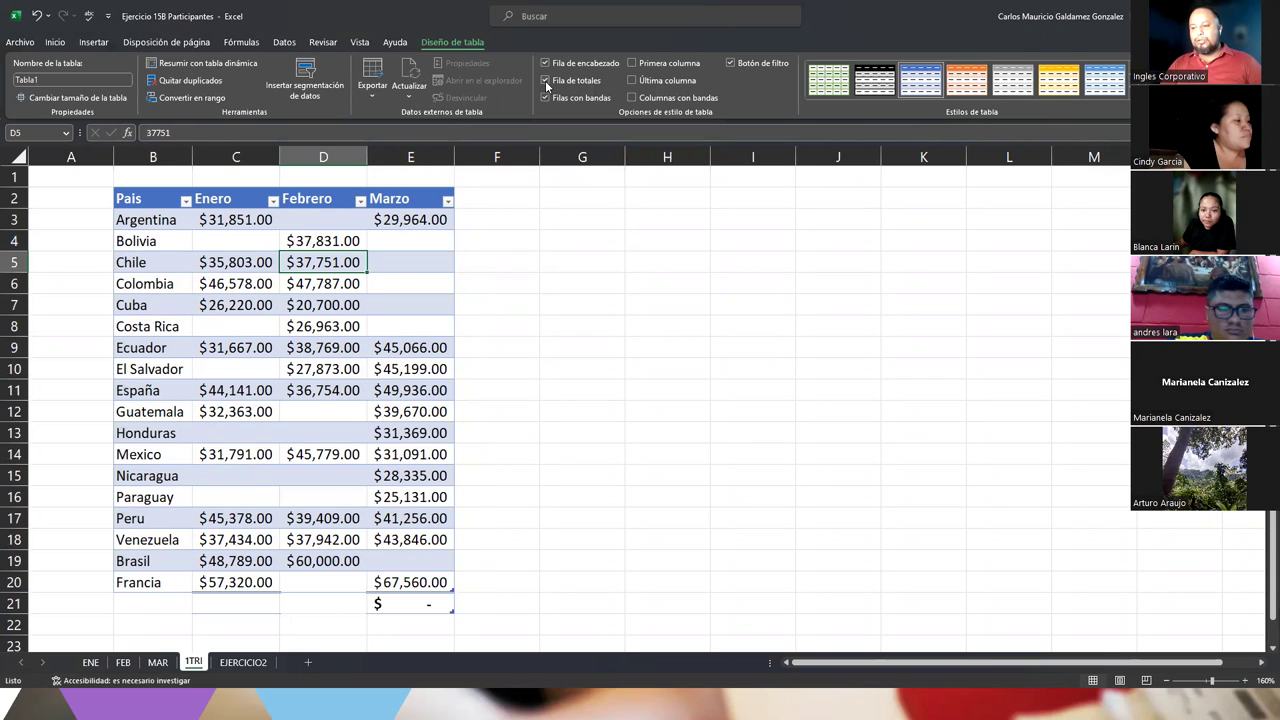
click(440, 603)
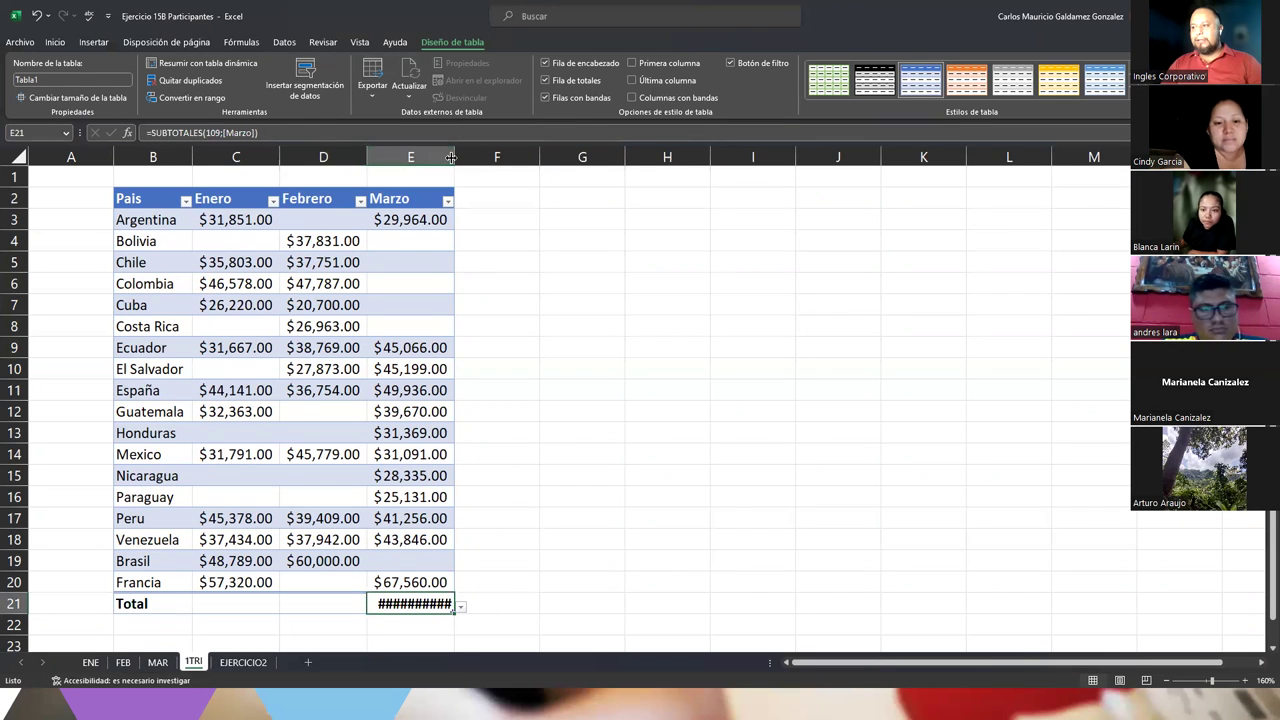
double_click(454, 157)
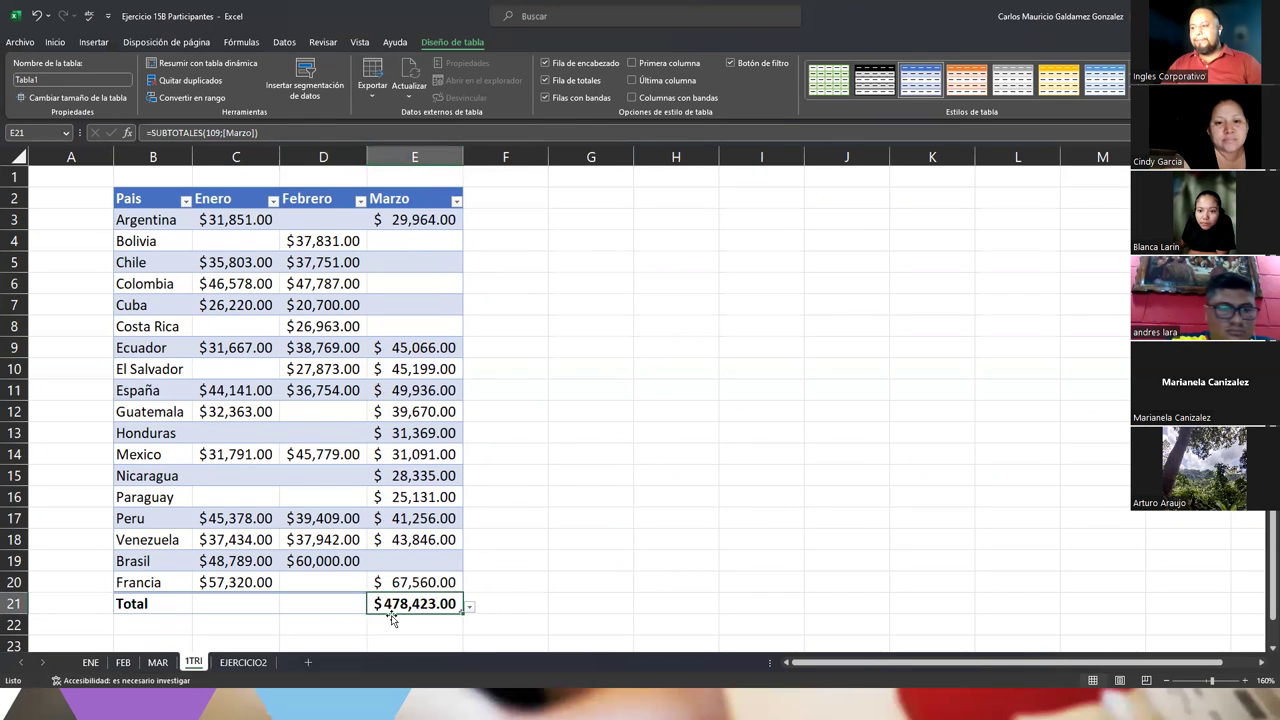
Step: Set the totals row to Suma for the Enero and Febrero columns and fit both column widths to their totals
click(255, 605)
click(286, 609)
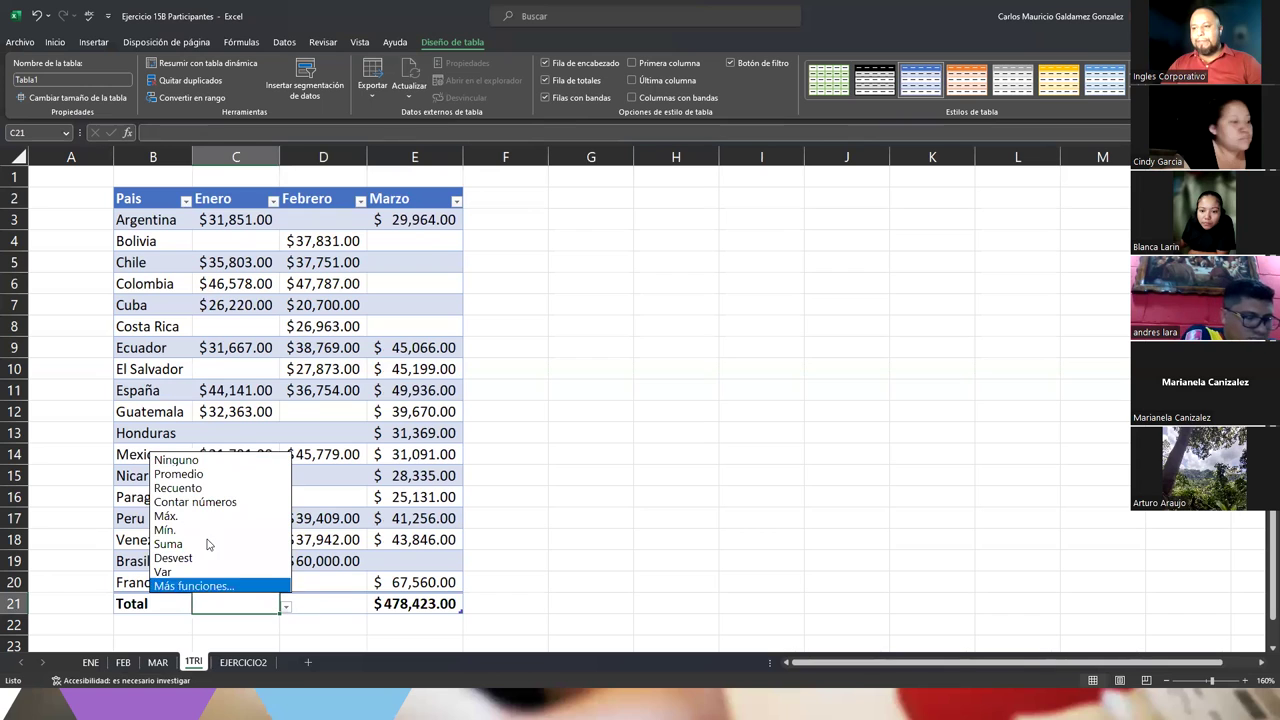
click(168, 544)
click(319, 602)
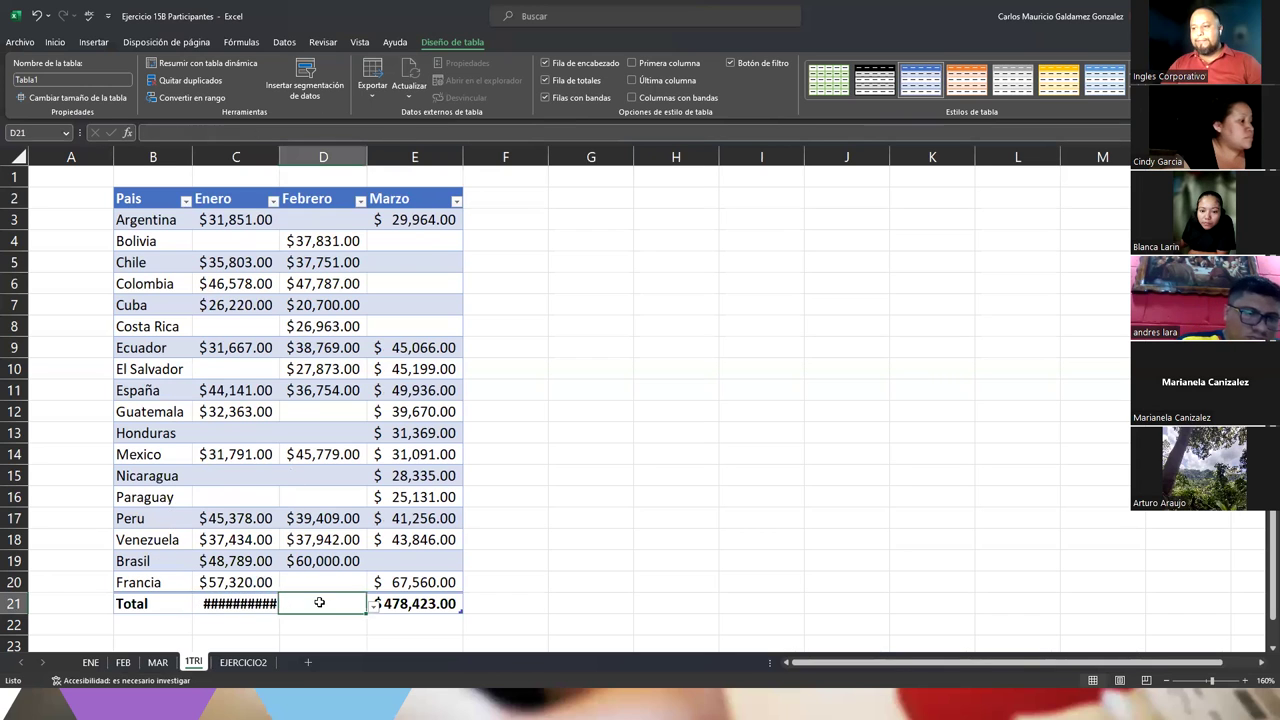
click(373, 604)
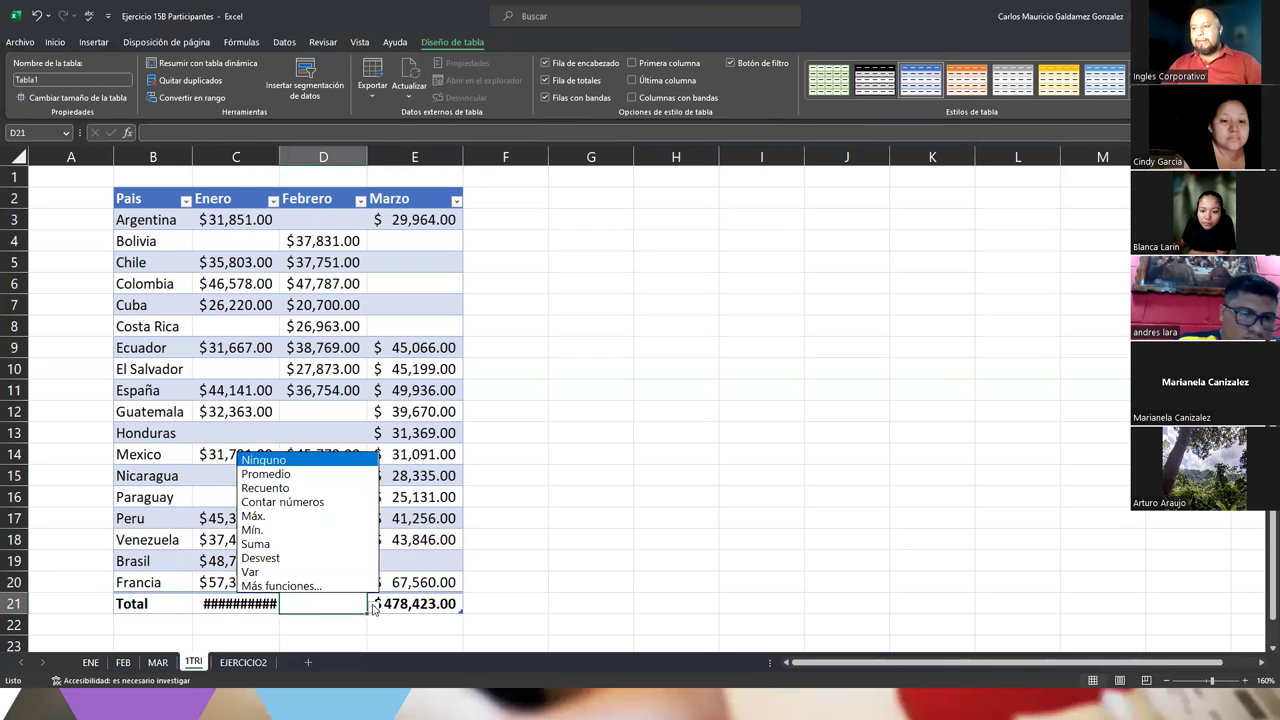
click(299, 543)
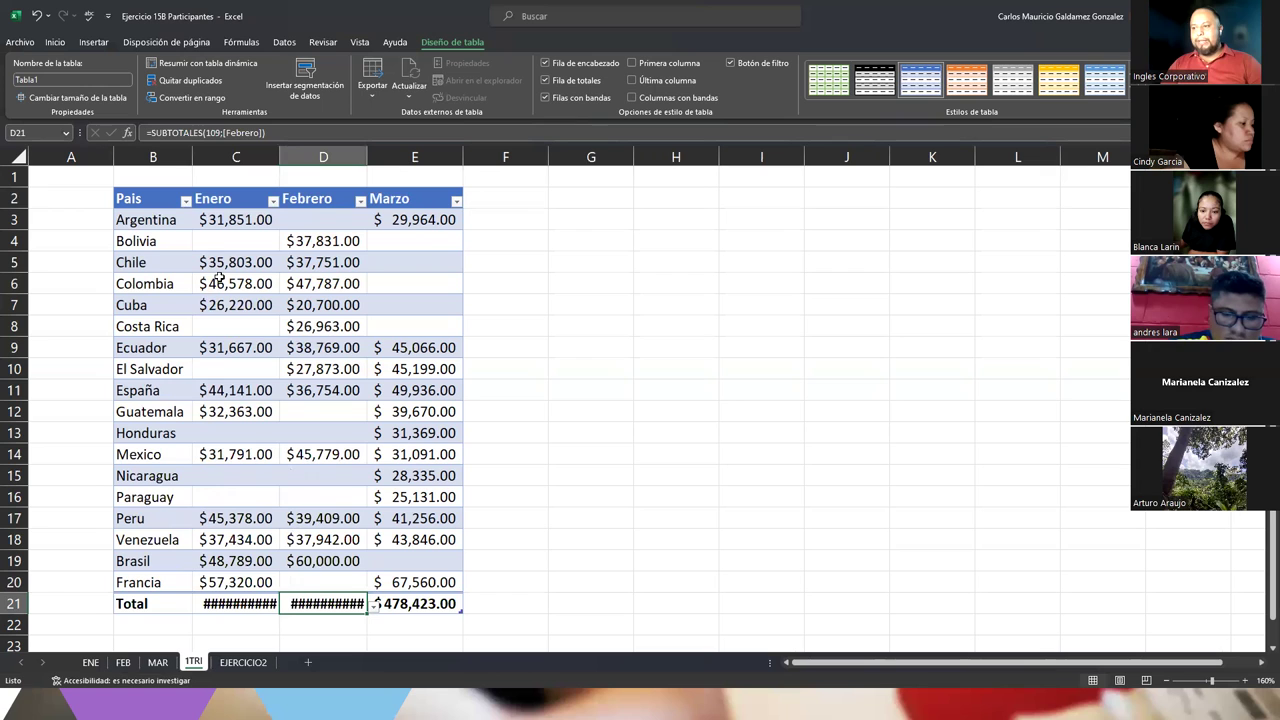
double_click(280, 157)
double_click(380, 157)
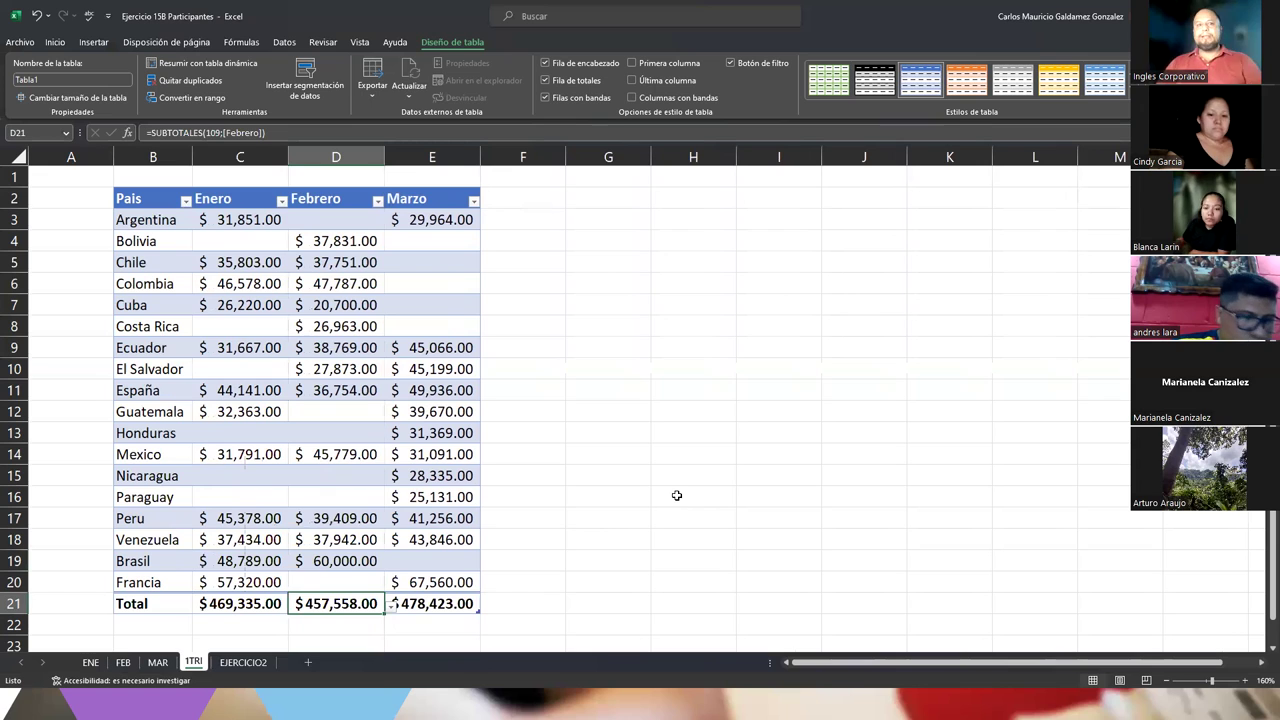
Step: Review the table's totals row option and the Enero, Febrero and Marzo subtotal formulas in row 21
click(516, 199)
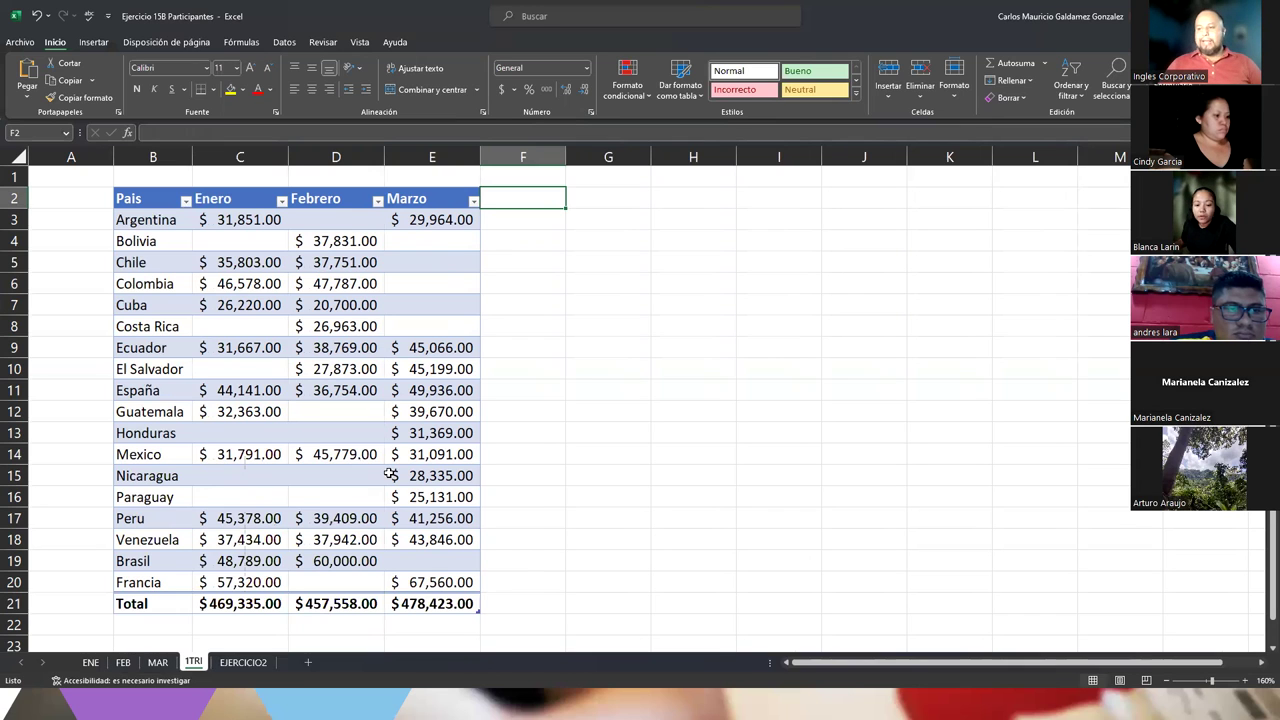
click(342, 605)
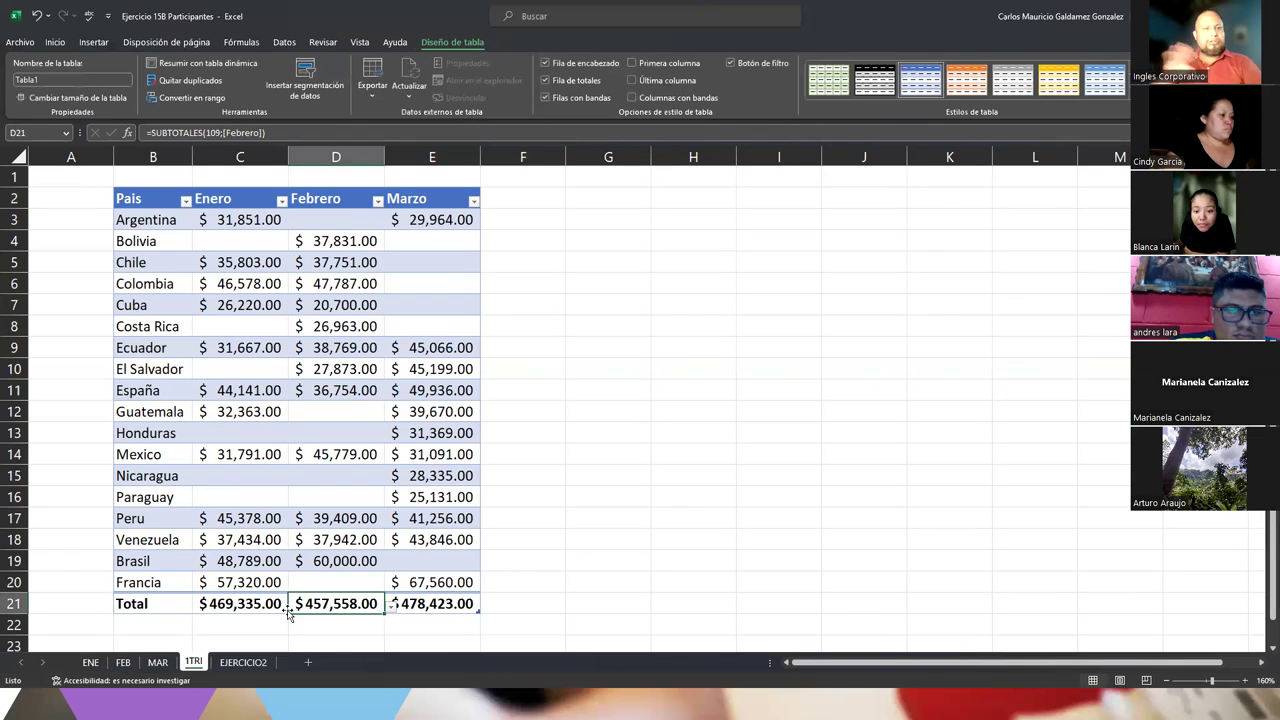
click(344, 394)
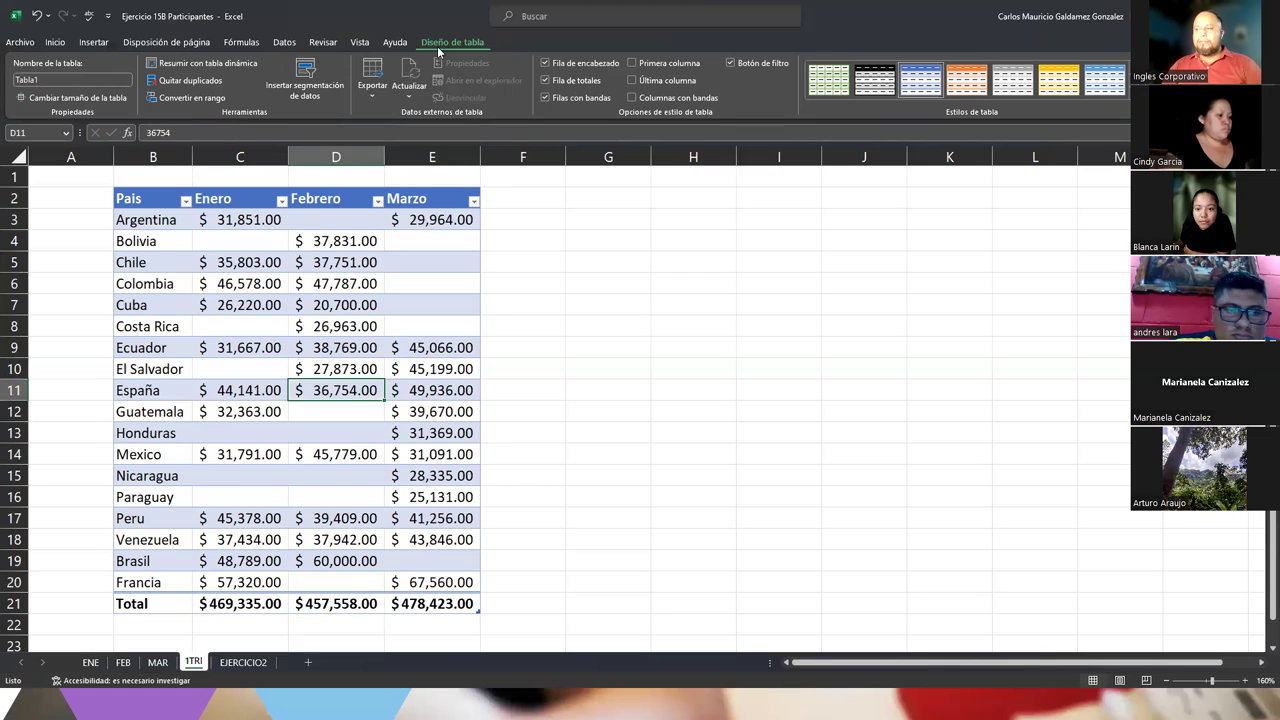
click(564, 81)
click(564, 81)
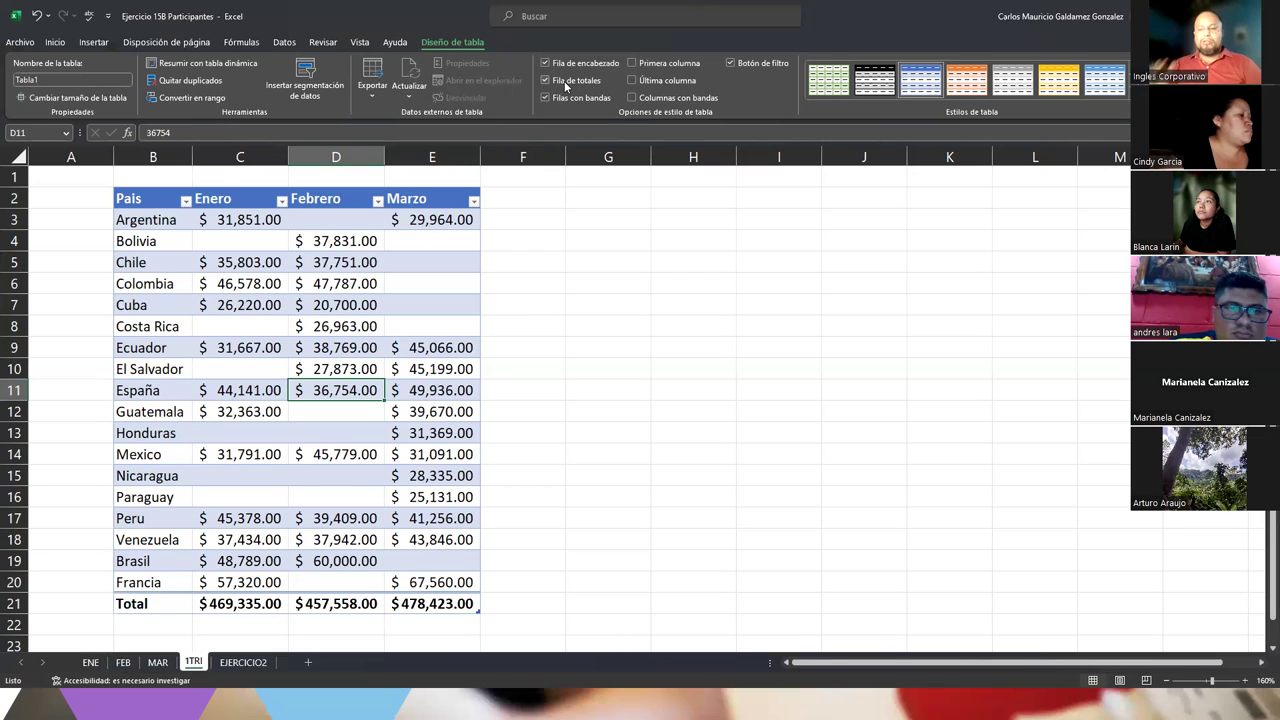
click(443, 607)
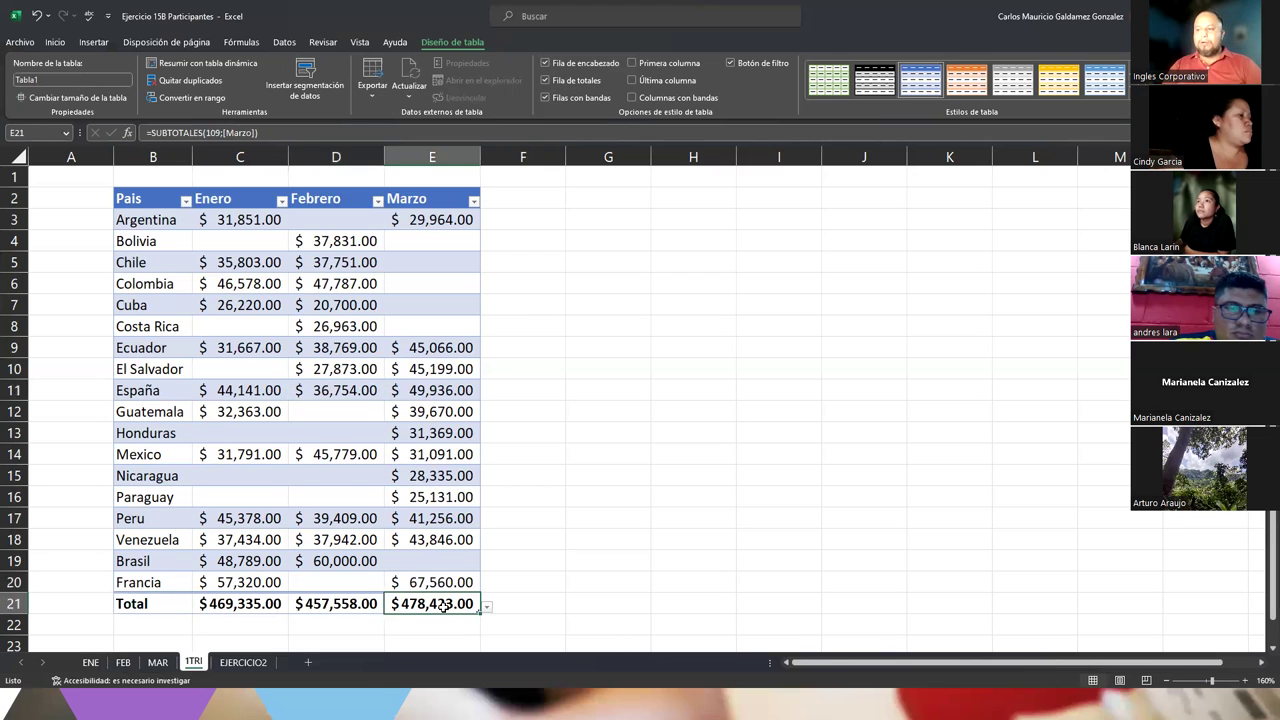
click(352, 602)
click(270, 602)
click(316, 607)
click(262, 604)
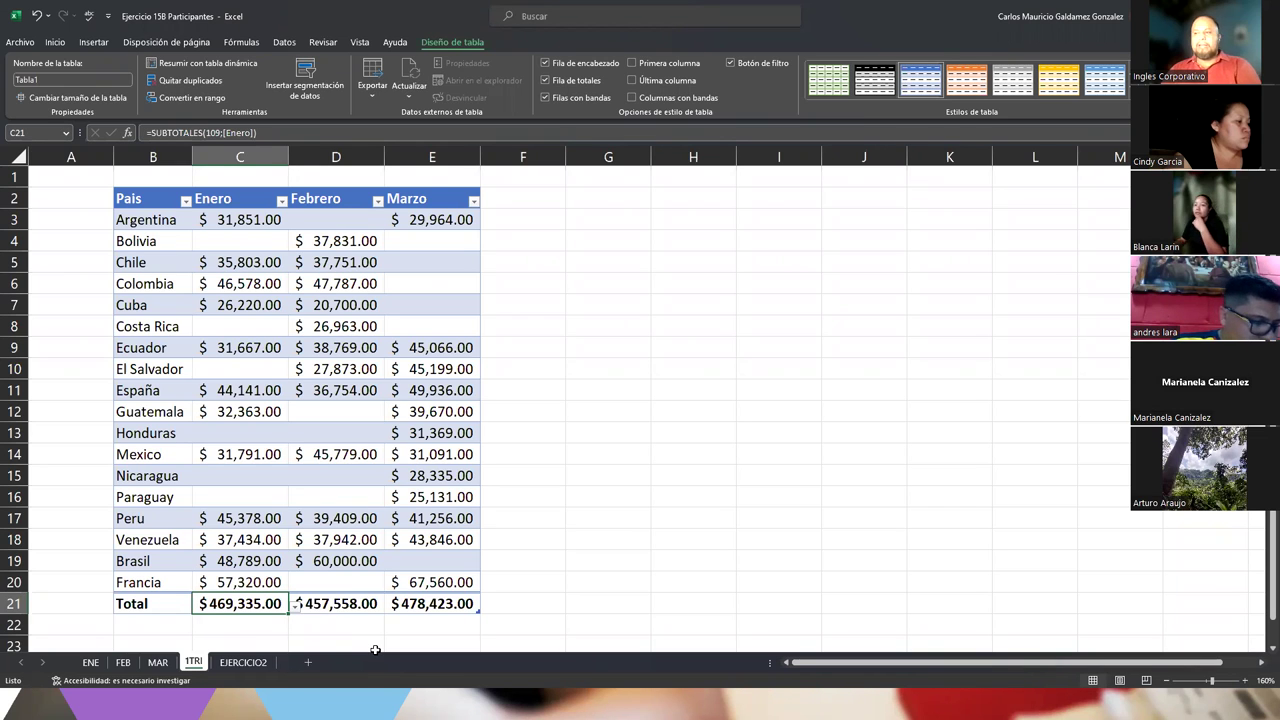
Step: Enter the header Total/Pais in cell F2 to extend the table with a new column
click(497, 198)
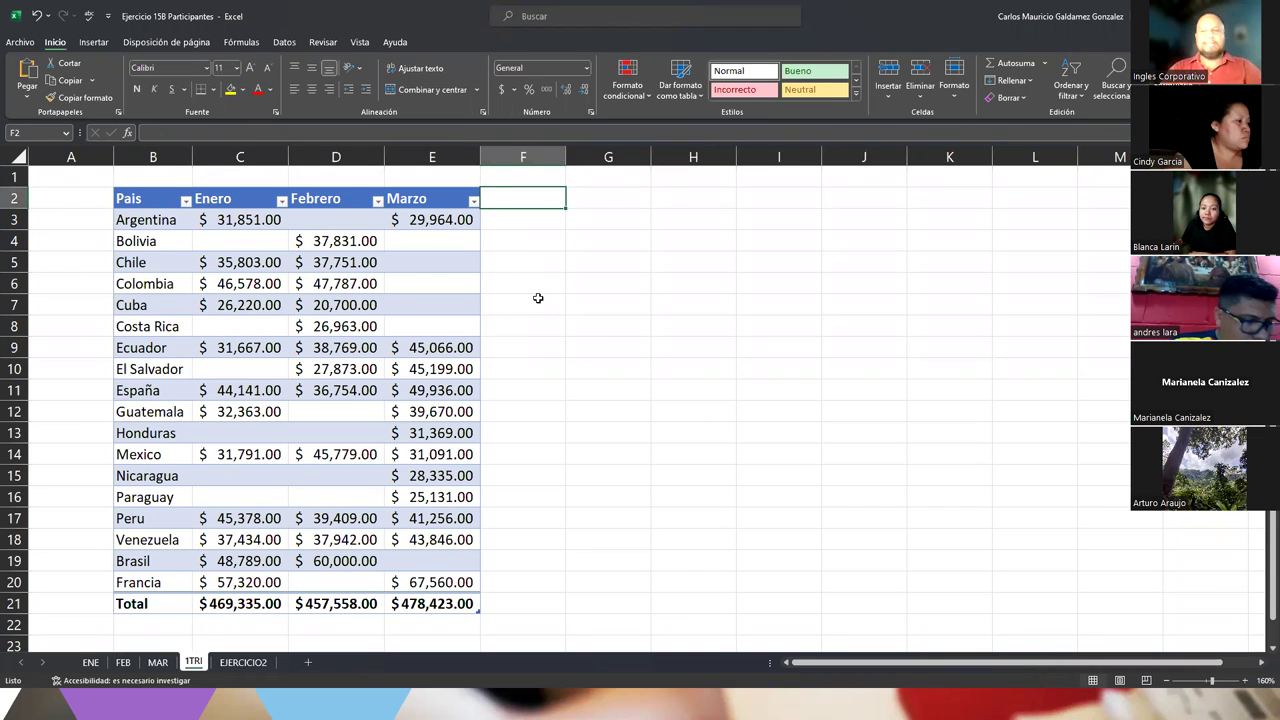
text(Total)
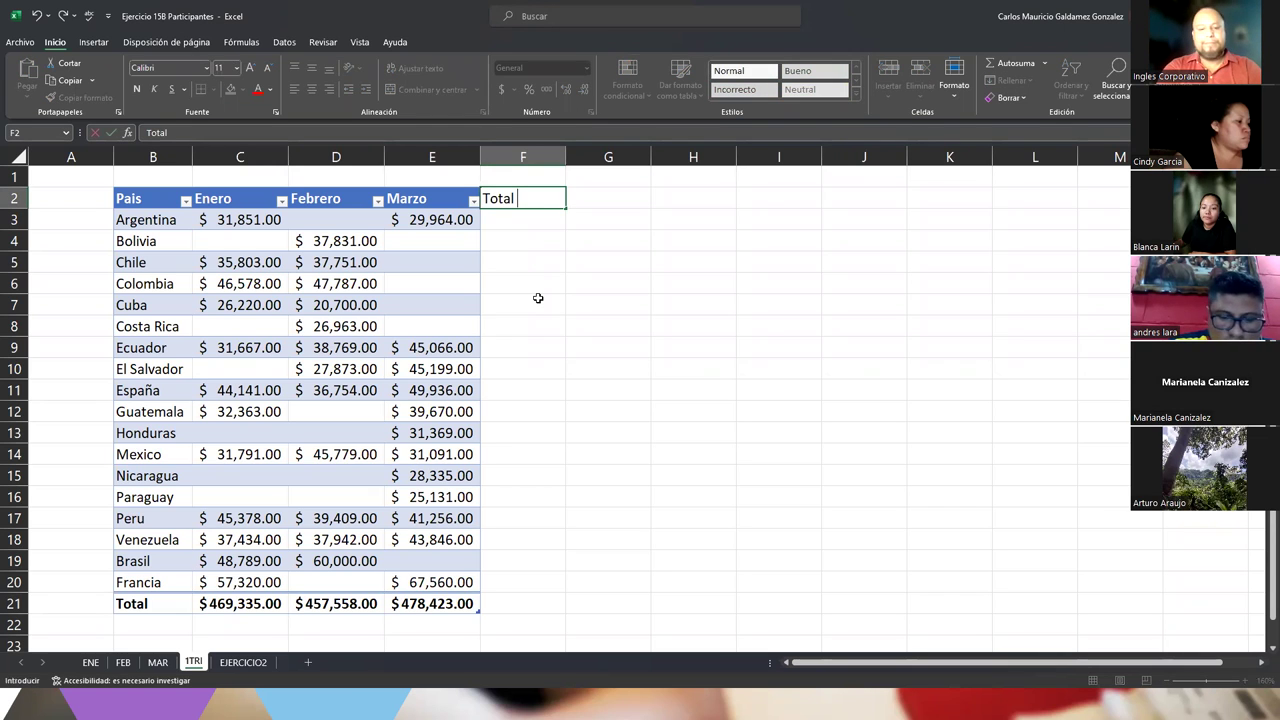
text(/Pais)
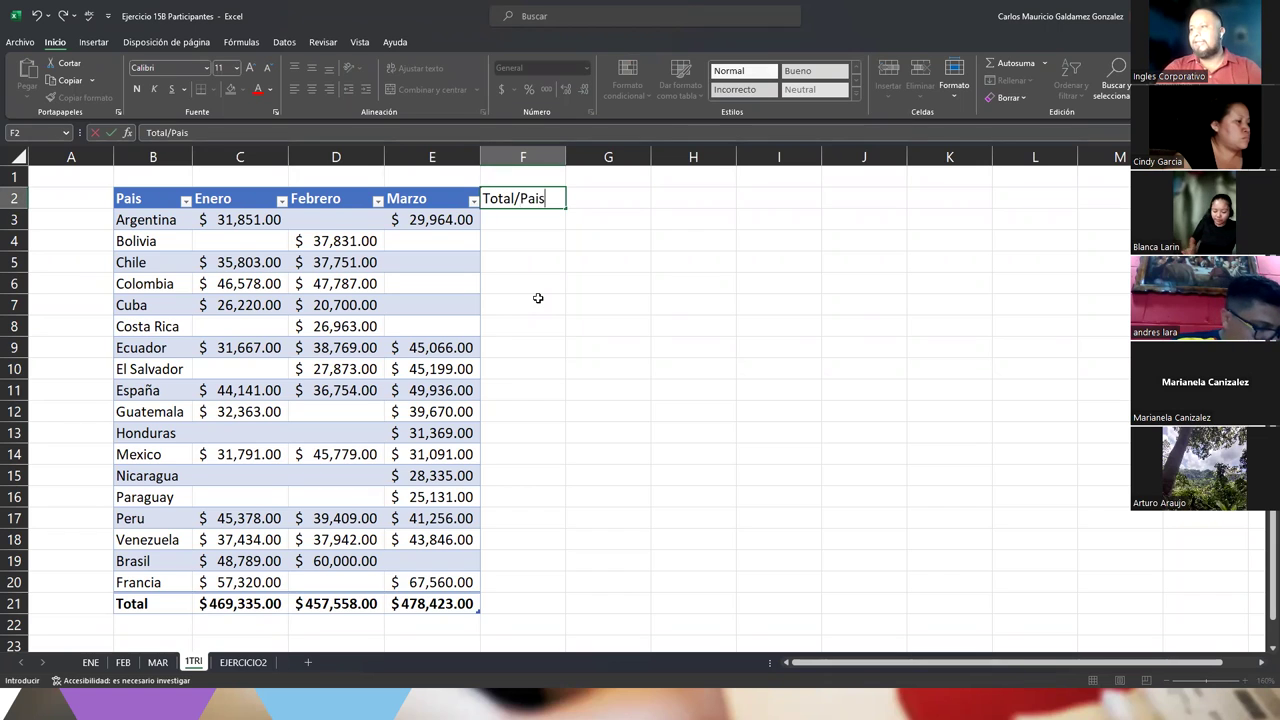
key(Return)
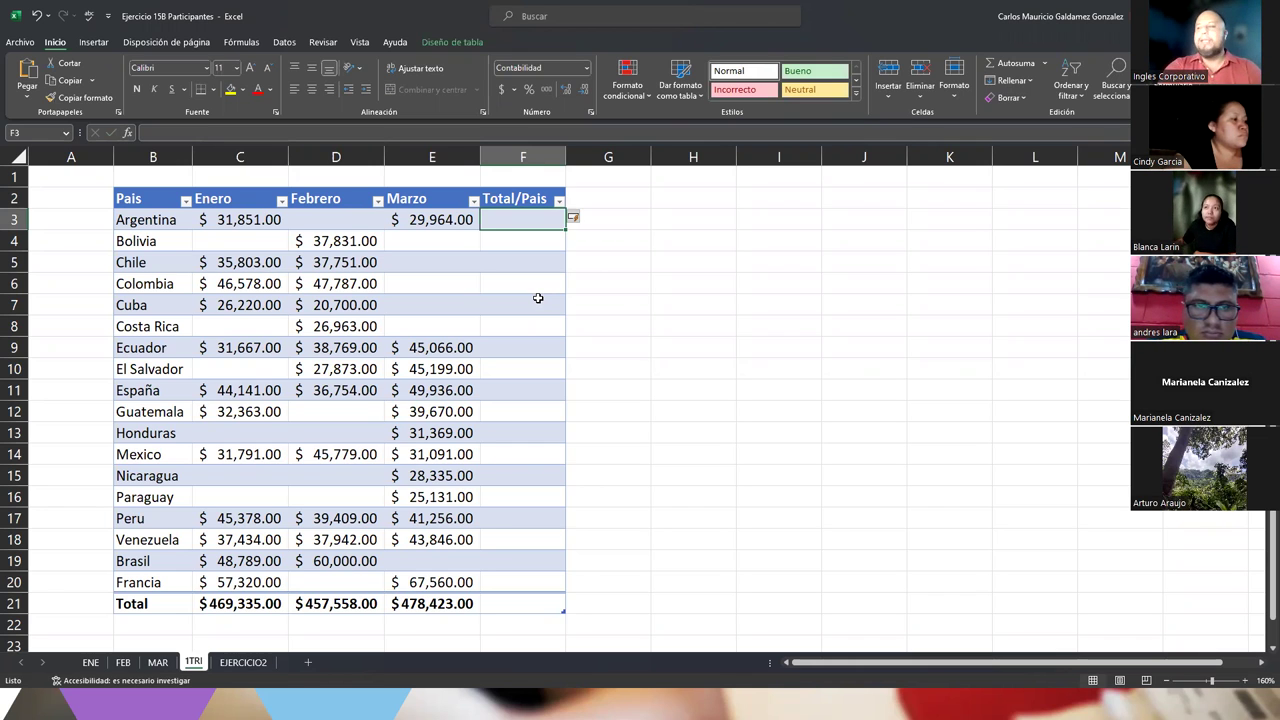
Step: Enter a SUBTOTALES formula in F3 with function 9 (SUMA) over the Argentina row's Enero to Marzo cells
text(=)
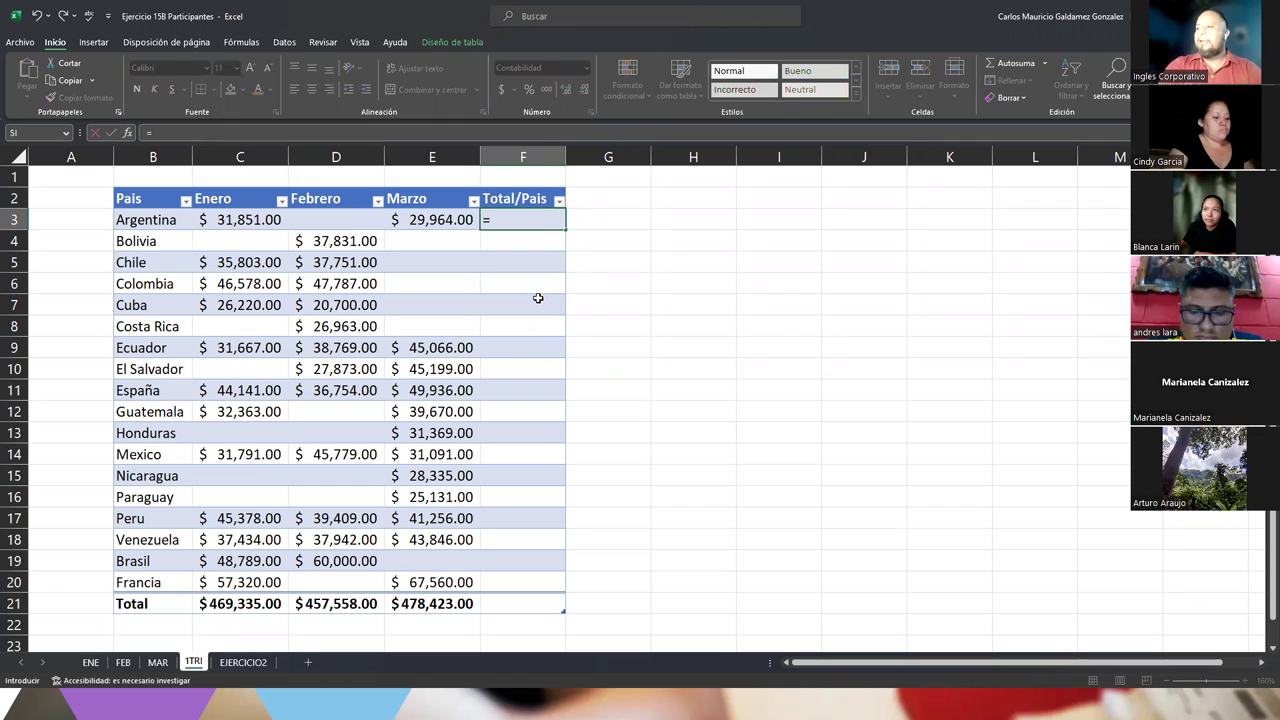
text(suma)
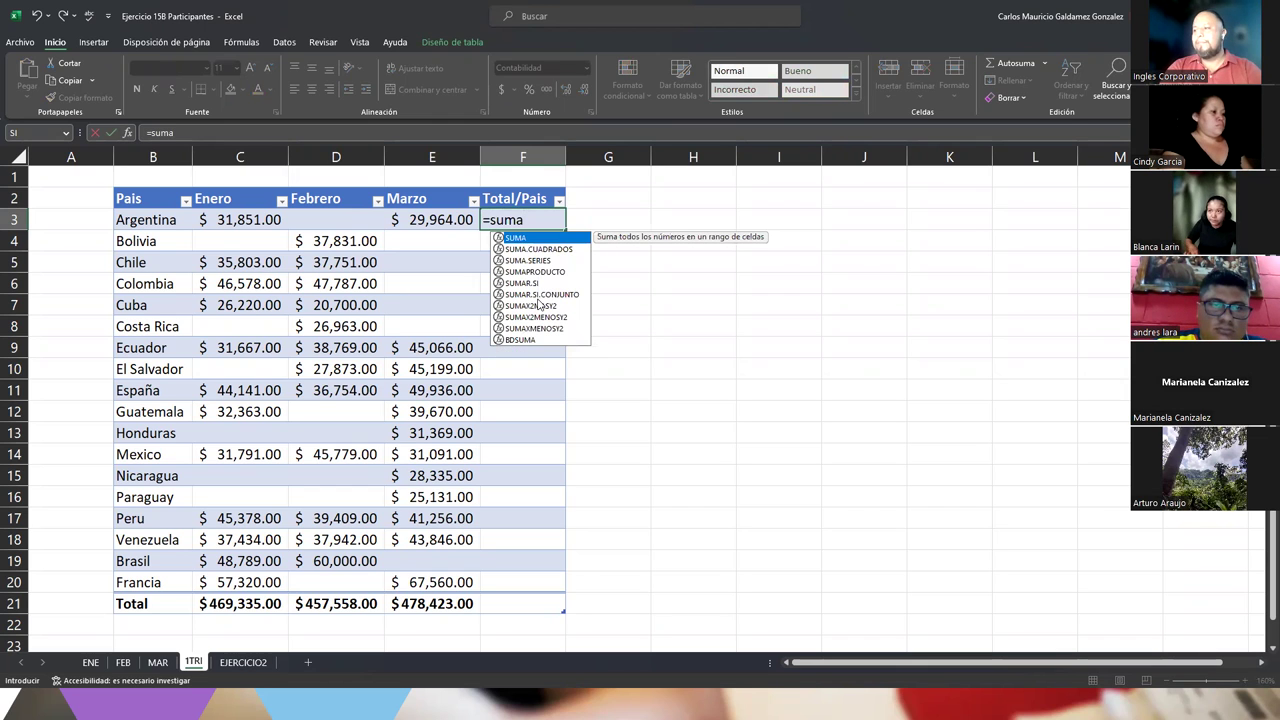
key(Escape)
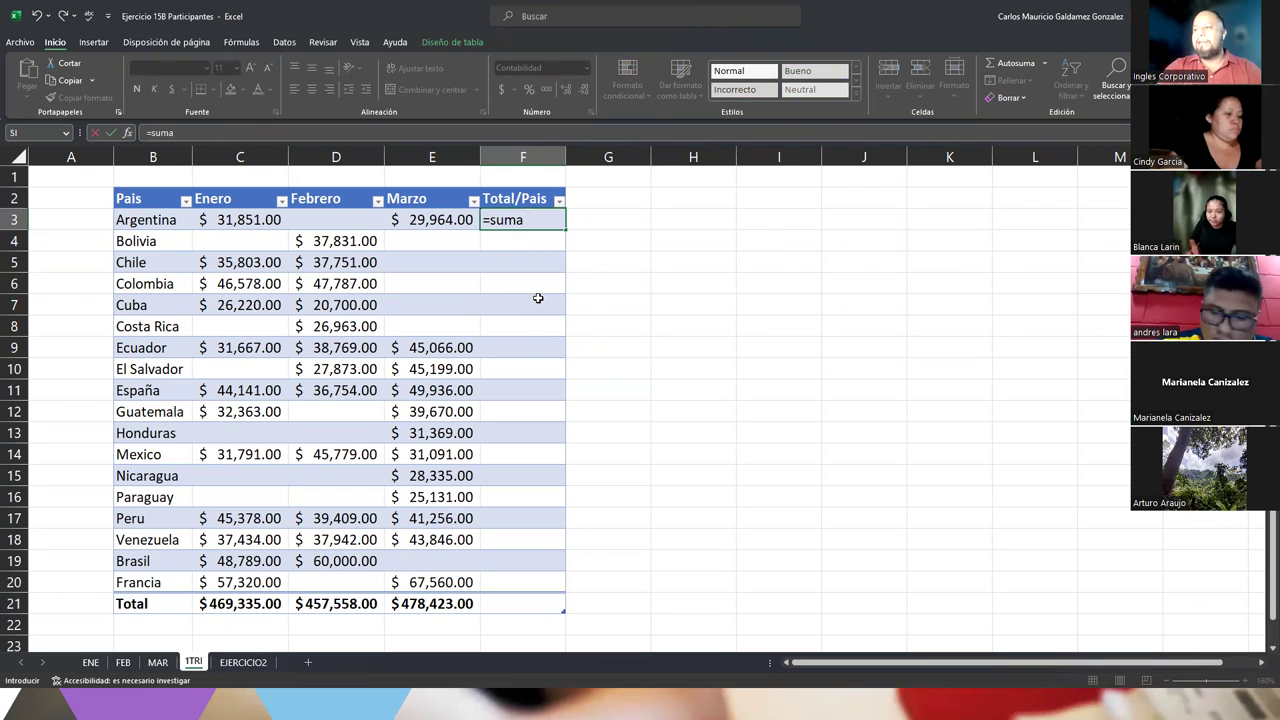
key(BackSpace)
key(BackSpace)
key(BackSpace)
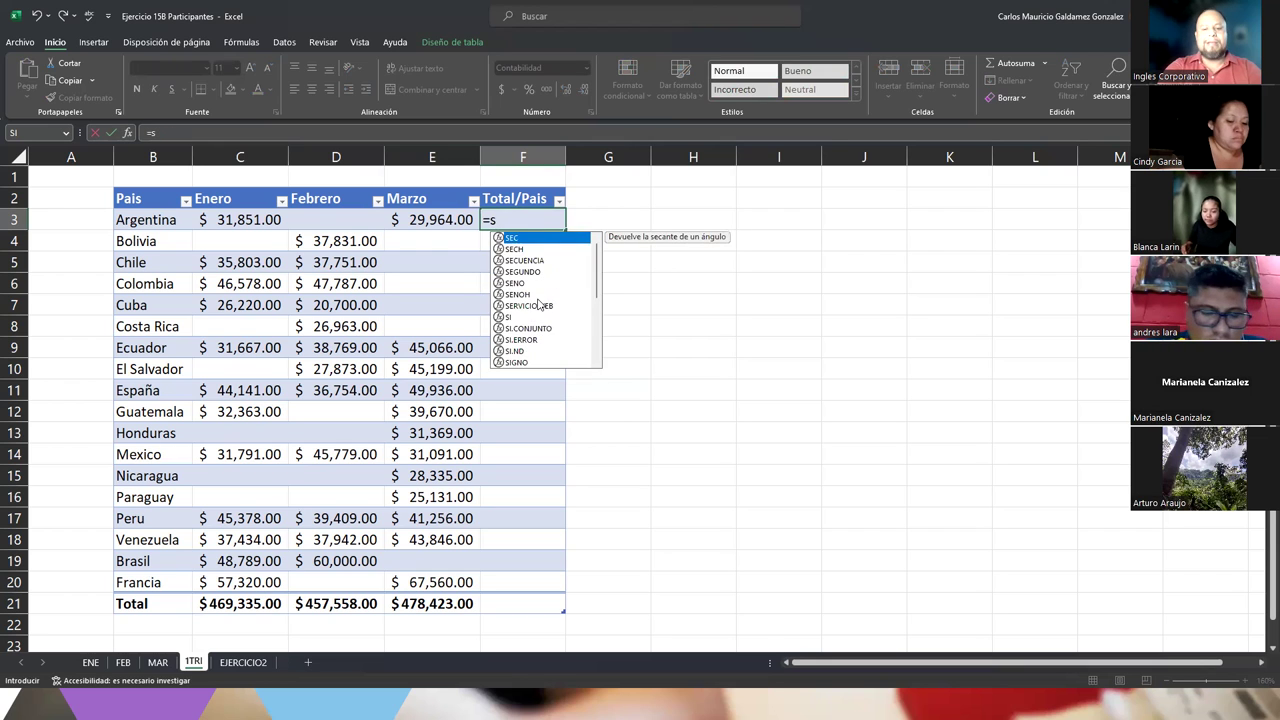
text(ubtotal)
key(Tab)
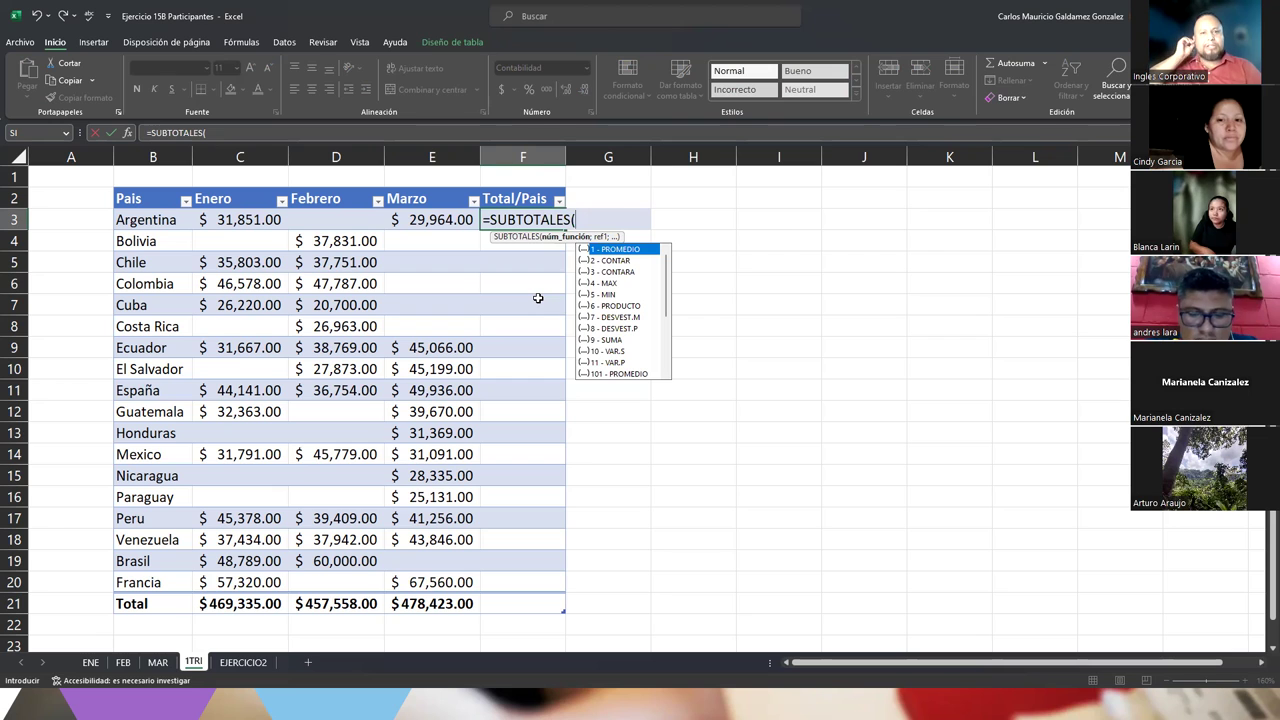
key(Down)
key(Down)
key(Down)
key(Down)
key(Down)
key(Down)
key(Down)
key(Down)
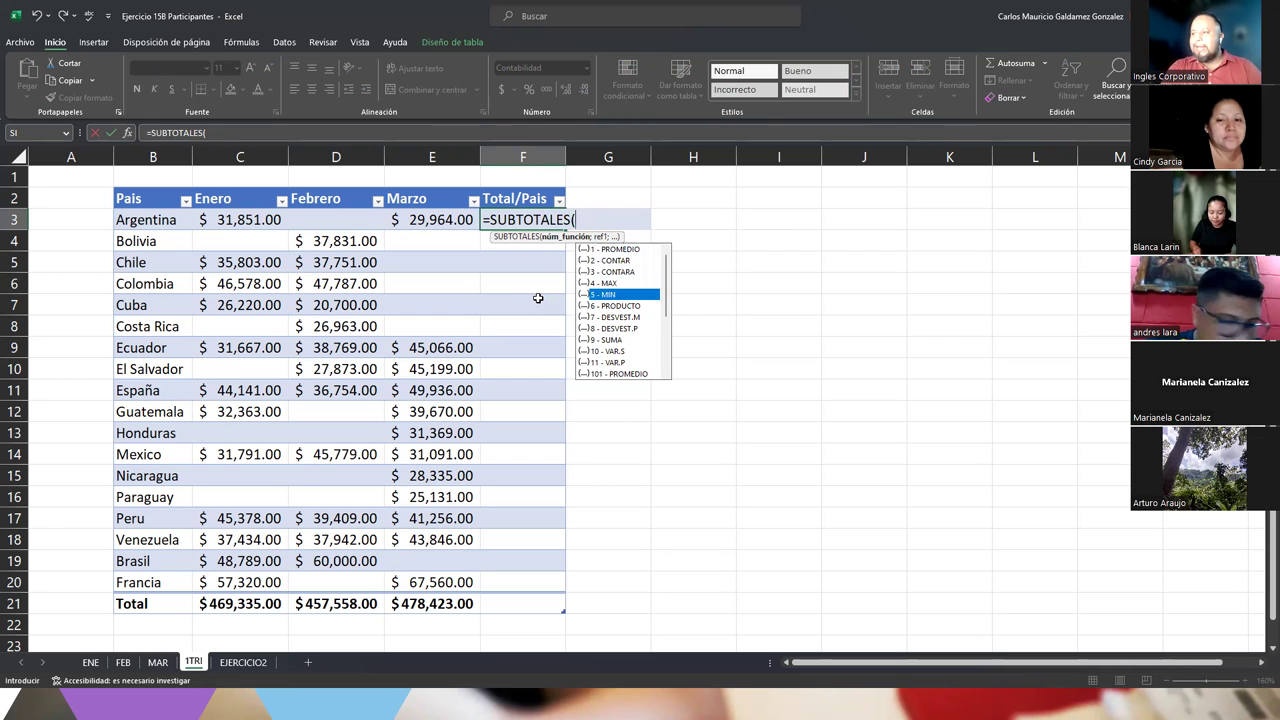
key(Tab)
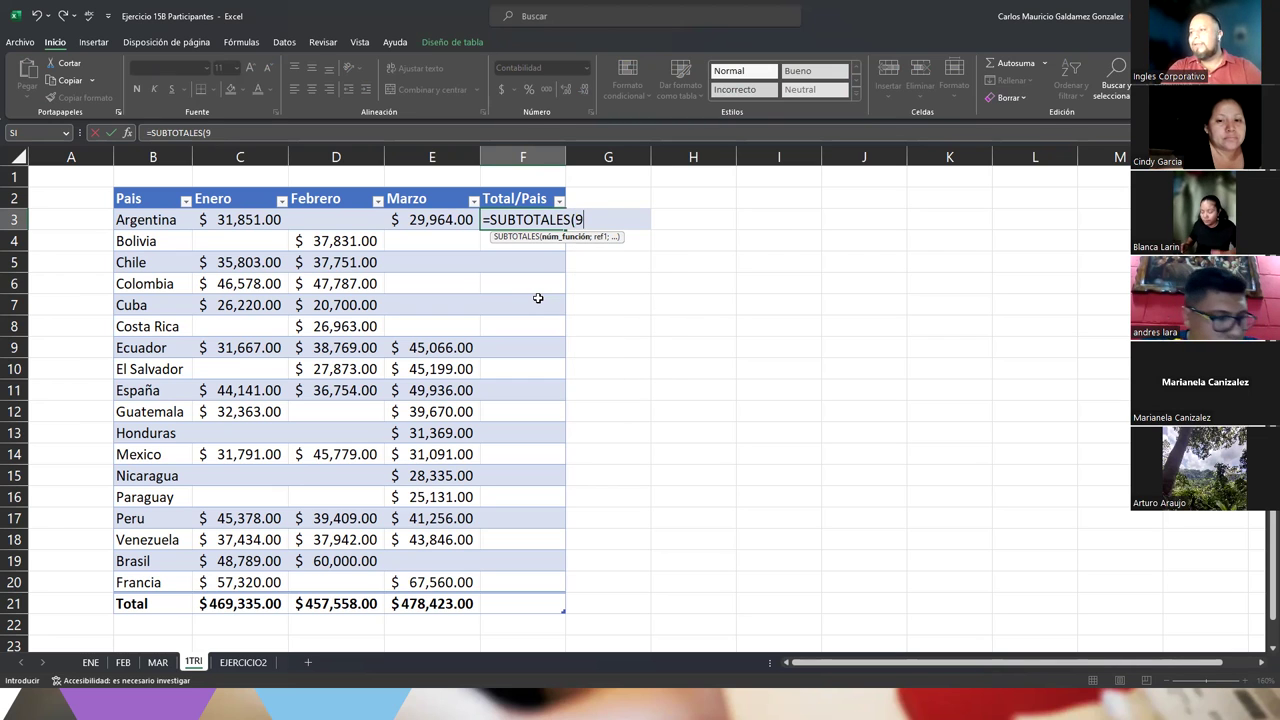
text(;)
drag(244, 220, 423, 222)
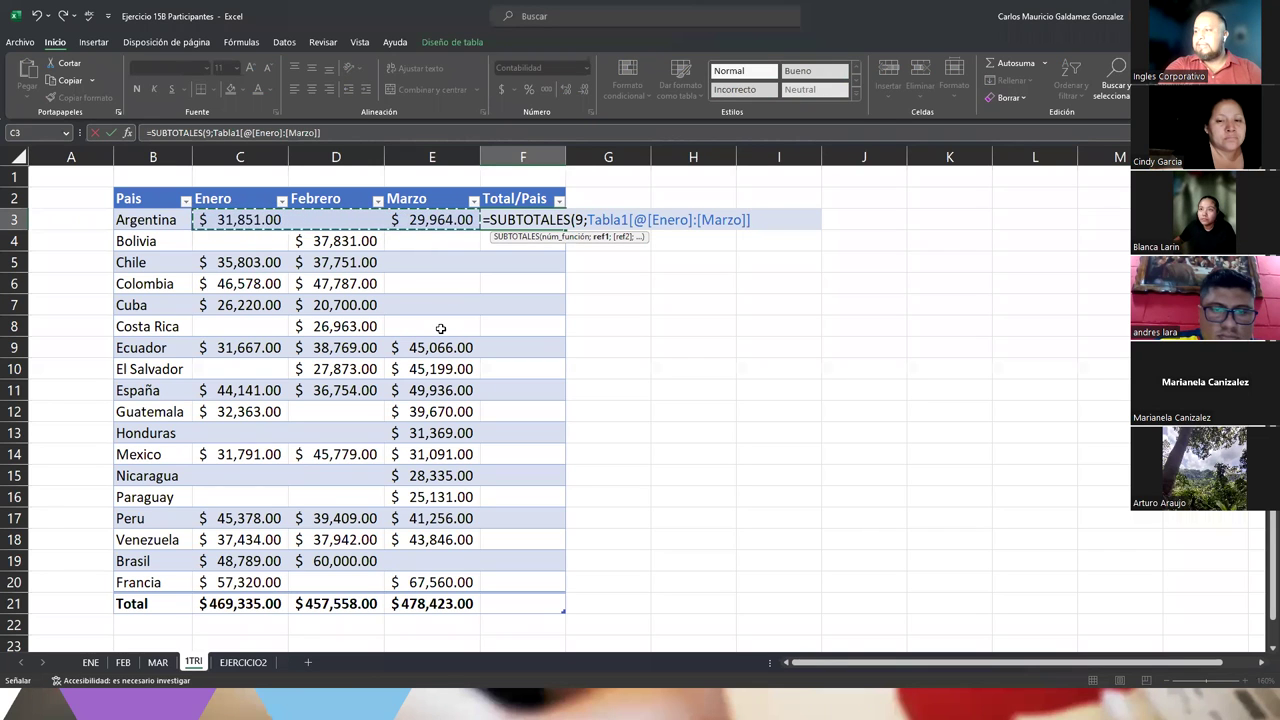
text())
key(Return)
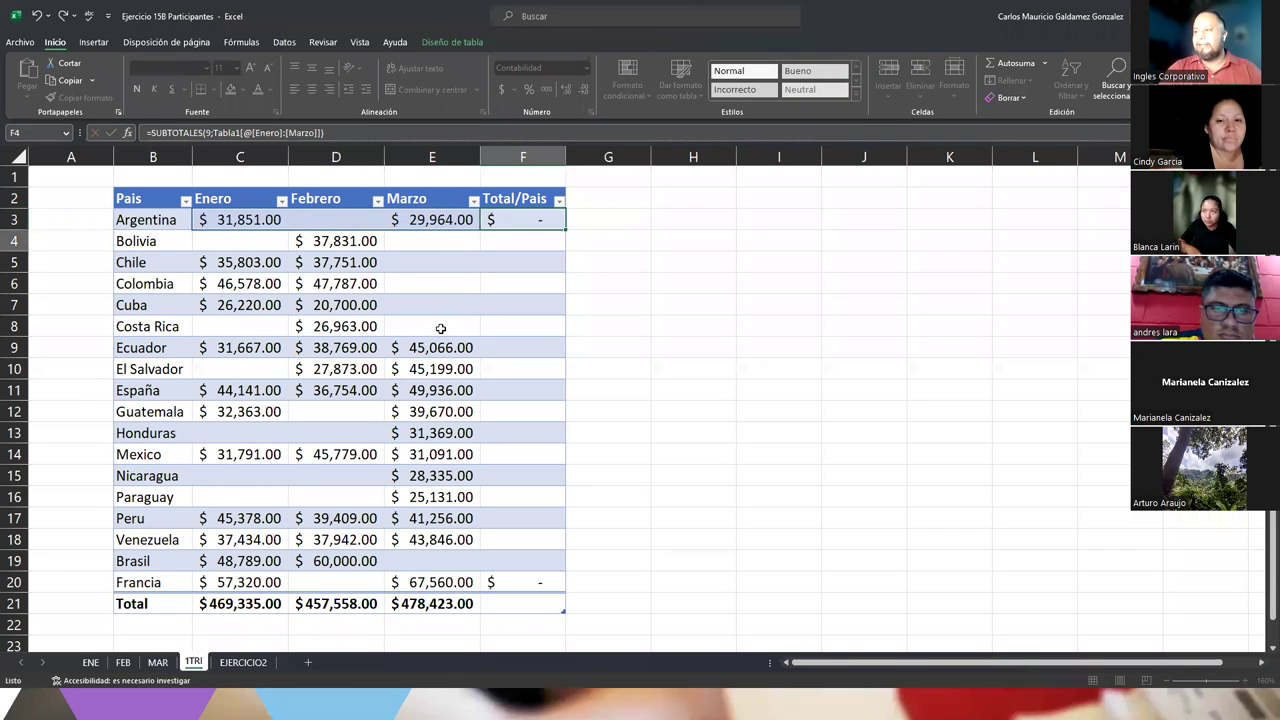
Step: Fit the Total/Pais column to its values and review the formula in F3 and the country totals in F3:F20
double_click(565, 152)
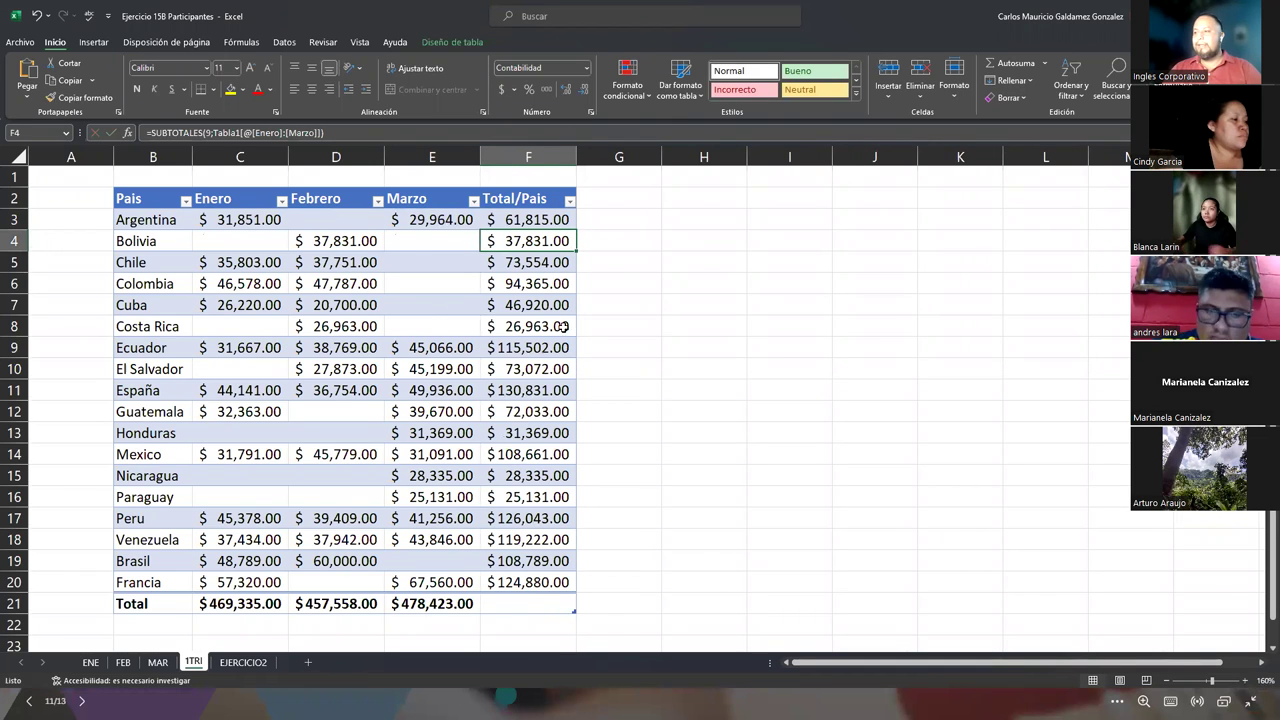
double_click(530, 222)
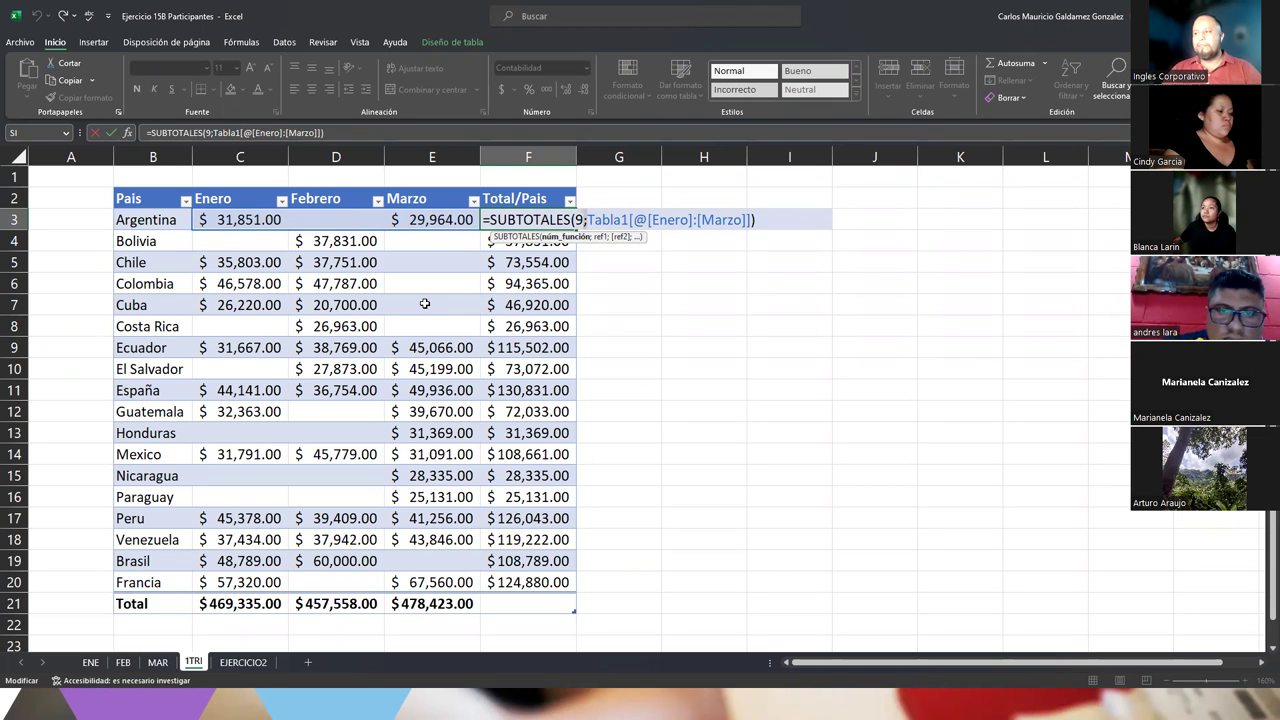
click(758, 219)
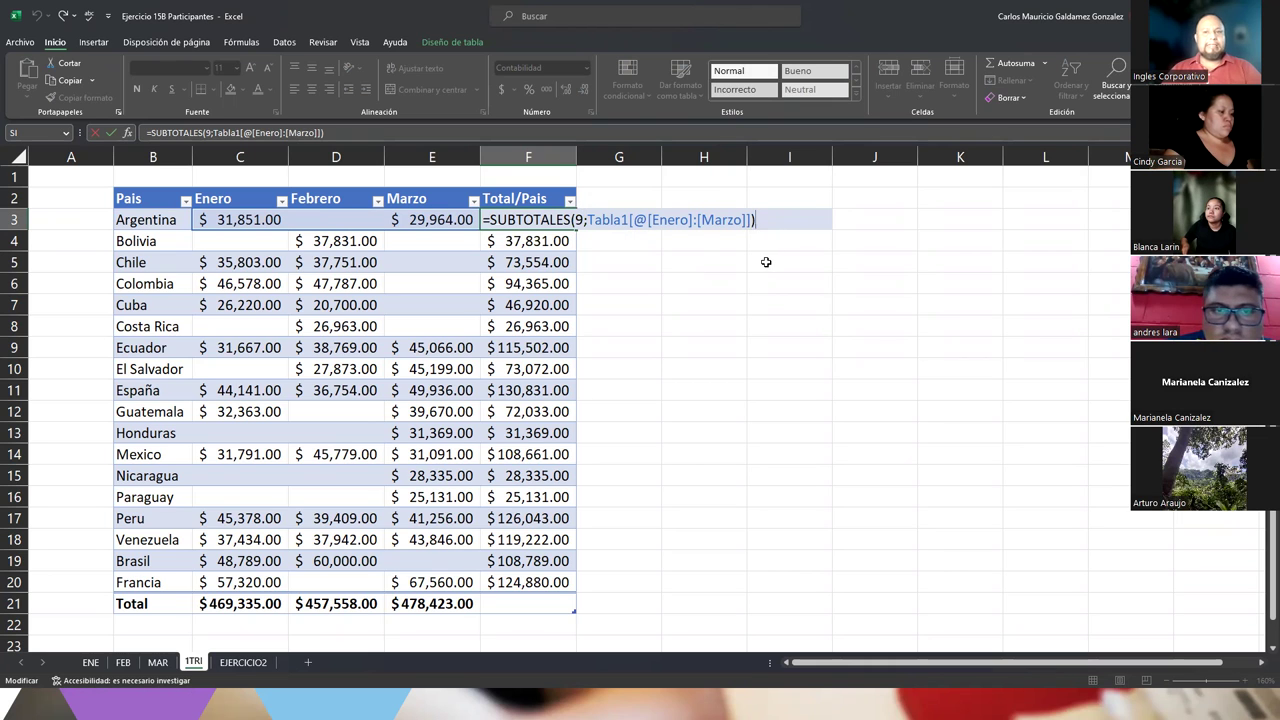
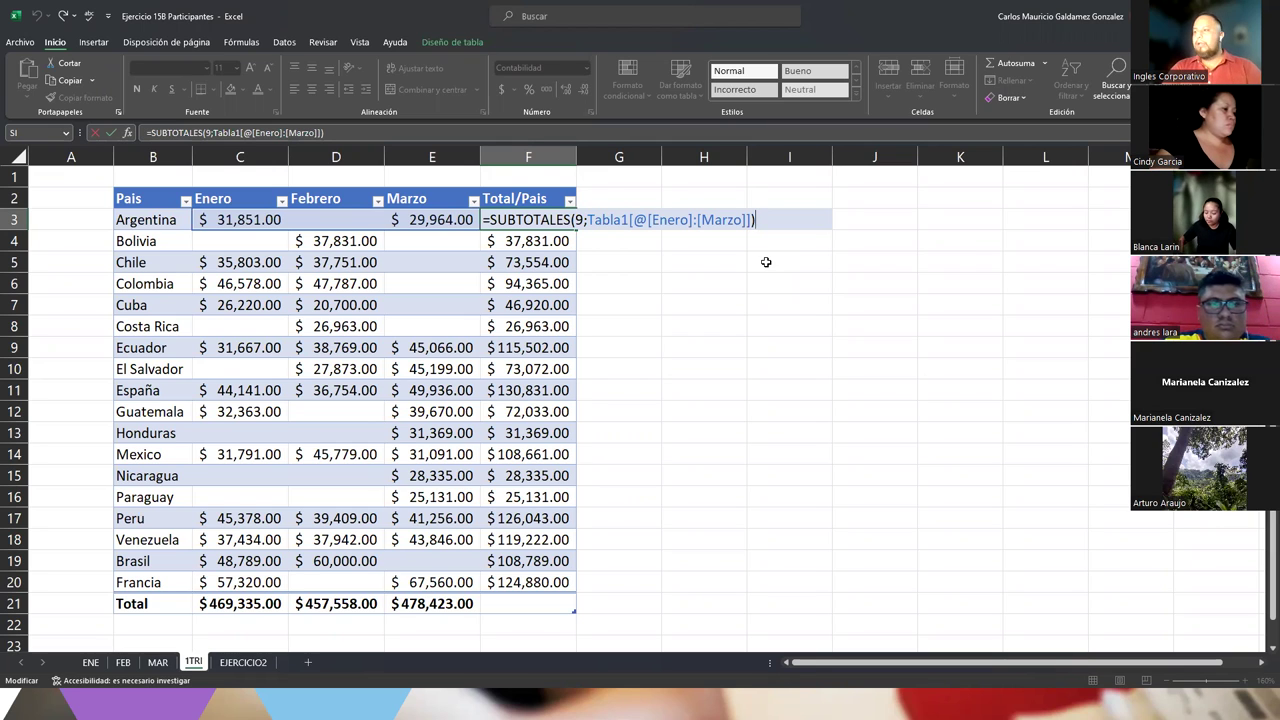
key(Return)
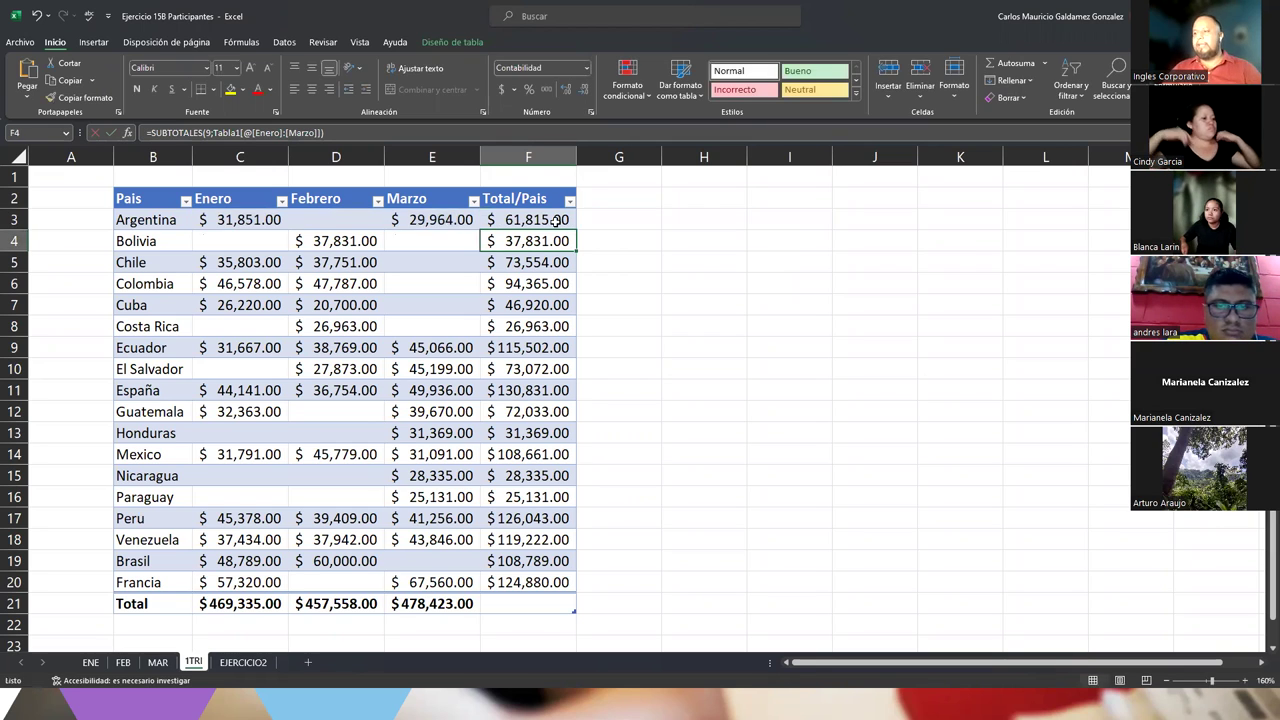
drag(505, 222, 535, 582)
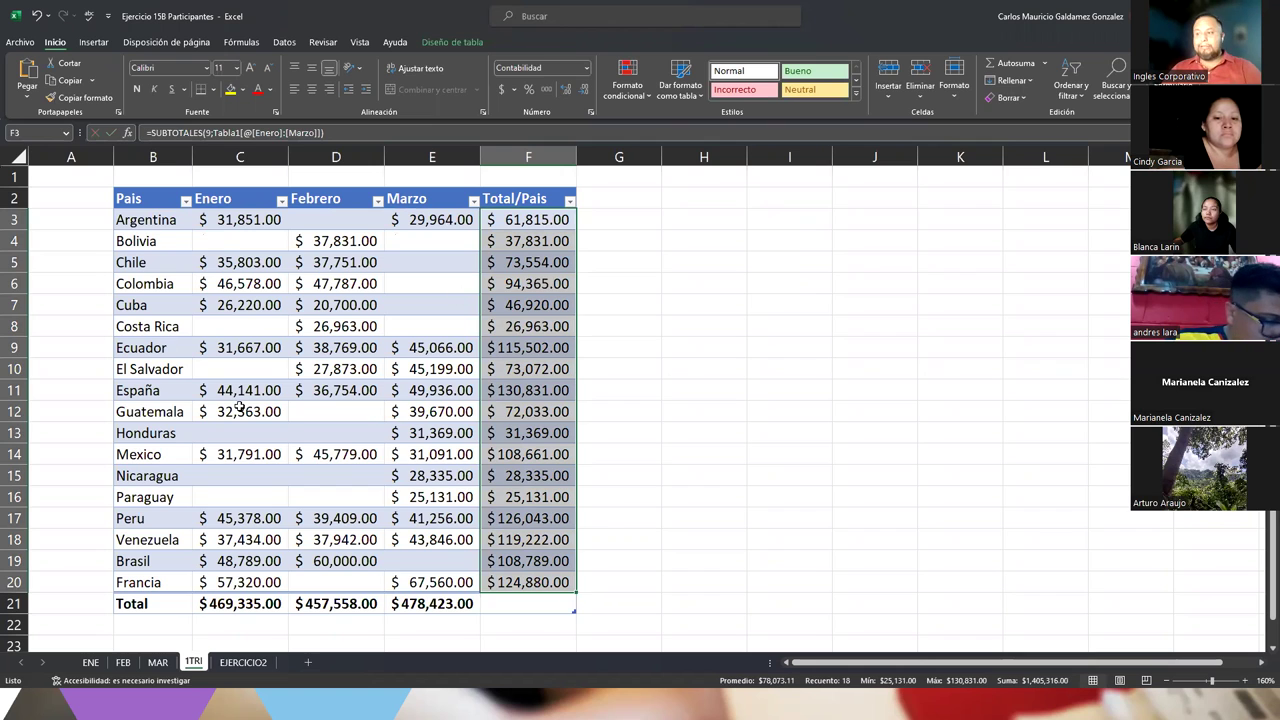
click(508, 304)
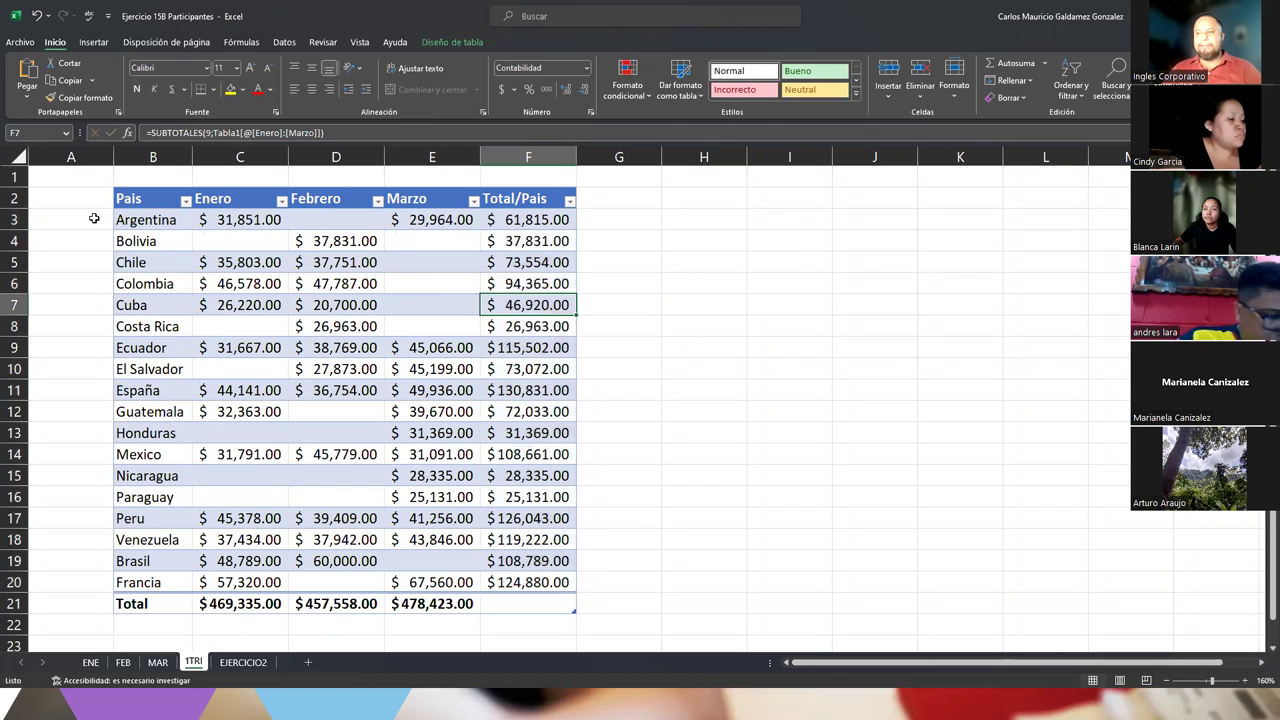
click(144, 200)
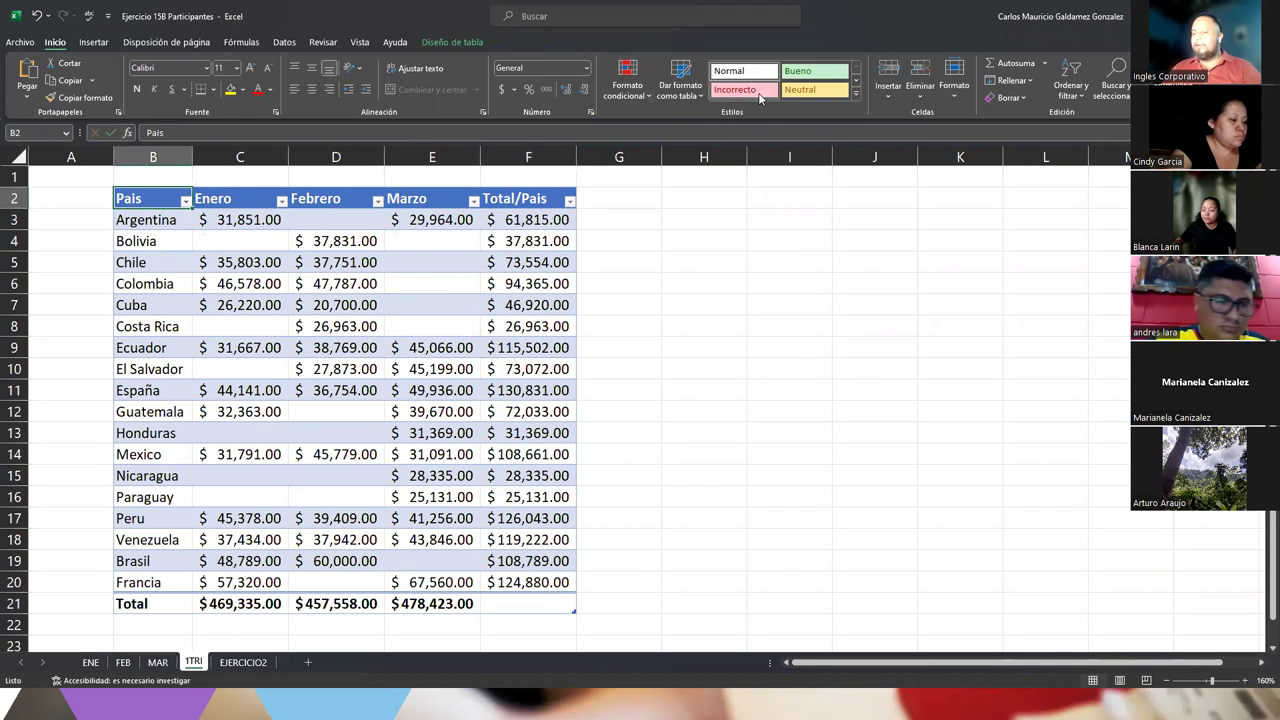
Step: Clear the formulas from the Total/Pais column in F3:F20
click(538, 219)
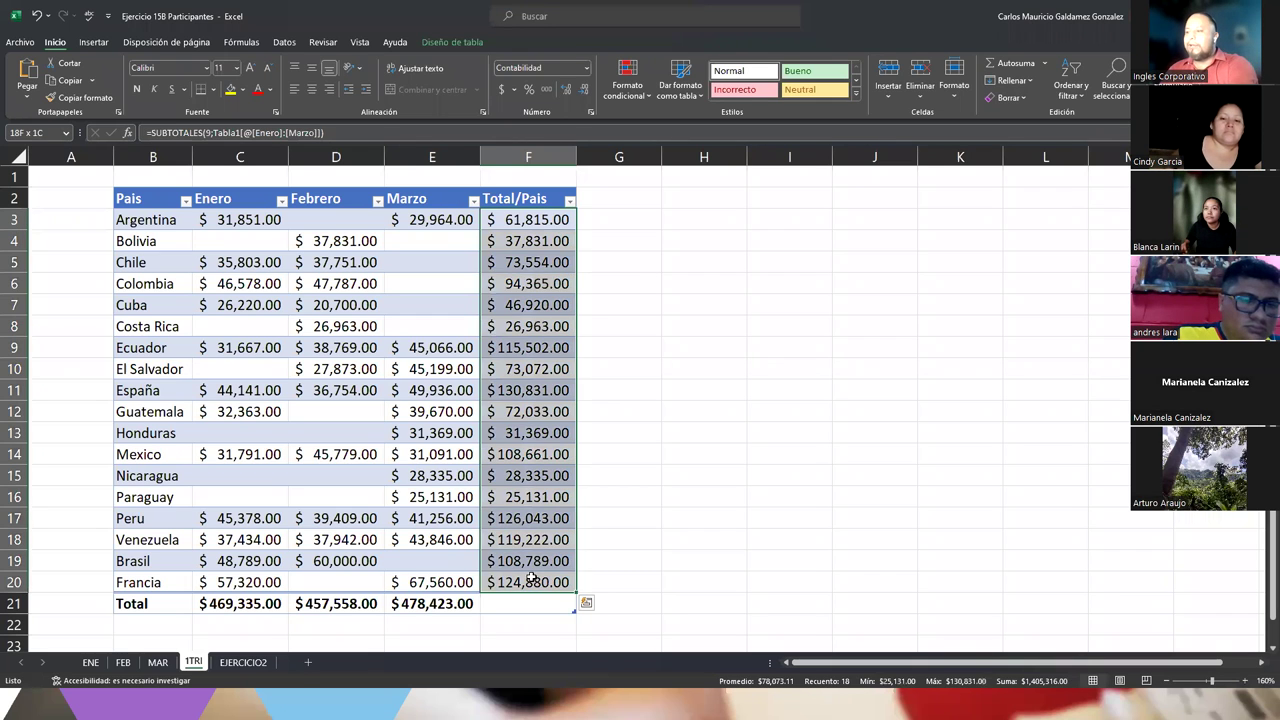
key(Delete)
Step: Enter a SUBTOTALES formula in F3 using function 9 (SUMA) across Argentina's Enero to Marzo values, filling the Total/Pais column
click(528, 219)
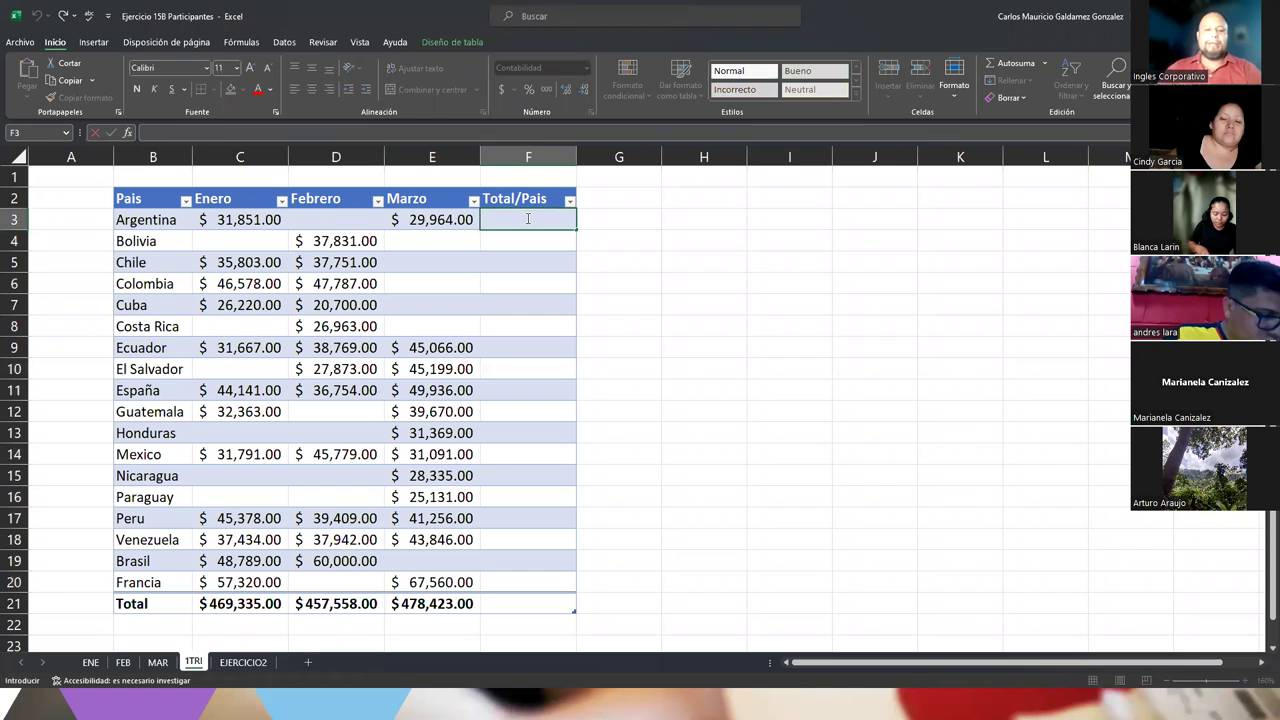
text(=subtot)
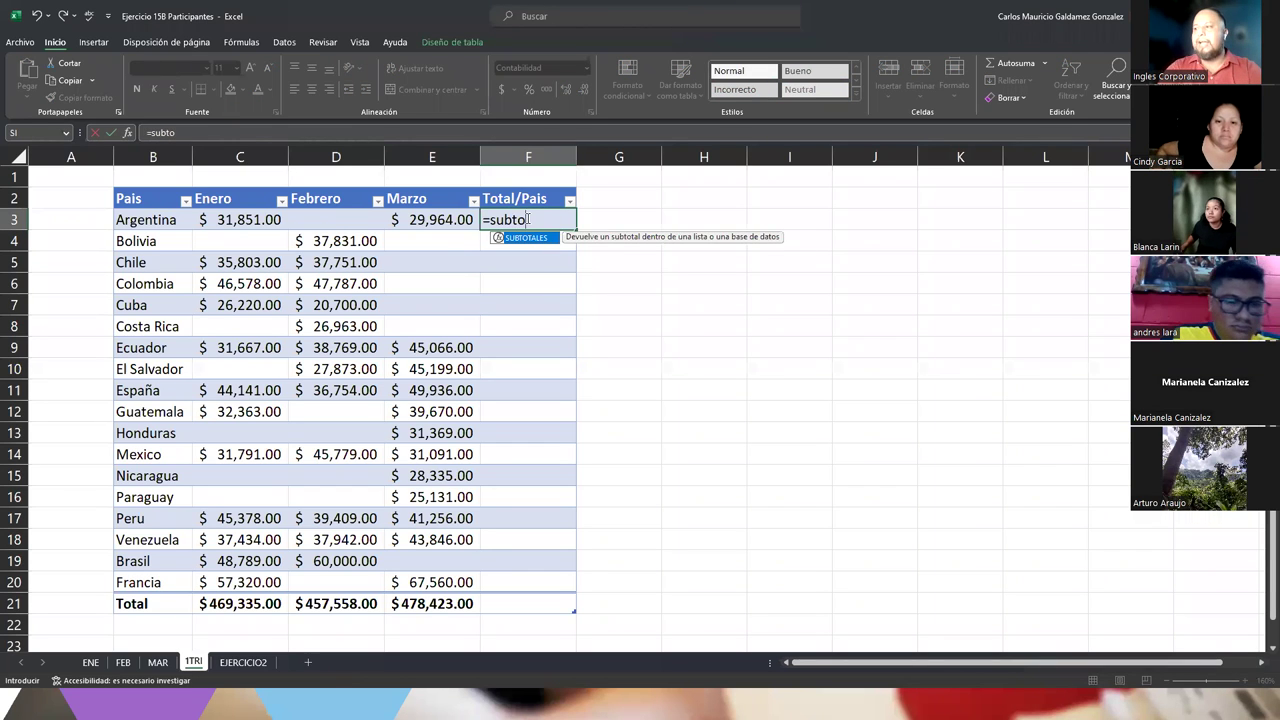
key(Tab)
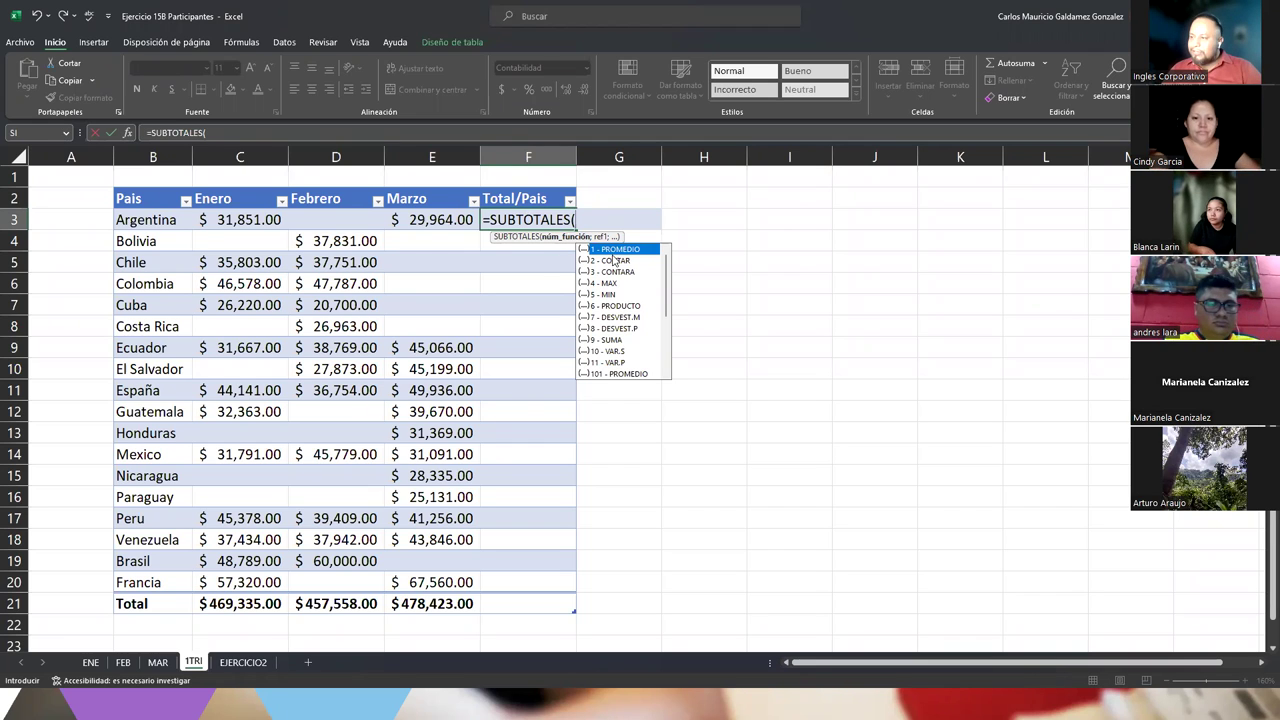
scroll(666, 291, down, 5)
scroll(668, 280, up, 5)
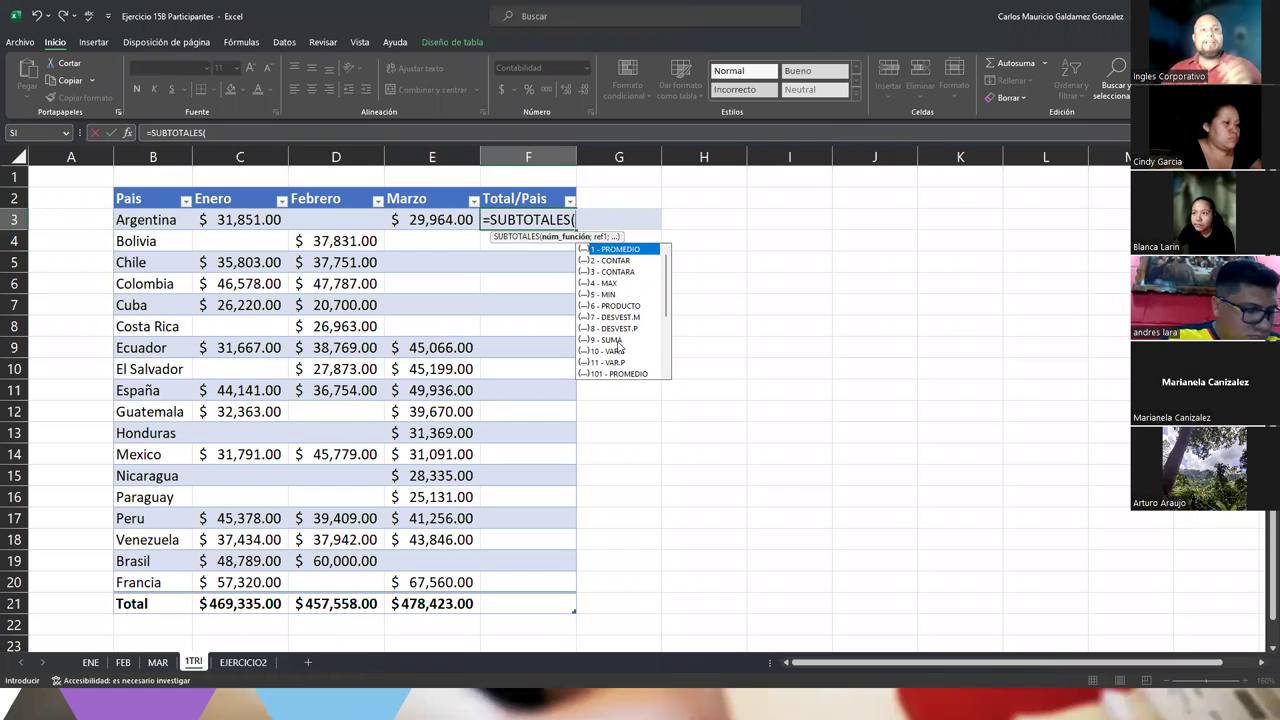
click(620, 341)
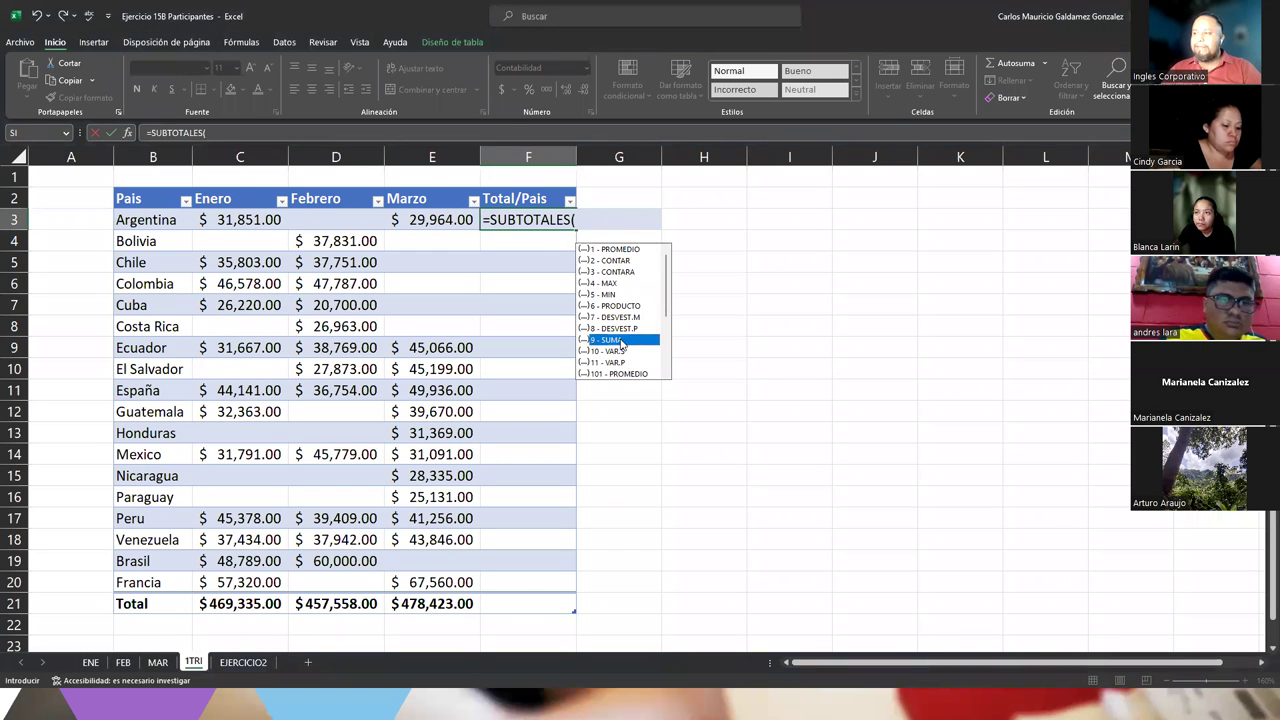
double_click(620, 341)
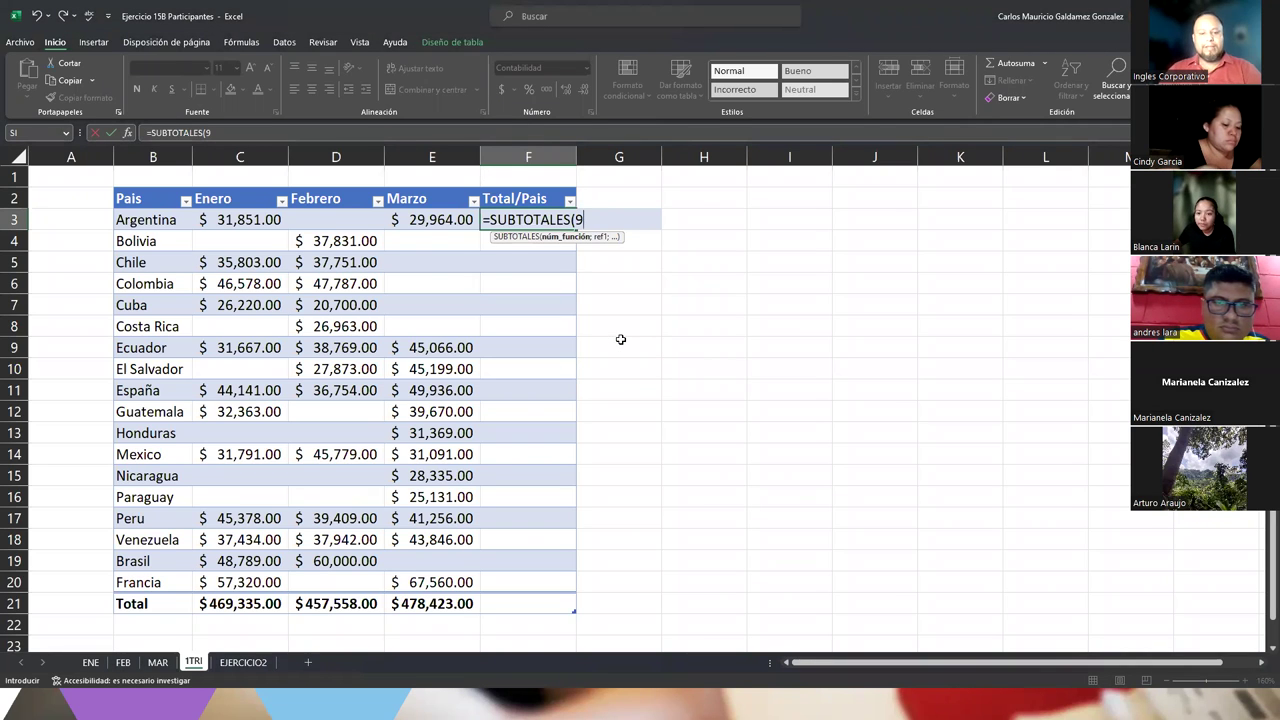
text(;)
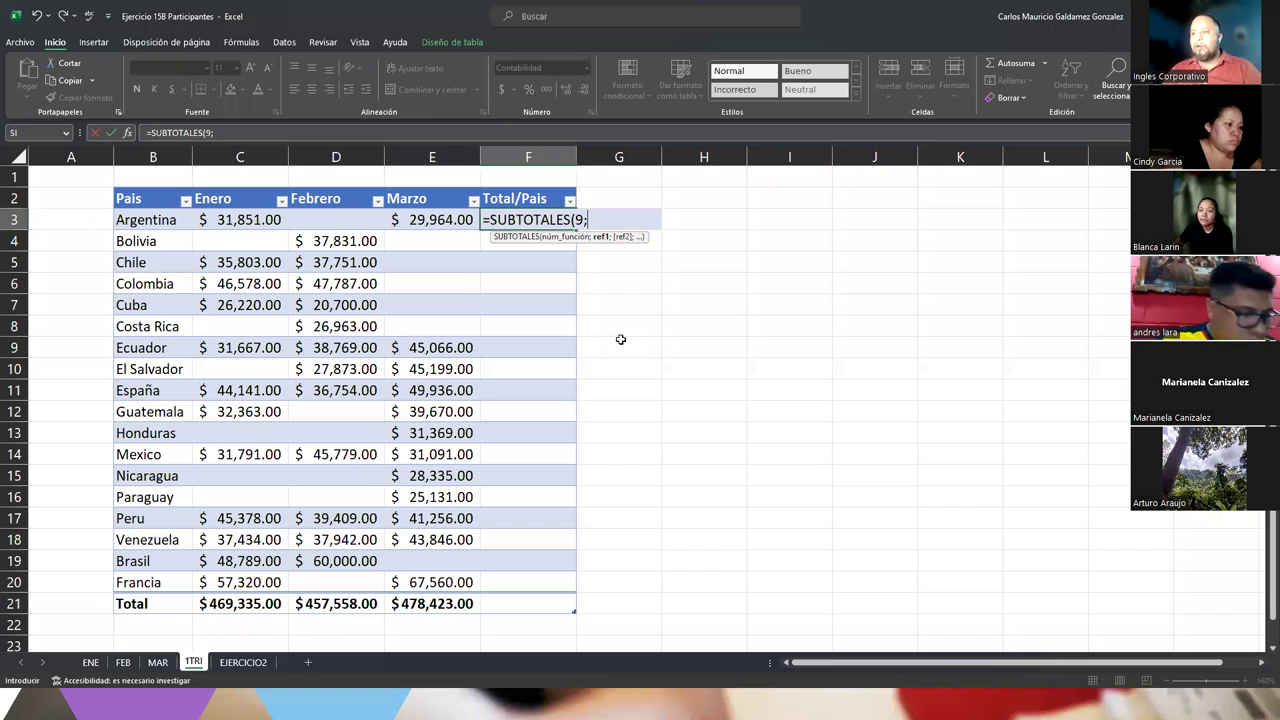
drag(246, 219, 397, 221)
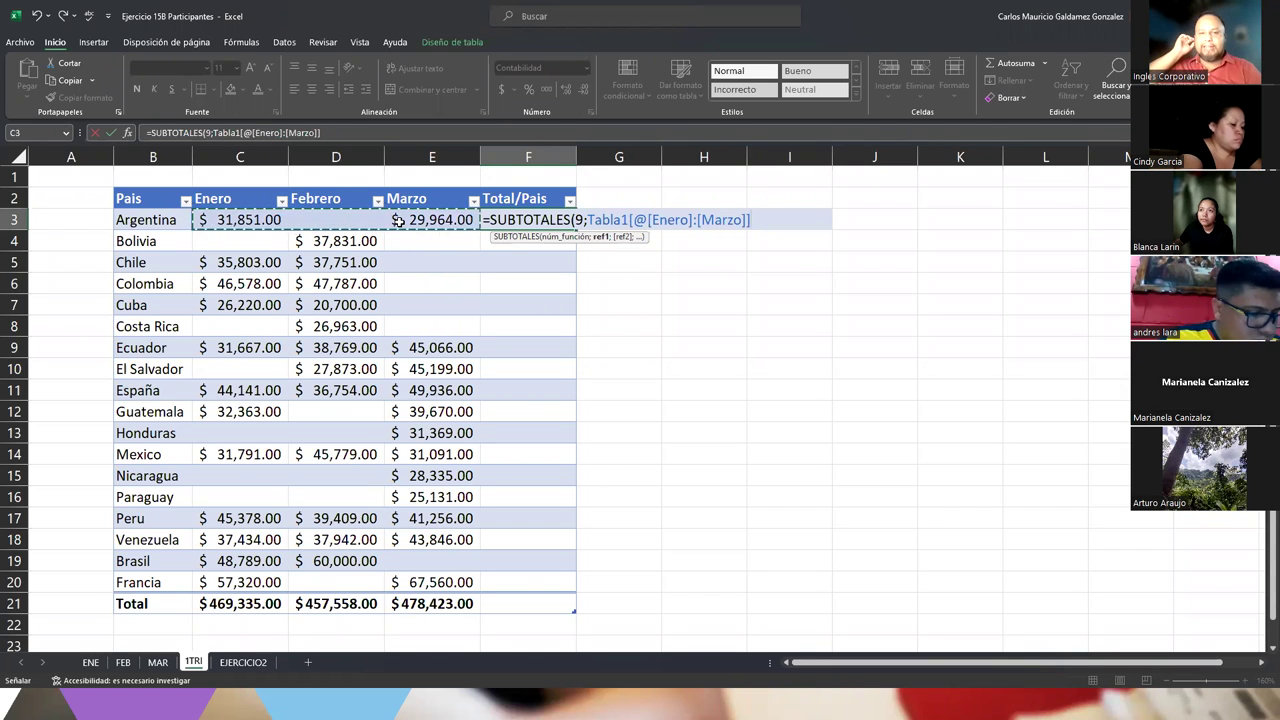
text())
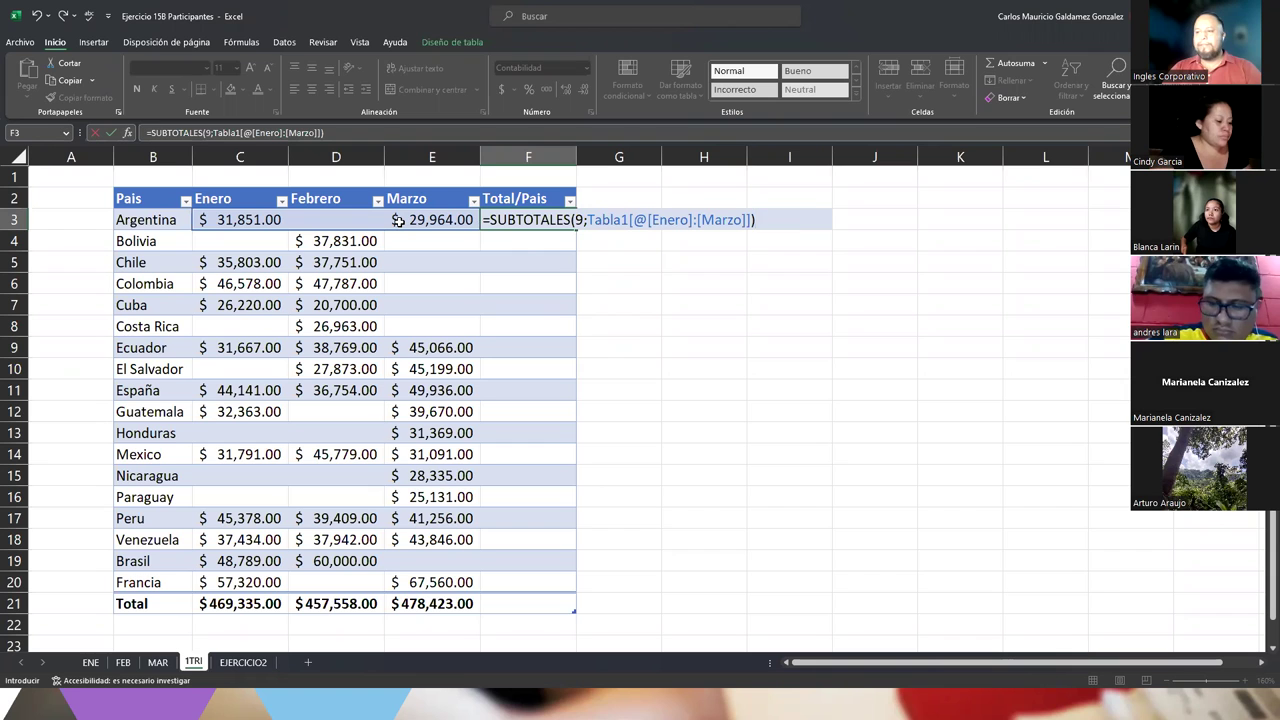
key(Return)
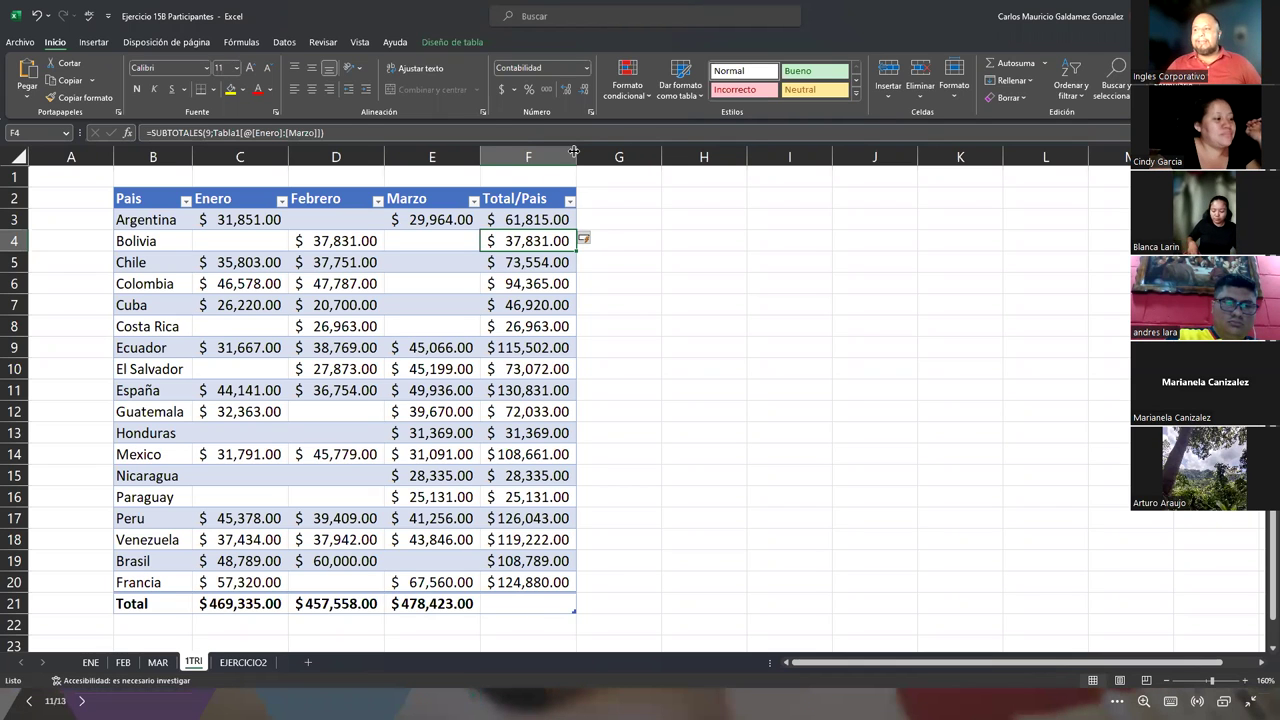
Step: Apply the Suma function to the Total/Pais column's total-row cell, F21
drag(500, 221, 567, 590)
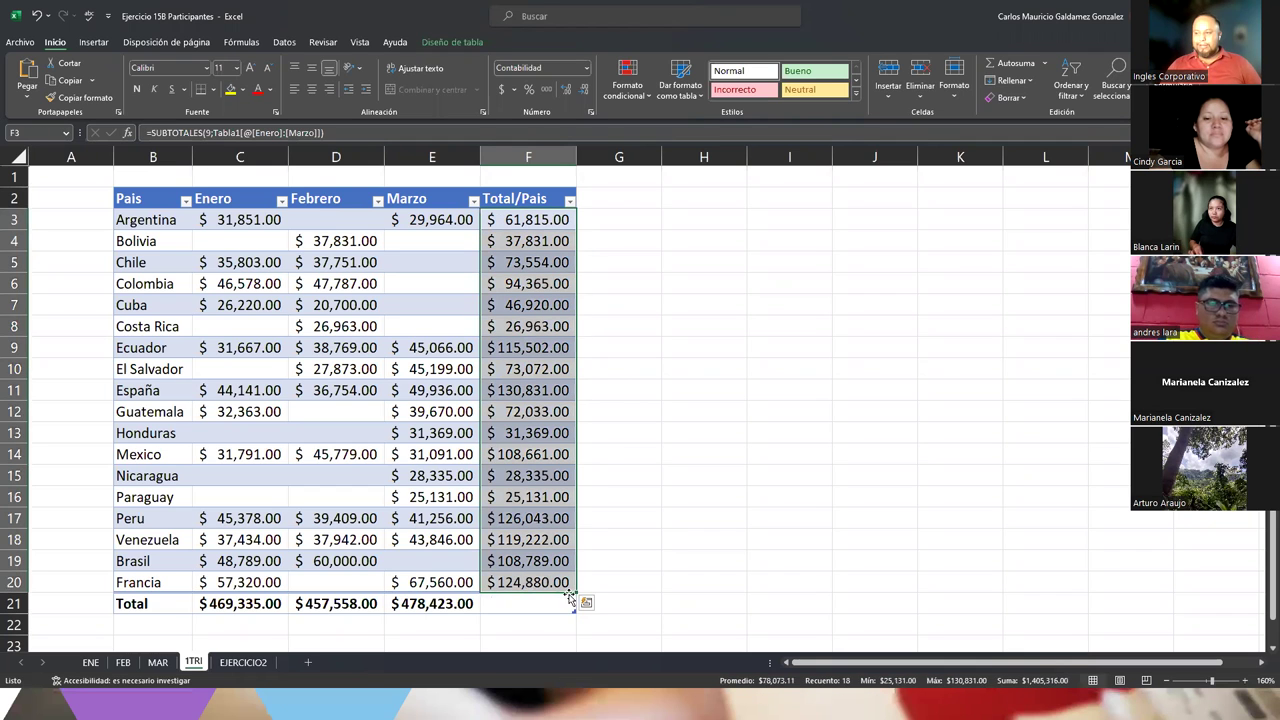
click(570, 603)
click(585, 611)
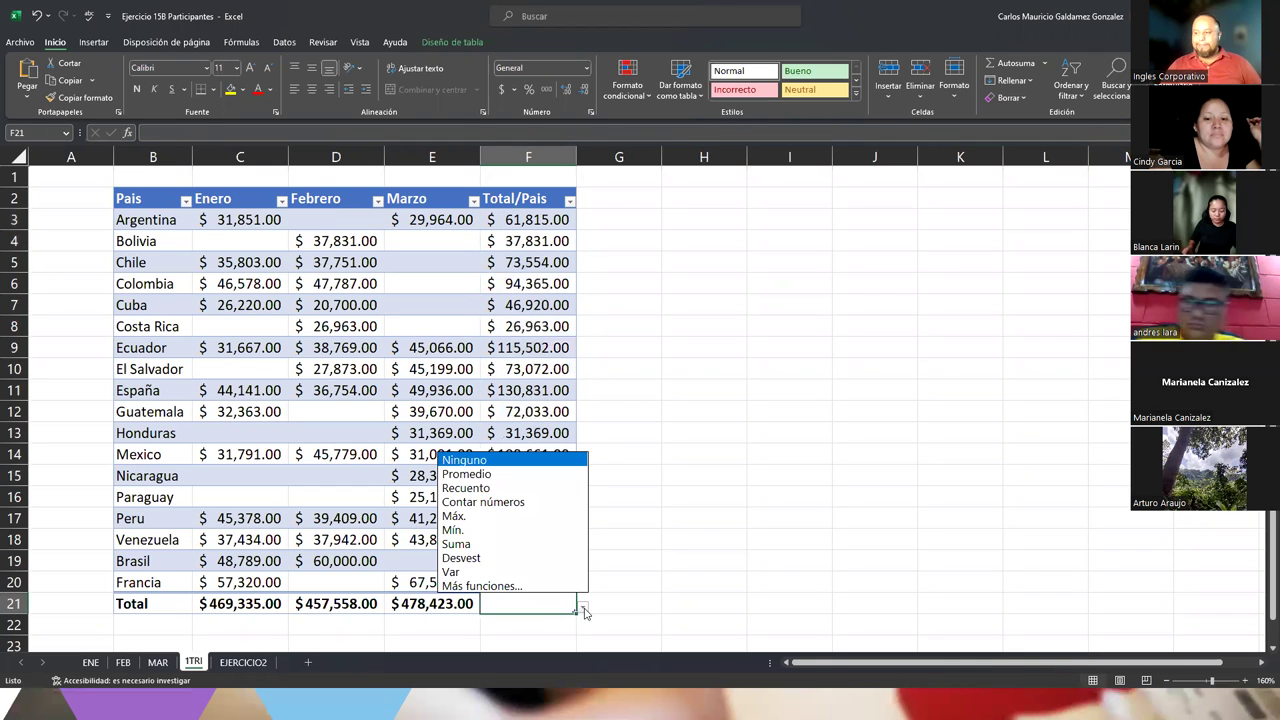
click(466, 543)
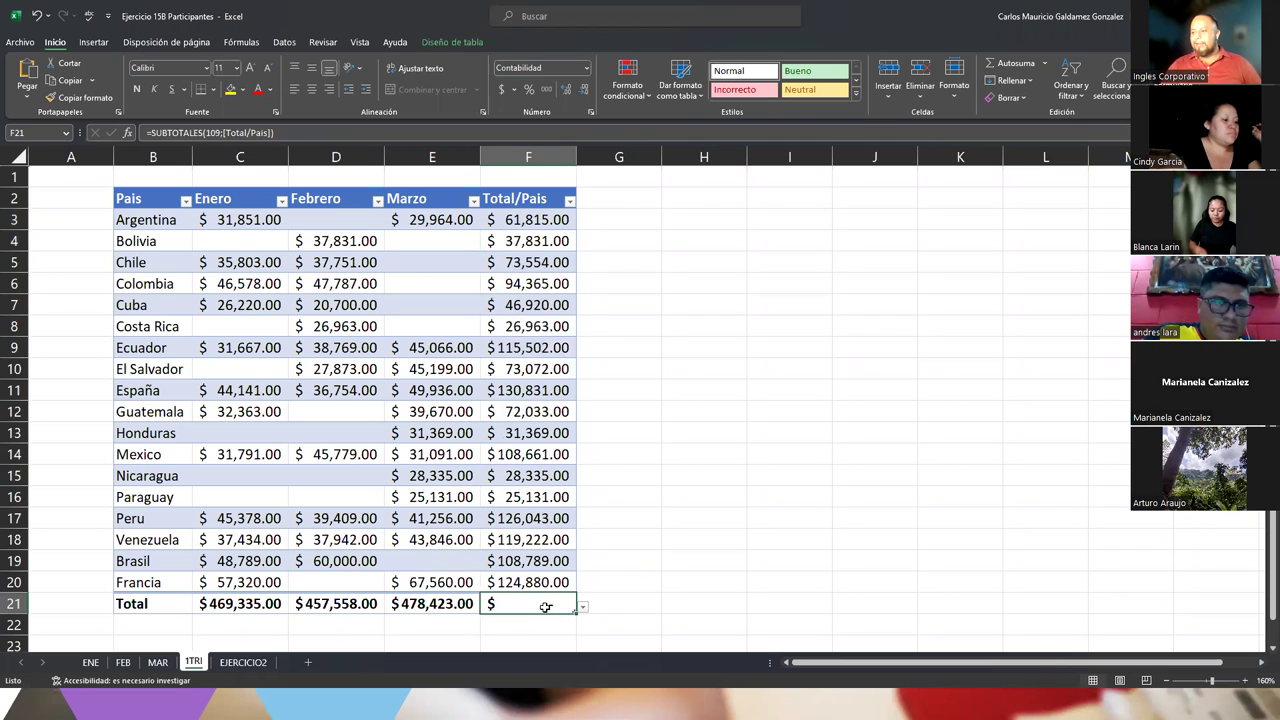
Step: Change the function number in F21's SUBTOTALES formula to 9
double_click(546, 605)
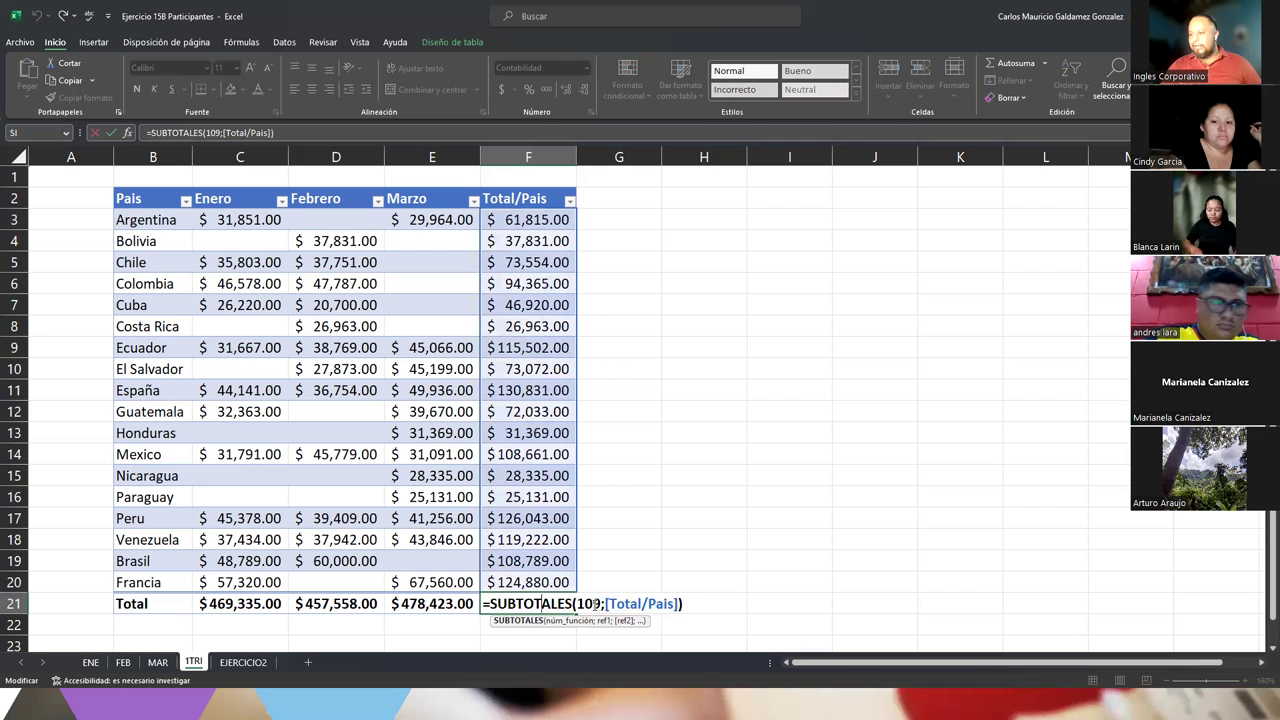
key(BackSpace)
key(BackSpace)
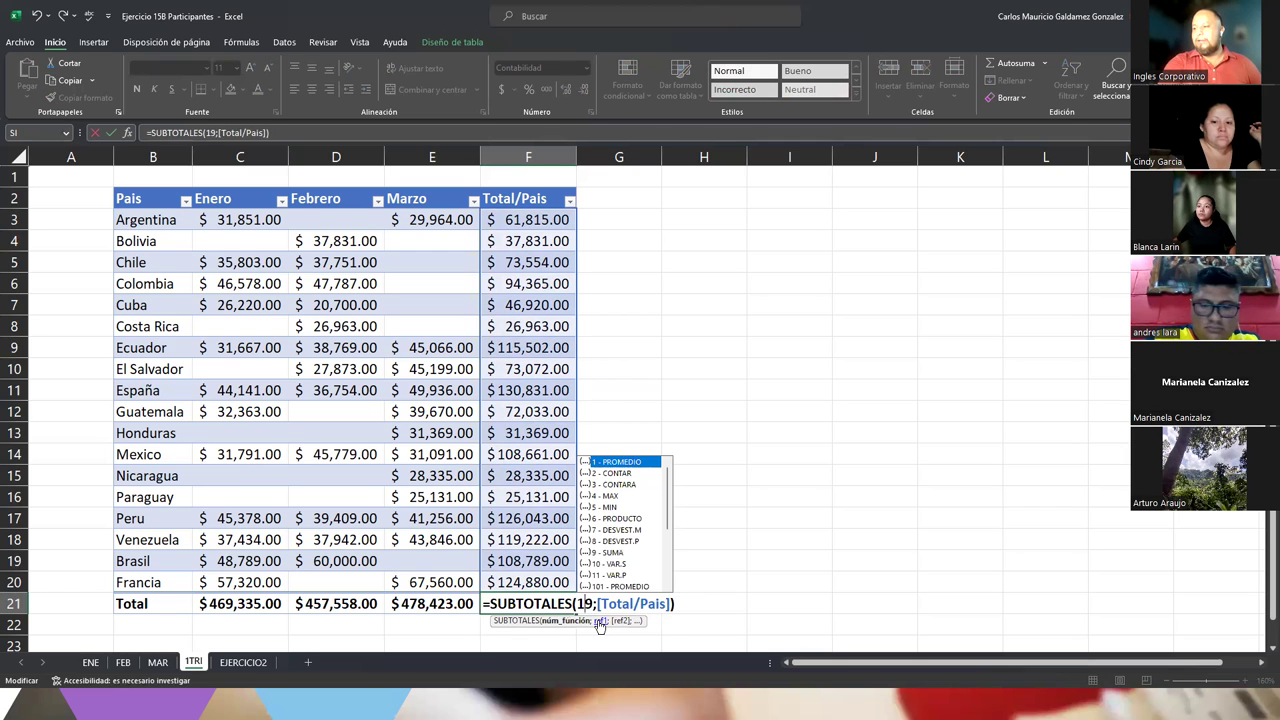
key(Down)
key(Down)
key(Down)
key(Down)
key(Down)
key(Down)
key(Down)
key(Down)
key(Down)
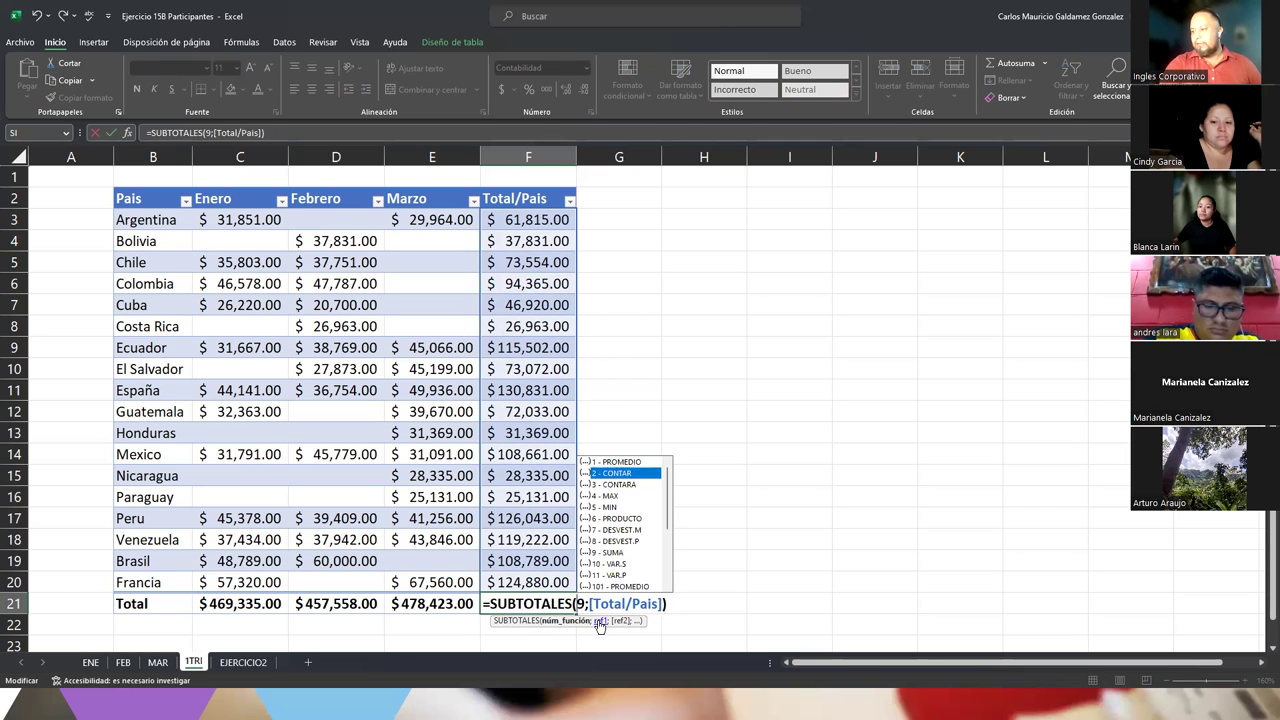
key(Return)
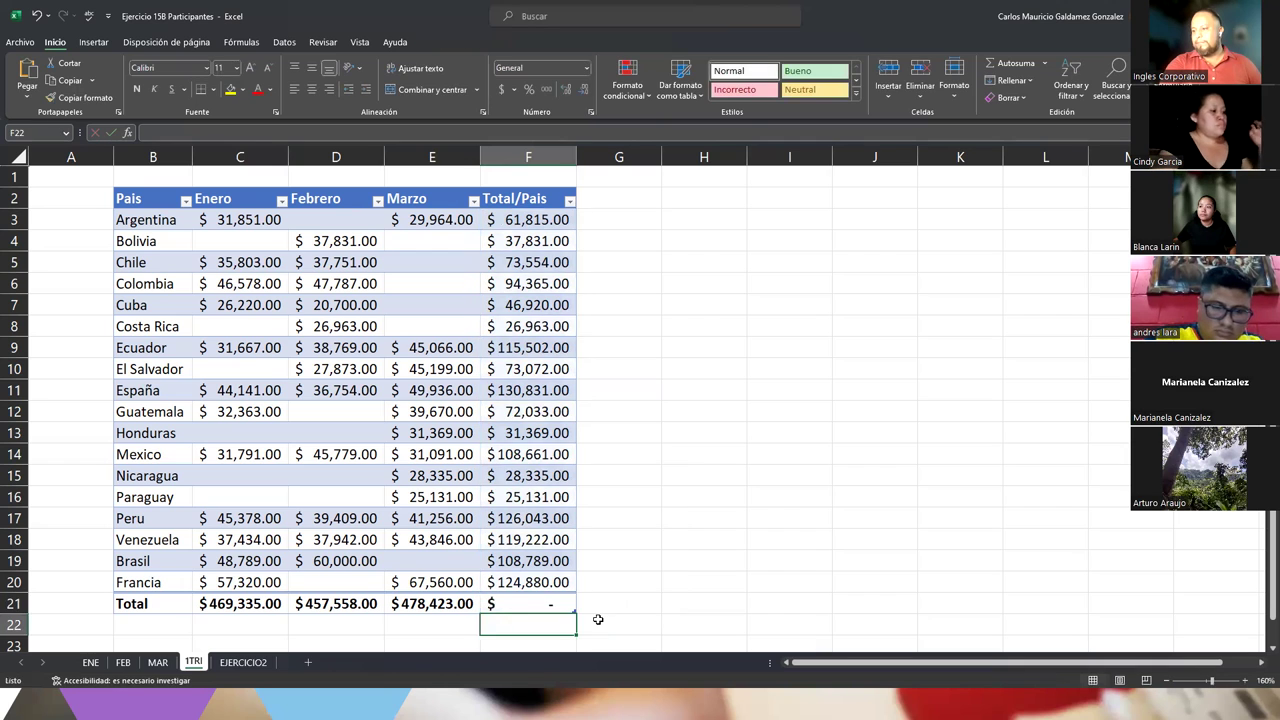
Step: Replace the formula in F21 with =SUMA([Total/Pais]) to total the country values in F3:F20
key(Up)
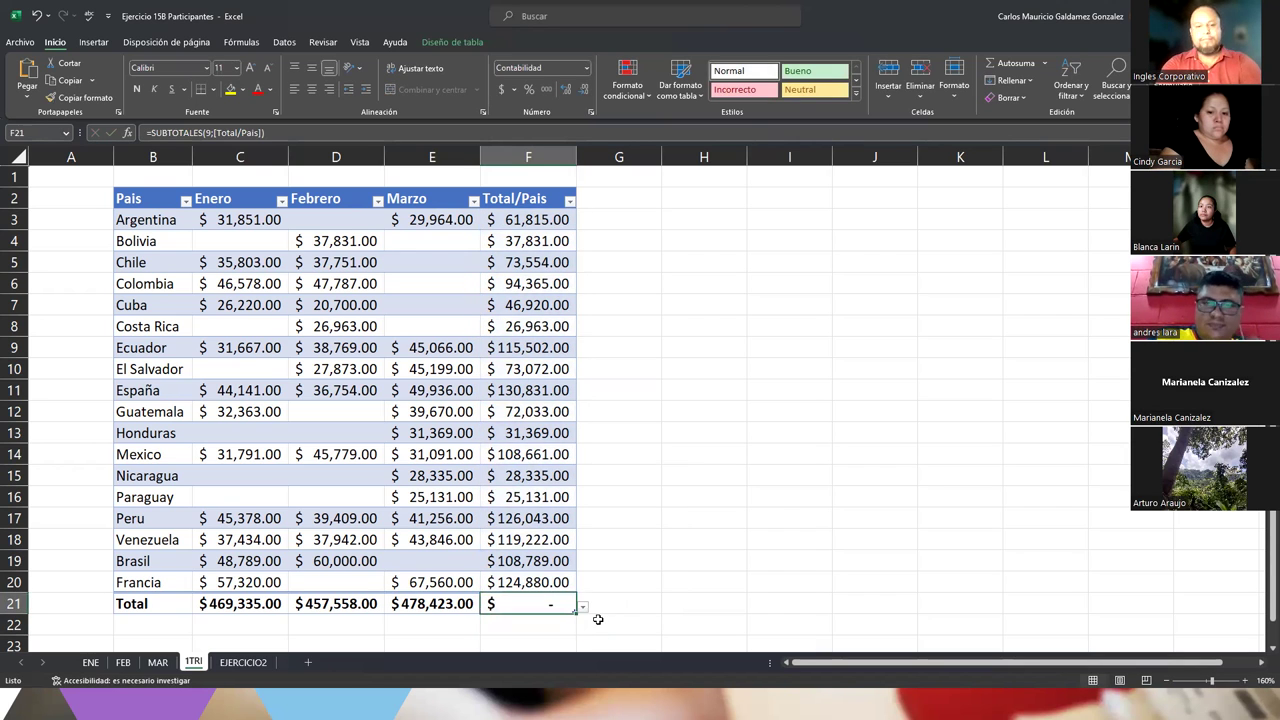
key(F2)
key(Left)
key(Left)
key(Left)
key(Left)
key(Left)
key(Left)
key(Left)
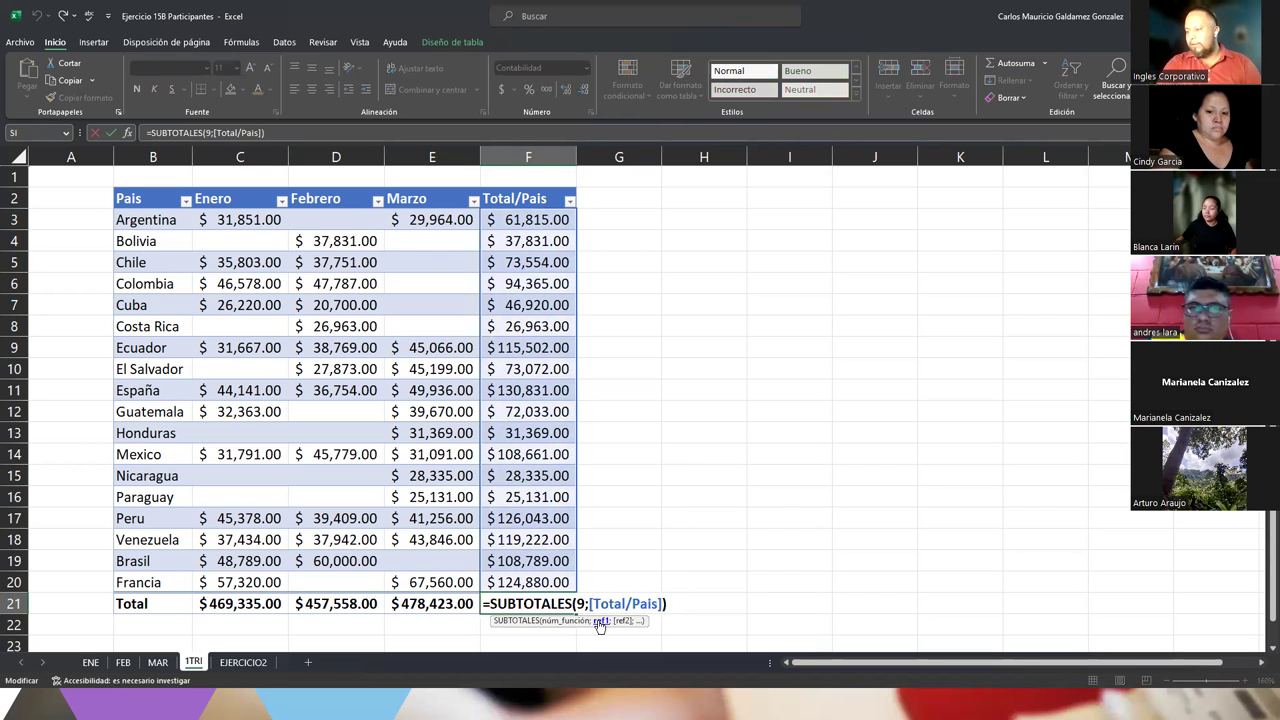
key(Left)
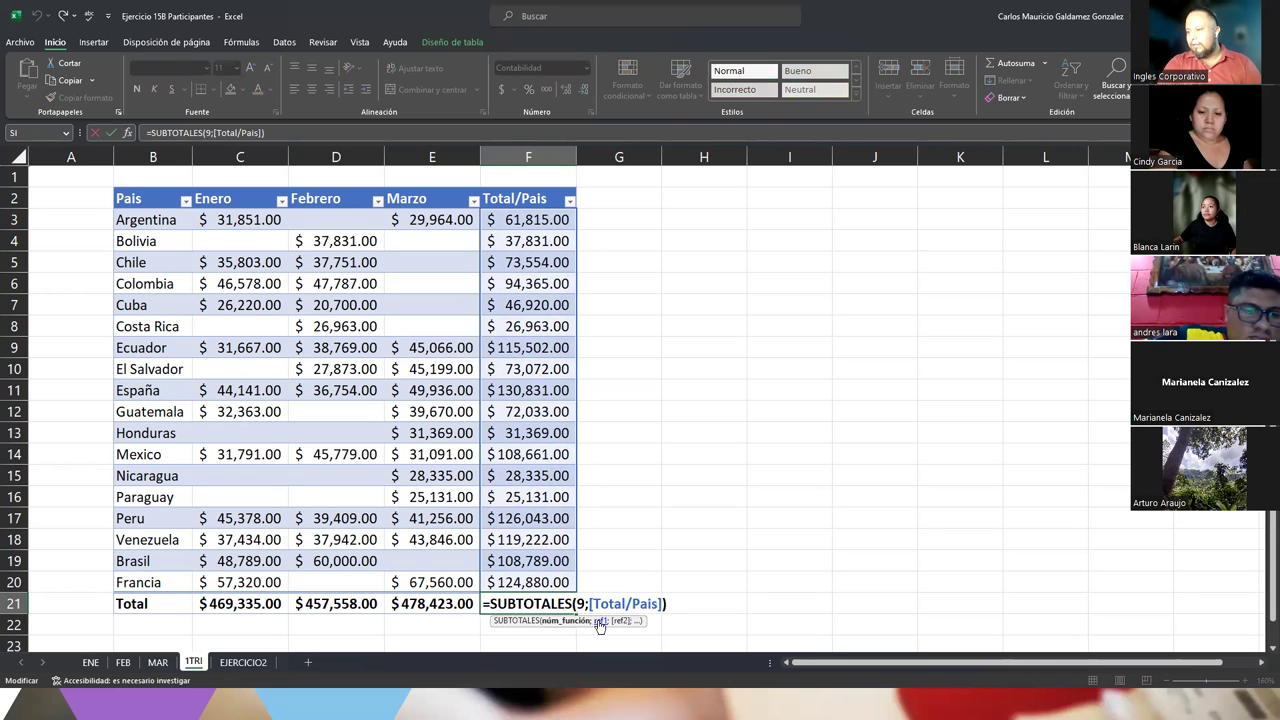
key(Right)
key(Right)
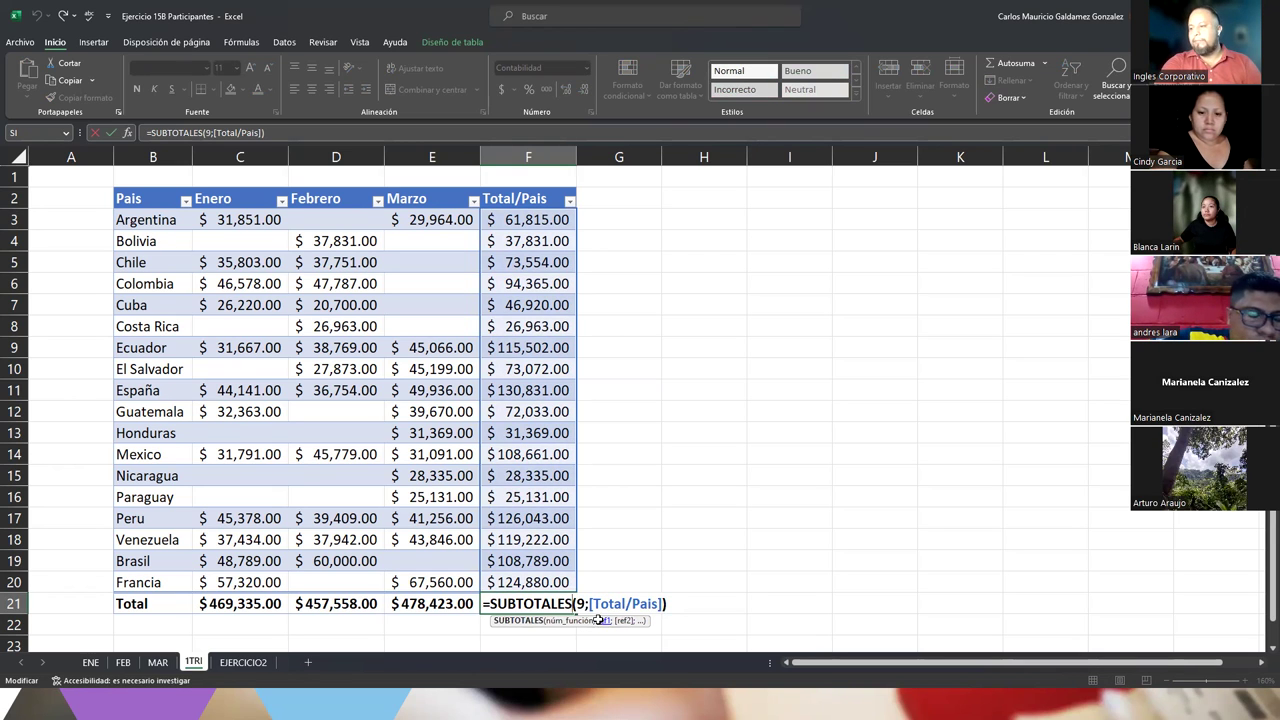
key(End)
key(BackSpace)
key(BackSpace)
key(BackSpace)
key(BackSpace)
key(BackSpace)
key(BackSpace)
key(BackSpace)
key(BackSpace)
key(BackSpace)
key(BackSpace)
key(BackSpace)
key(BackSpace)
key(BackSpace)
key(BackSpace)
key(BackSpace)
key(BackSpace)
key(BackSpace)
key(BackSpace)
key(BackSpace)
key(BackSpace)
key(BackSpace)
key(BackSpace)
key(BackSpace)
key(BackSpace)
key(BackSpace)
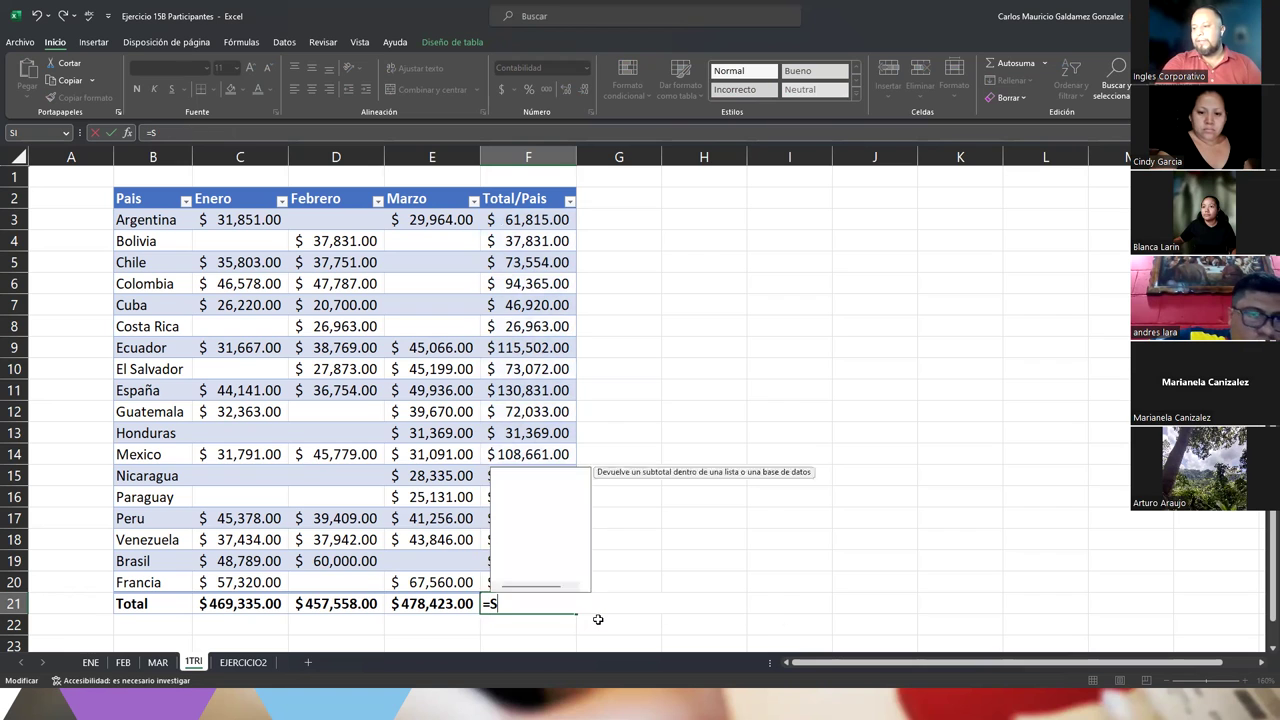
text(uma)
key(Tab)
drag(528, 219, 528, 582)
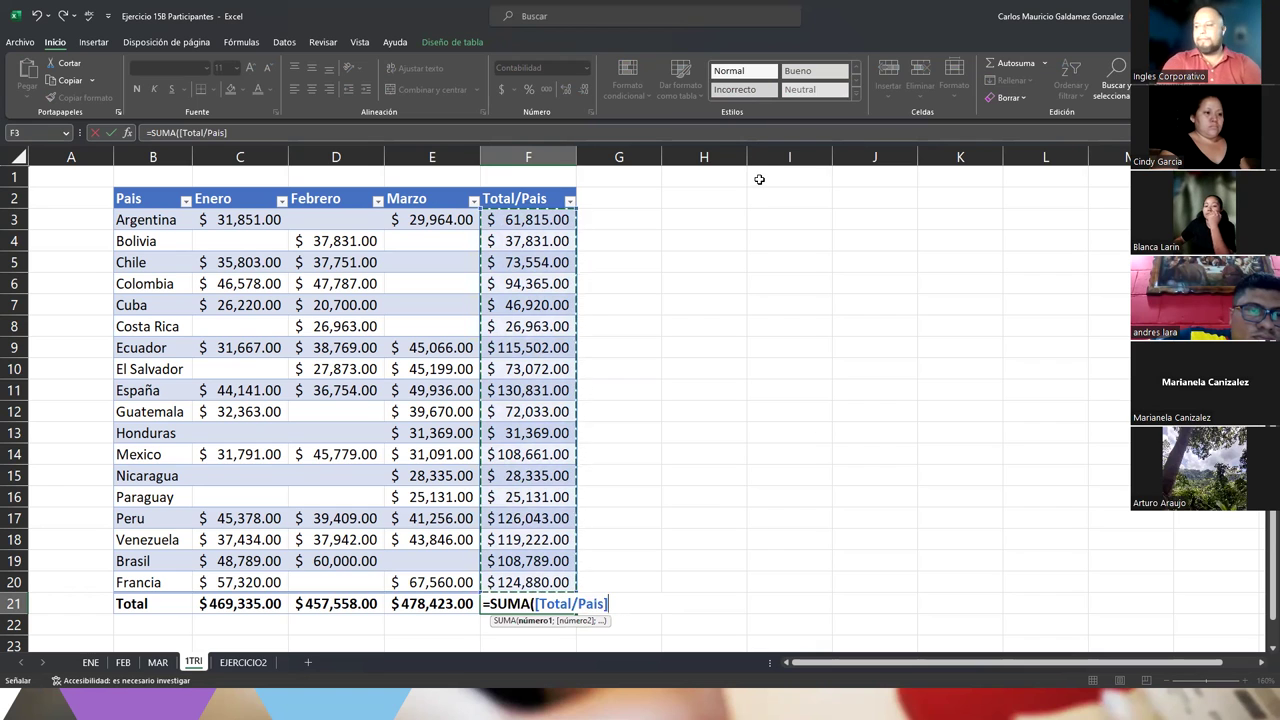
text())
key(Return)
key(Up)
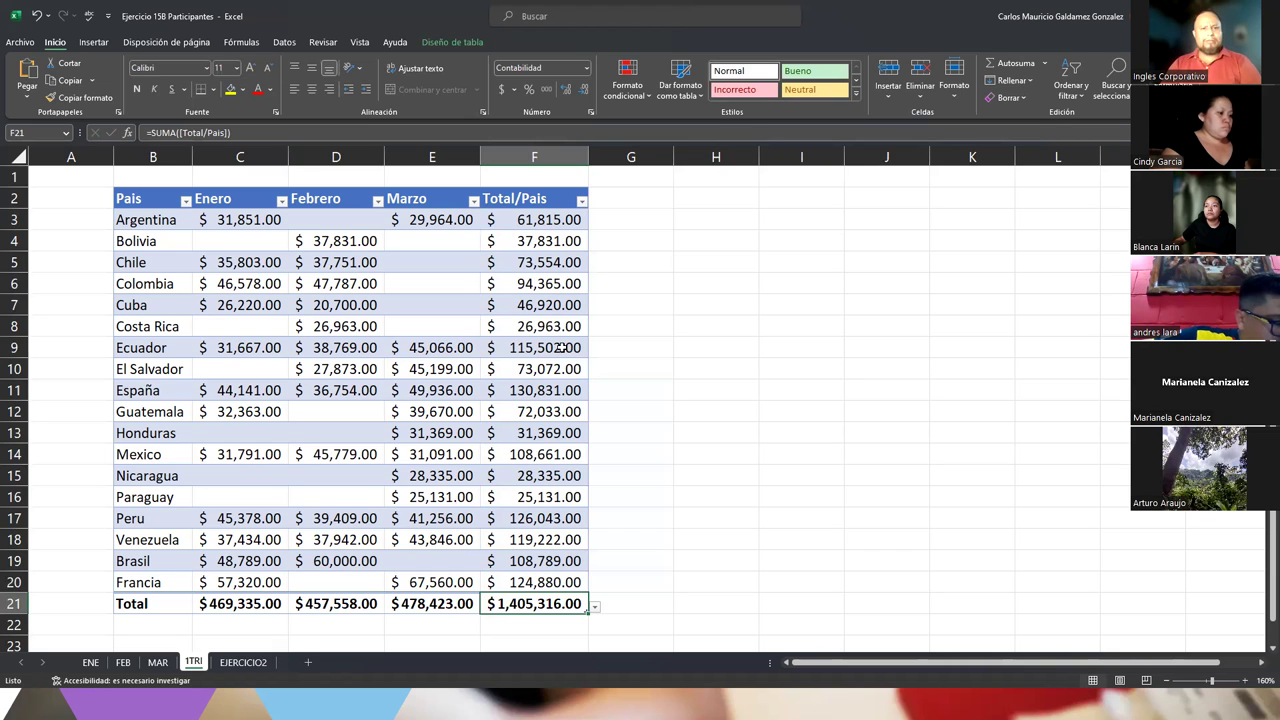
Step: Examine the SUBTOTALES formulas in the Total/Pais column against the monthly values in the country rows
click(561, 347)
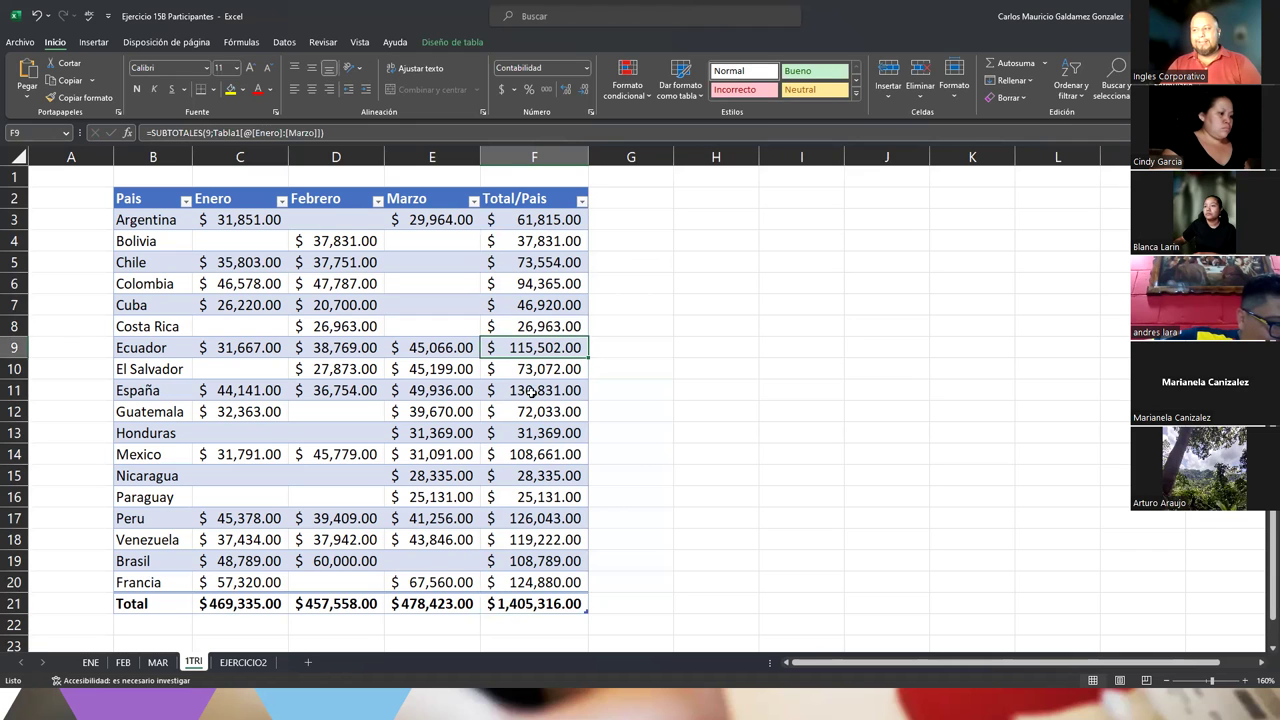
click(531, 392)
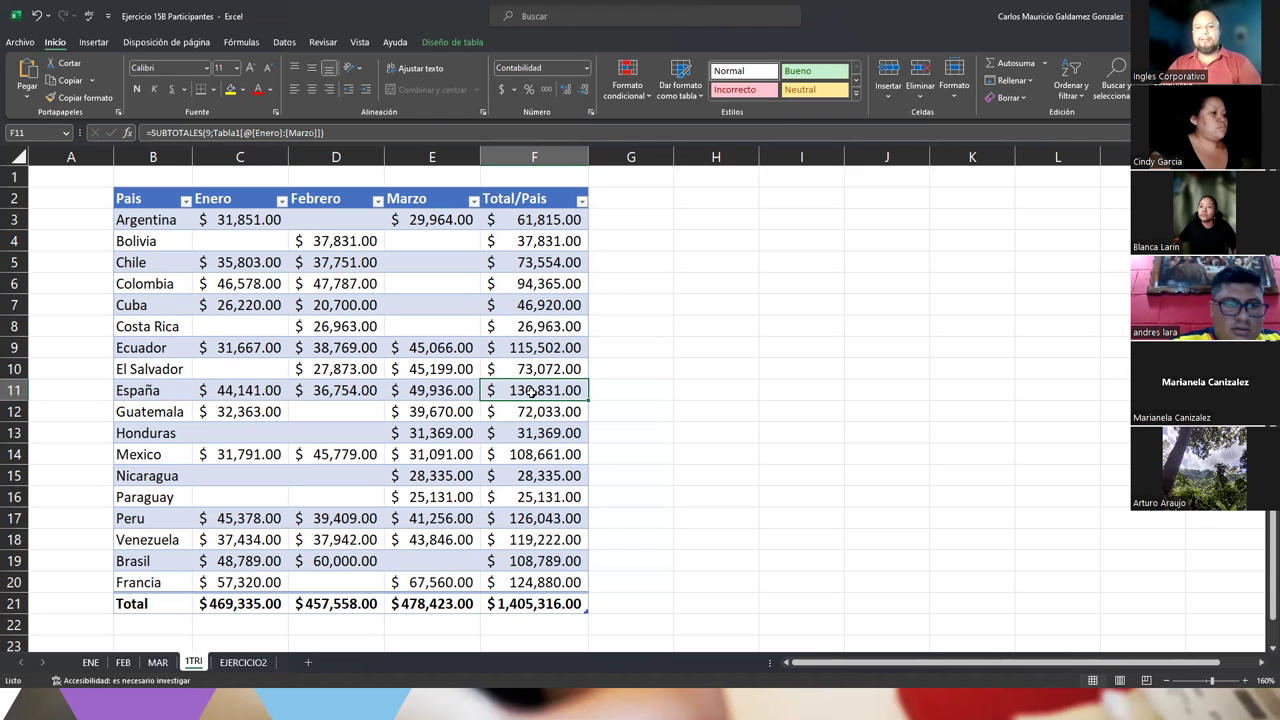
click(428, 355)
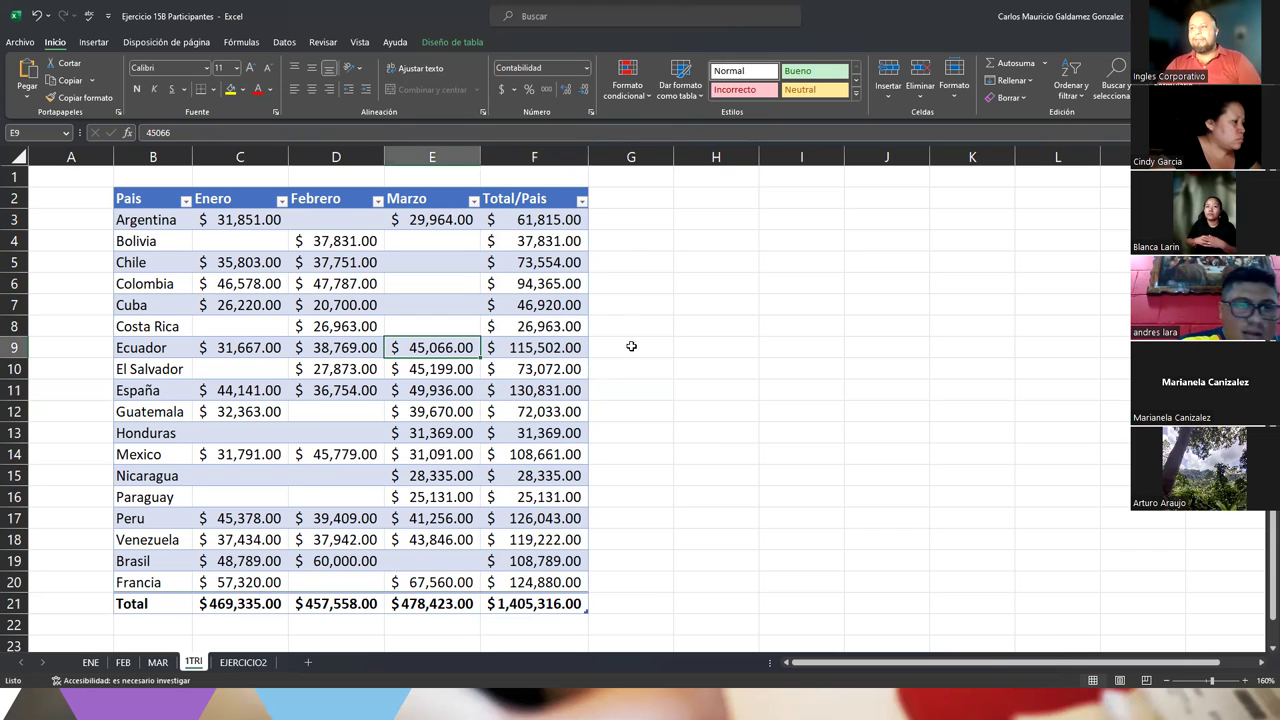
drag(512, 222, 510, 577)
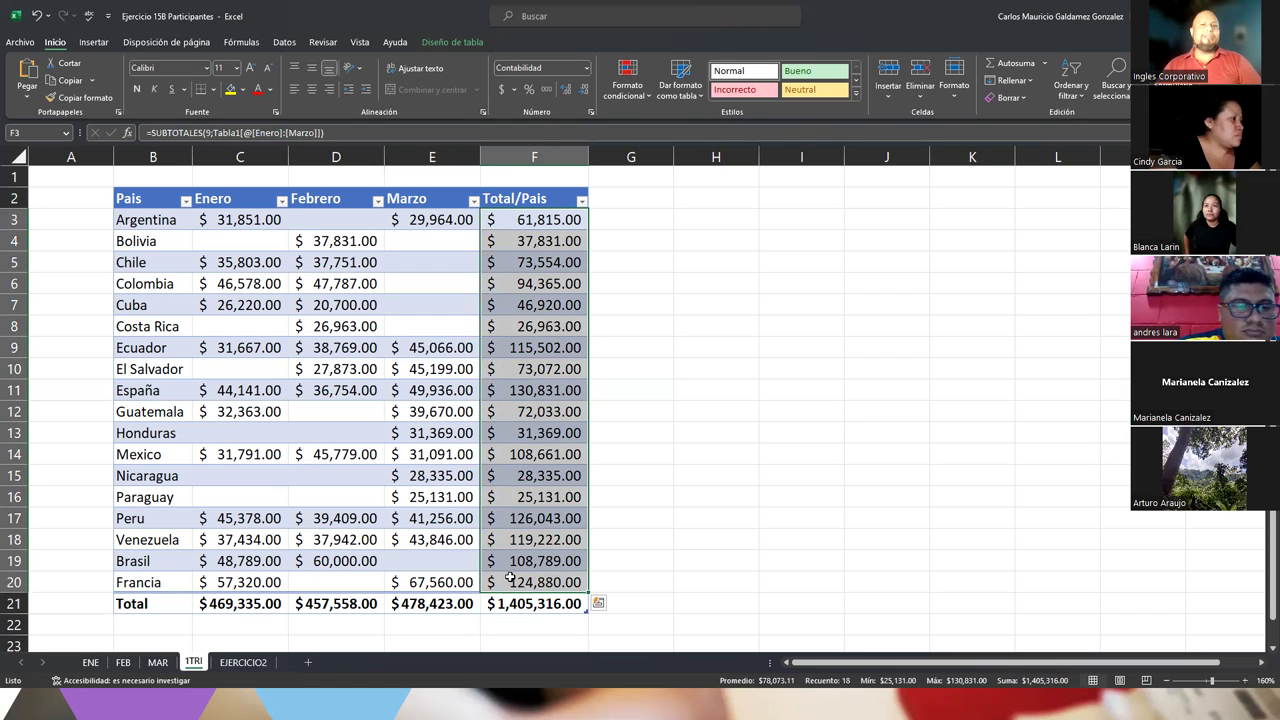
drag(243, 221, 394, 221)
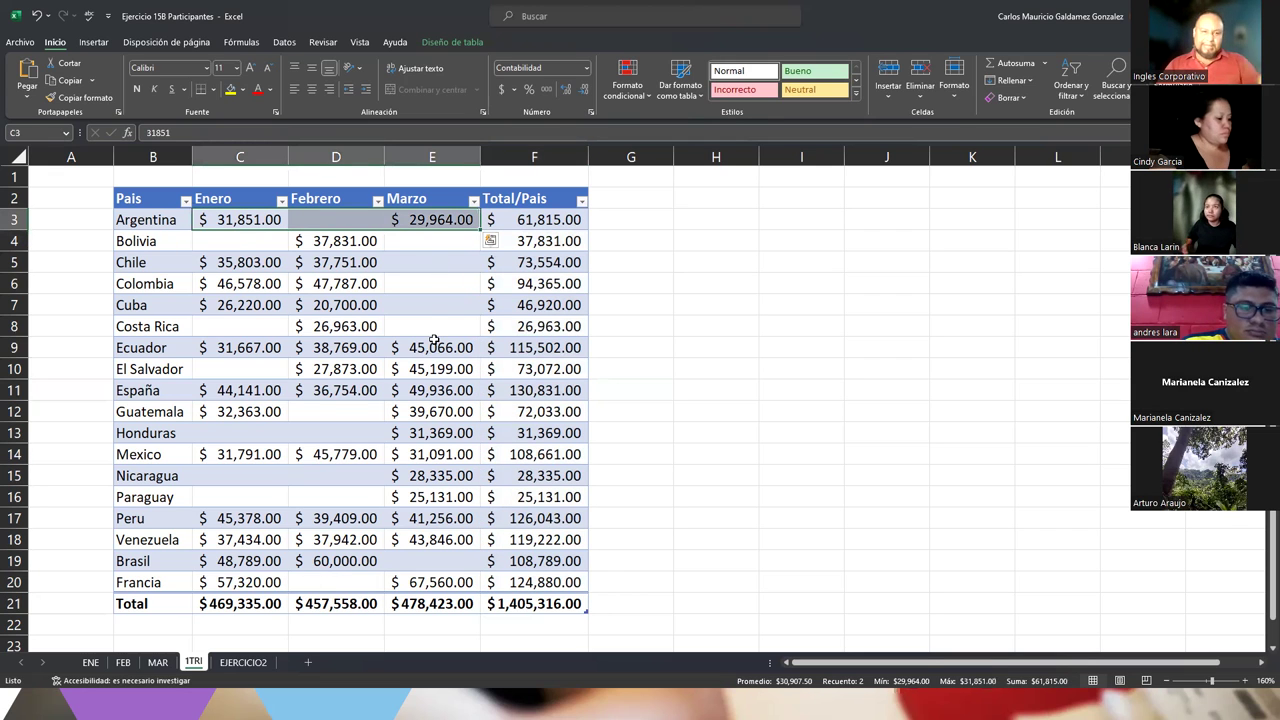
click(522, 215)
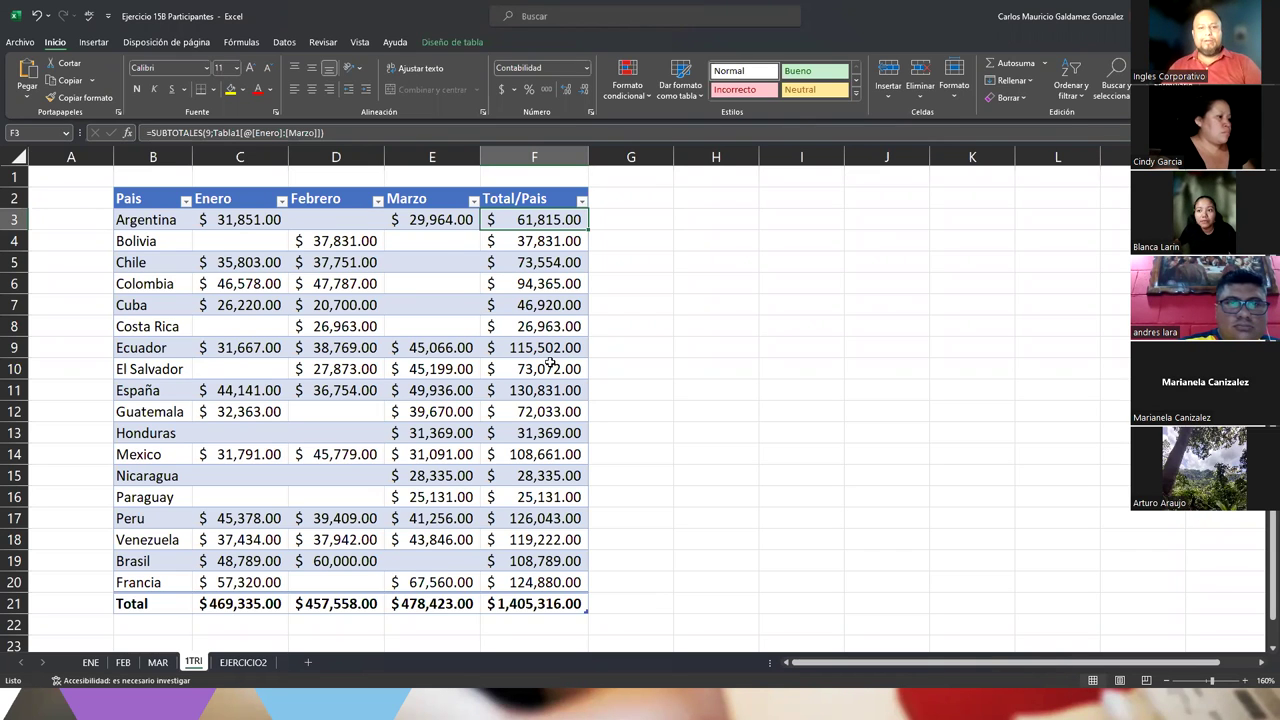
Step: Enter the header % in cell G2 to extend the table with a new column
click(597, 202)
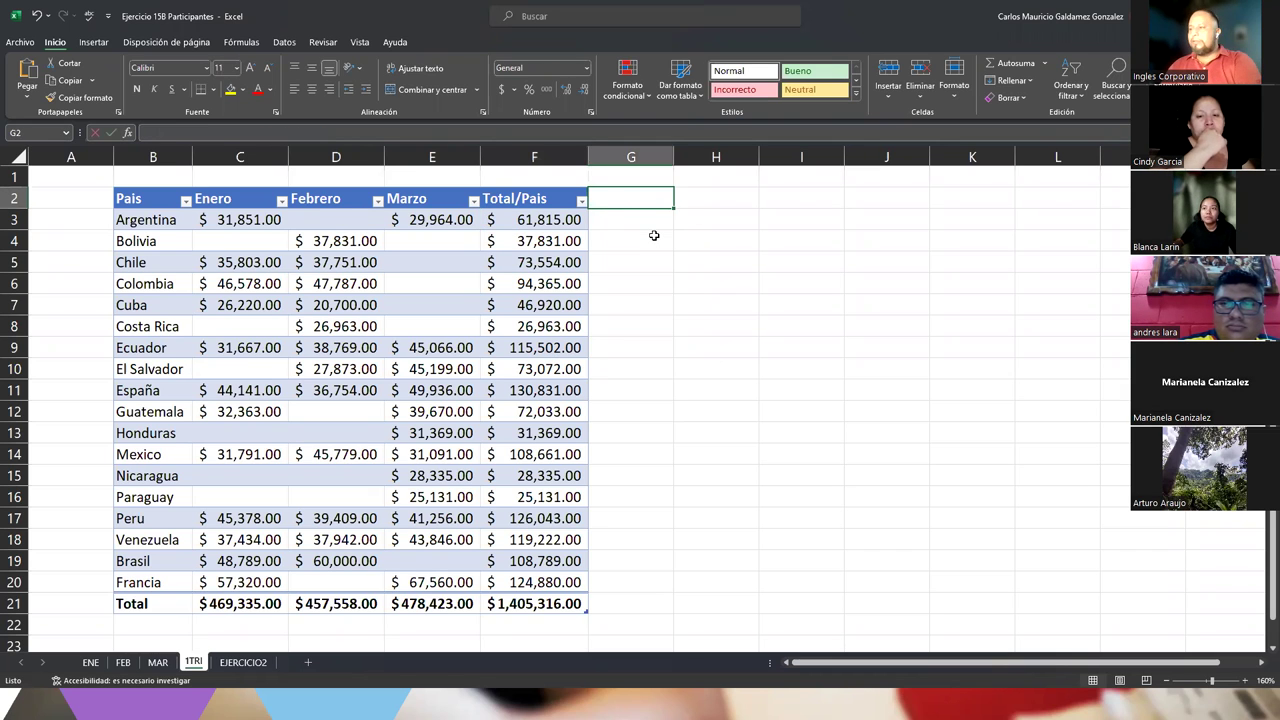
text(%)
key(Return)
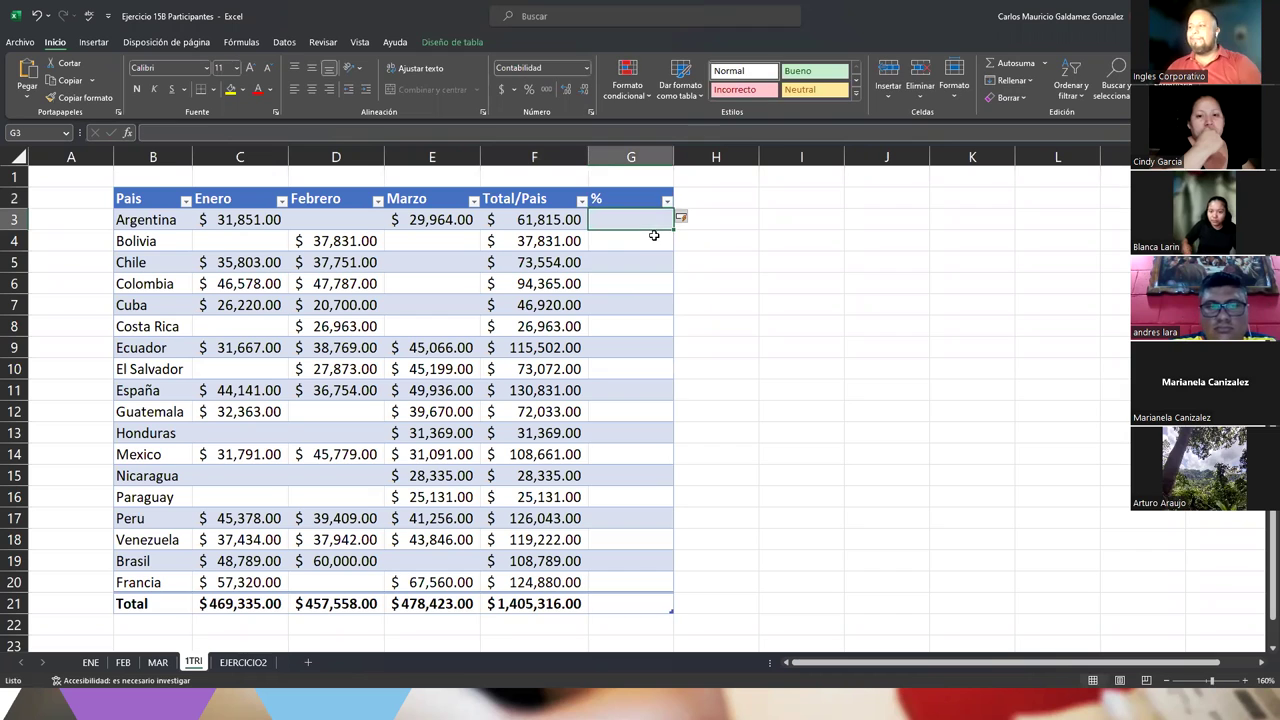
Step: Center the table headers in B2:G2 horizontally
drag(631, 200, 165, 200)
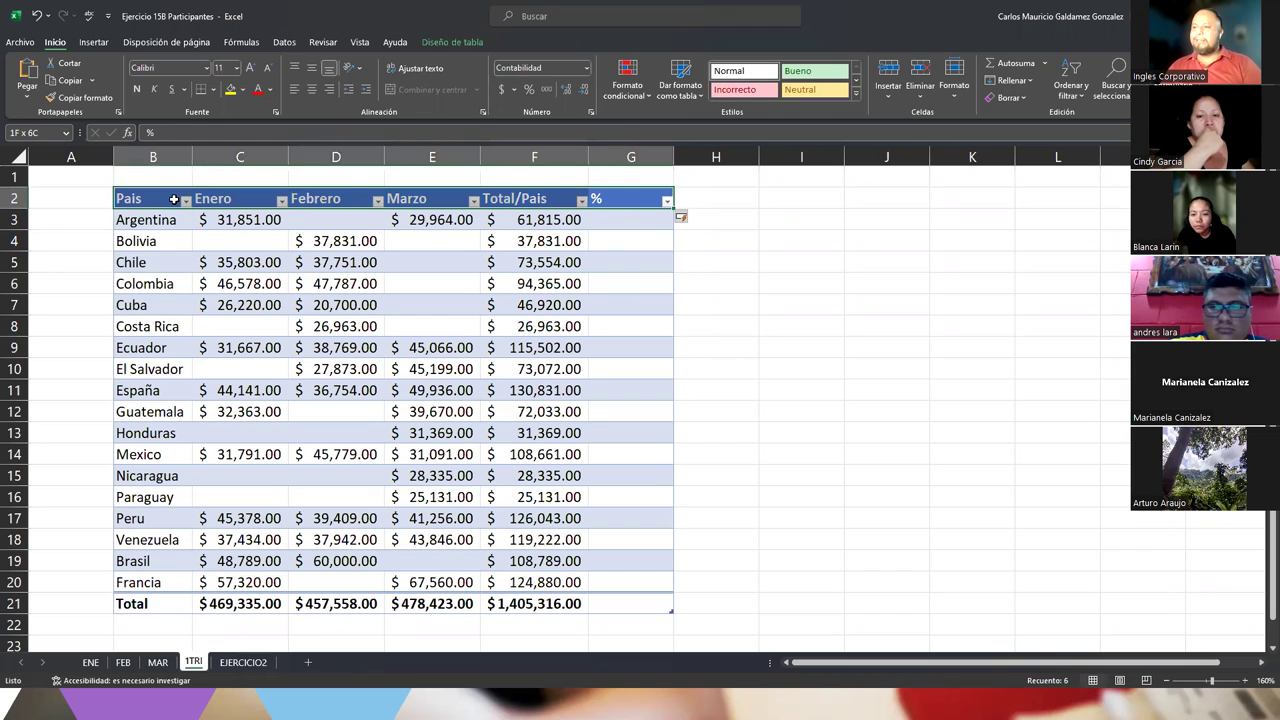
click(312, 89)
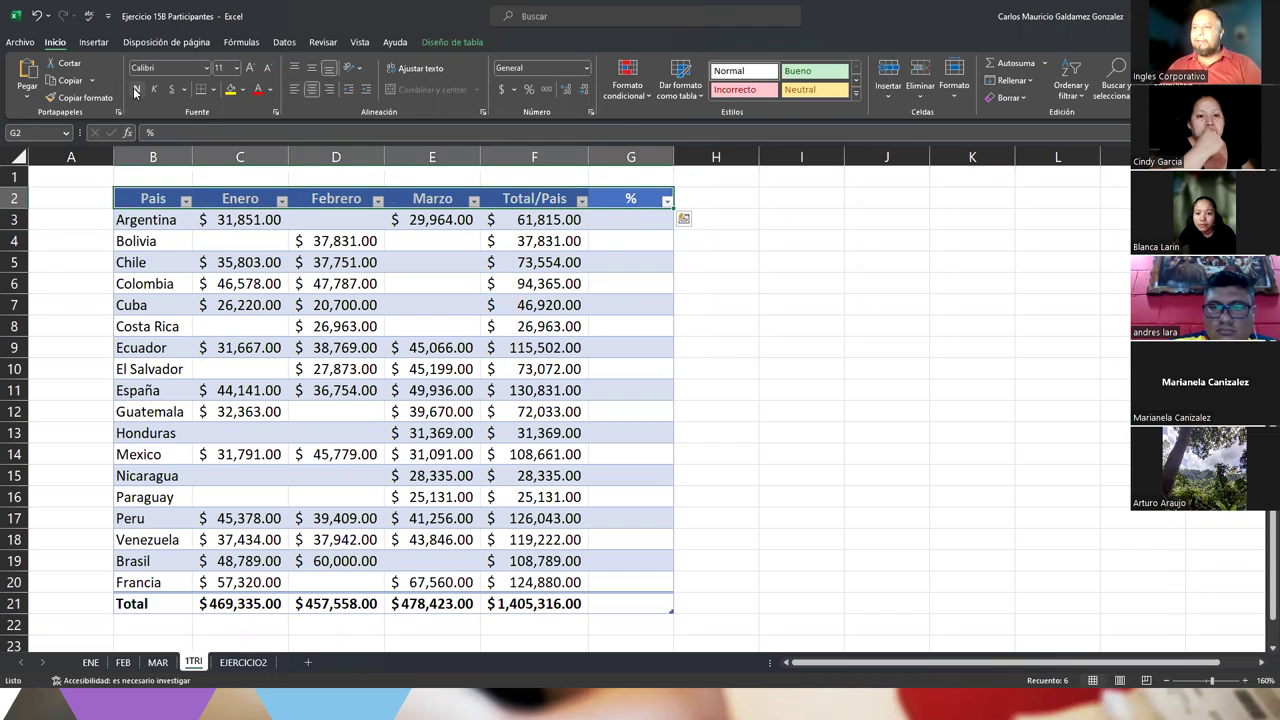
click(608, 220)
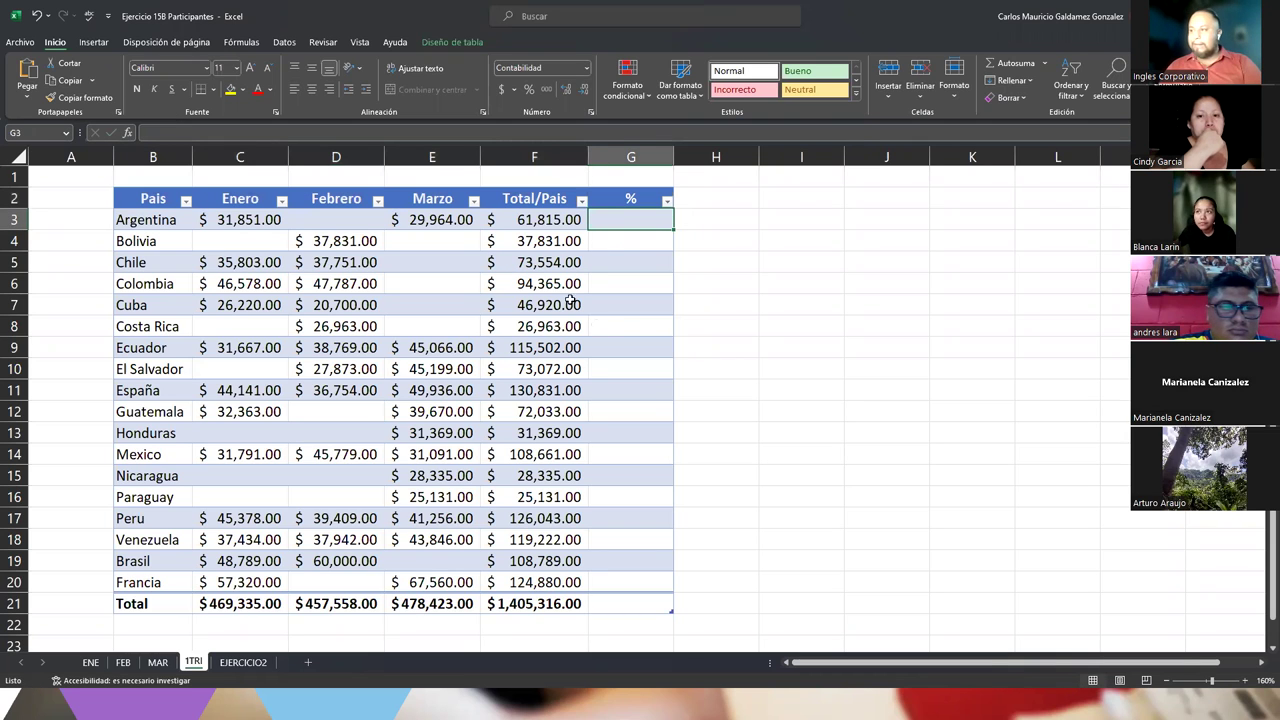
Step: Fill the % column with each country's share of the grand total using =[@[Total/Pais]]/Tabla1[[#Totales];[Total/Pais]] in G3
click(544, 220)
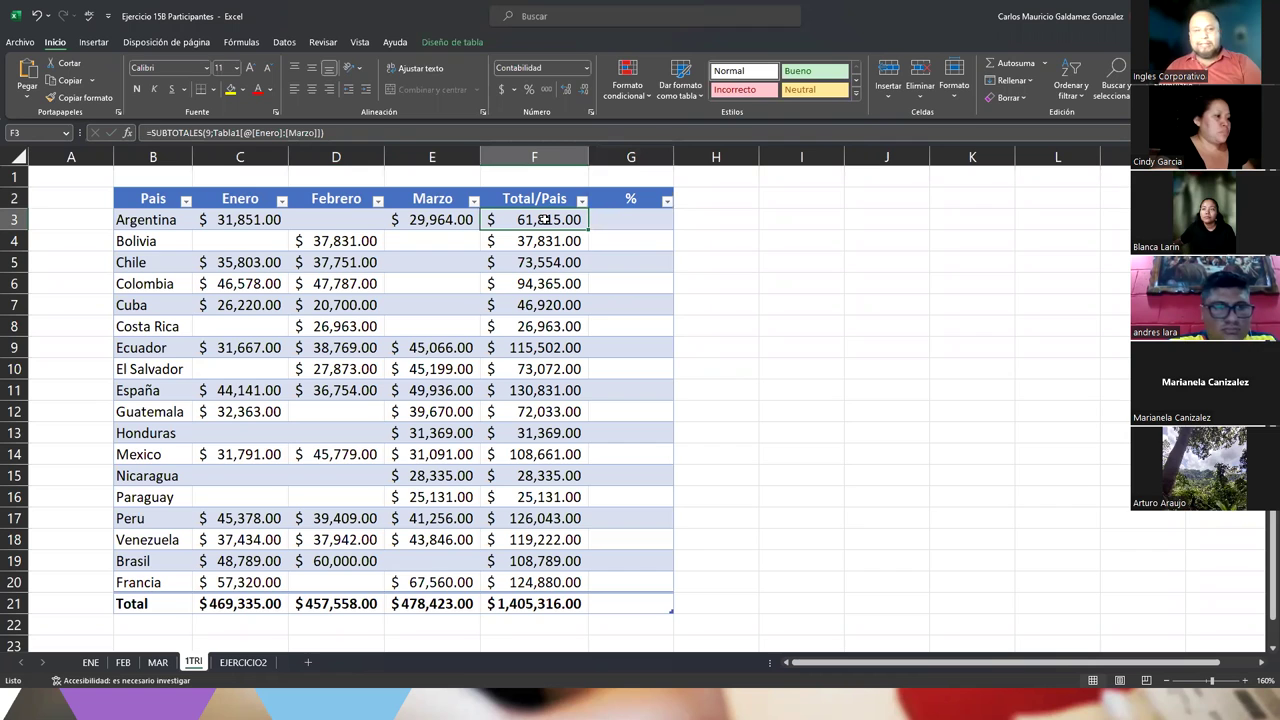
click(510, 604)
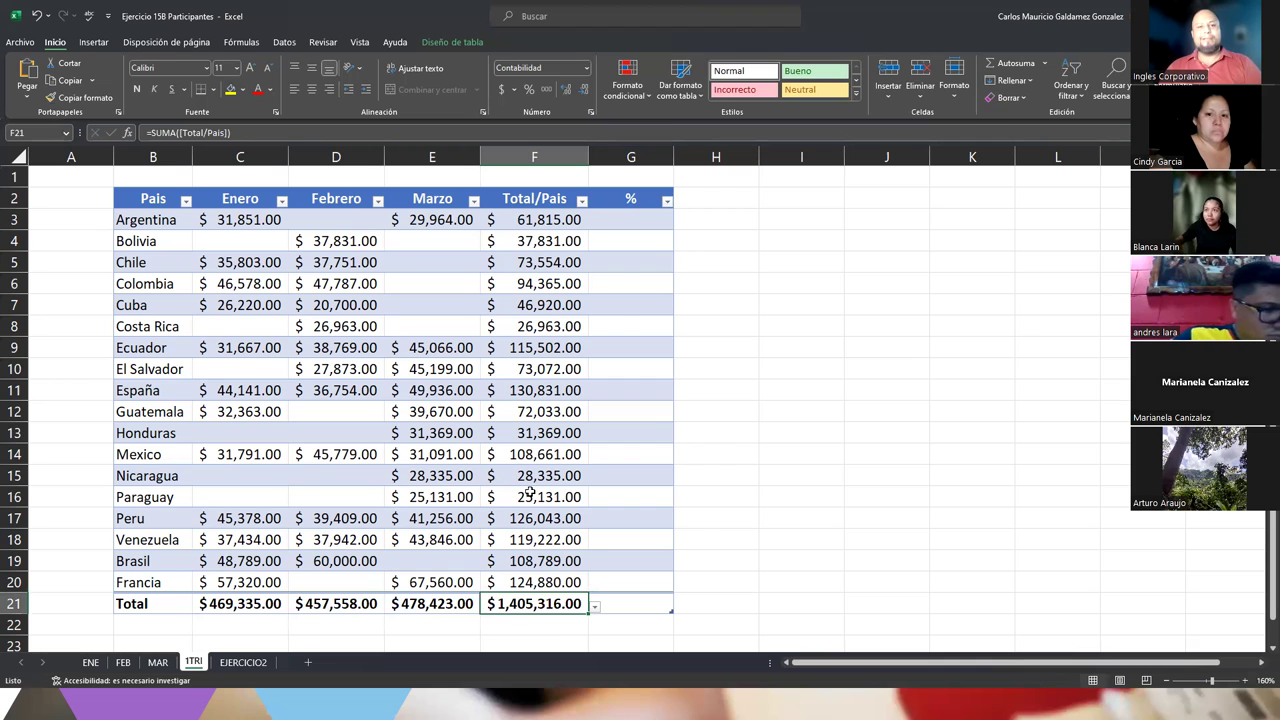
click(614, 221)
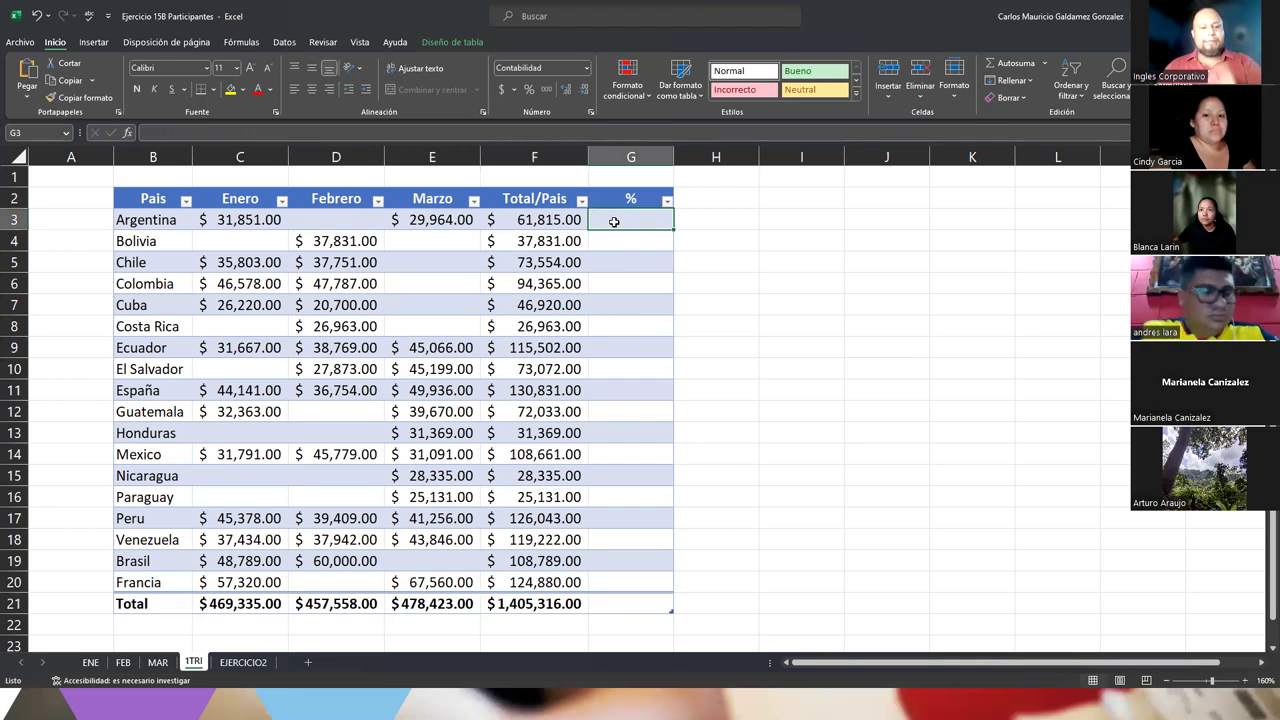
text(=)
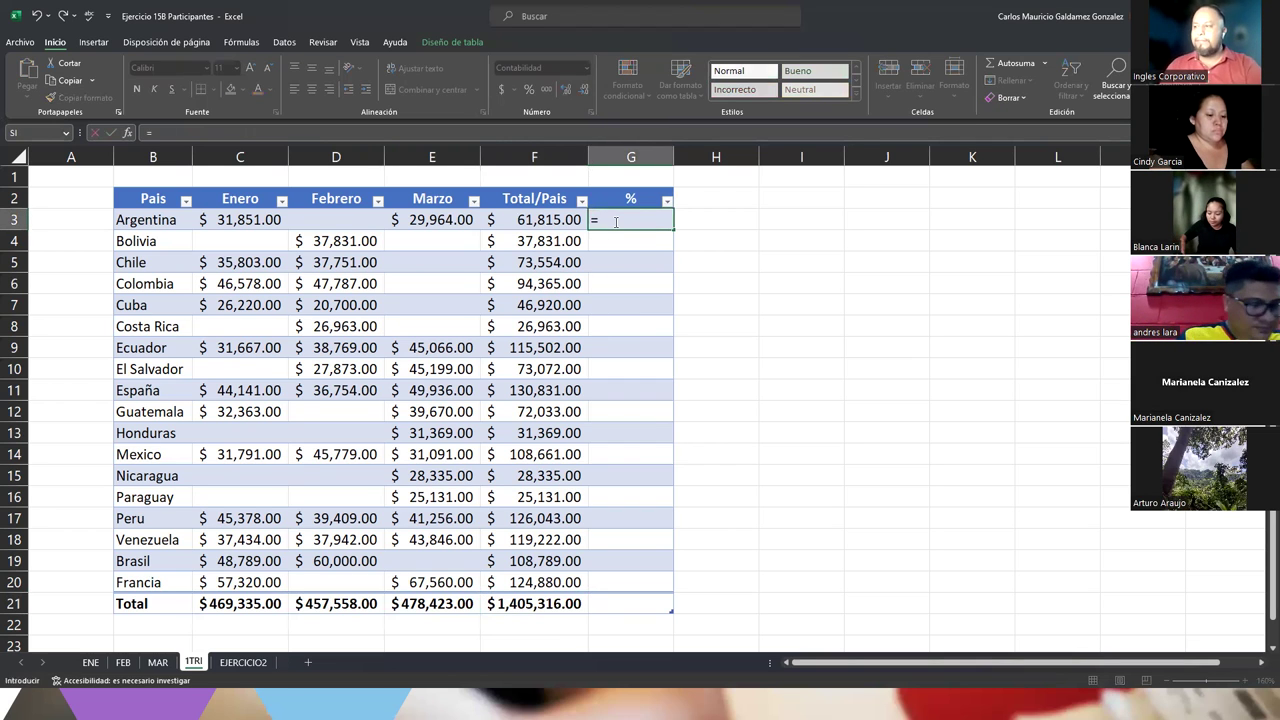
click(514, 219)
text(/)
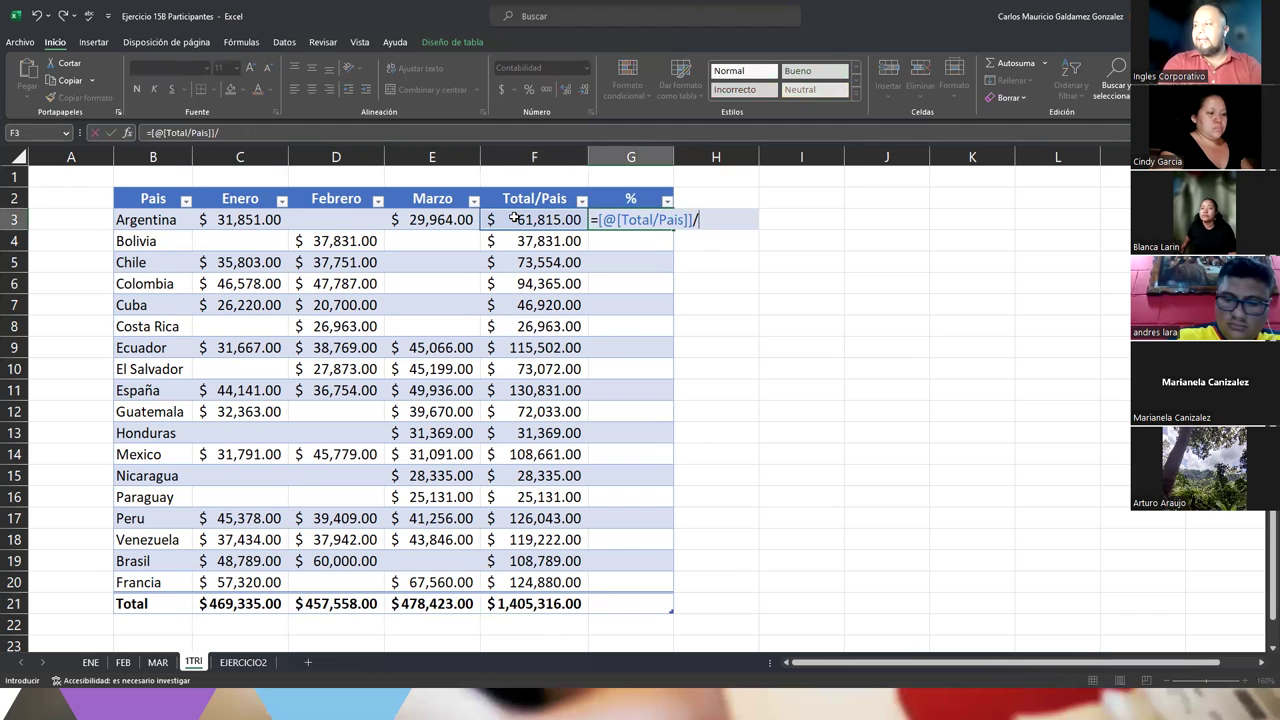
click(530, 603)
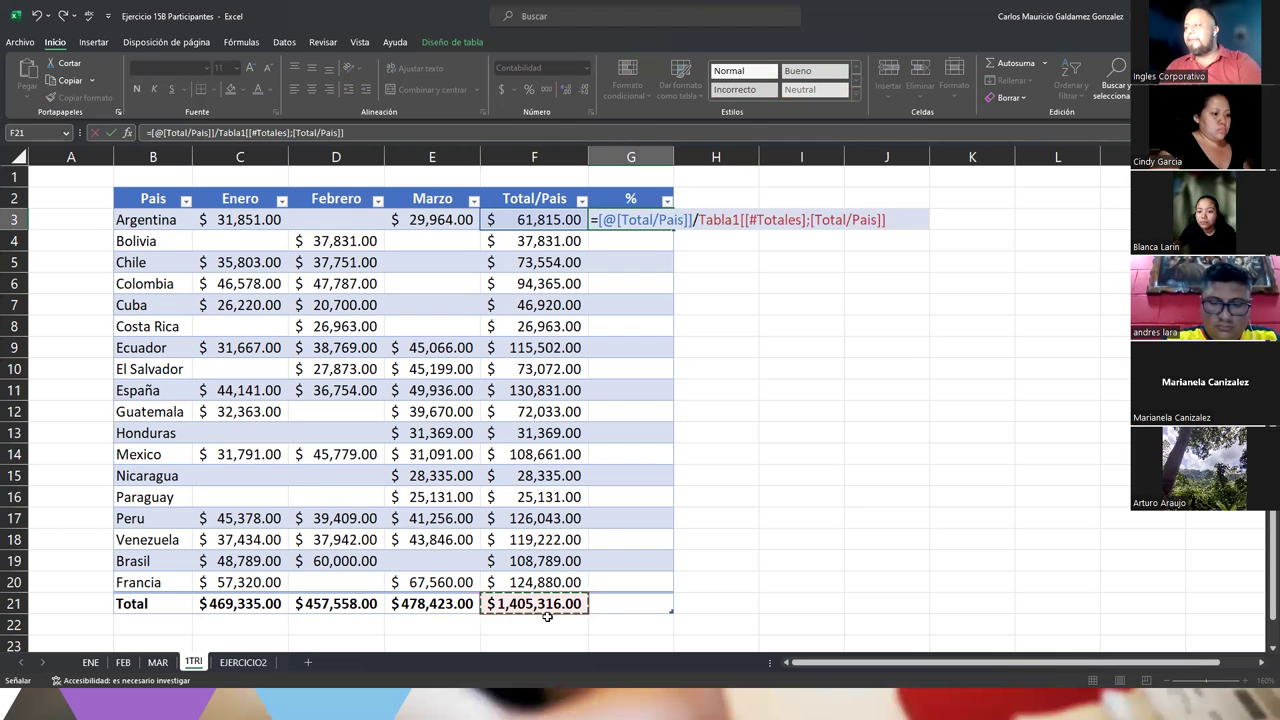
click(779, 220)
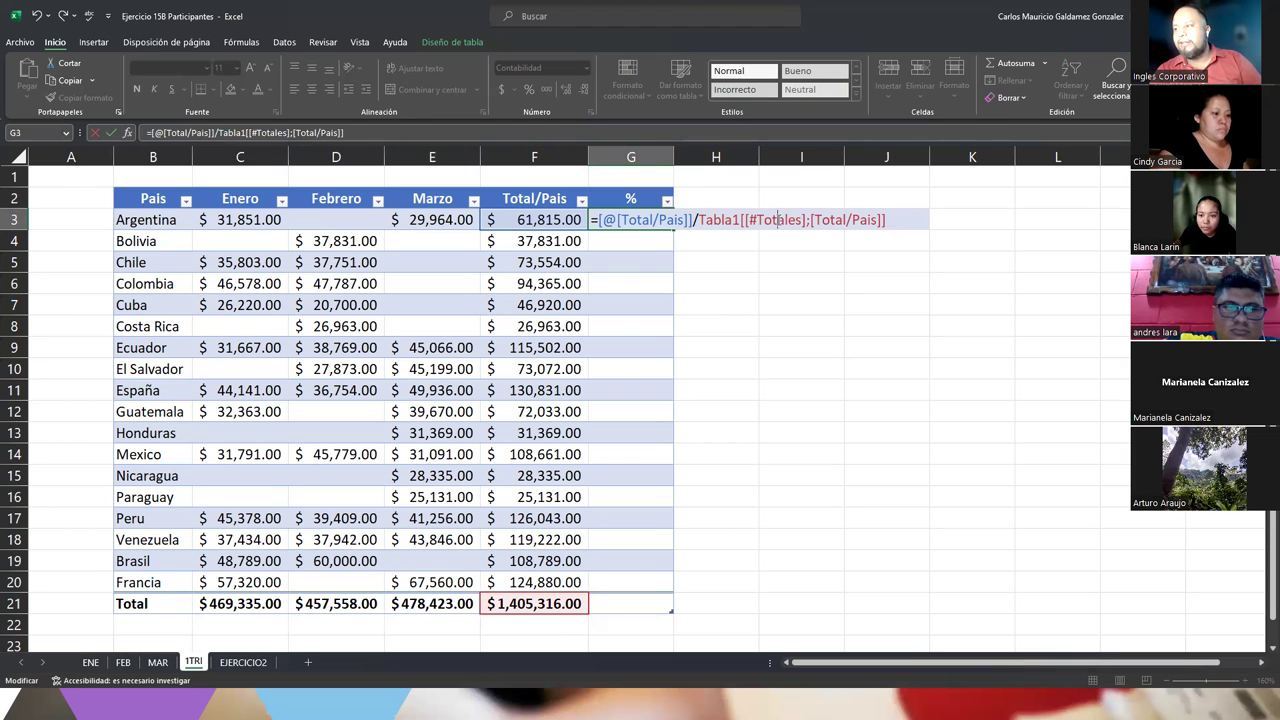
key(Return)
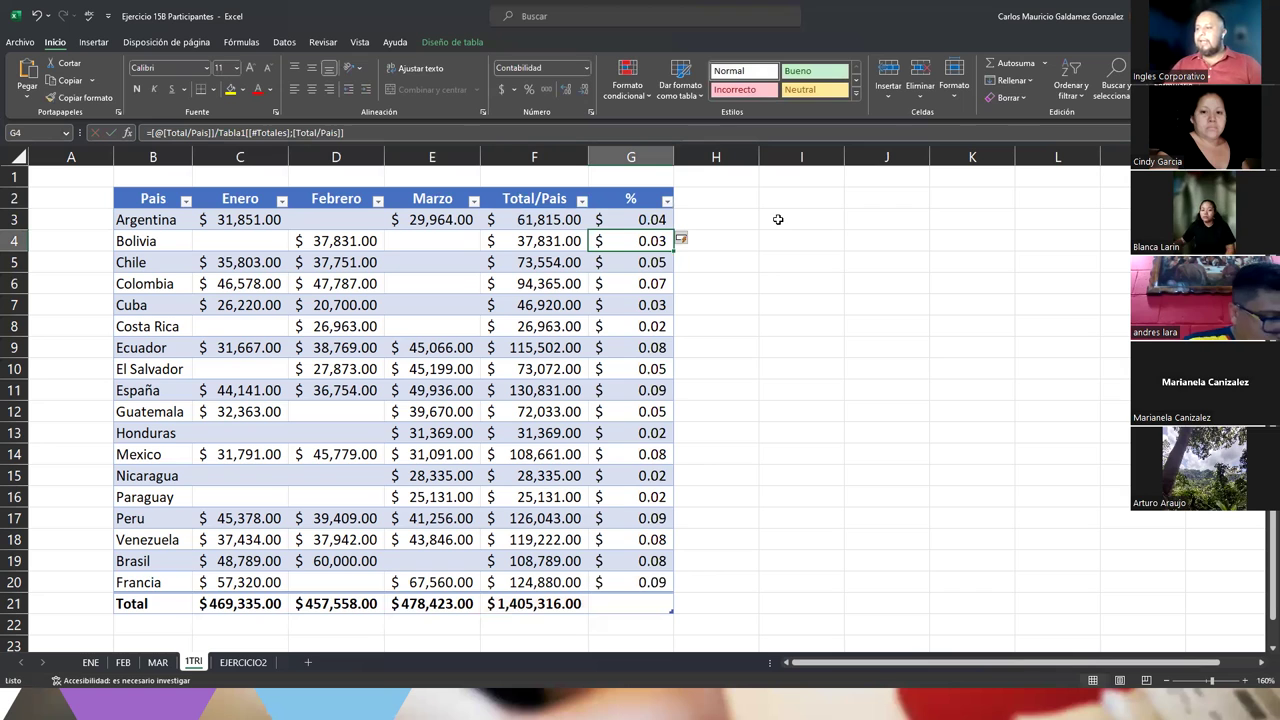
Step: Format G3:G20 as percentages and add an automatic sum of them in the Total row at G21
drag(612, 222, 603, 581)
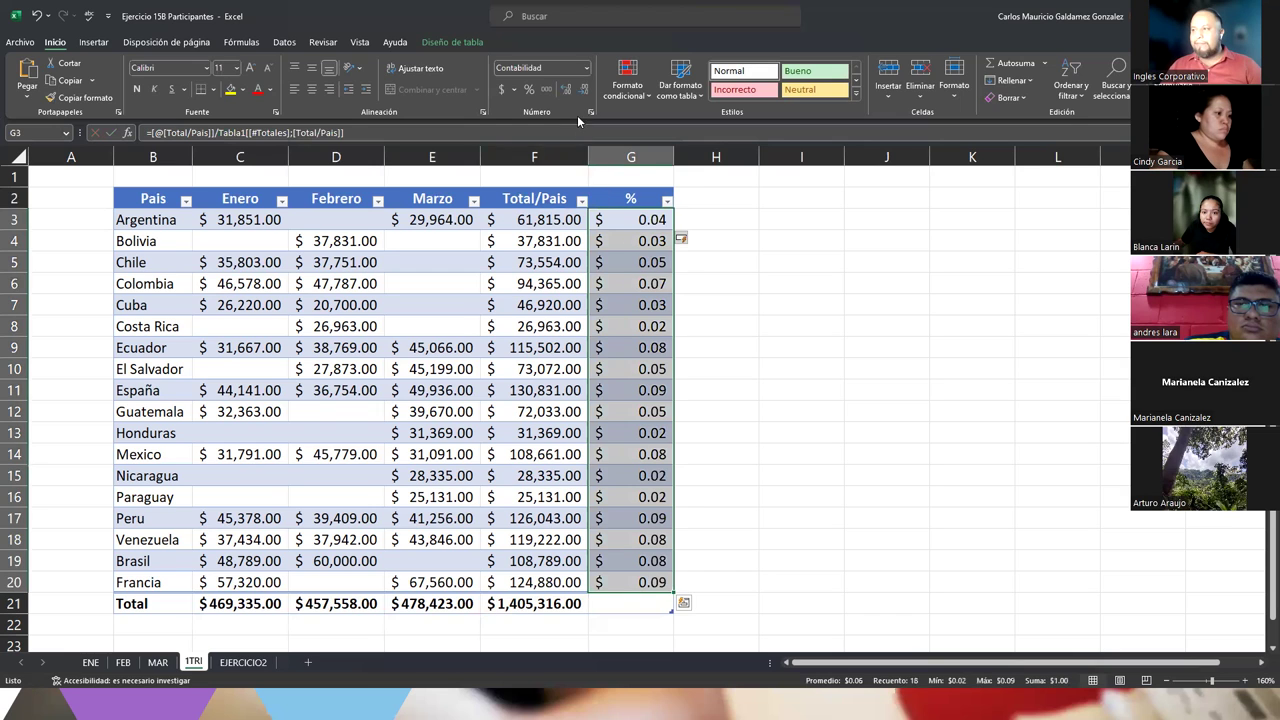
click(529, 89)
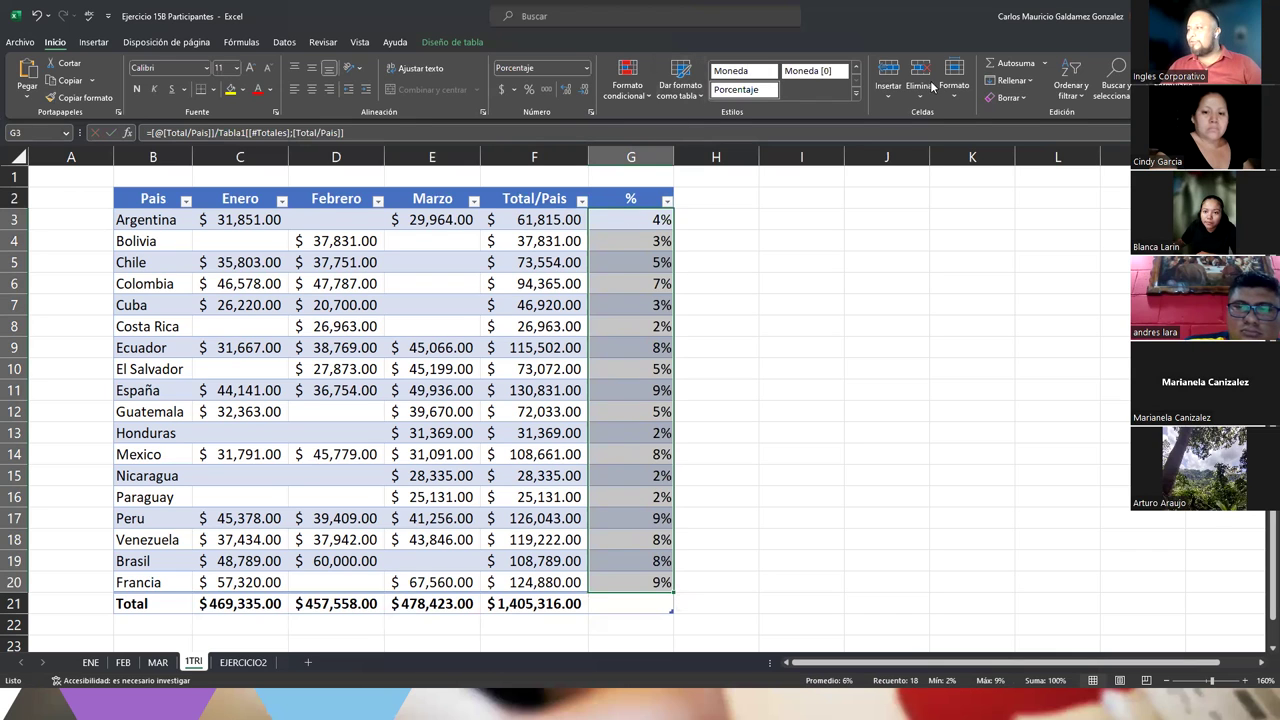
click(1001, 68)
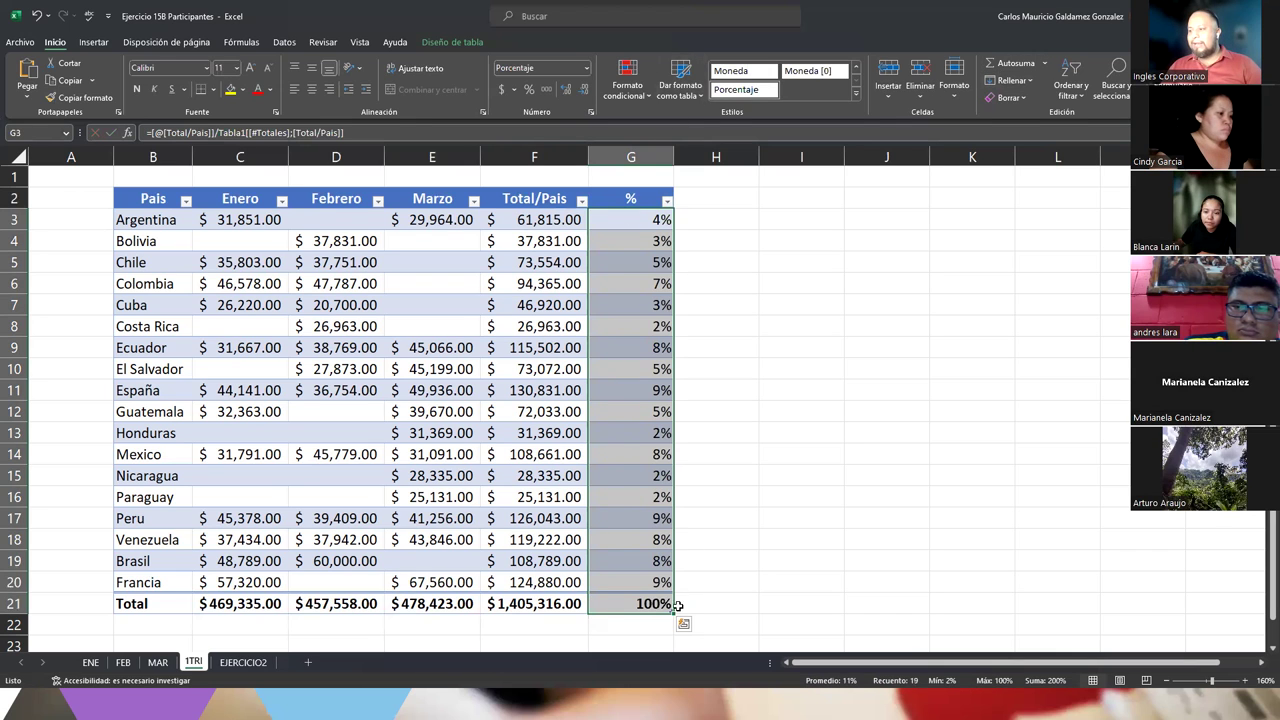
Step: Widen column G and center the country percentages in G3:G20 horizontally
click(599, 605)
double_click(674, 157)
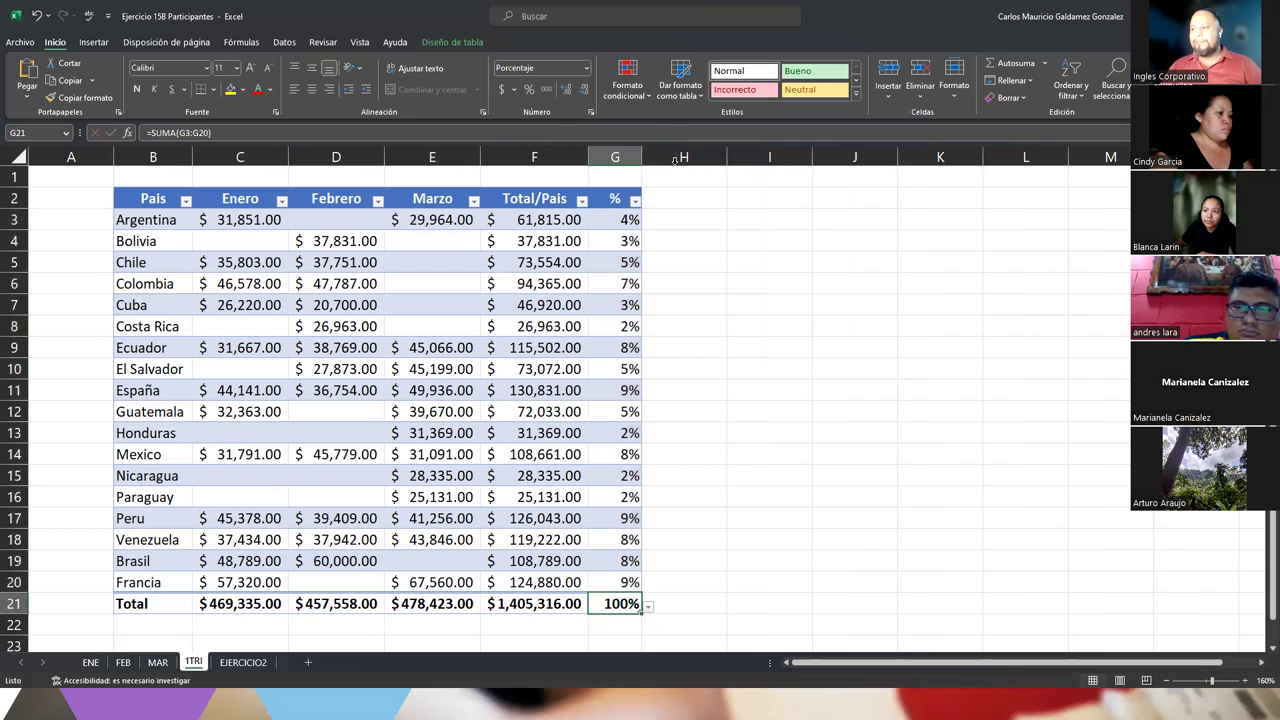
drag(647, 157, 708, 180)
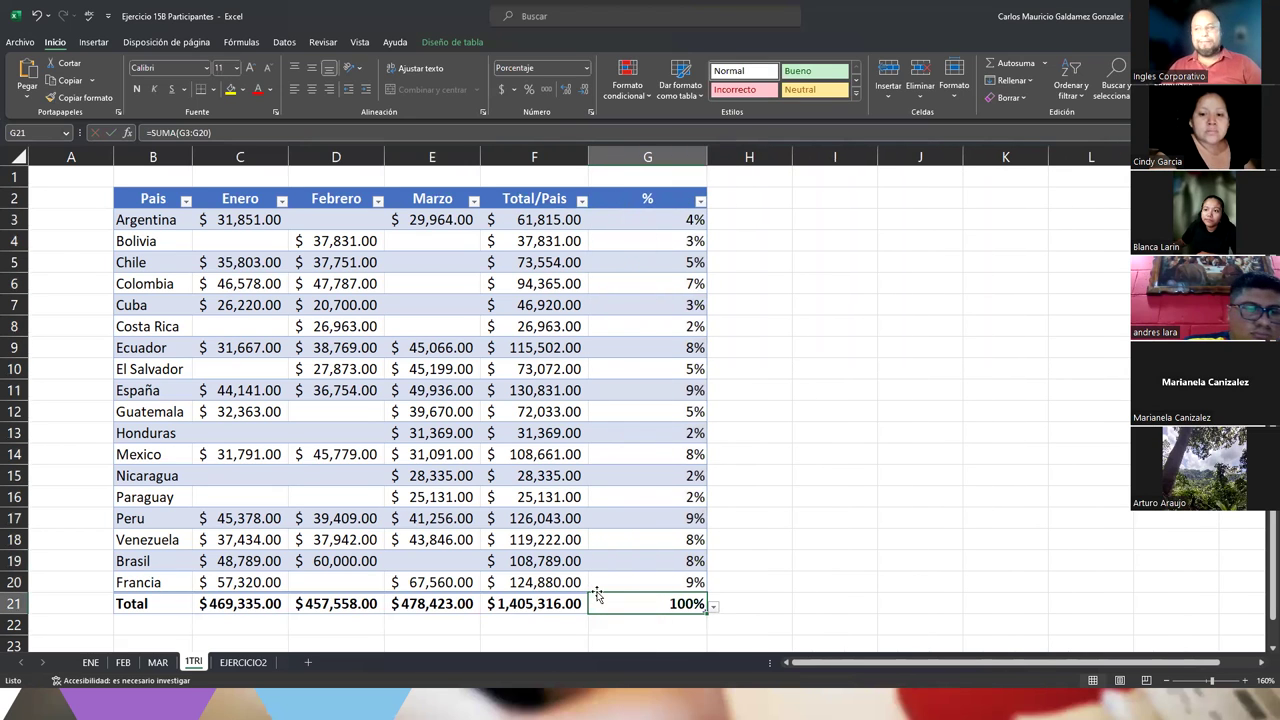
drag(624, 224, 624, 582)
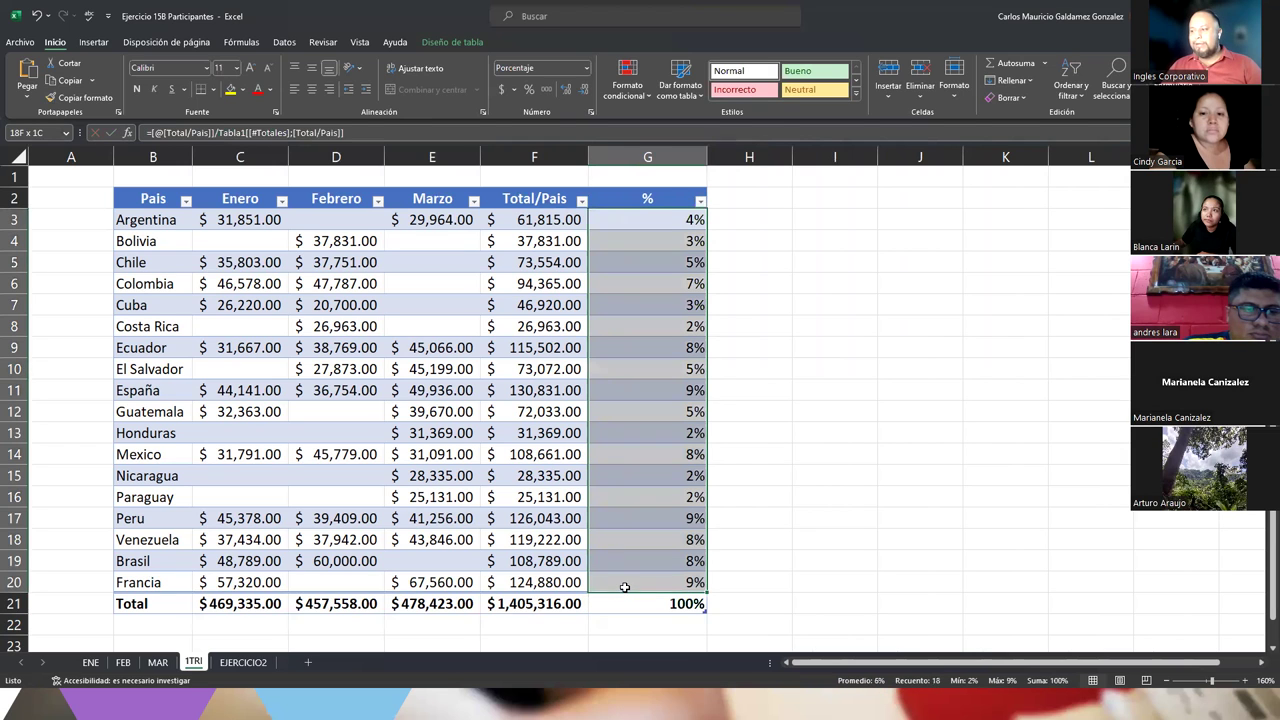
click(312, 90)
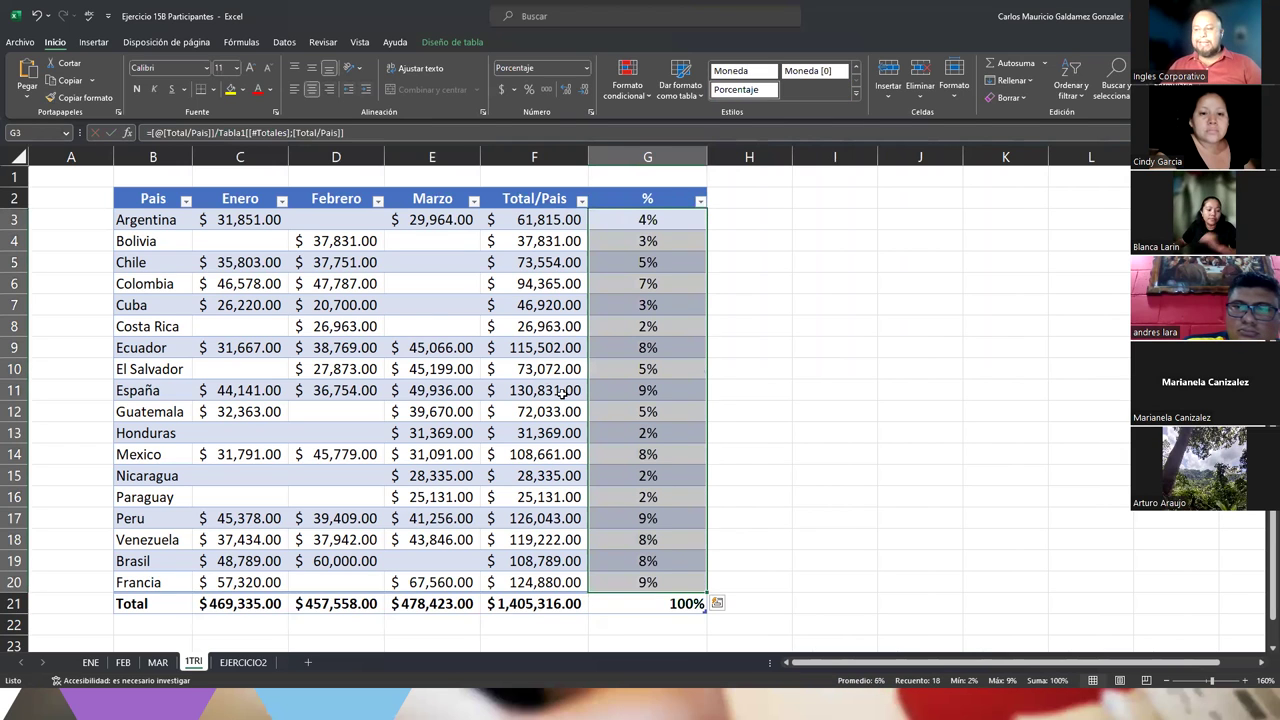
click(626, 436)
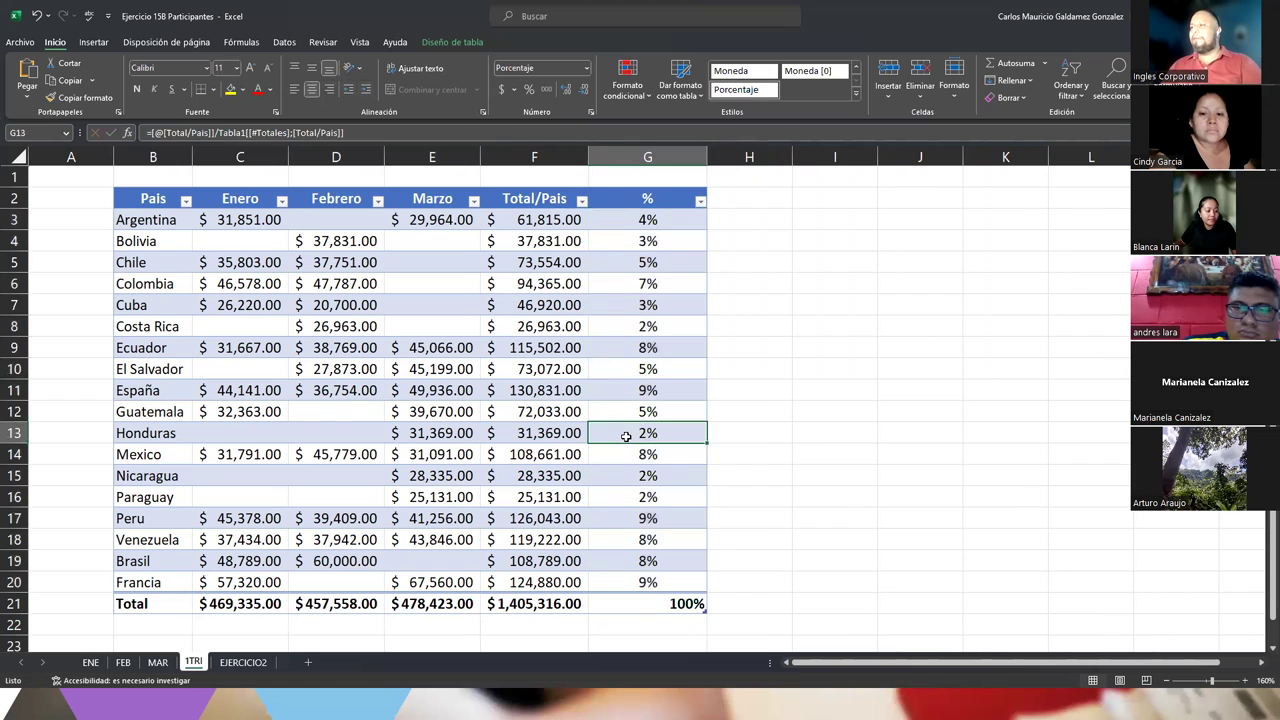
Step: Apply pink gradient-fill data bars as conditional formatting to the country percentages in G3:G20
click(656, 603)
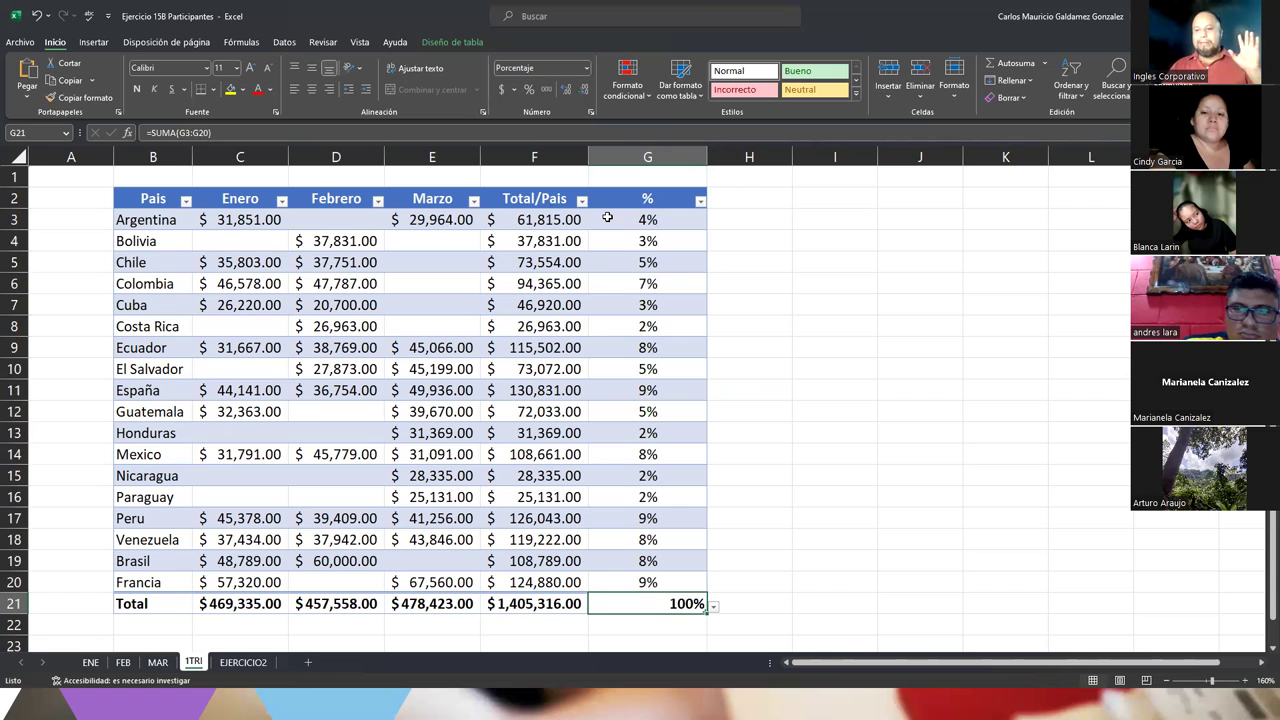
drag(607, 217, 607, 581)
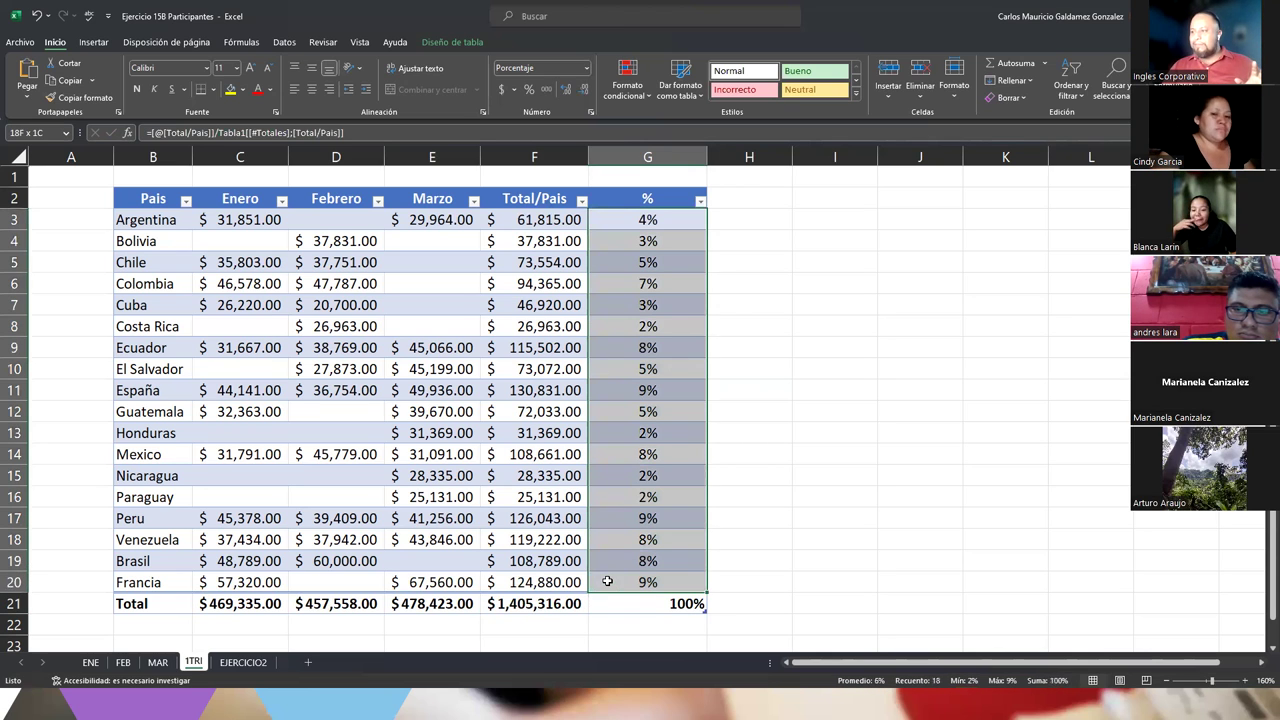
click(626, 102)
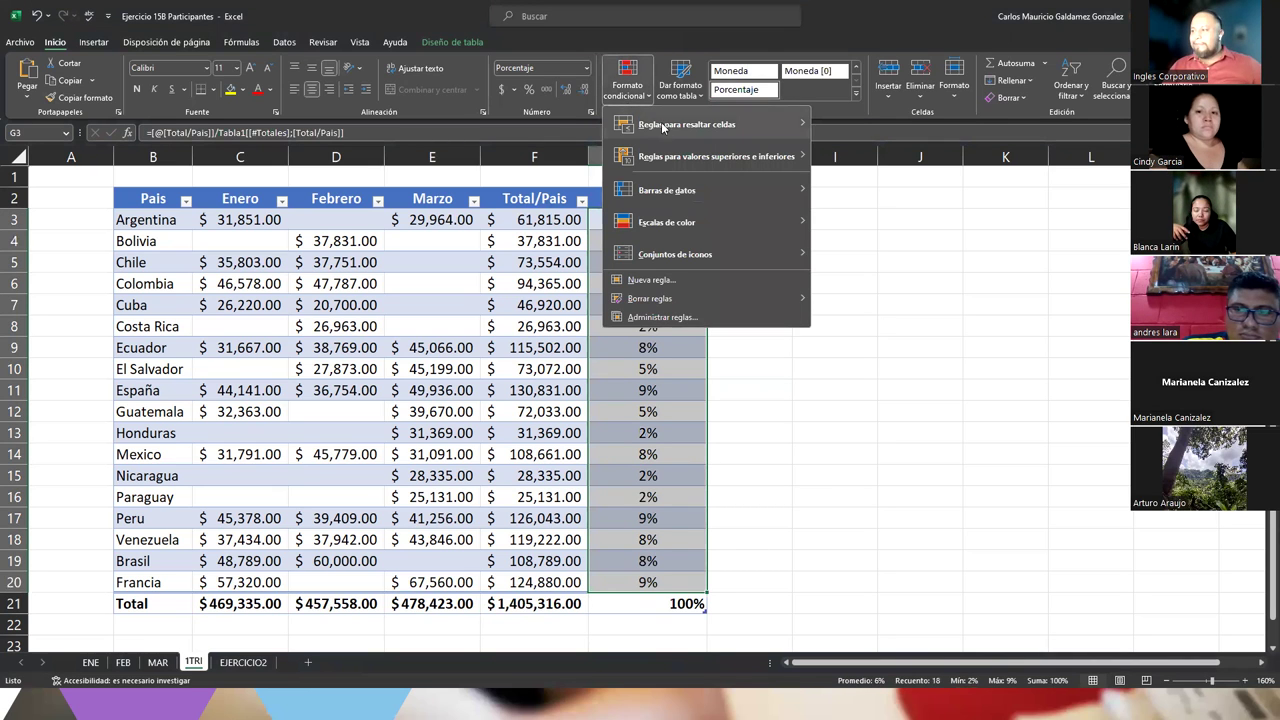
mouse_move(733, 184)
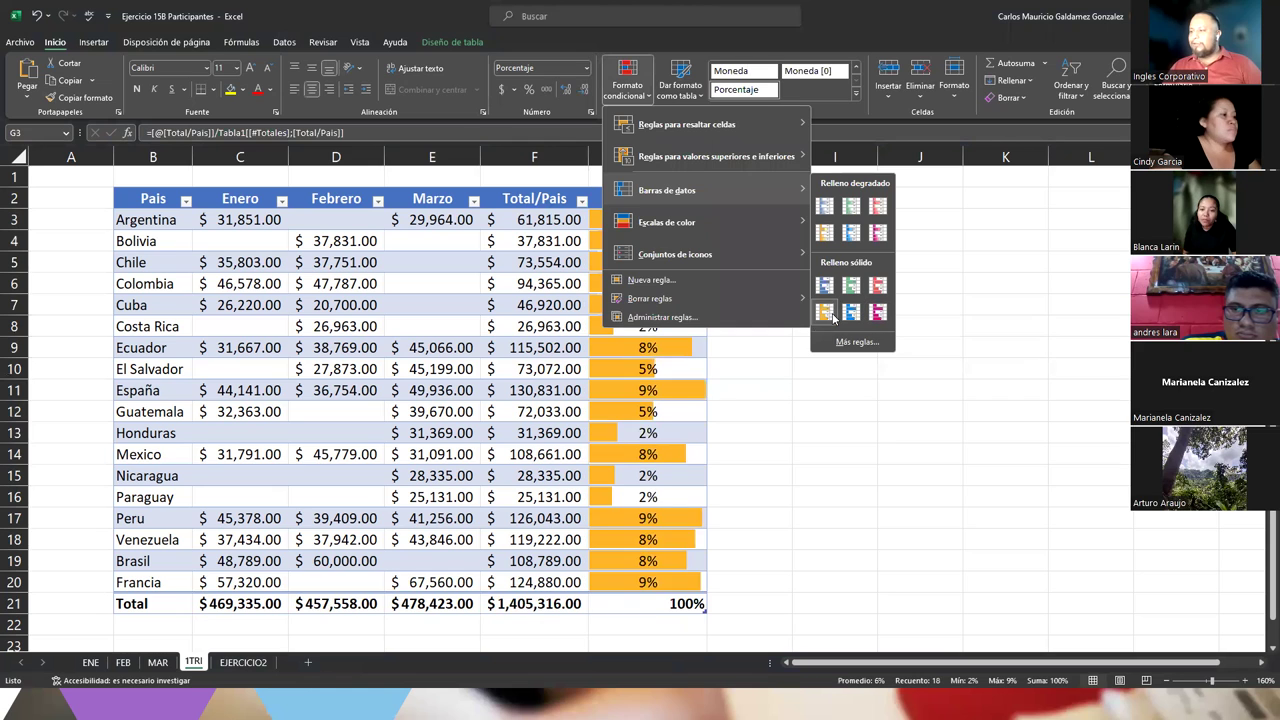
click(878, 240)
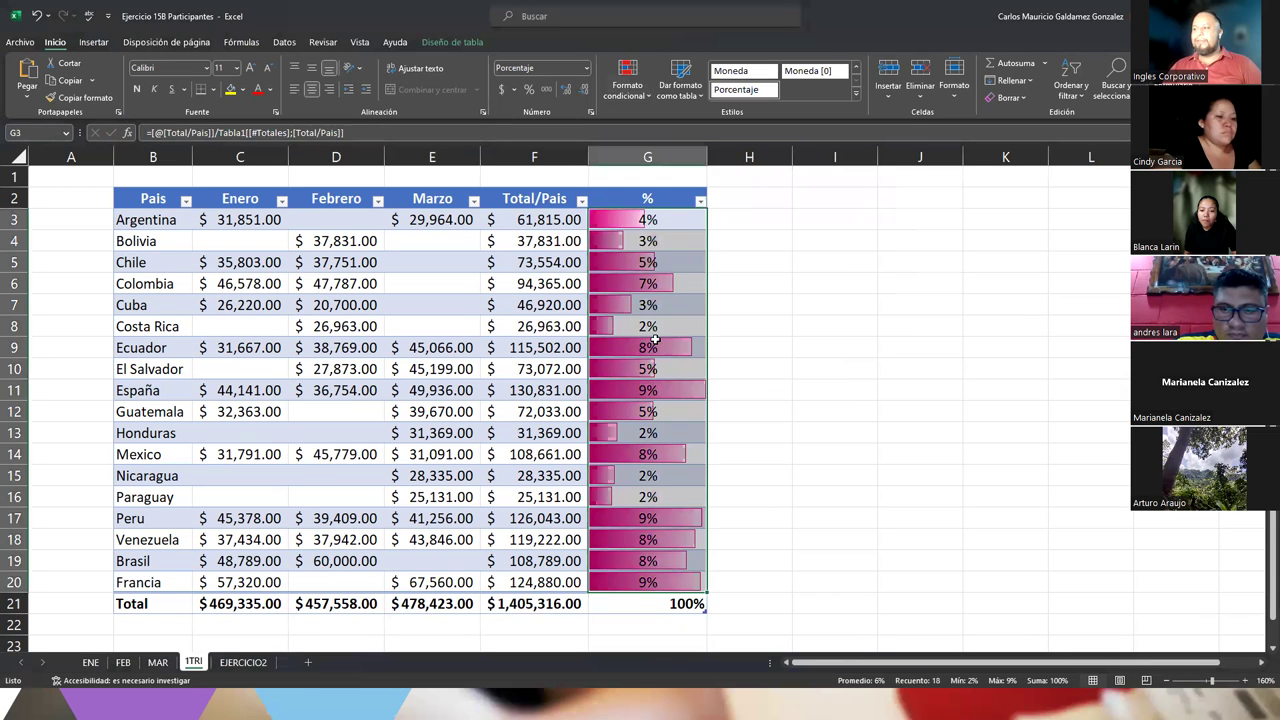
click(535, 300)
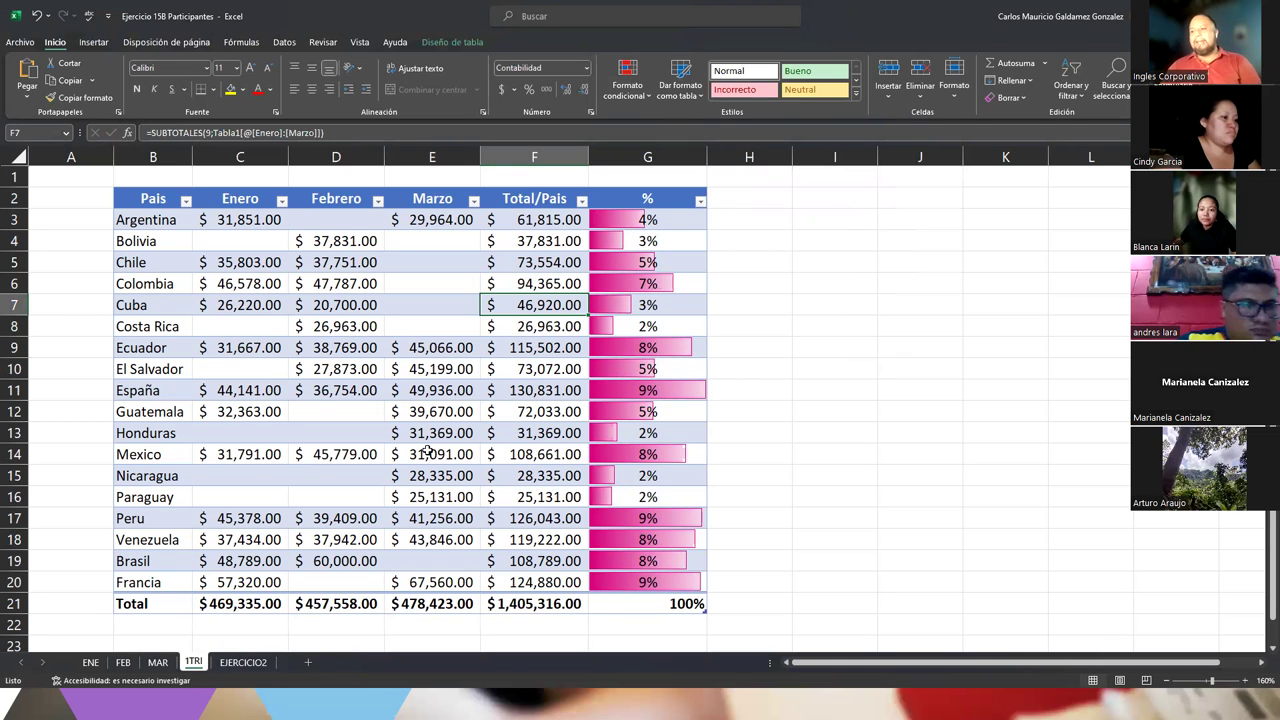
click(13, 390)
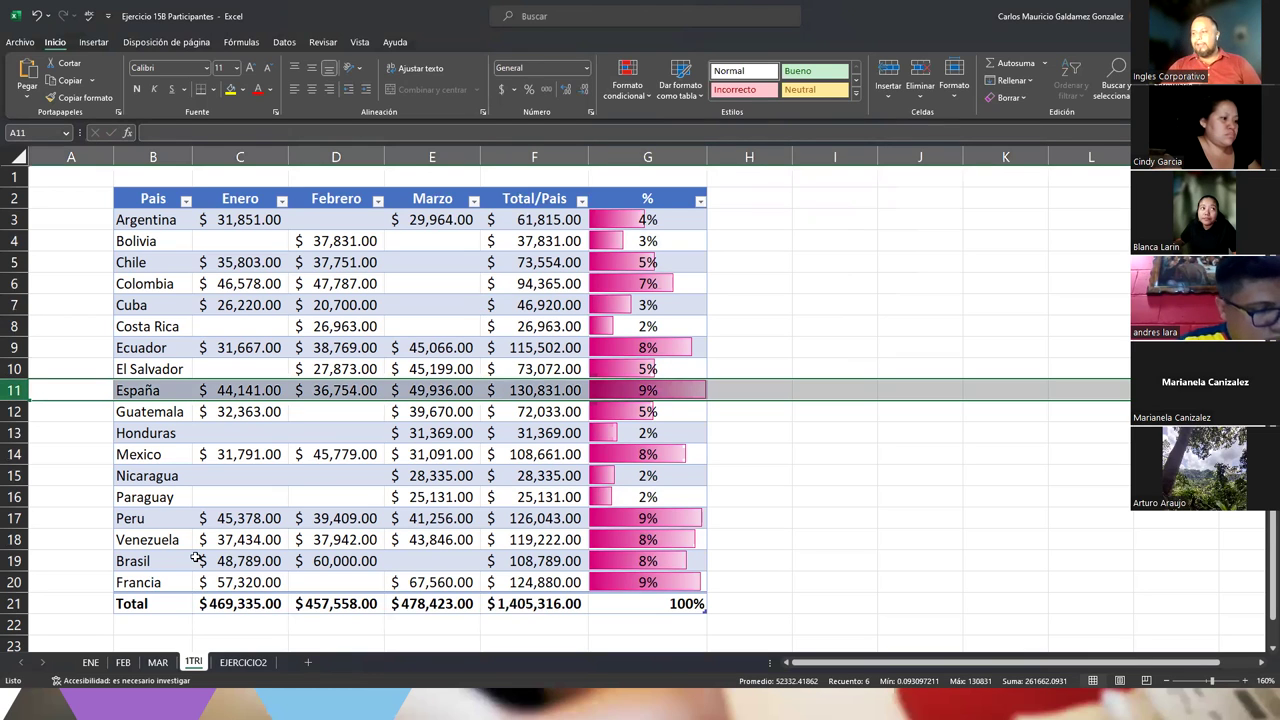
Step: Show the percentages in G3:G20 with one decimal place
drag(647, 220, 646, 582)
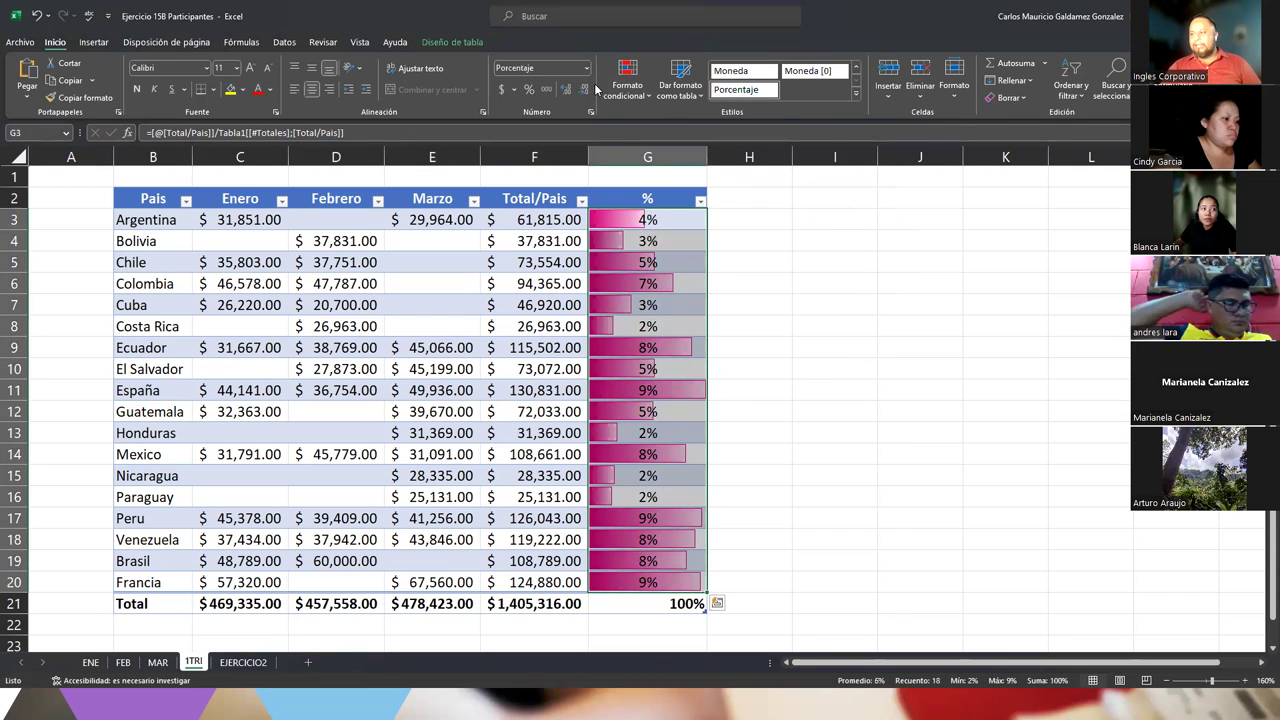
click(564, 90)
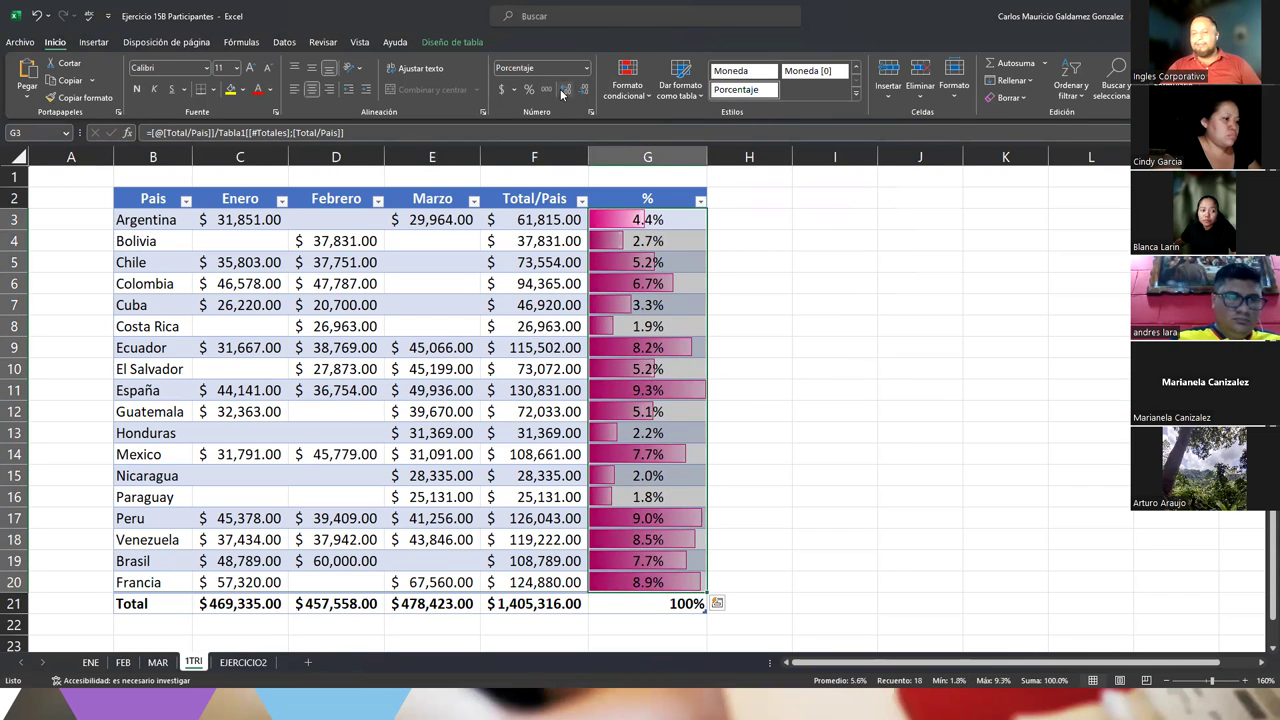
click(634, 438)
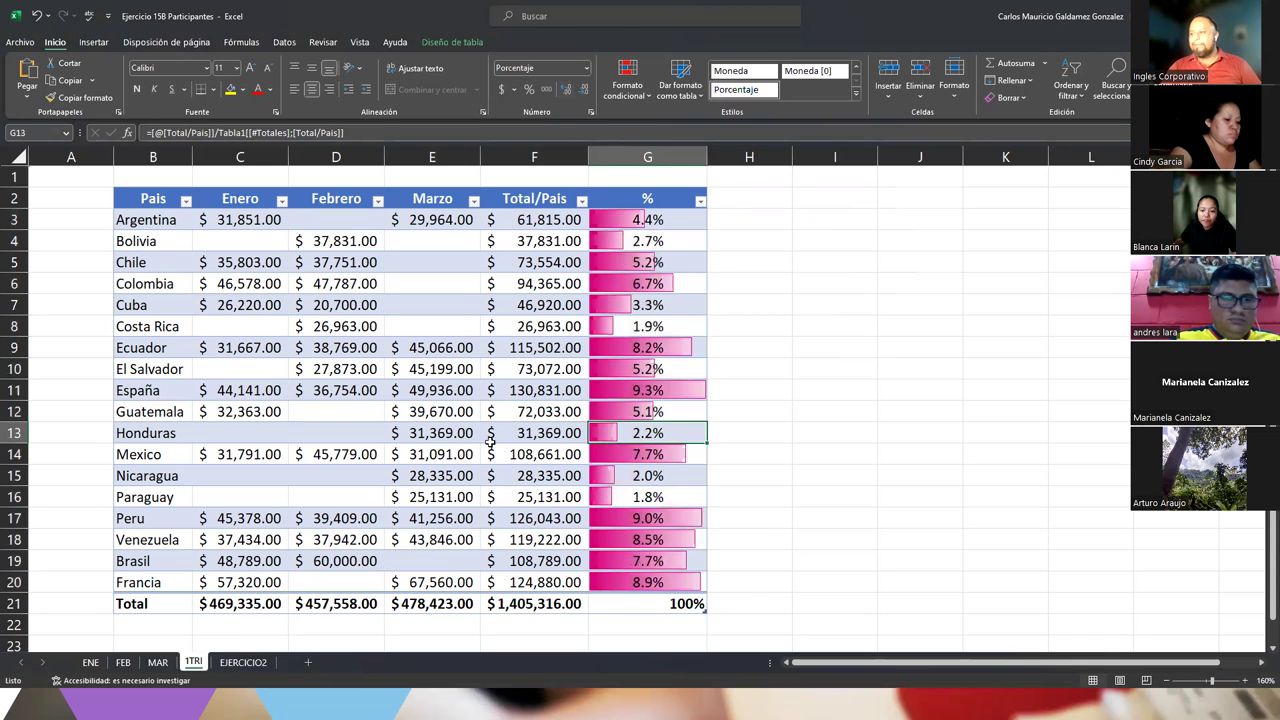
Step: Compare the España, Peru and Francia rows and examine how the percentages relate to the Total/Pais values and their grand total
click(14, 390)
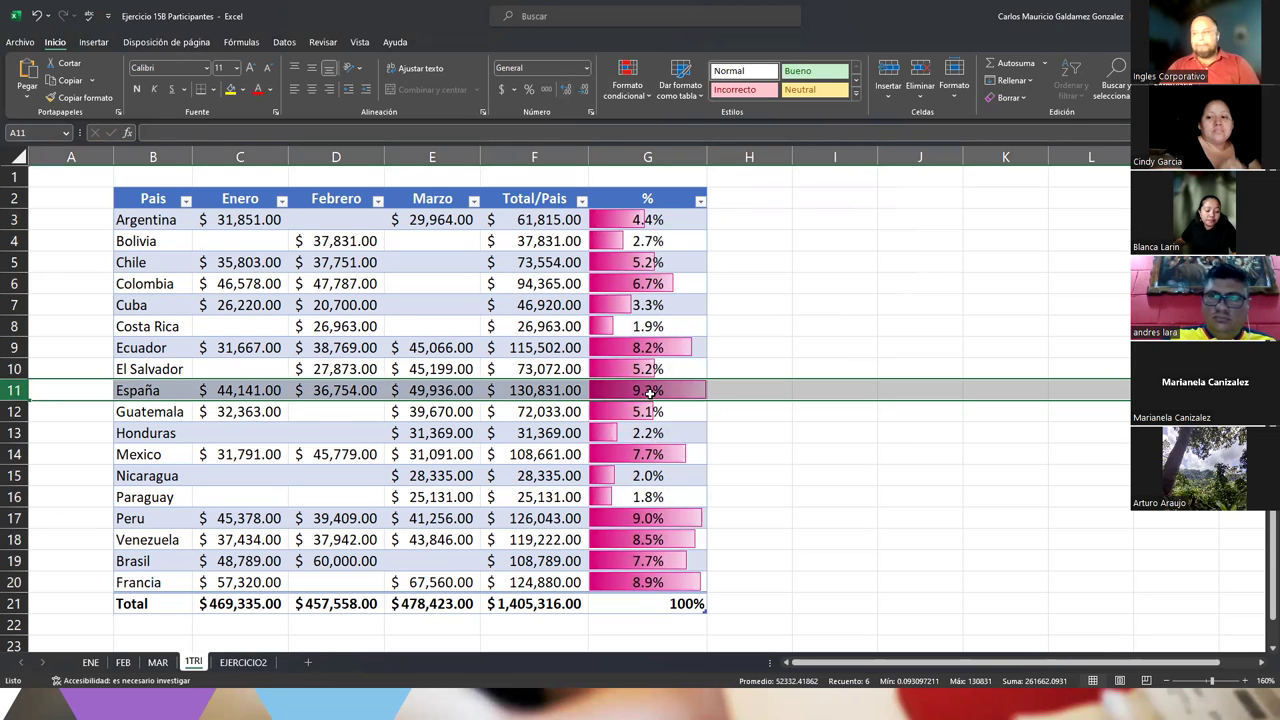
click(14, 517)
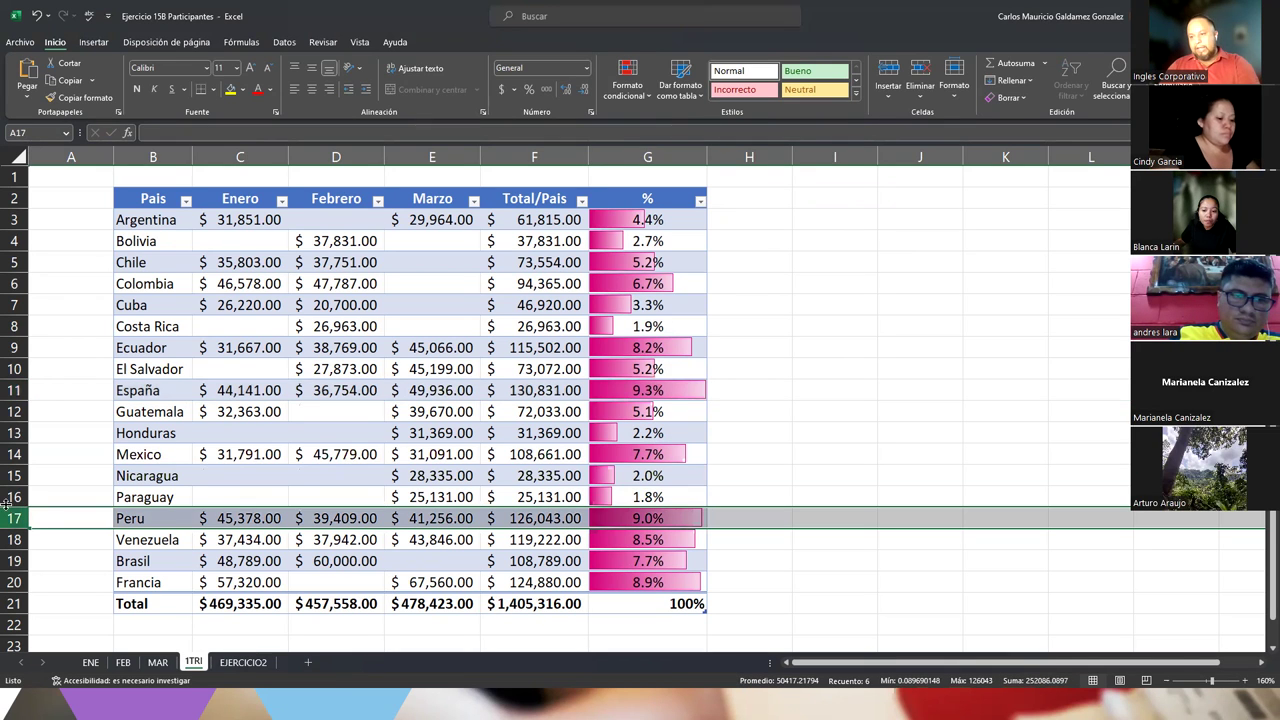
ctrl+click(12, 582)
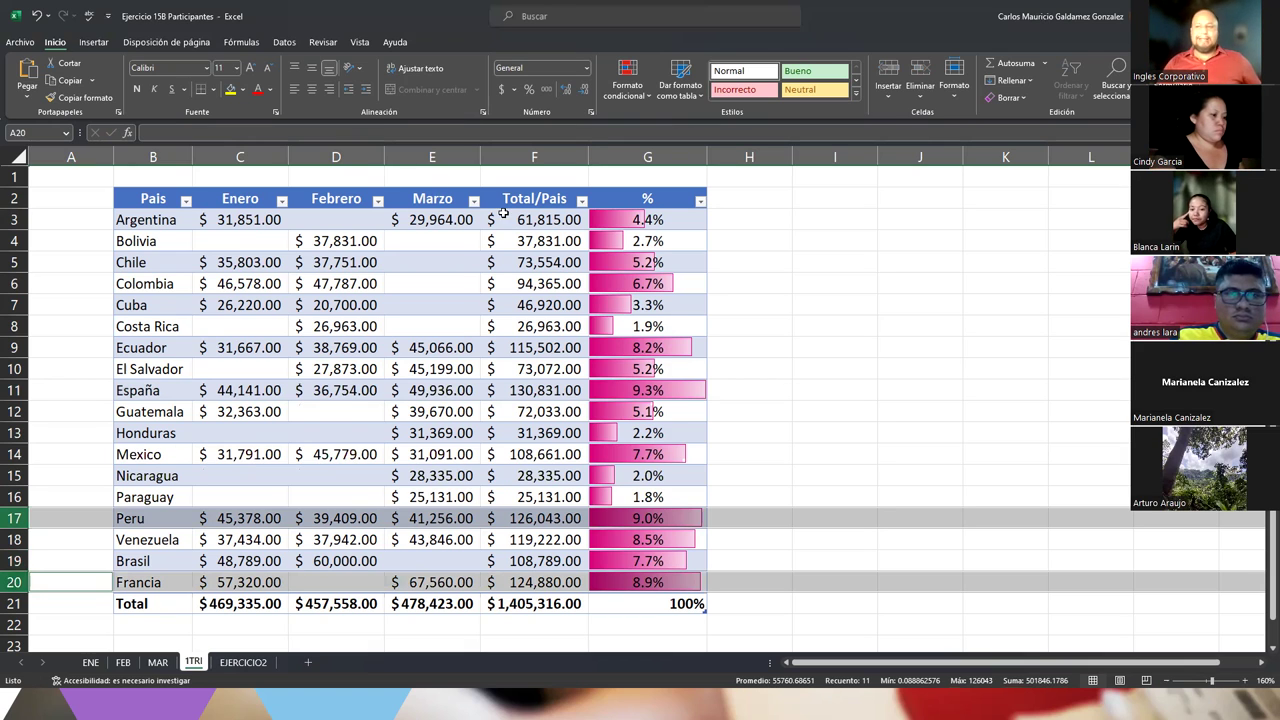
click(362, 318)
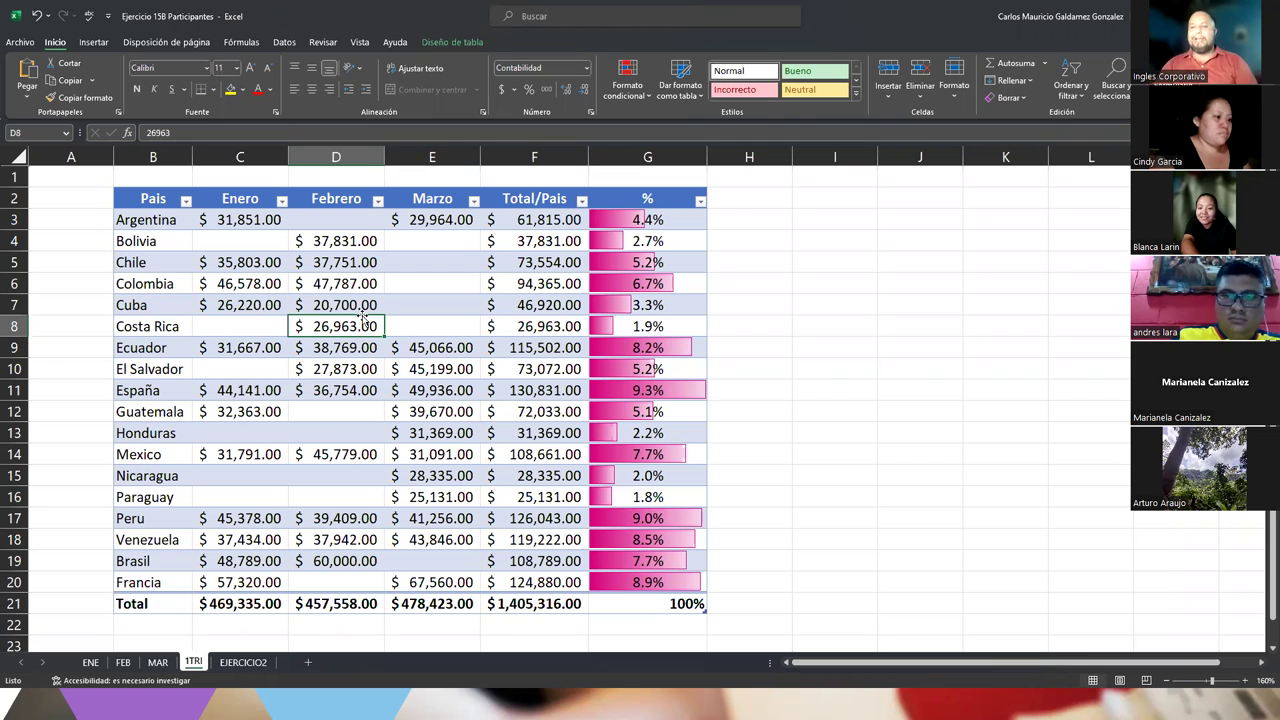
click(648, 222)
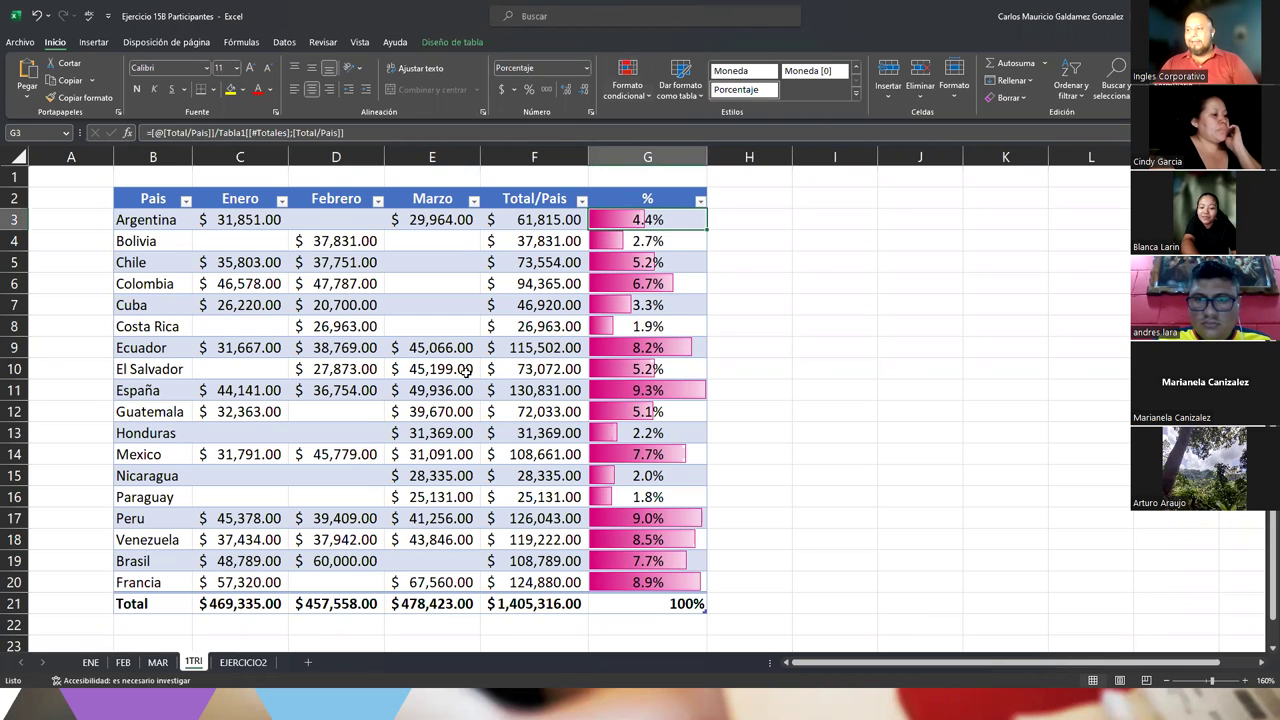
drag(535, 220, 535, 605)
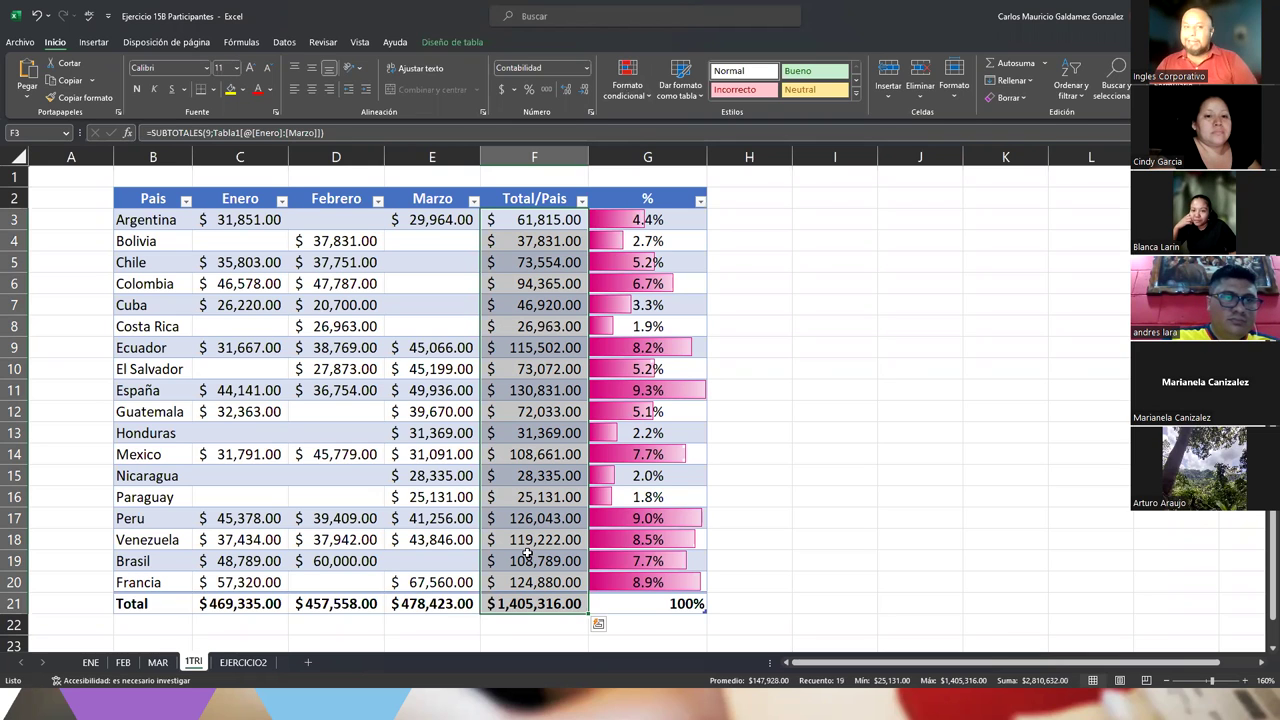
click(453, 368)
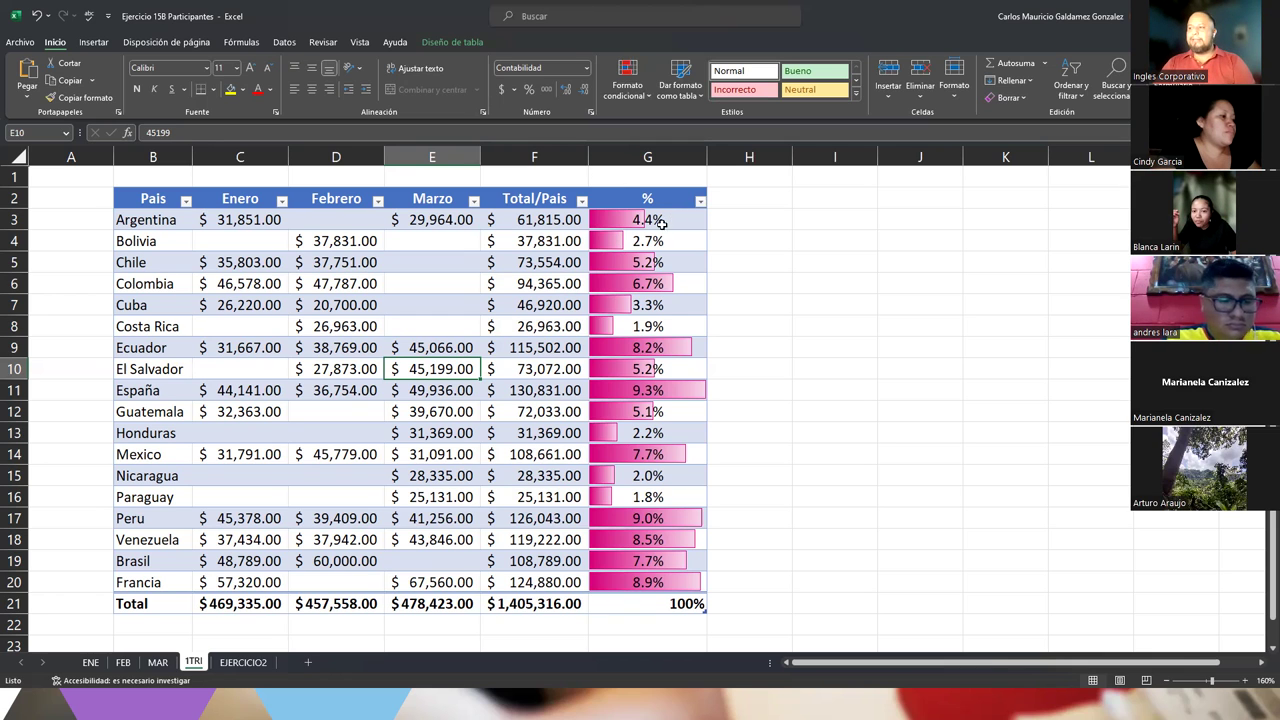
click(510, 220)
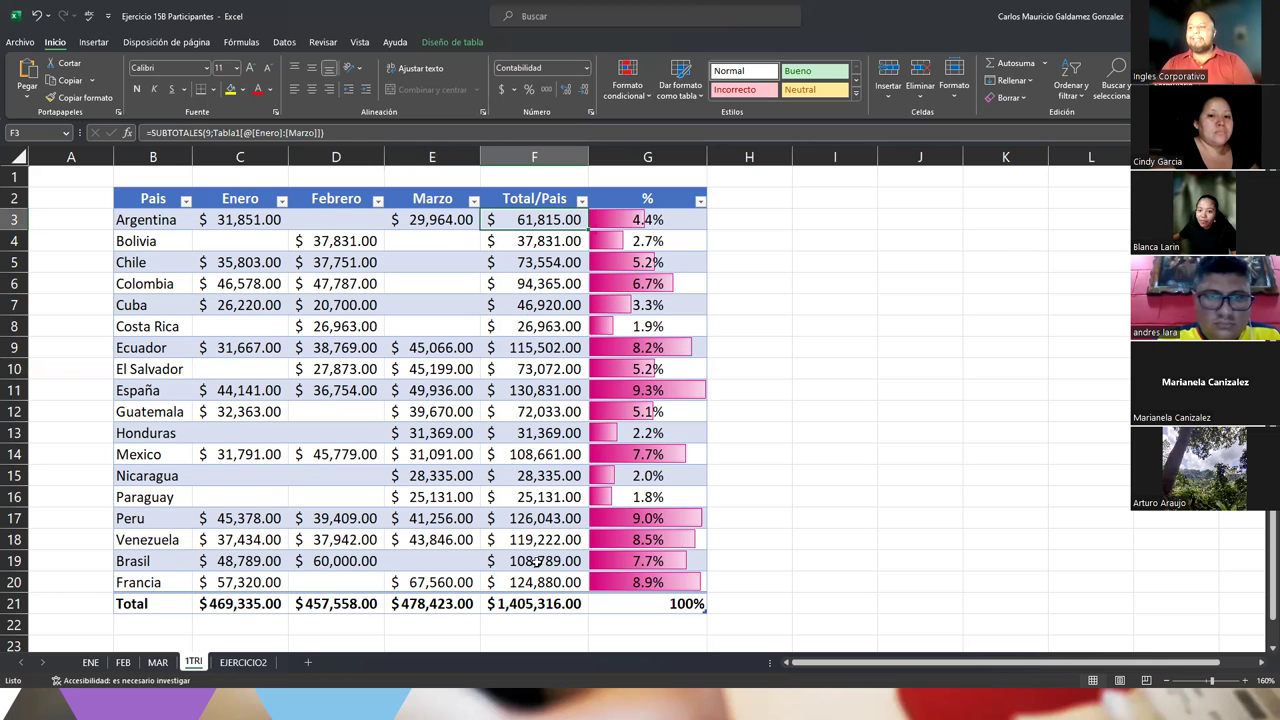
click(530, 604)
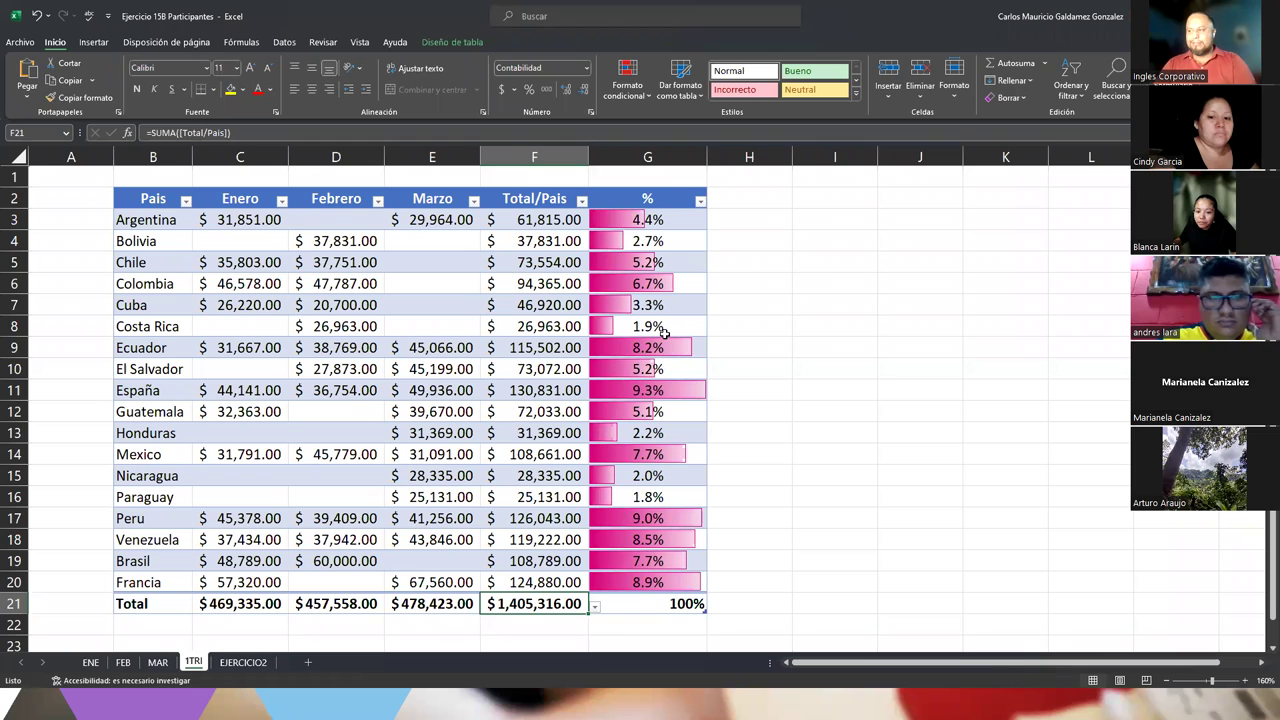
Step: Examine the formula behind Argentina's percentage in G3 and its references to Total/Pais and the grand total
click(679, 220)
double_click(679, 220)
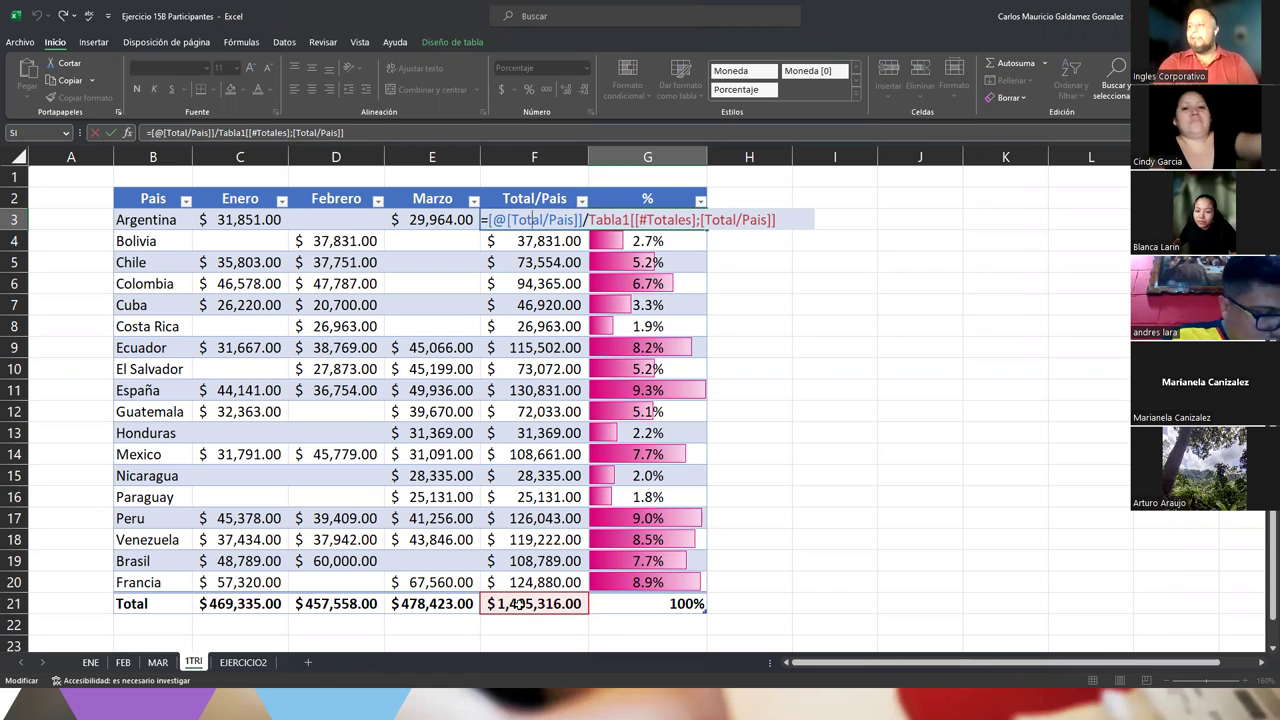
key(Return)
key(Up)
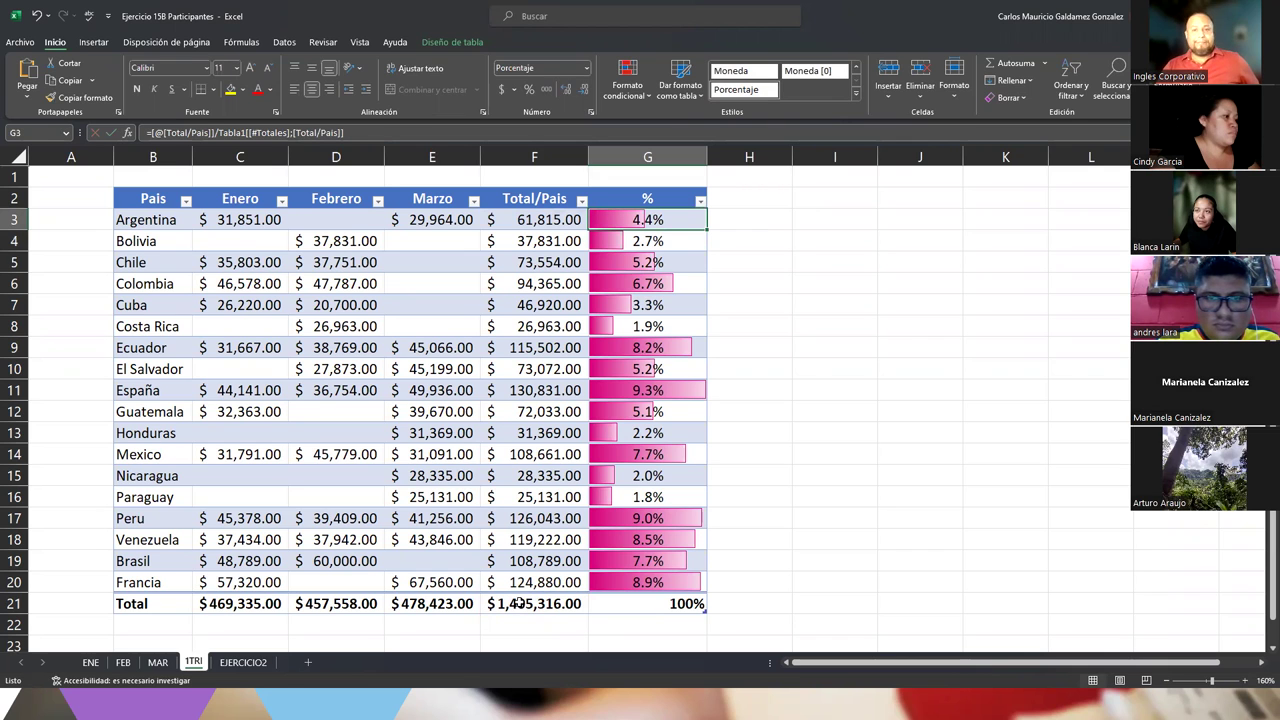
Step: On the EJERCICIO2 sheet, examine the Sector A, B and C source tables and the layout of the Acumulado tables
click(243, 662)
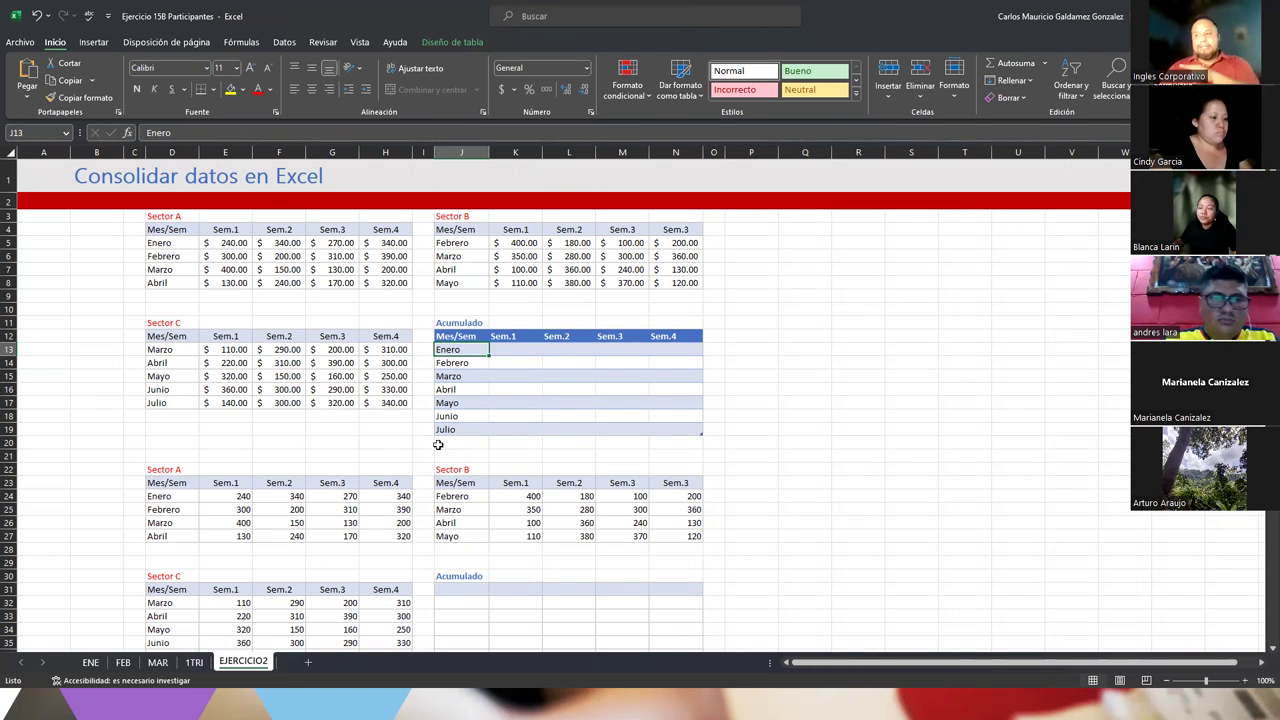
drag(175, 216, 400, 402)
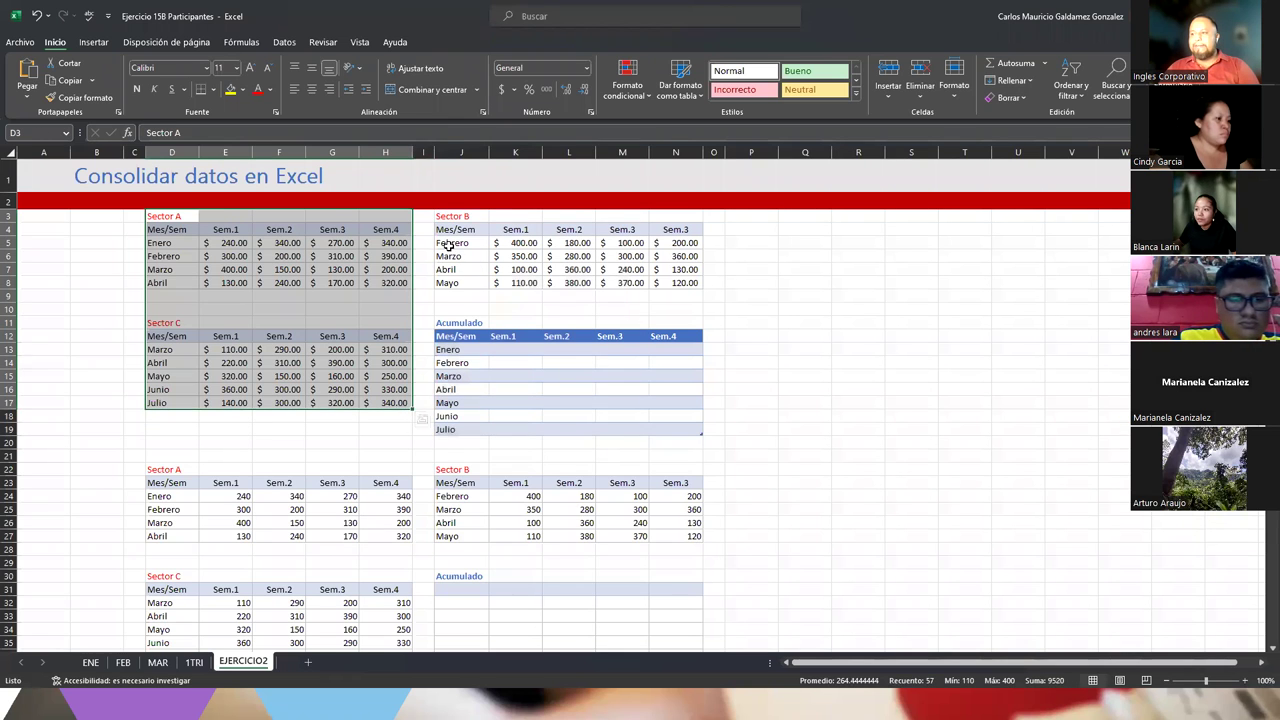
click(223, 217)
click(466, 215)
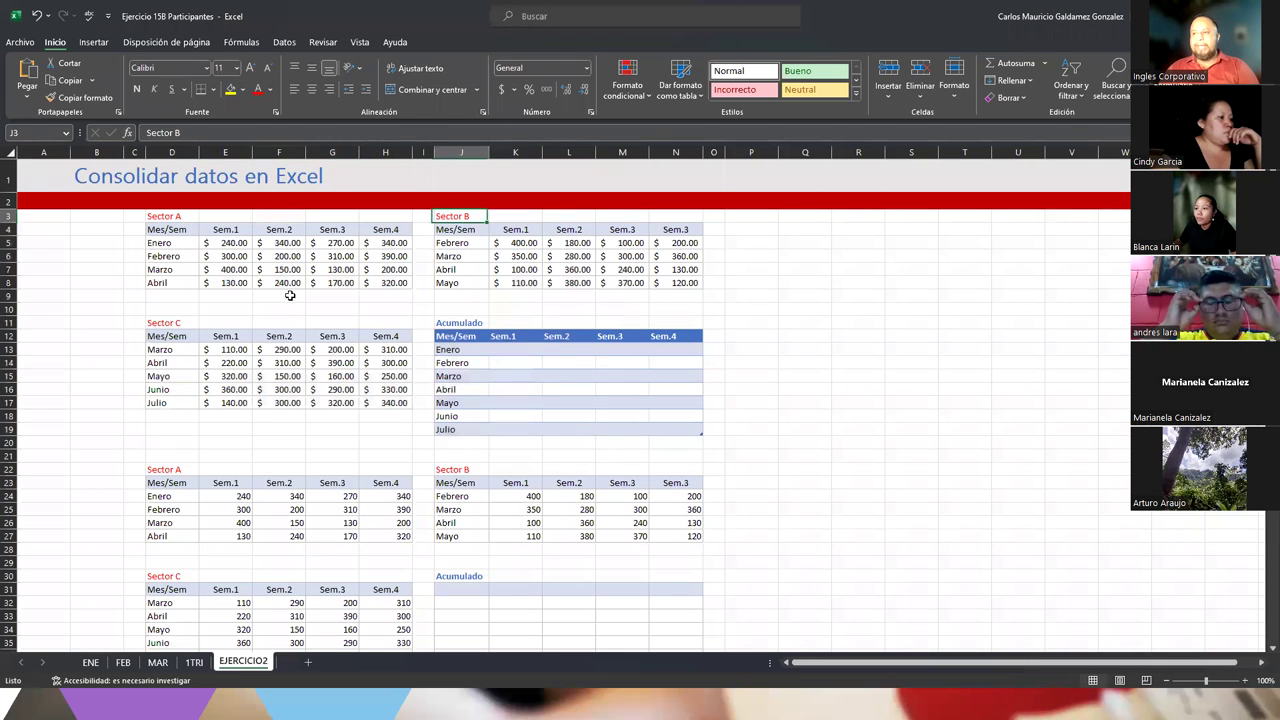
click(168, 325)
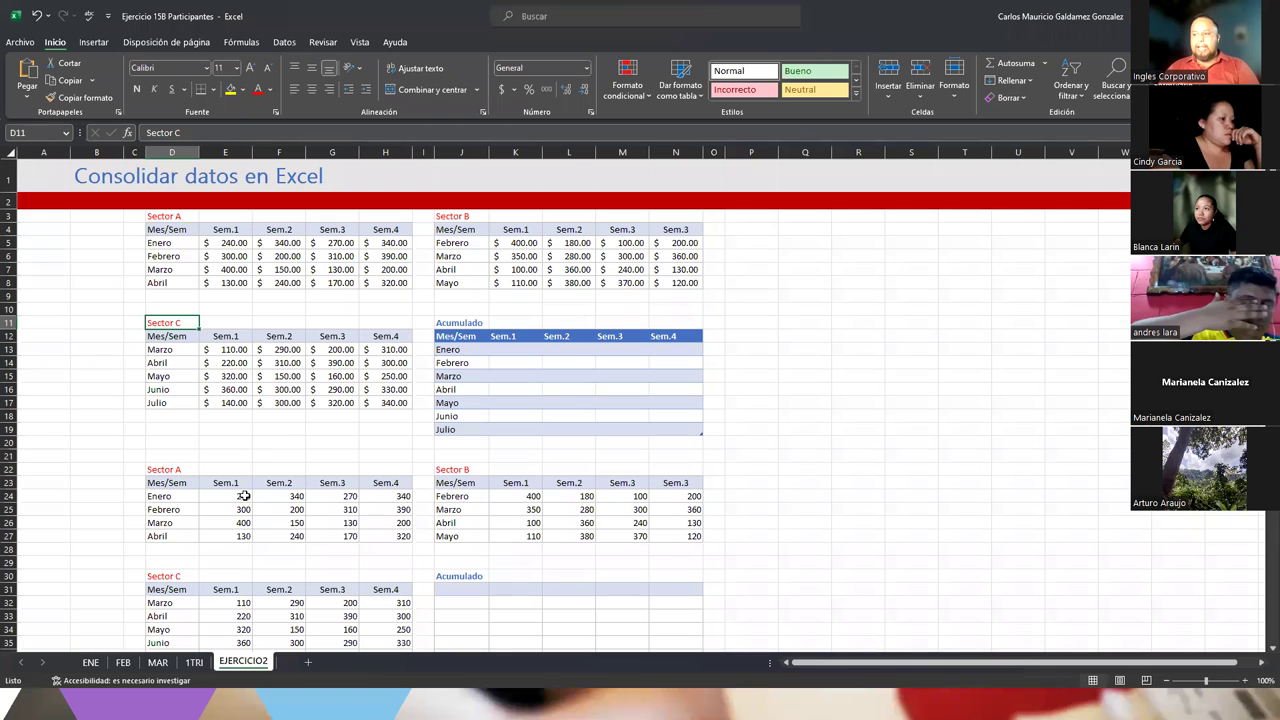
drag(179, 469, 172, 485)
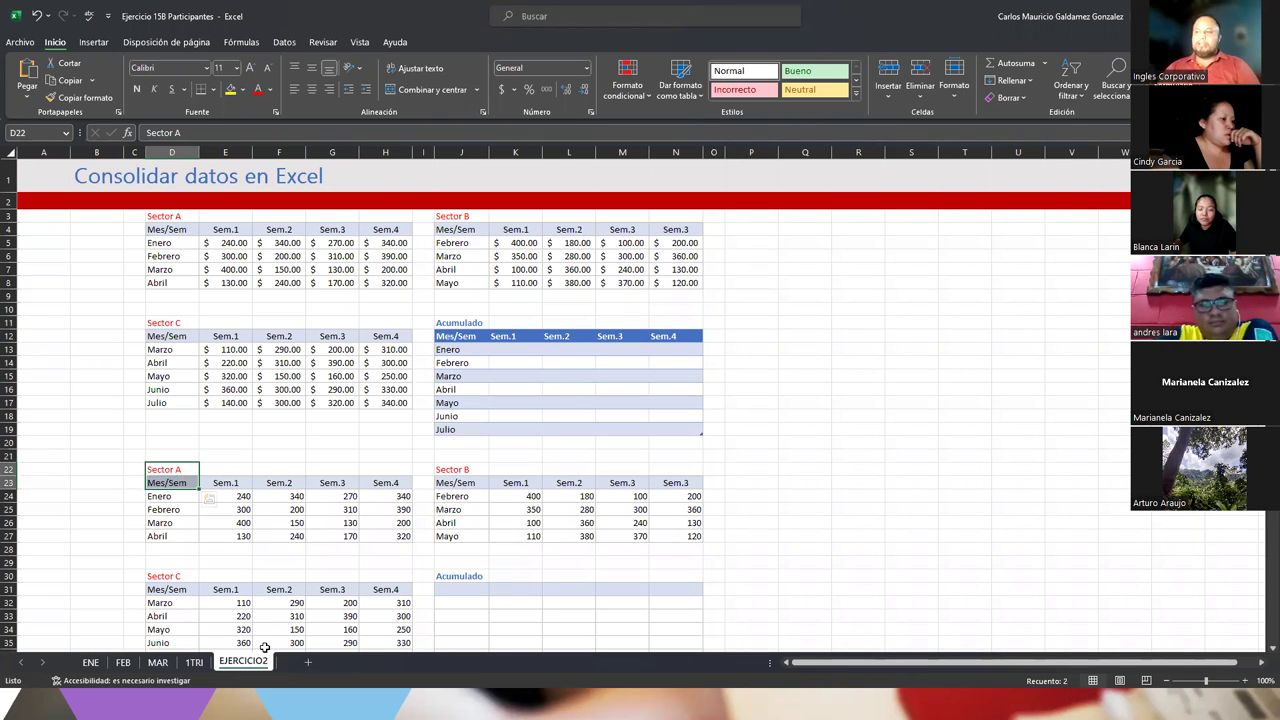
click(508, 349)
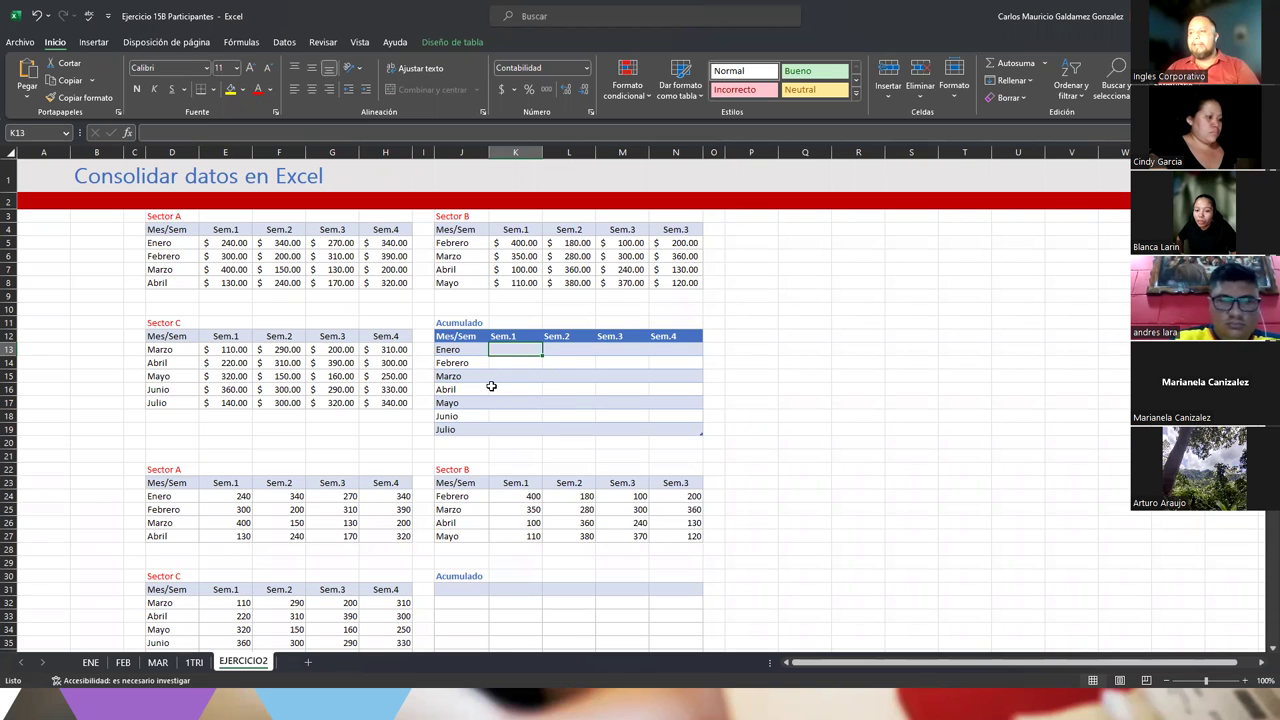
click(455, 337)
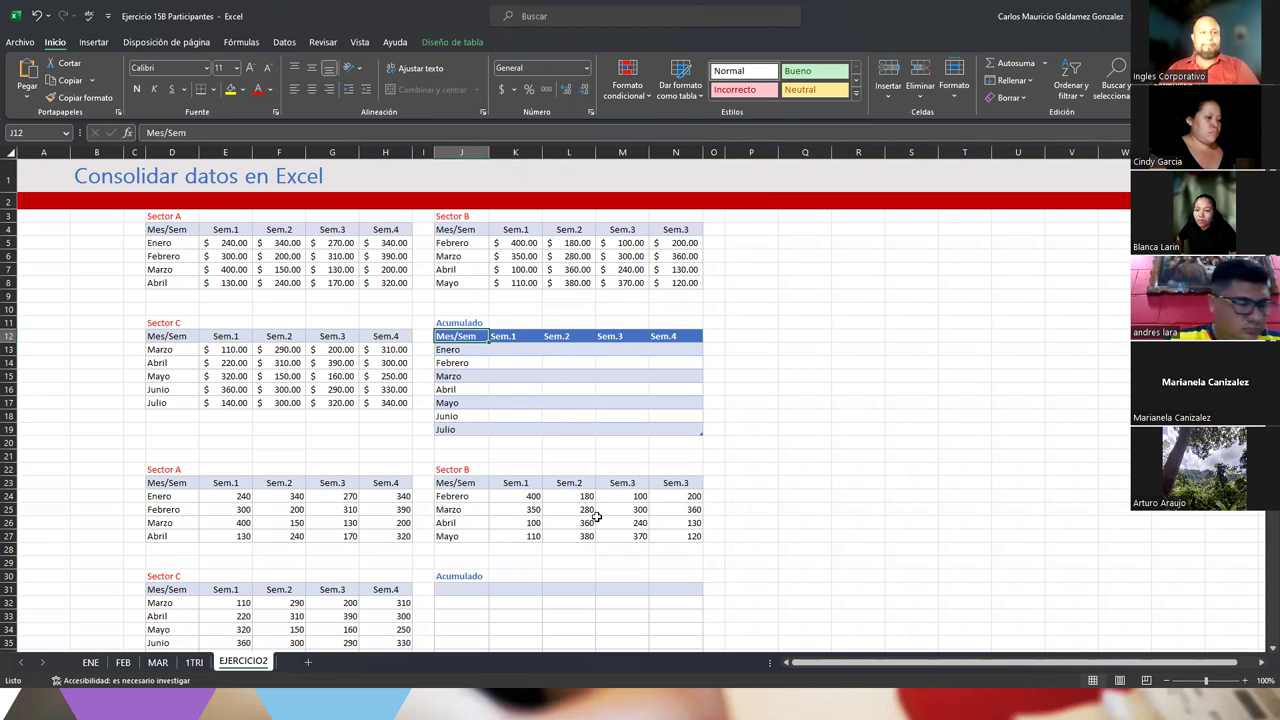
click(455, 591)
Step: Remove the upper Acumulado table with its month and week labels from J12:N19
drag(455, 337, 661, 430)
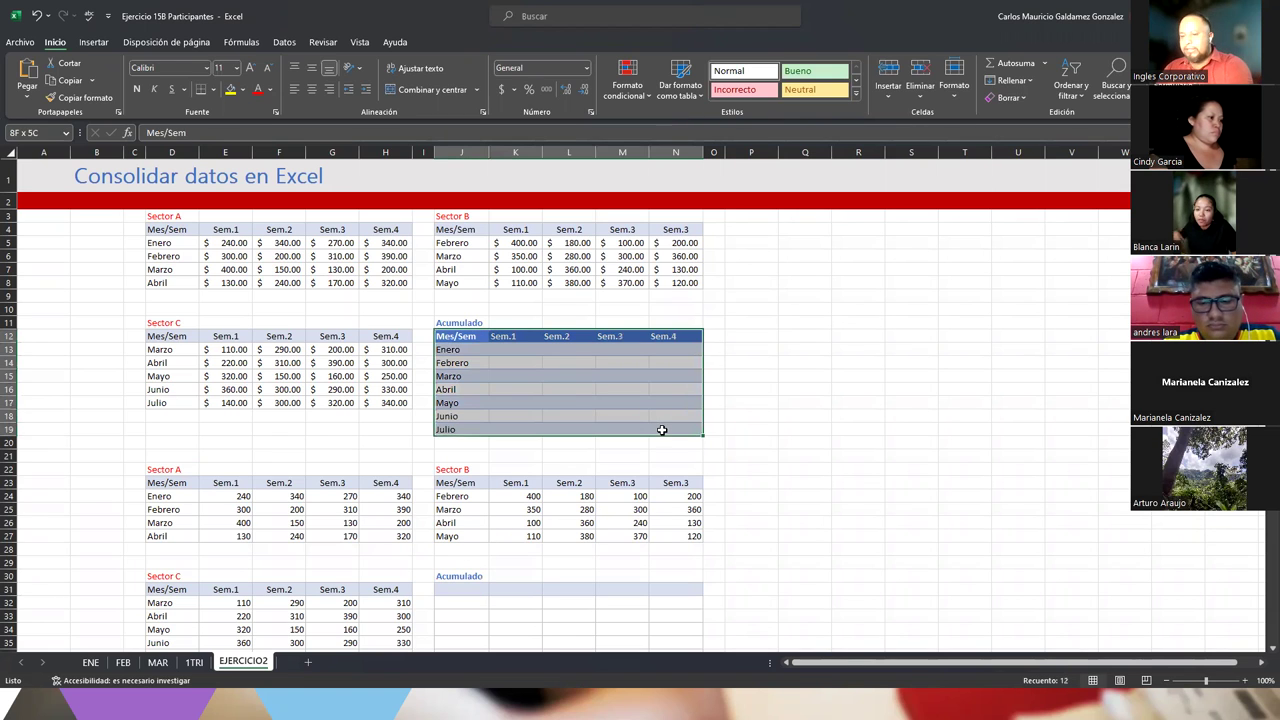
key(ctrl+z)
click(497, 363)
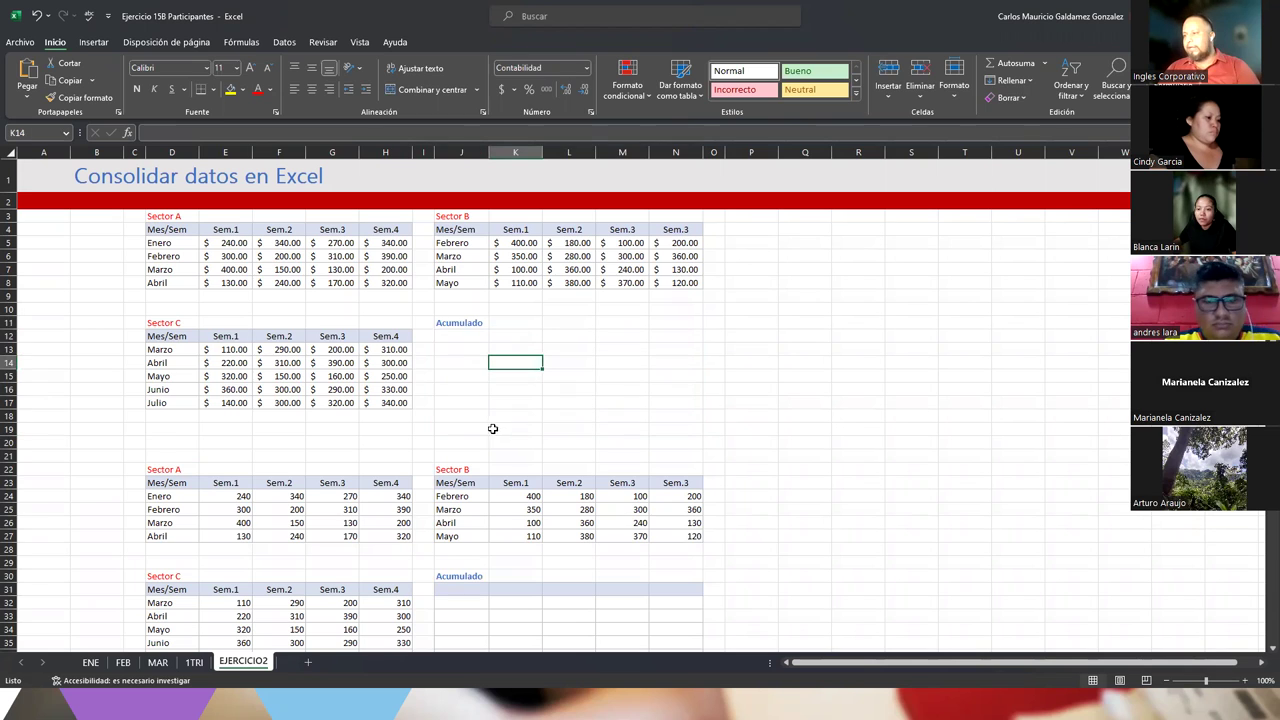
Step: Start Consolidar with J12 as the destination and remove all the stored references, keeping the Suma function
click(447, 326)
drag(455, 337, 455, 355)
click(456, 343)
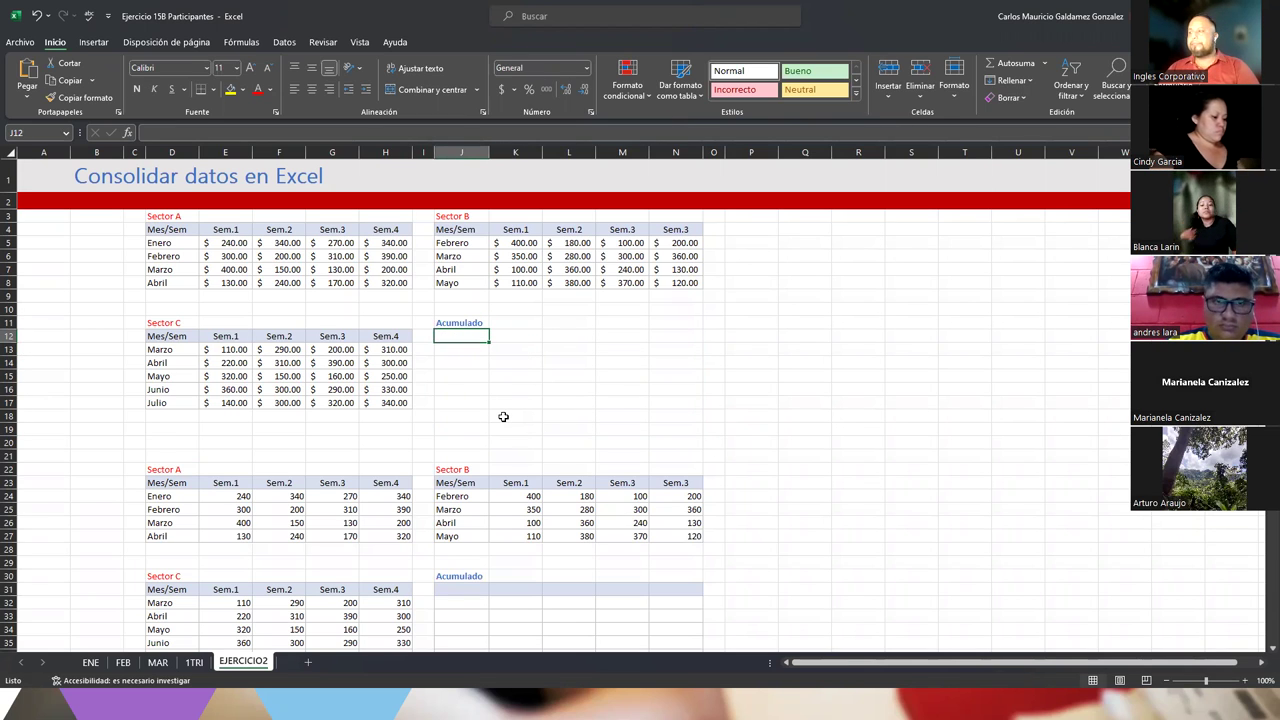
click(284, 43)
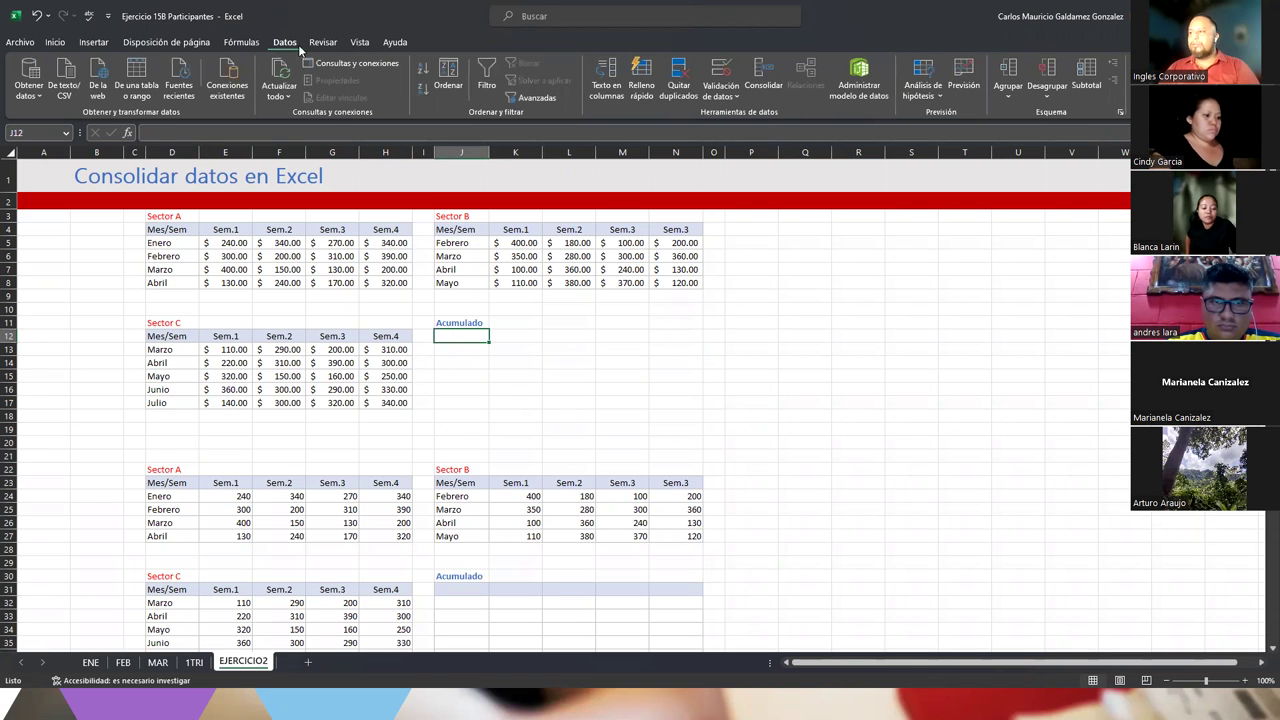
click(765, 88)
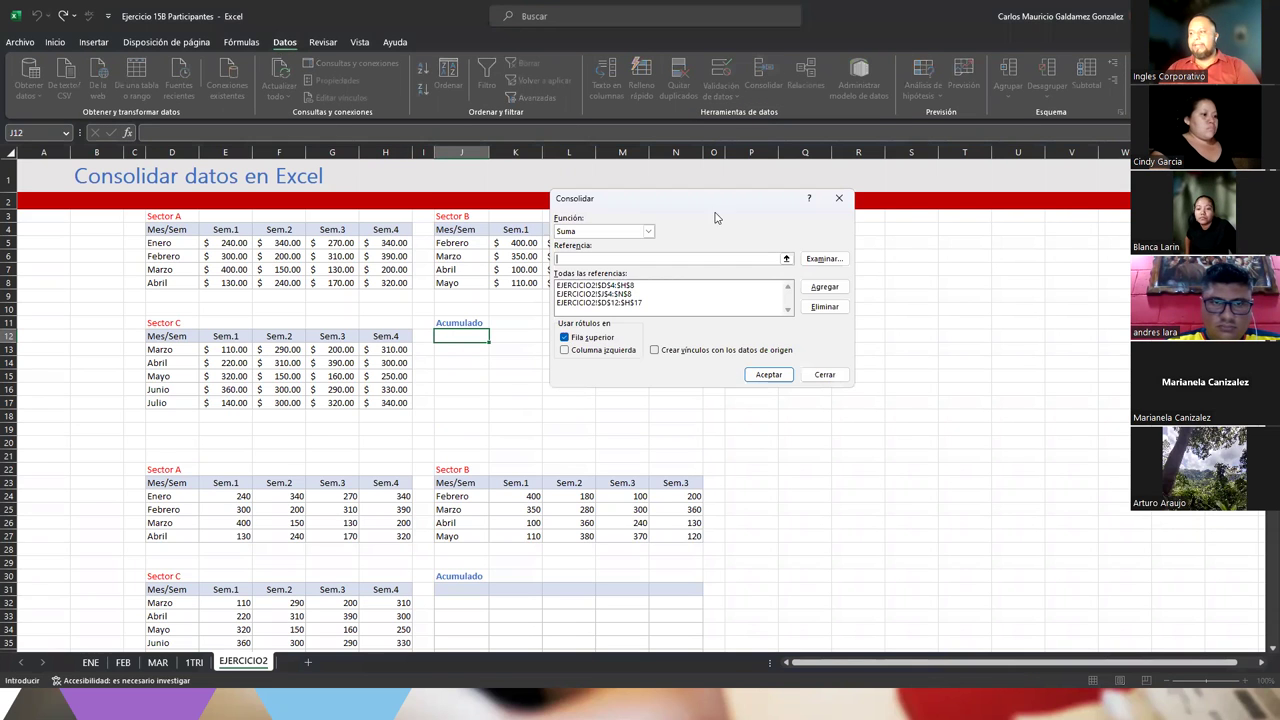
click(686, 337)
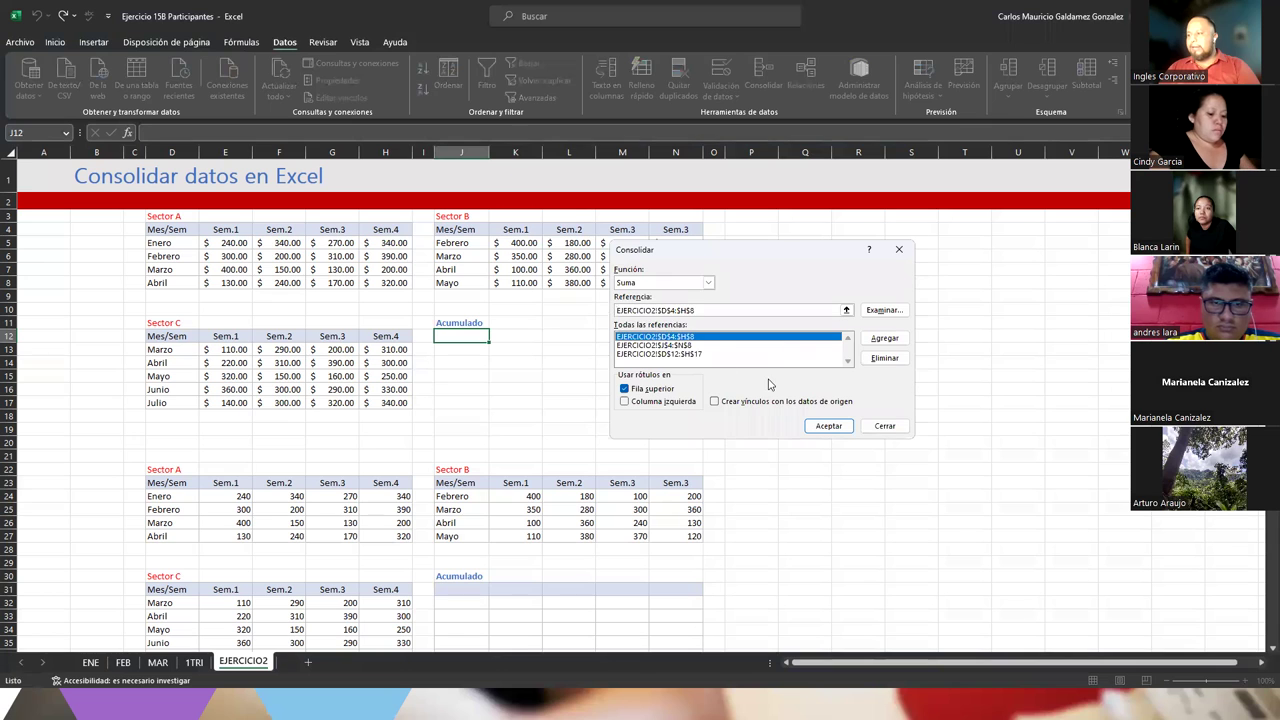
click(885, 358)
click(682, 338)
click(884, 358)
click(655, 338)
click(885, 358)
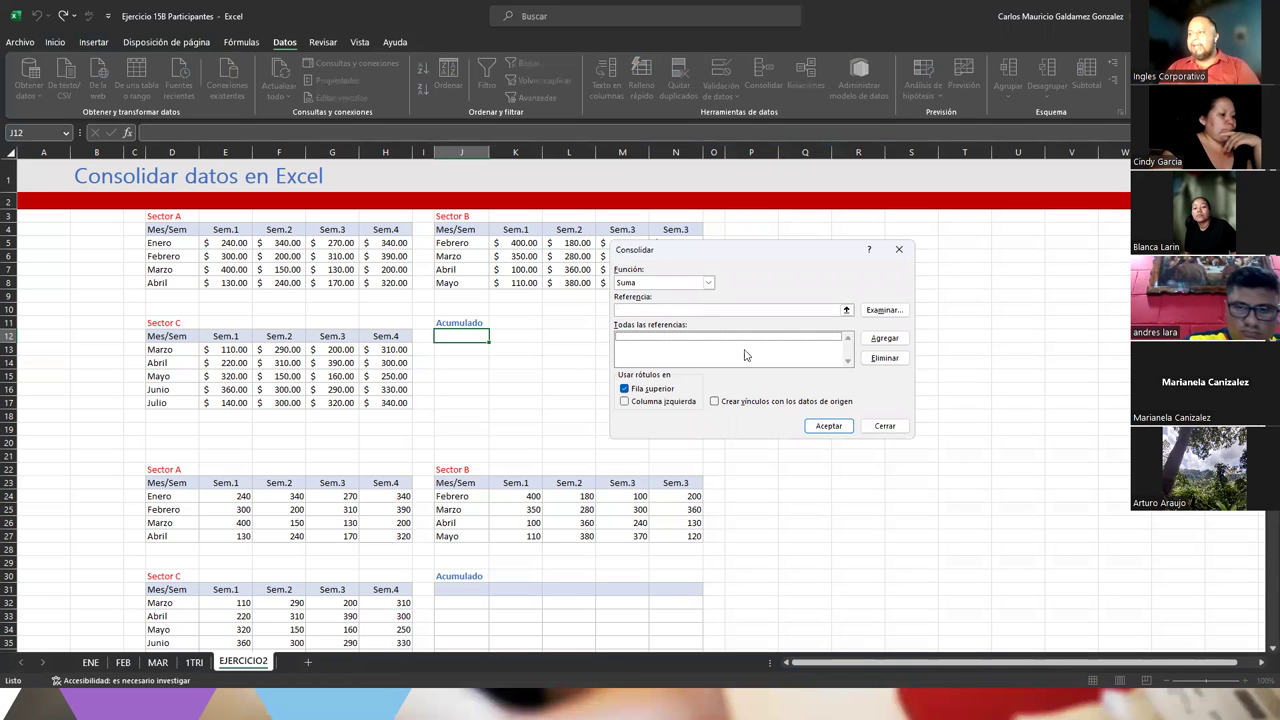
Step: Add the upper Sector A table $D$4:$H$8, headers included, to the consolidation references
click(846, 311)
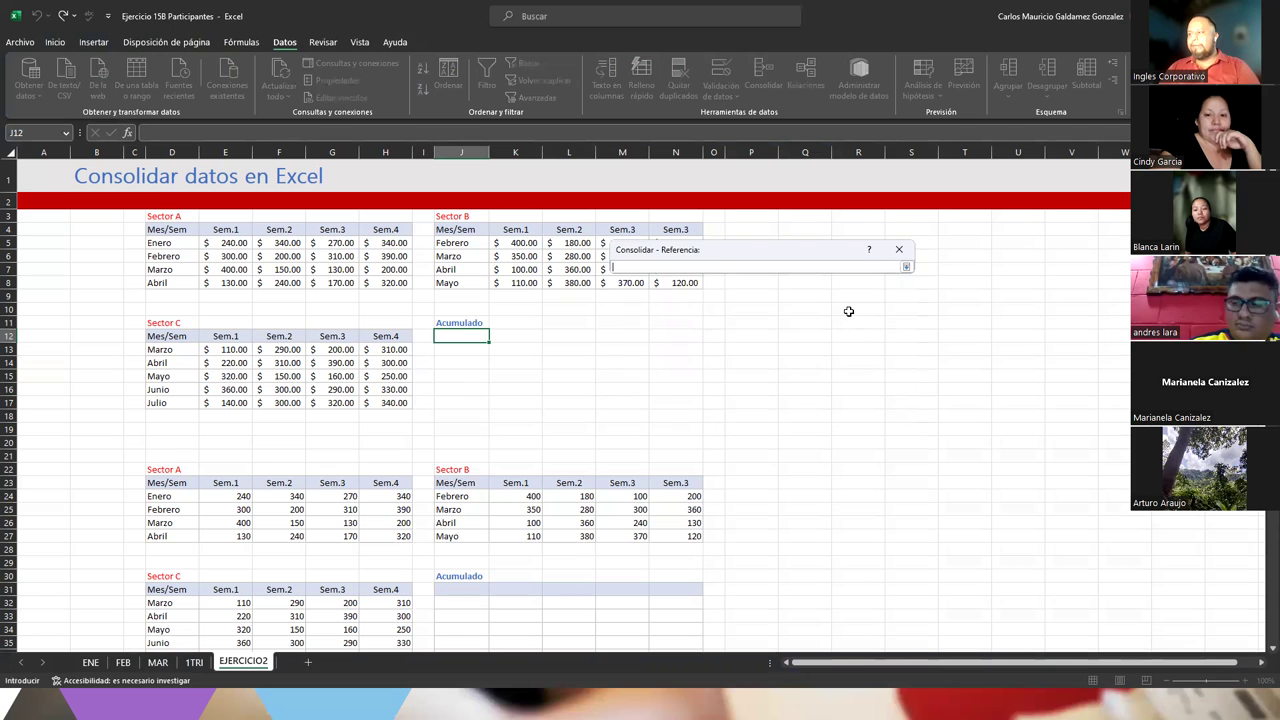
drag(166, 229, 410, 284)
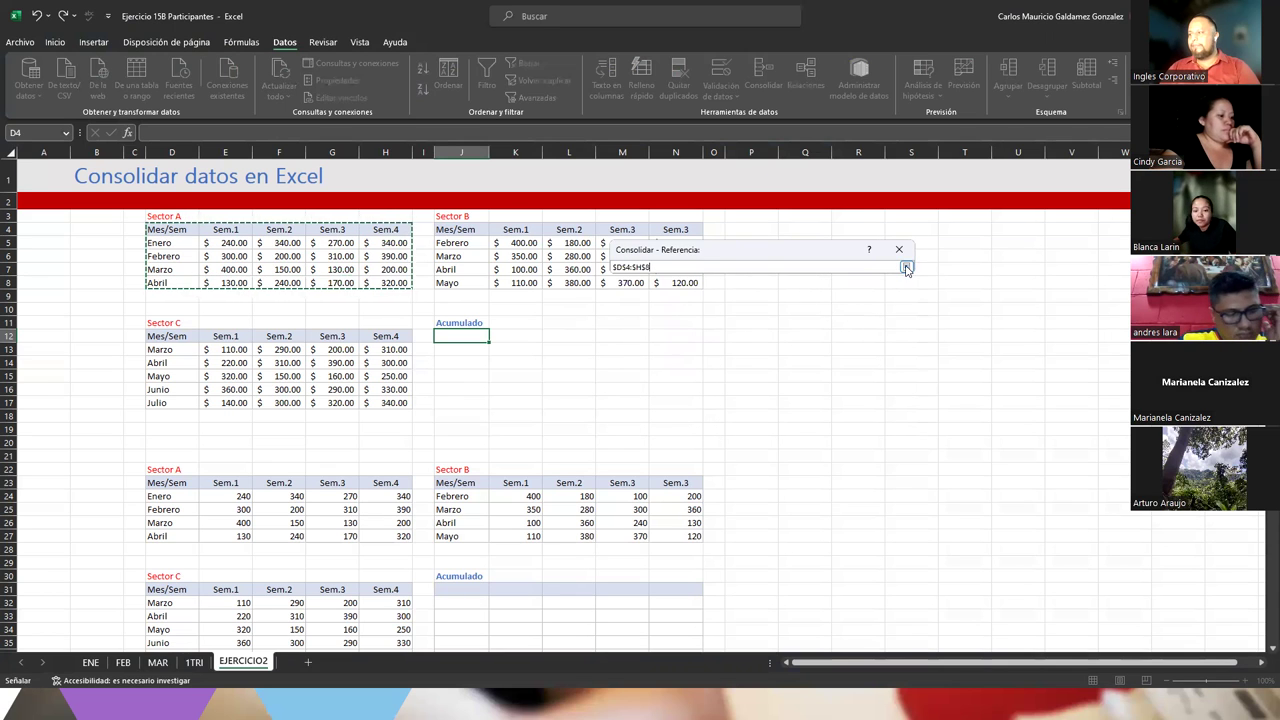
click(906, 267)
click(870, 340)
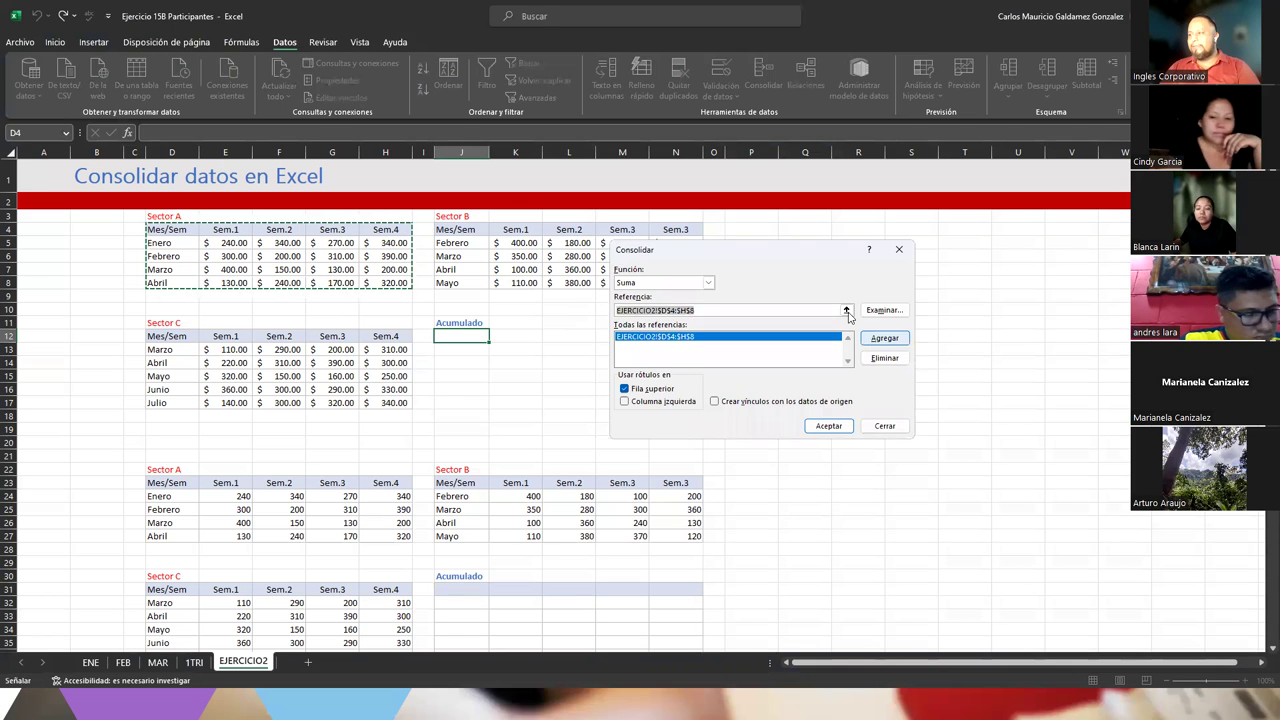
Step: Add the upper Sector B table $J$4:$N$8, headers included, to the consolidation references
click(846, 311)
drag(462, 229, 702, 285)
click(906, 267)
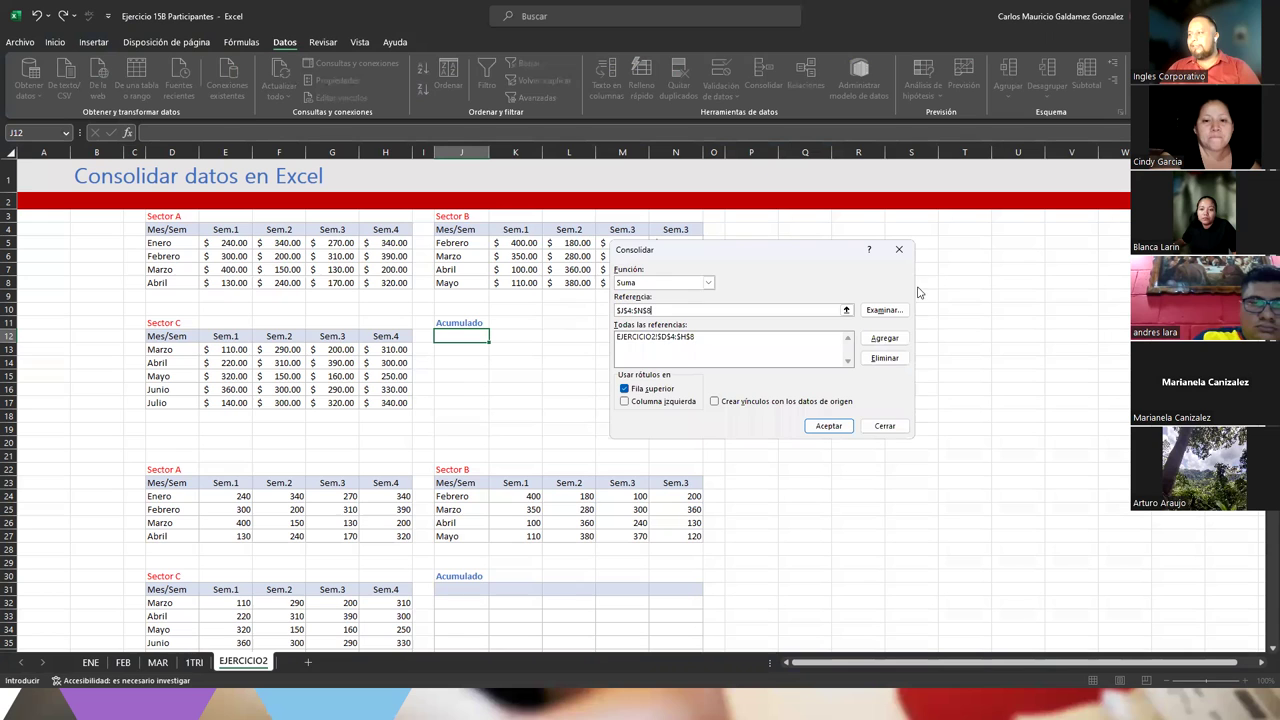
click(884, 338)
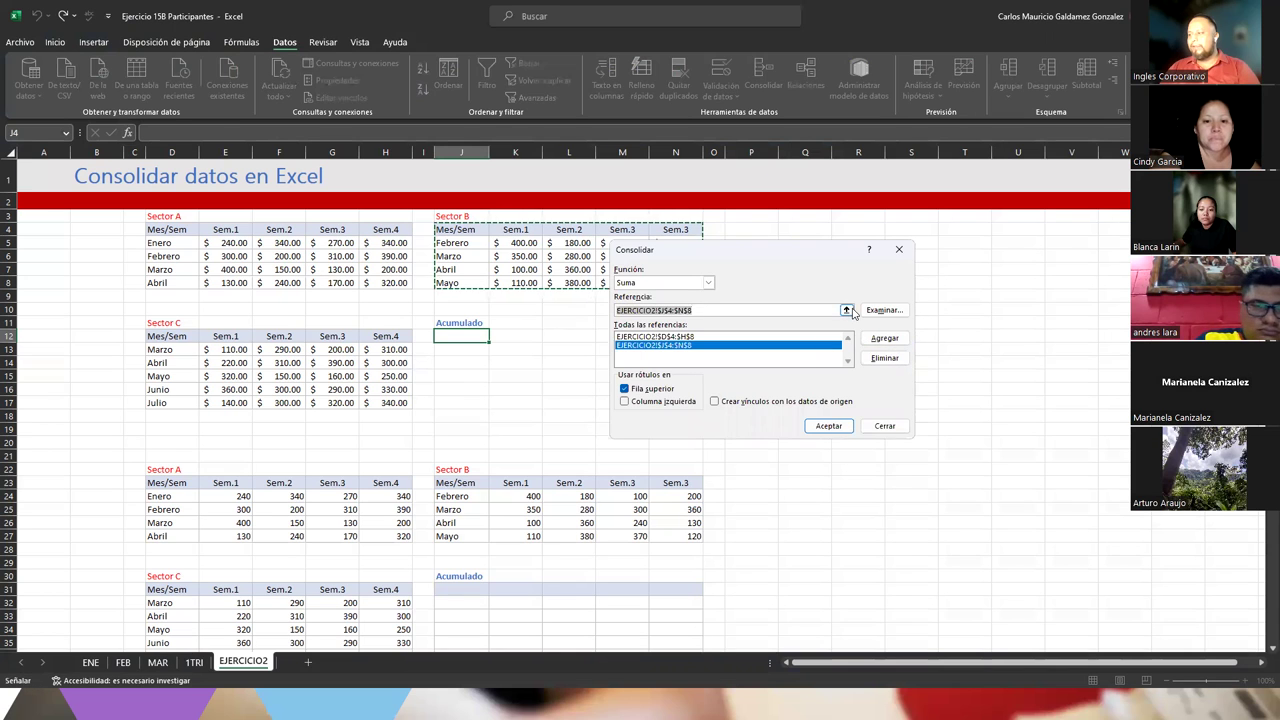
Step: Add the upper Sector C table $D$12:$H$17 as a reference and consolidate with both Fila superior and Columna izquierda labels
click(846, 311)
drag(160, 338, 405, 402)
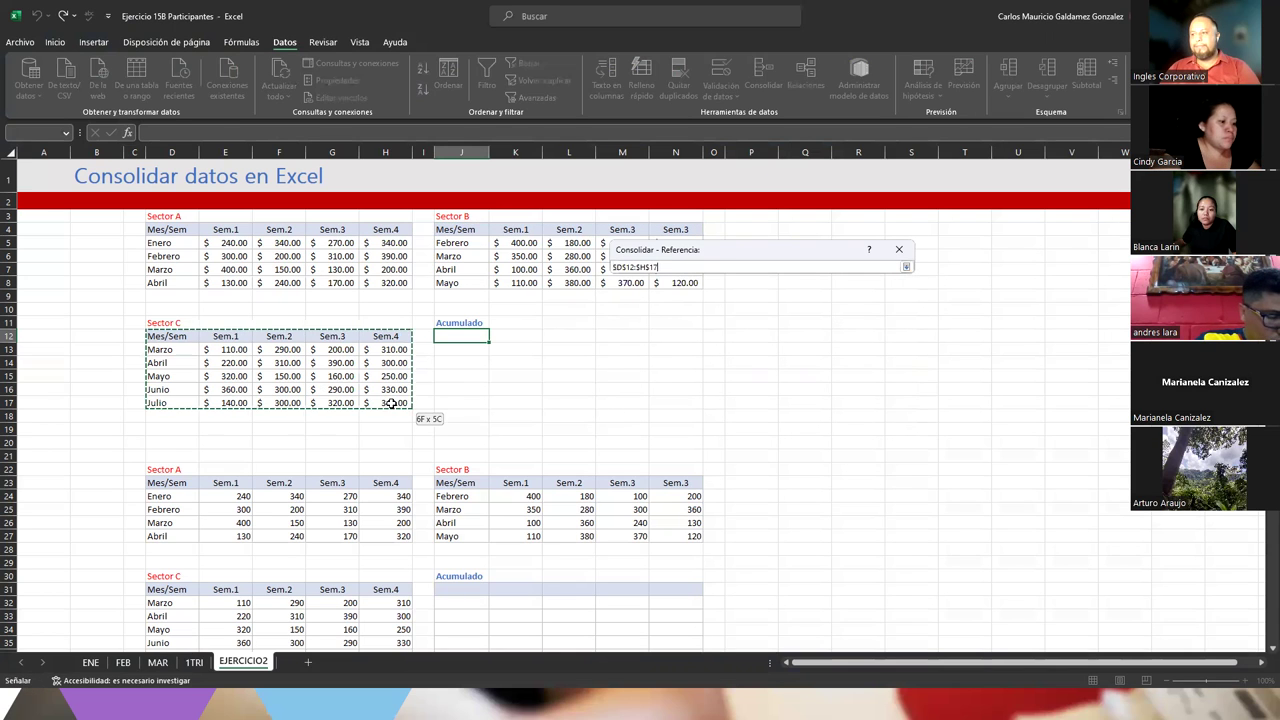
click(906, 267)
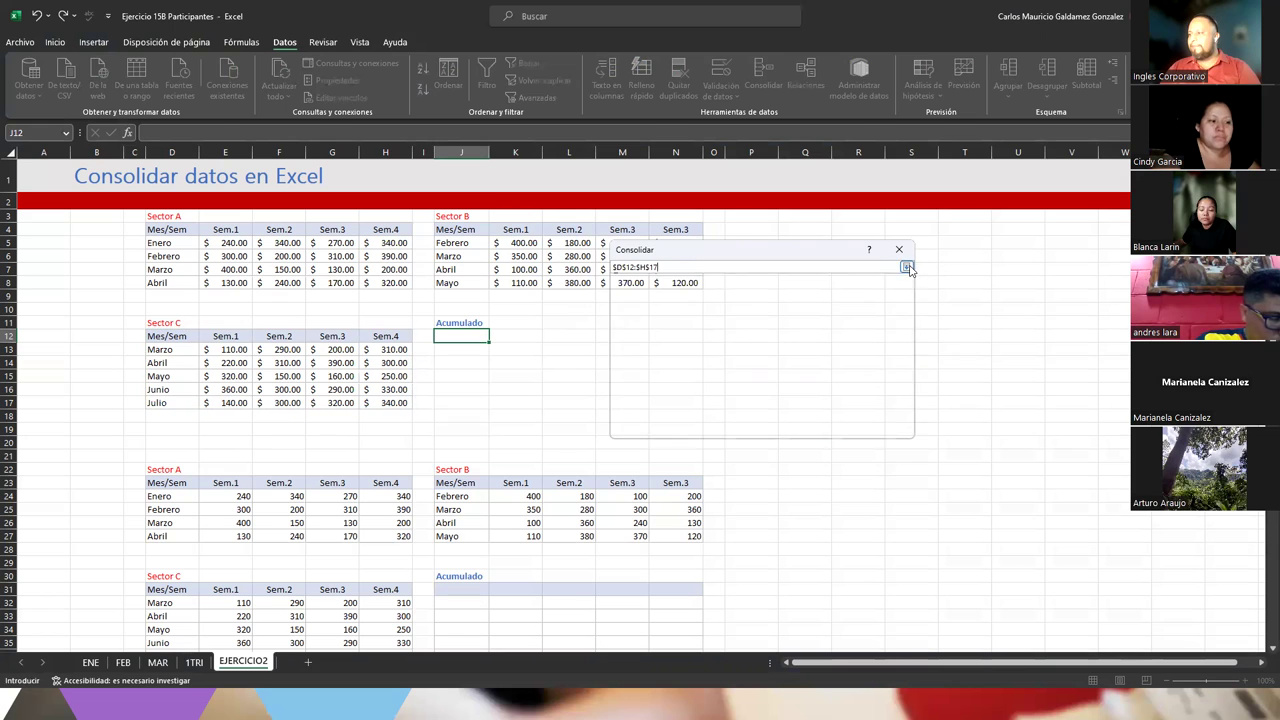
click(884, 338)
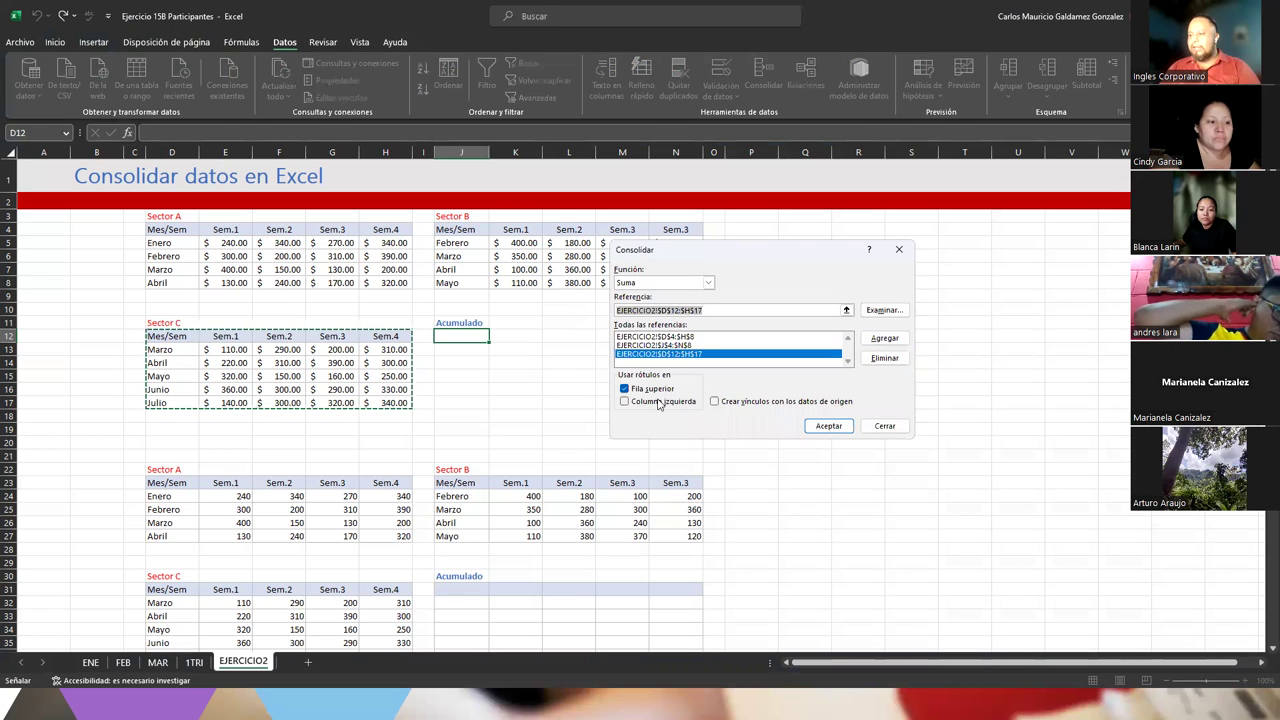
click(624, 401)
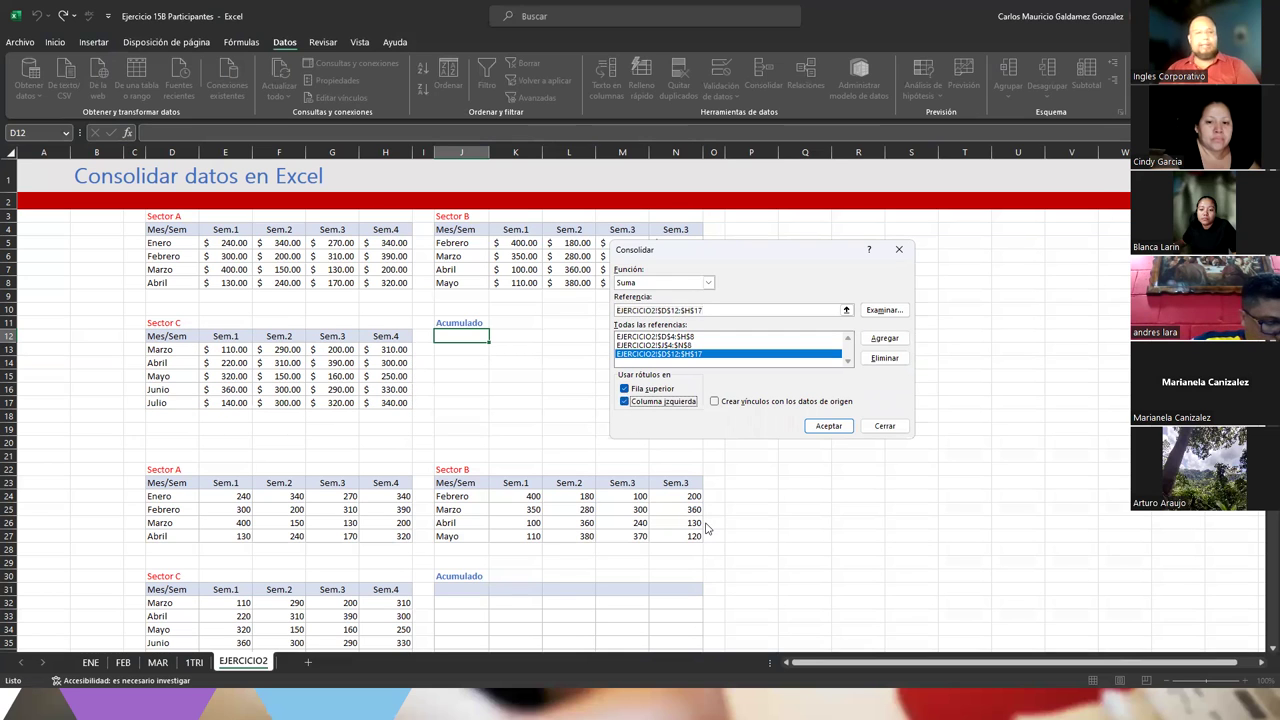
click(818, 428)
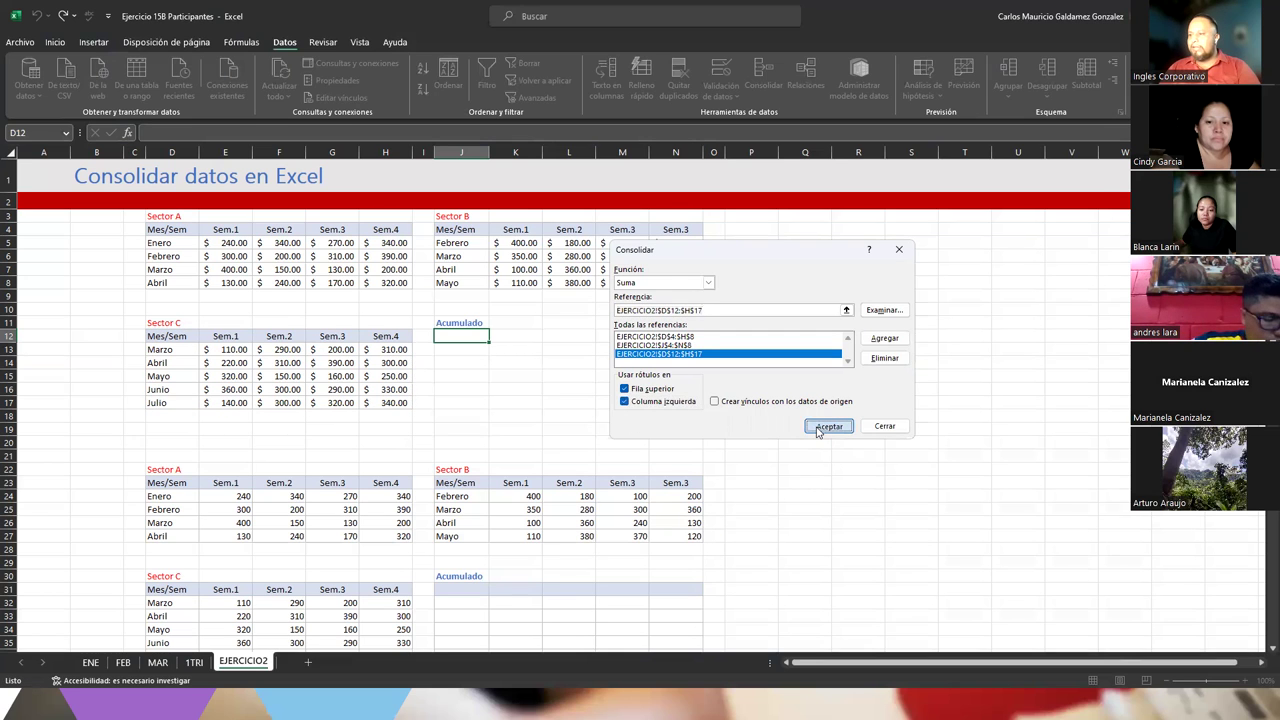
Step: Check the month labels of the consolidated Acumulado results against the first months in Sectors A, B and C
click(510, 378)
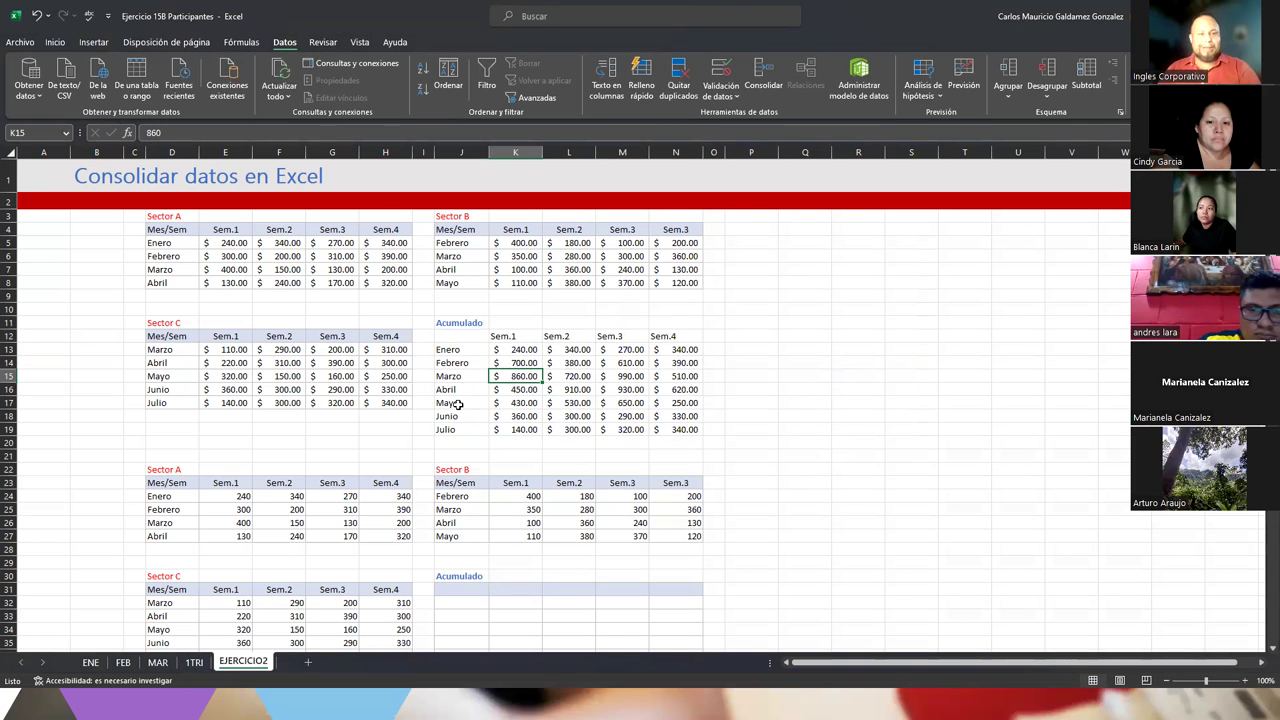
click(450, 351)
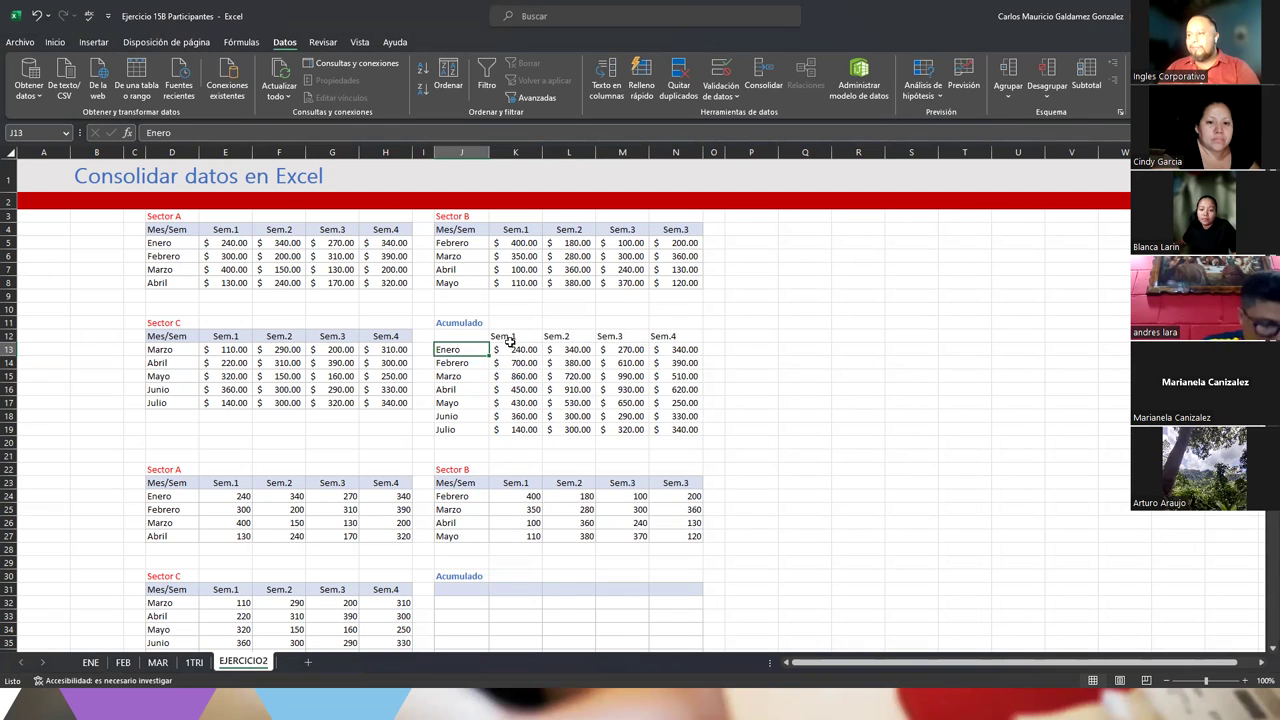
click(164, 244)
click(457, 247)
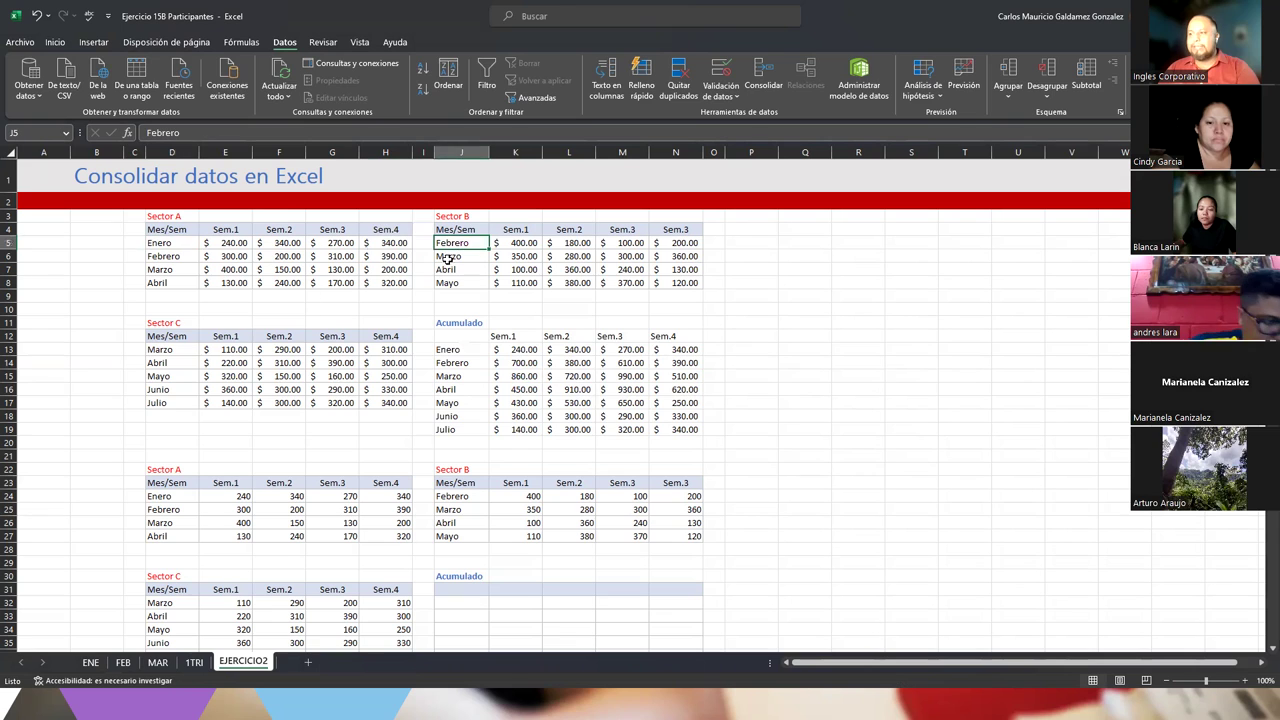
click(168, 349)
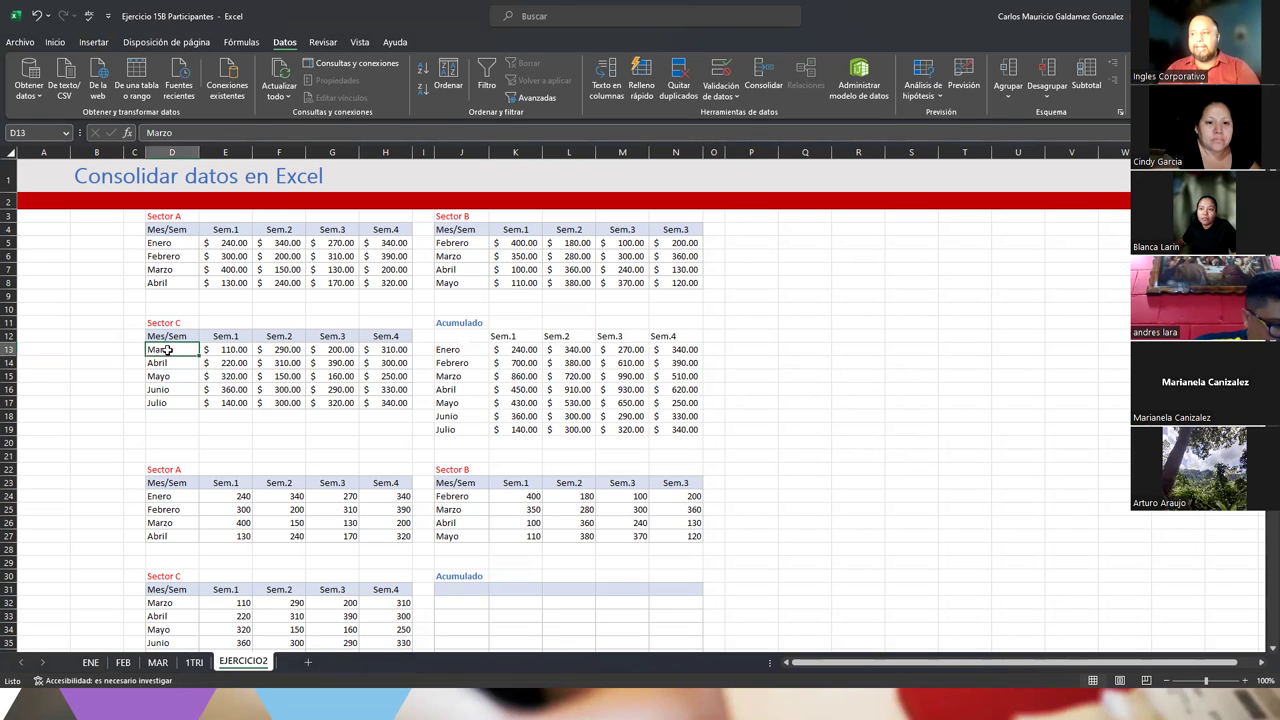
Step: Compare the Enero values of the upper Sector A table with the Enero row of the consolidated Acumulado results
click(206, 244)
click(504, 348)
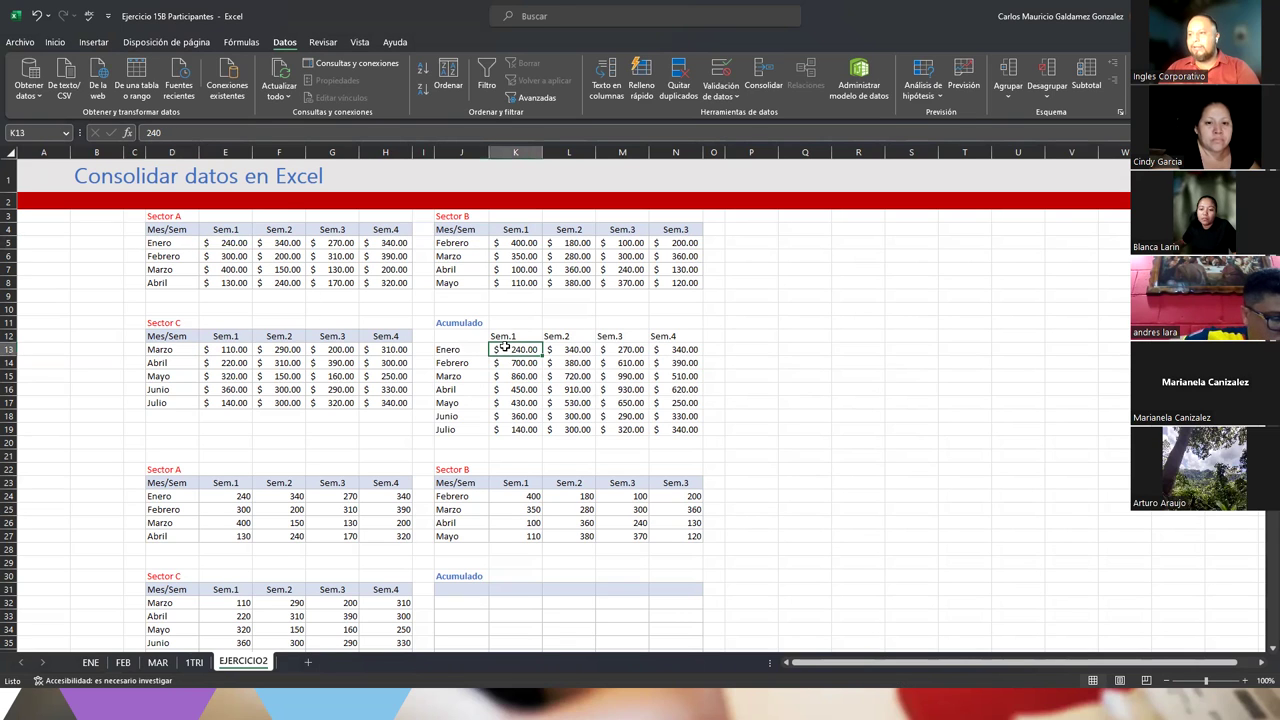
click(288, 244)
click(337, 247)
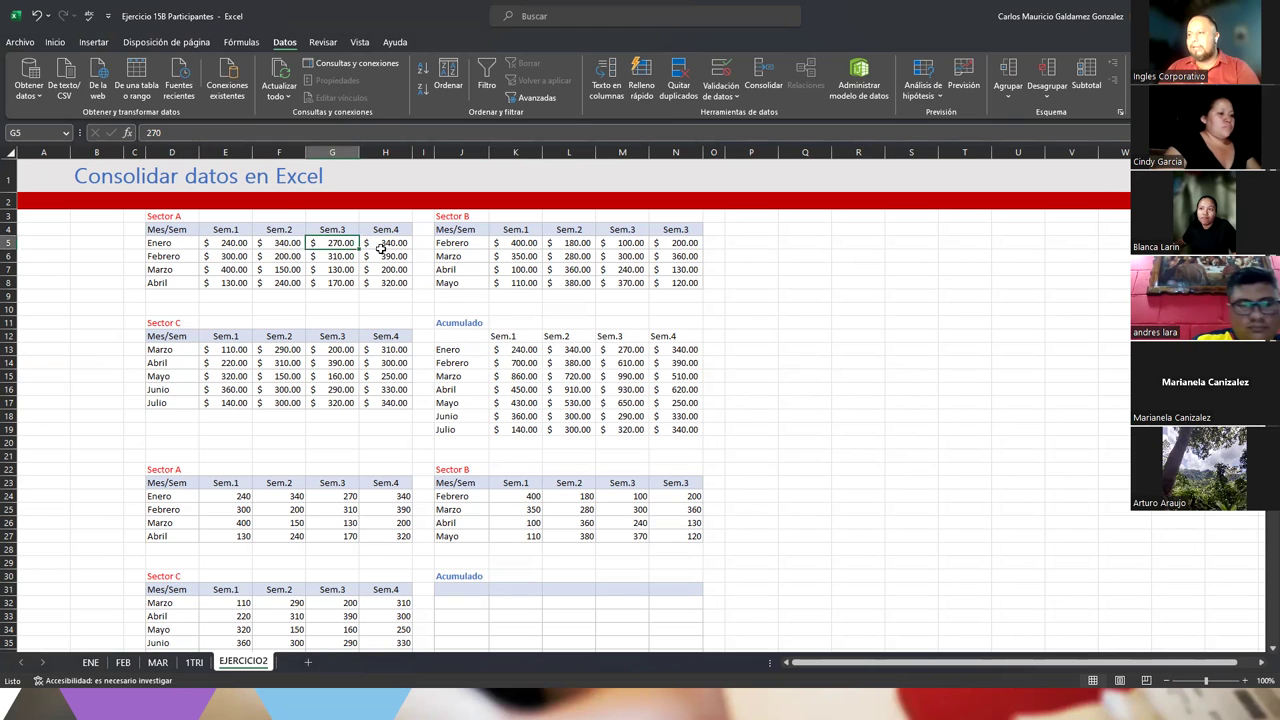
drag(515, 349, 674, 355)
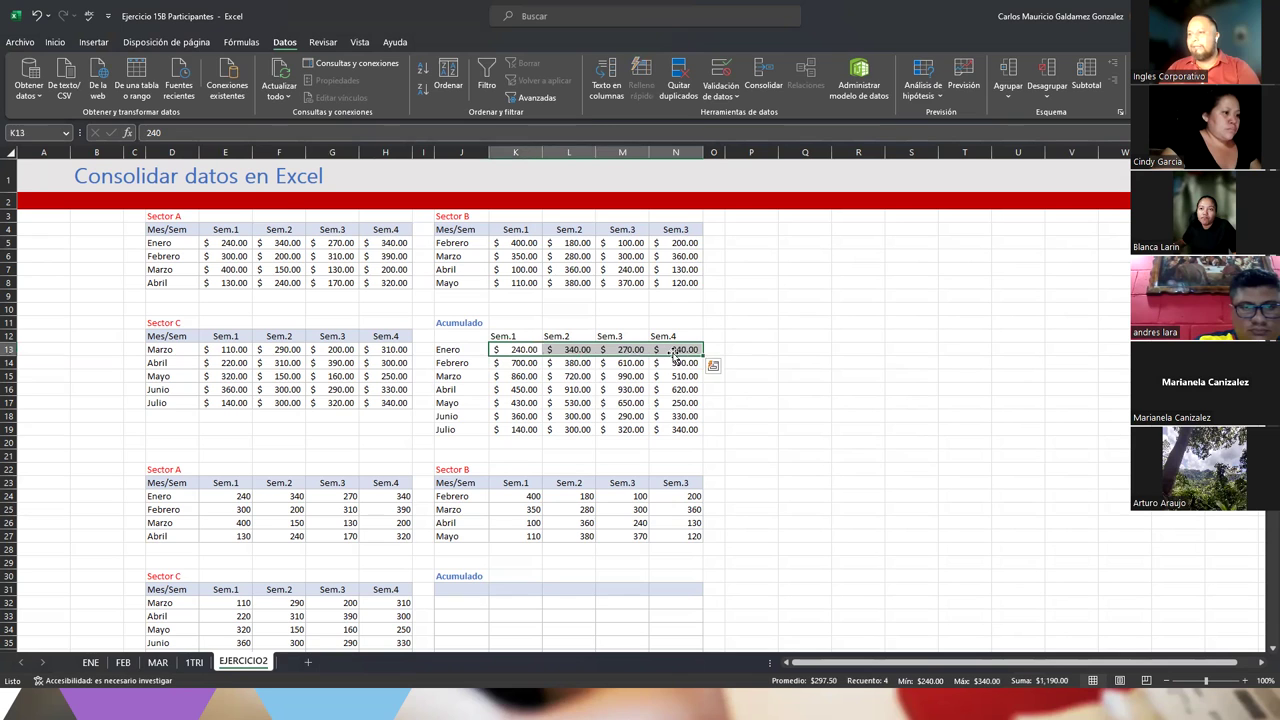
Step: Compare the Febrero rows of the upper Sector A and Sector B tables with the Febrero row in Acumulado
click(170, 257)
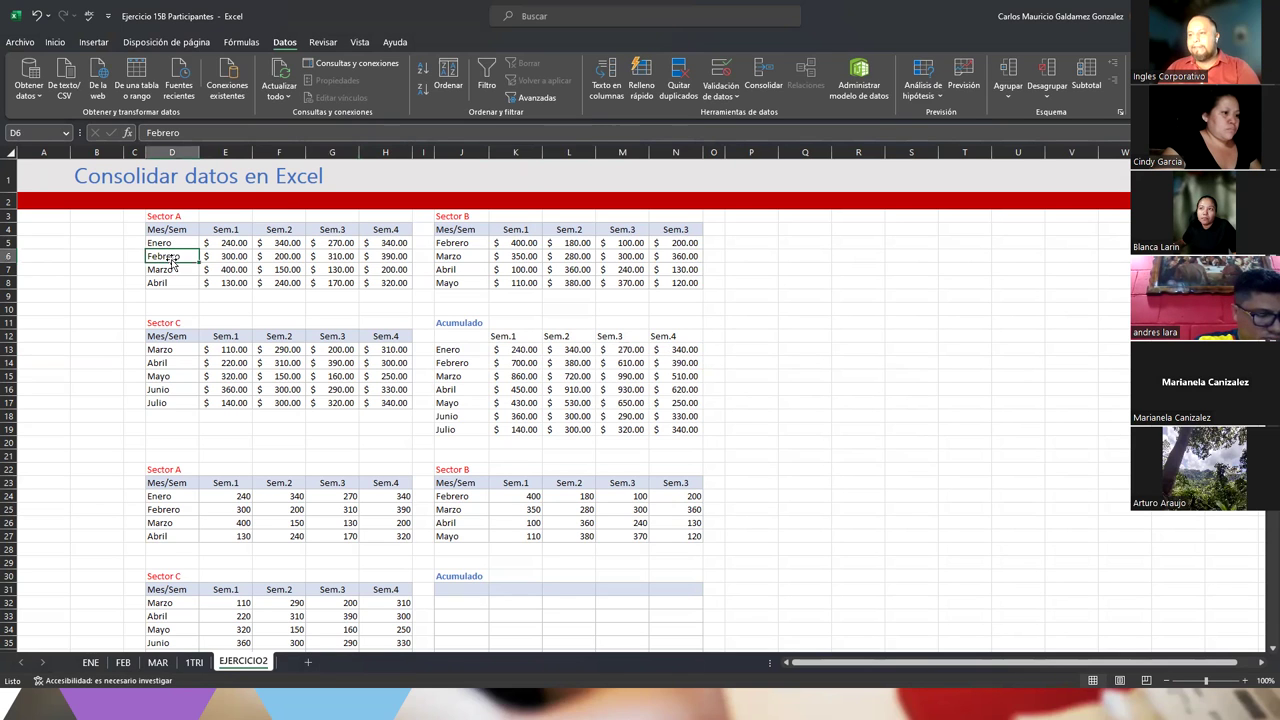
drag(240, 257, 395, 257)
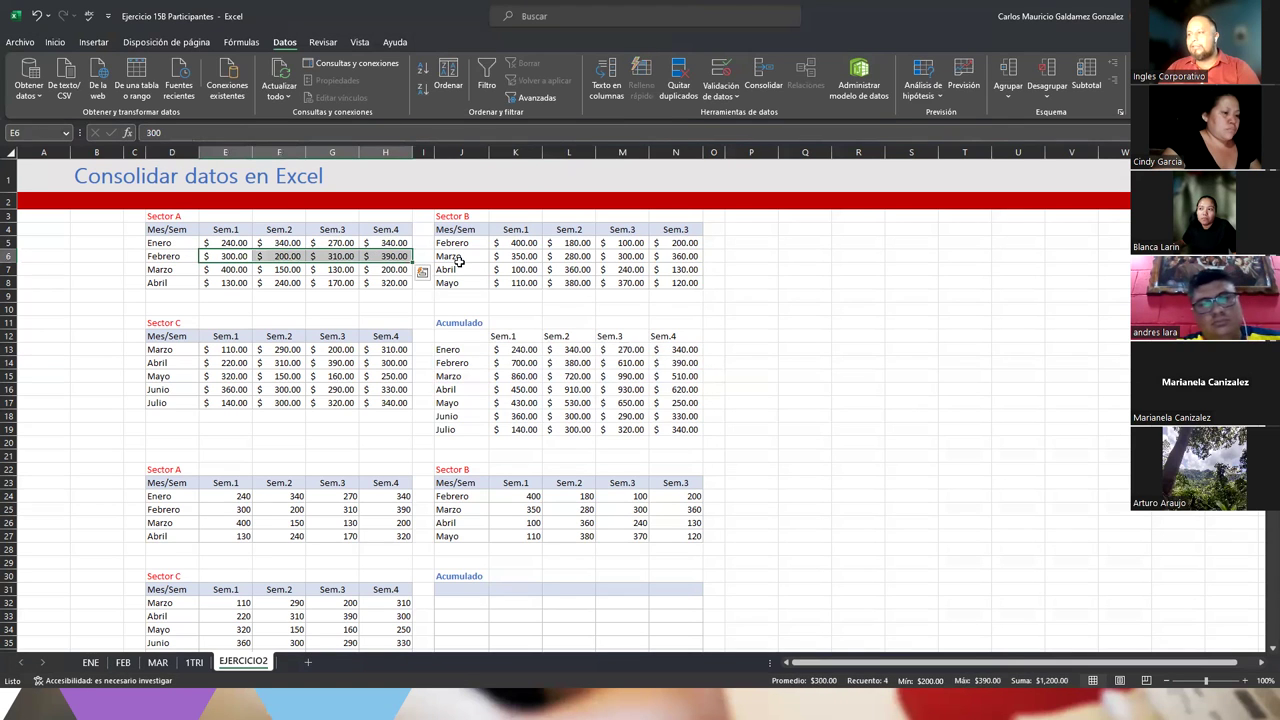
ctrl+click(622, 243)
drag(516, 242, 686, 245)
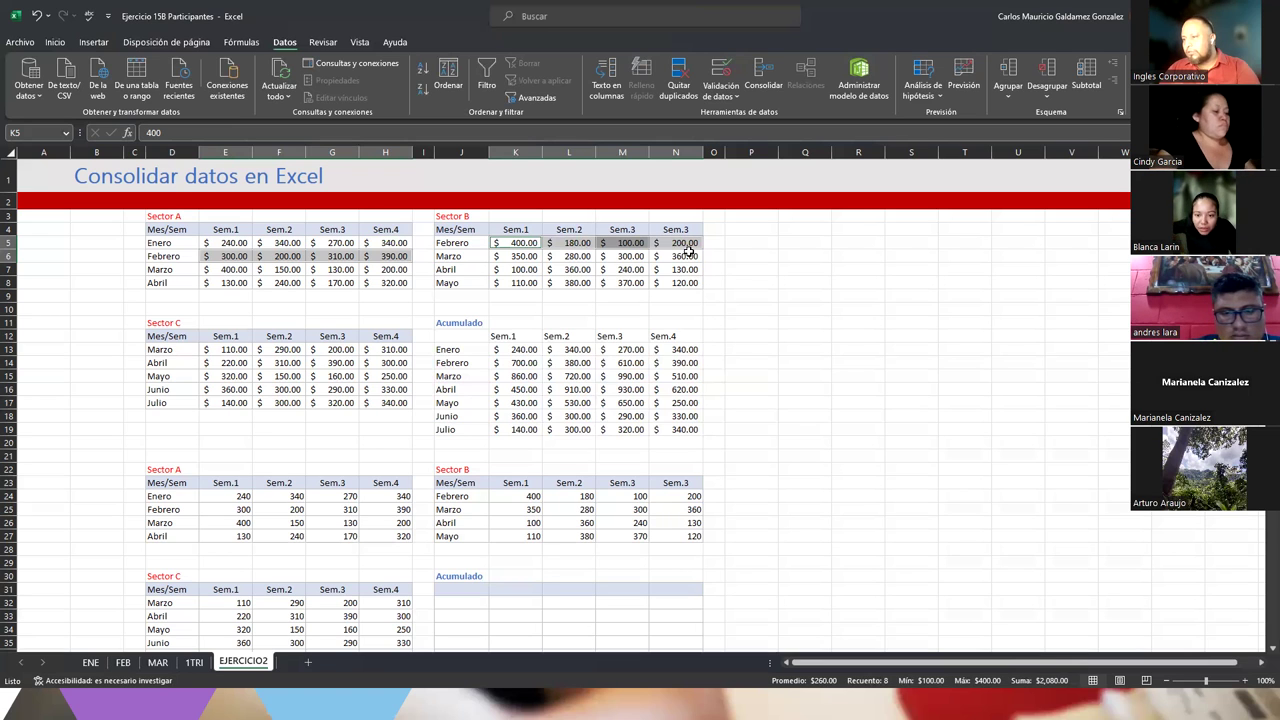
click(691, 367)
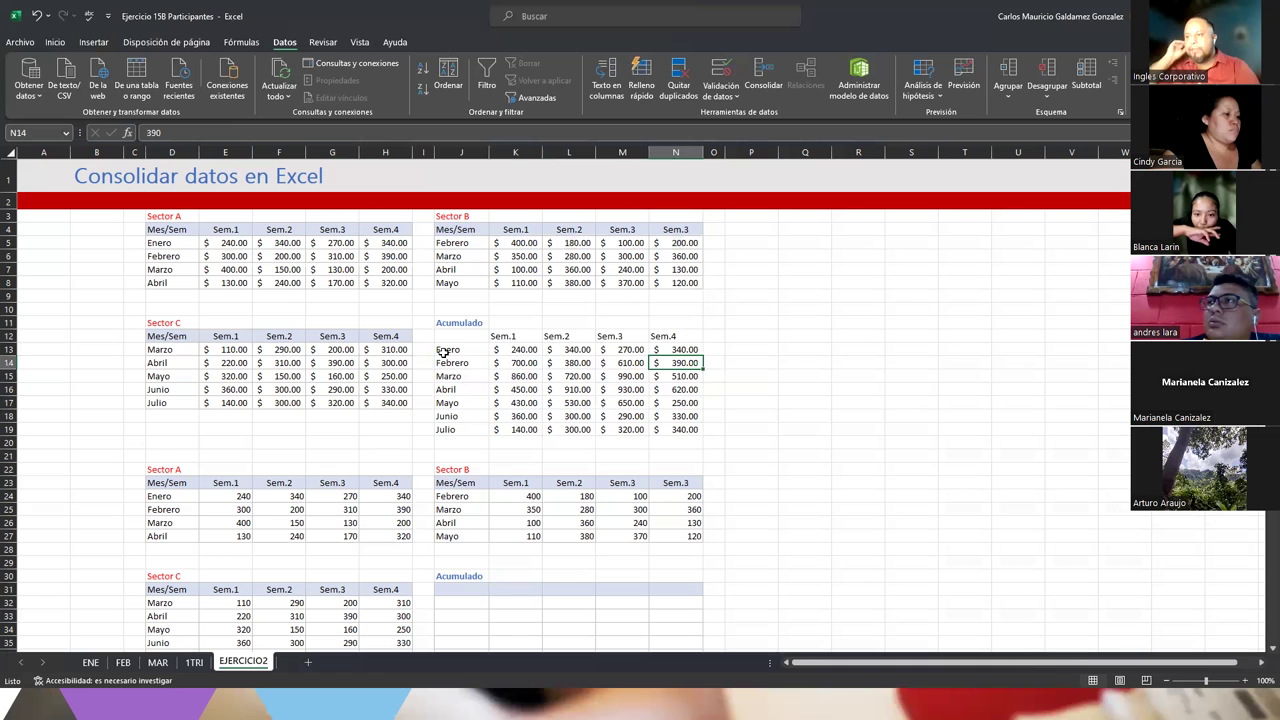
Step: Review the month labels and values of the consolidated Acumulado in J12:N19 and the empty lower Acumulado table in J31:N38
drag(440, 343, 686, 430)
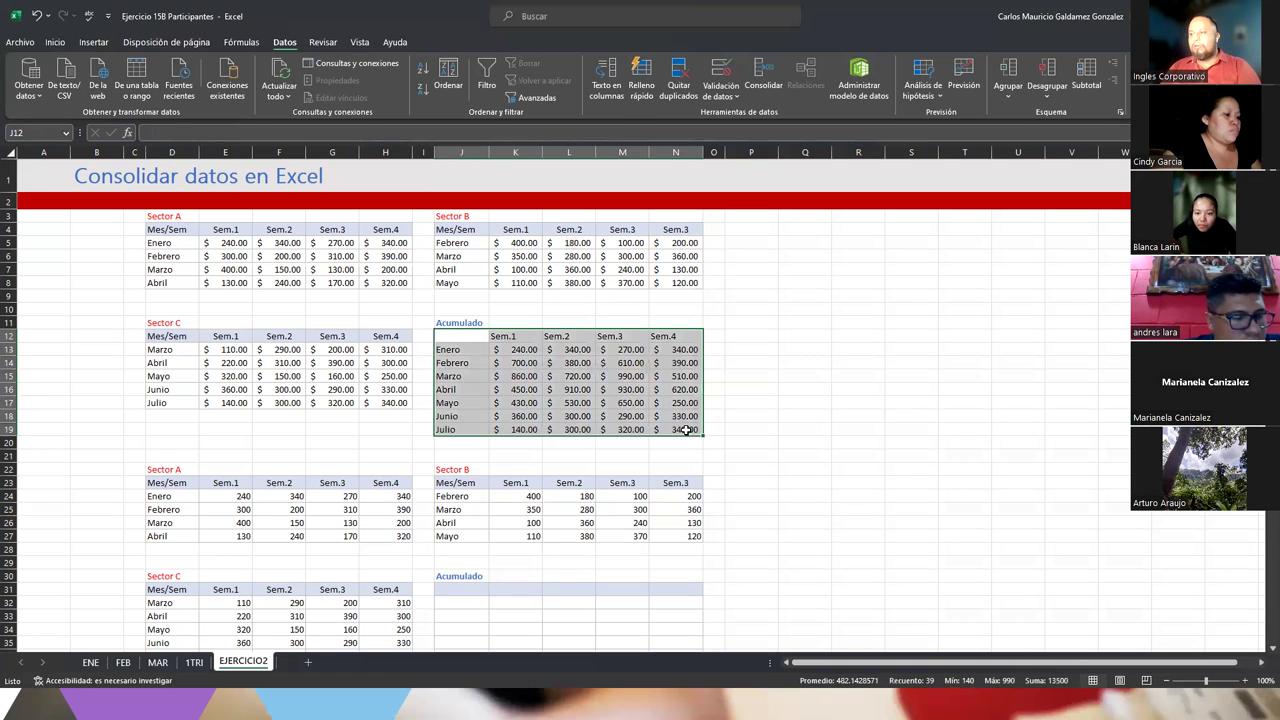
click(157, 360)
drag(448, 350, 446, 431)
drag(510, 349, 675, 429)
click(524, 418)
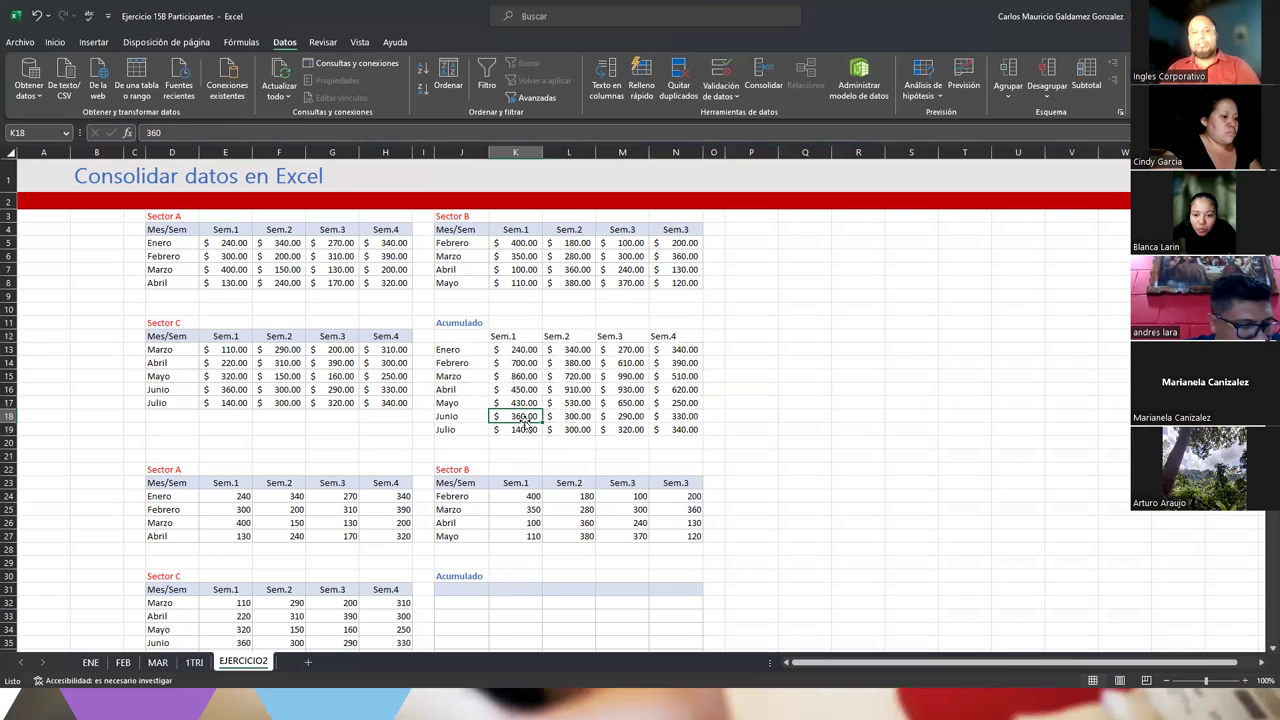
scroll(472, 338, down, 5)
drag(435, 366, 663, 457)
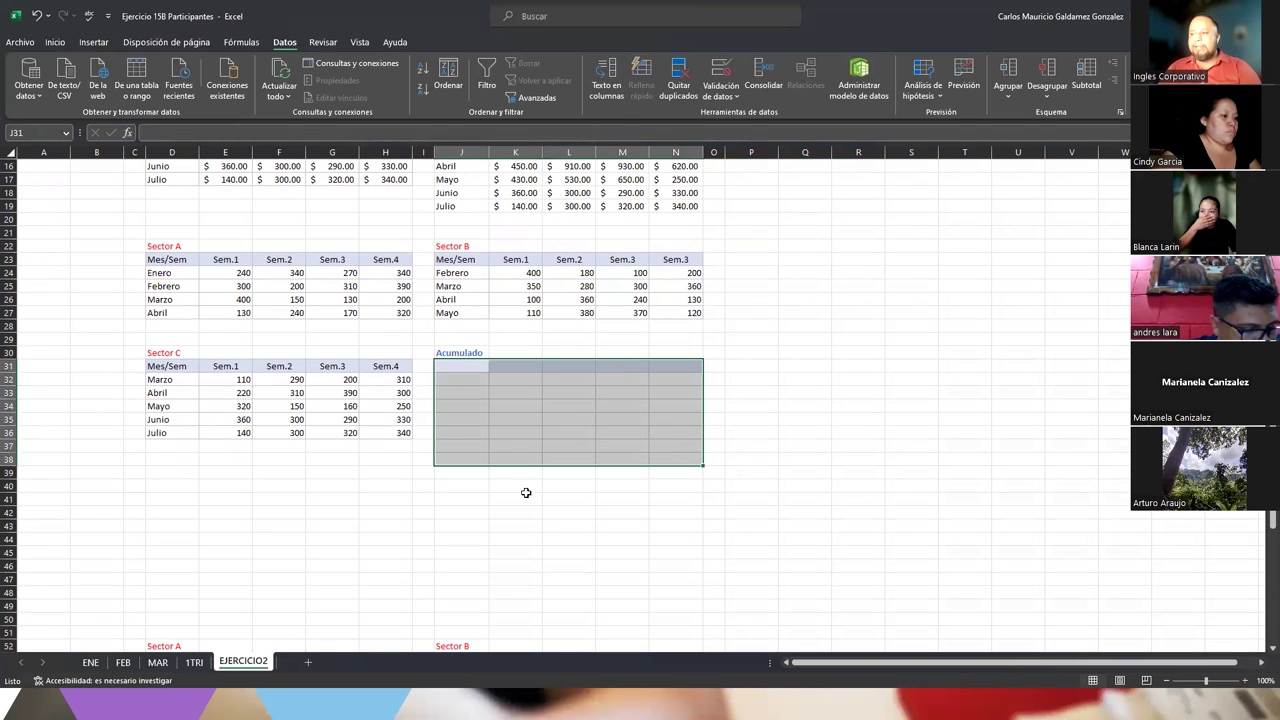
Step: Delete rows 52 to 68, which hold the third set of Sector A, B, C and Acumulado tables
scroll(387, 417, down, 4)
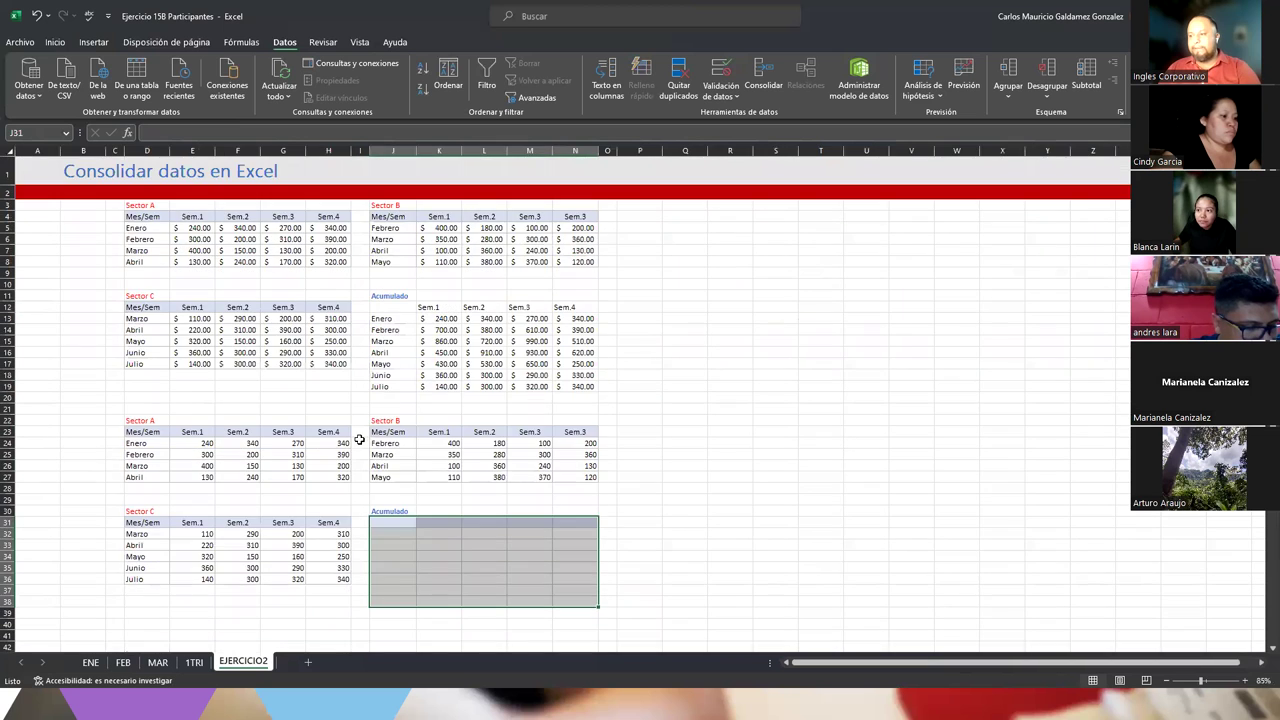
scroll(409, 423, up, 3)
scroll(359, 441, down, 10)
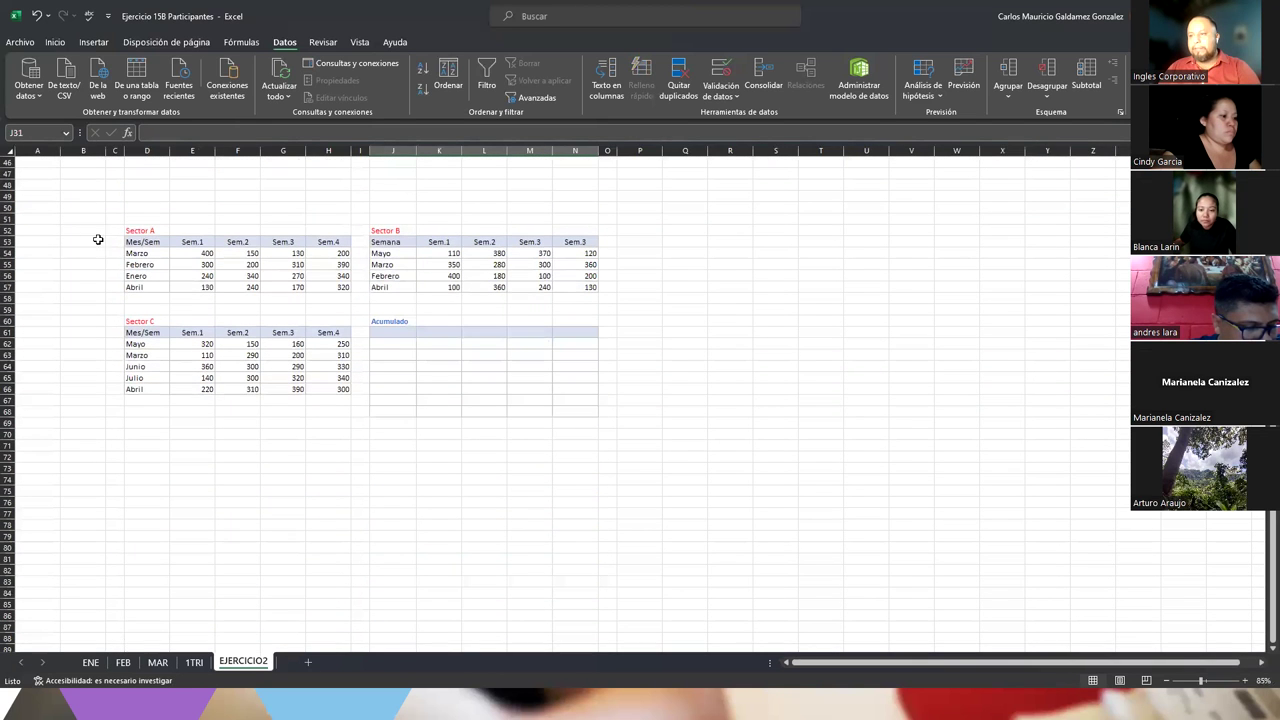
drag(8, 230, 13, 410)
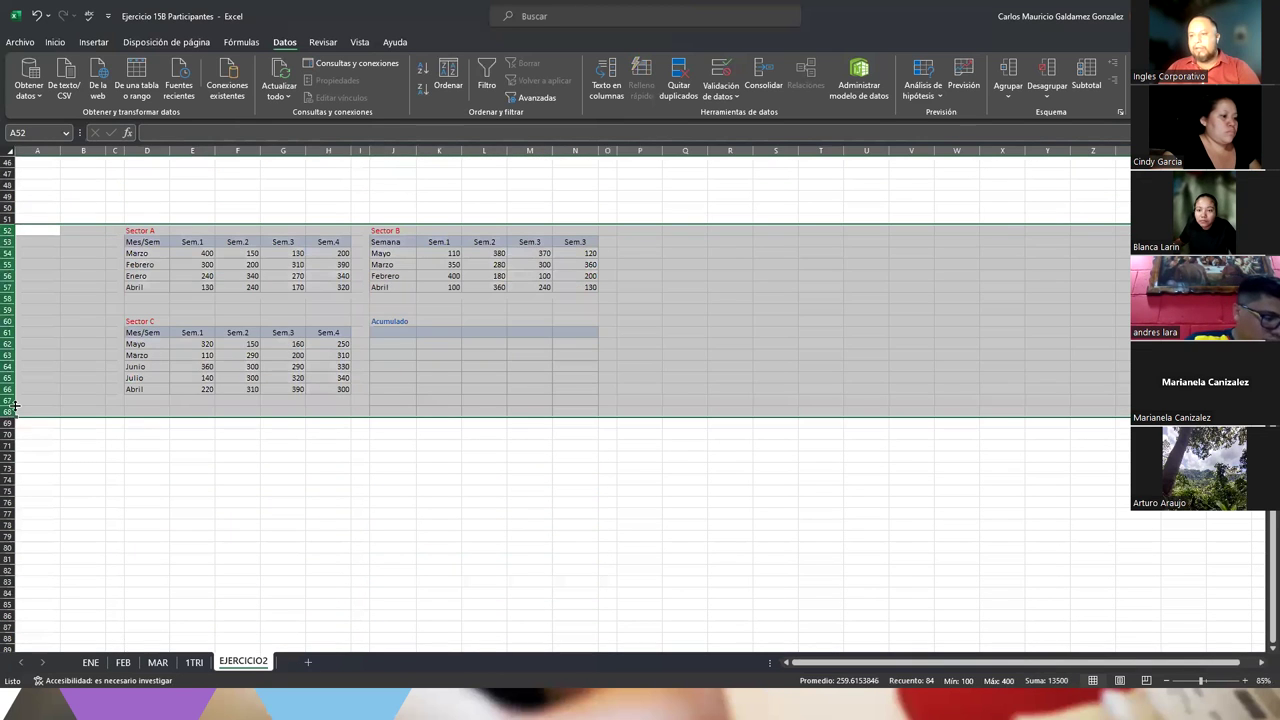
right_click(10, 400)
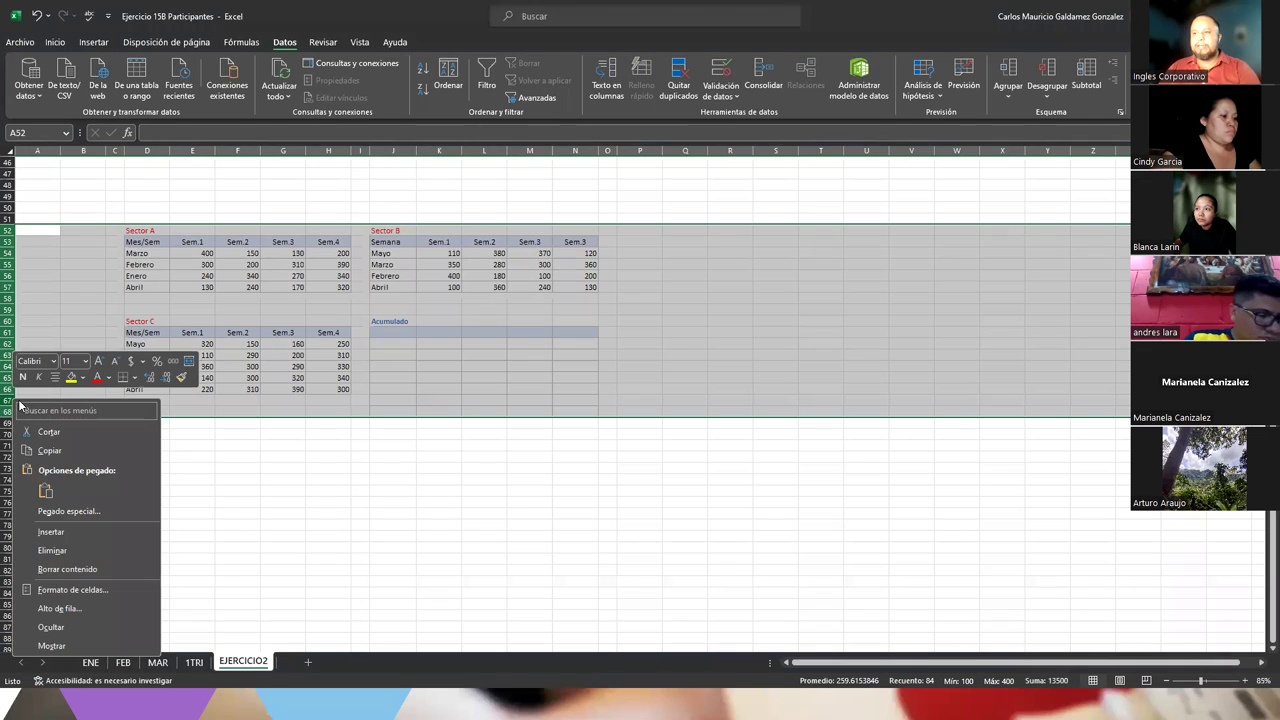
click(52, 550)
scroll(409, 361, up, 15)
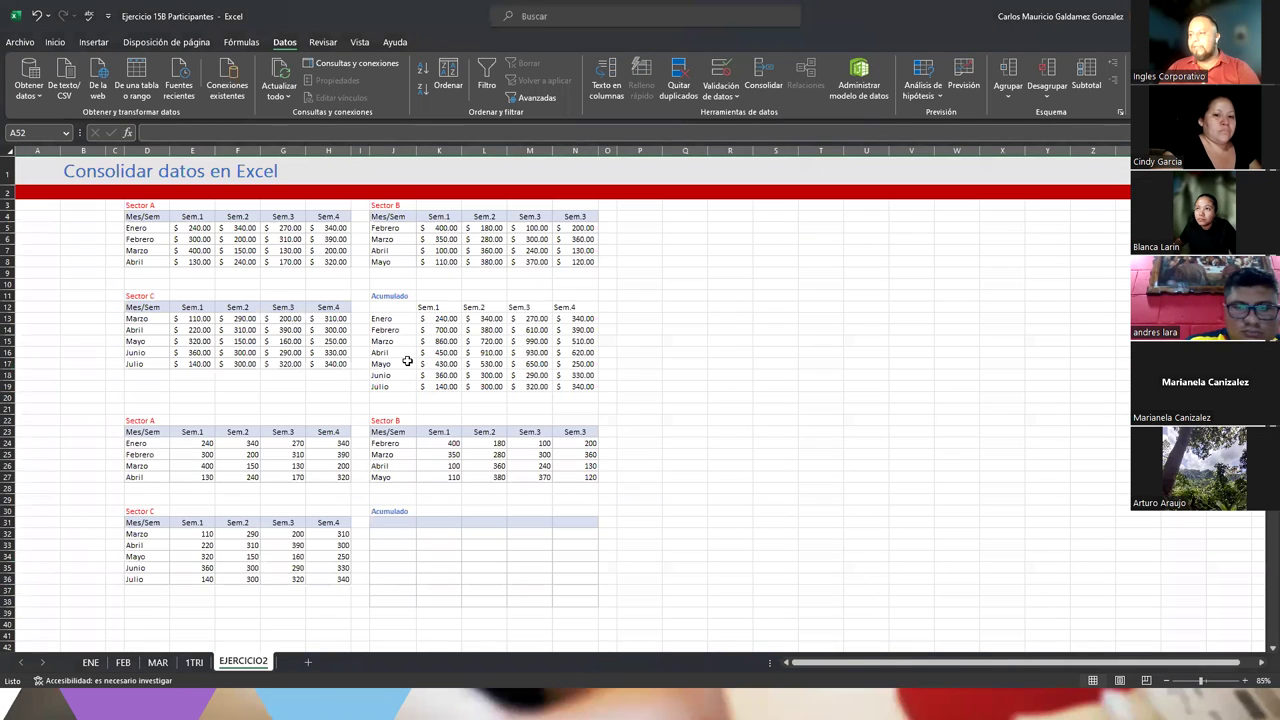
Step: Highlight the upper exercise block D3:N20 and the lower exercise block D22:N38 in turn to review both table sets
click(447, 375)
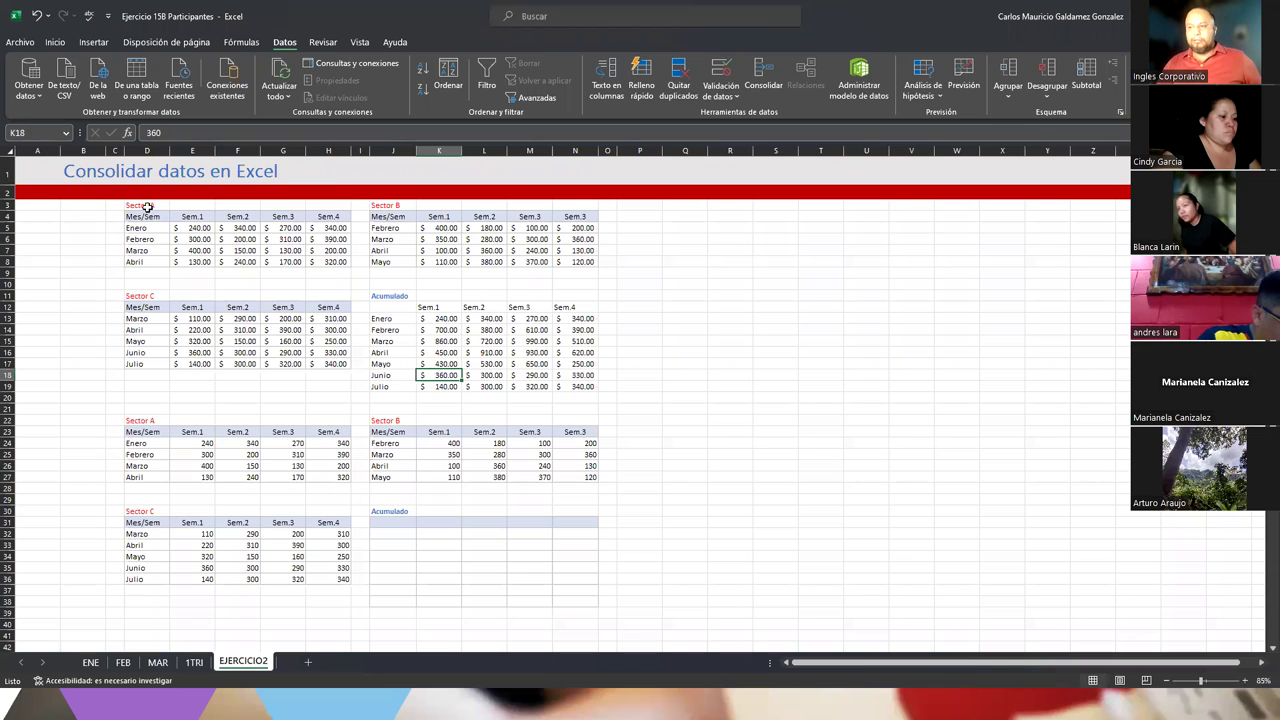
drag(149, 207, 330, 285)
drag(415, 318, 580, 398)
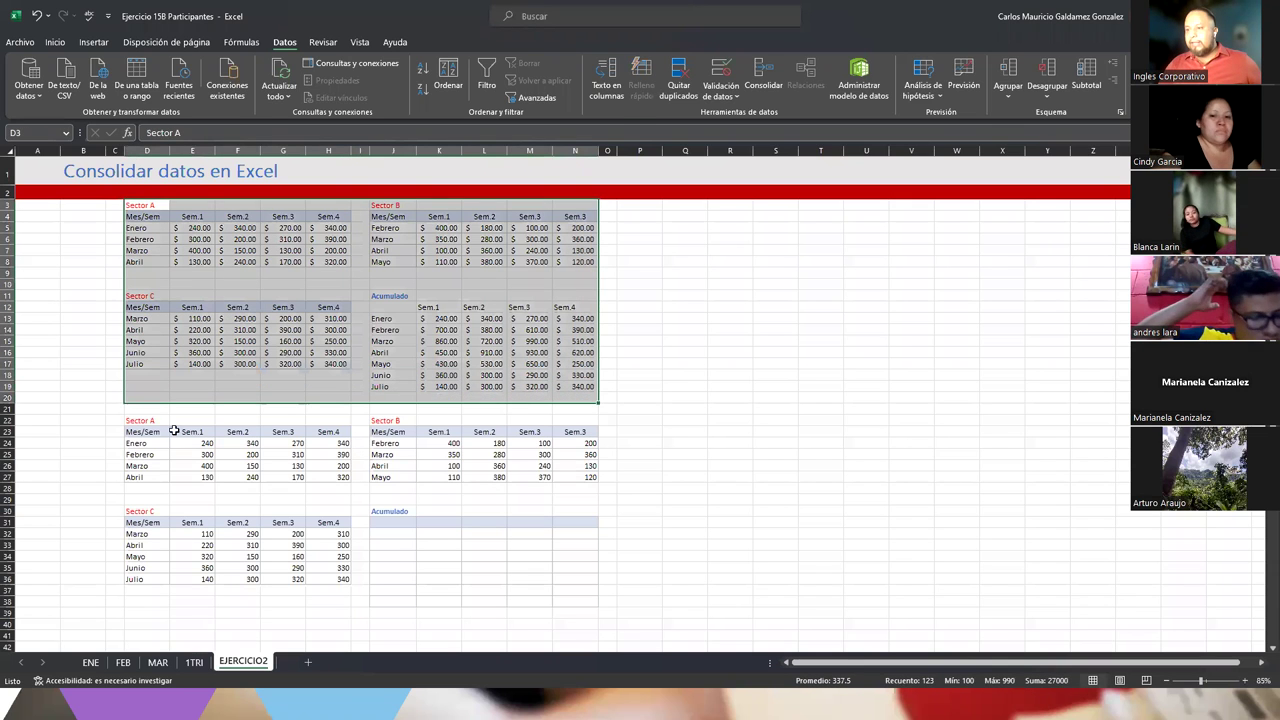
drag(397, 511, 583, 600)
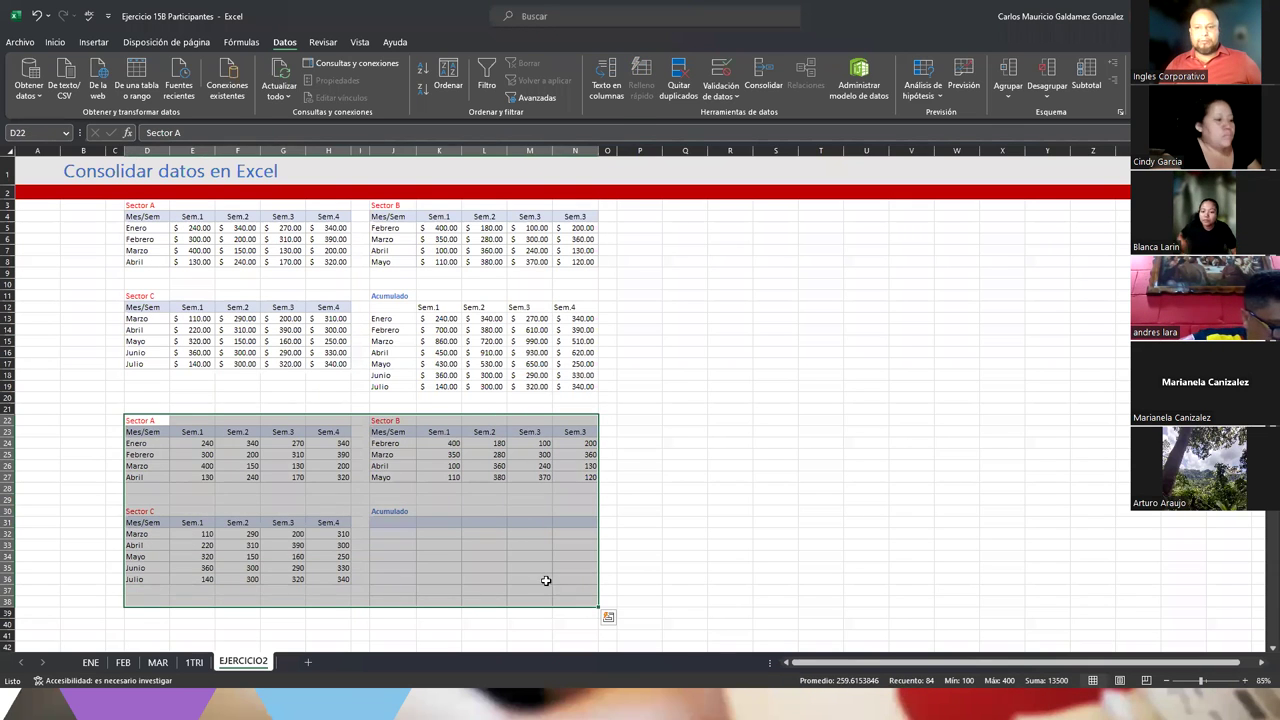
click(545, 579)
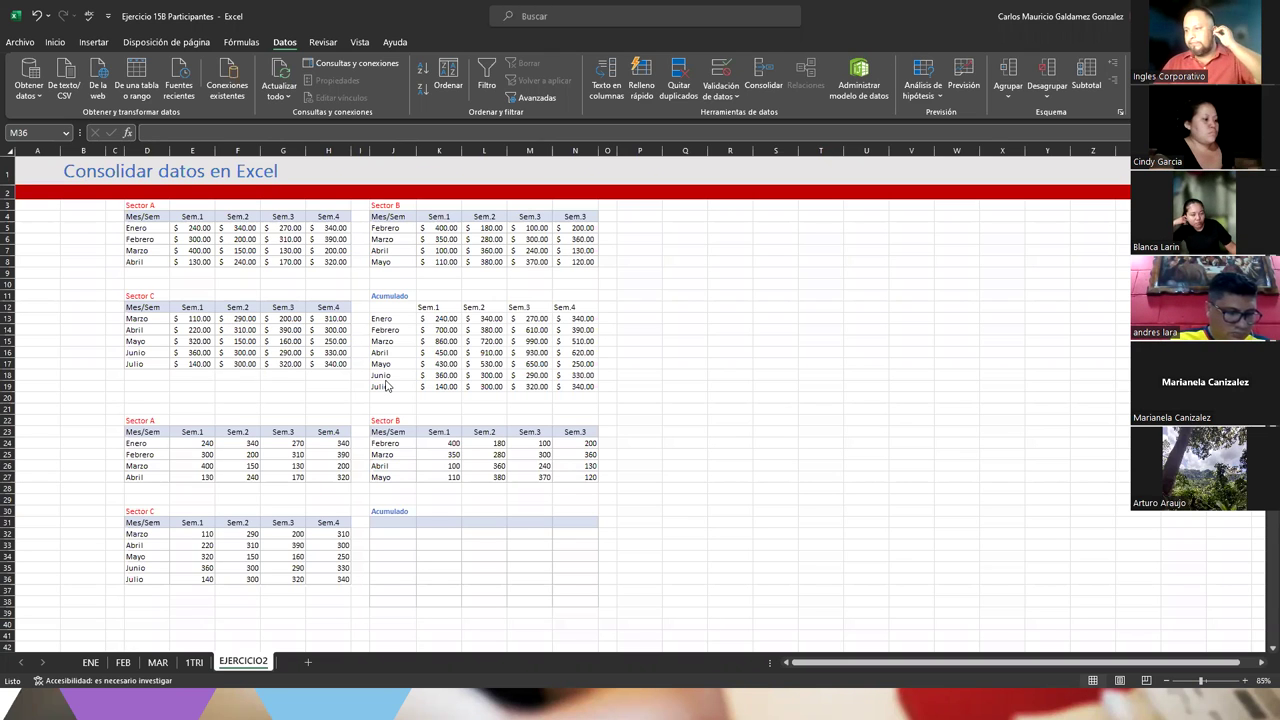
Step: Clear the consolidated Acumulado results from J12:N19
drag(395, 306, 565, 383)
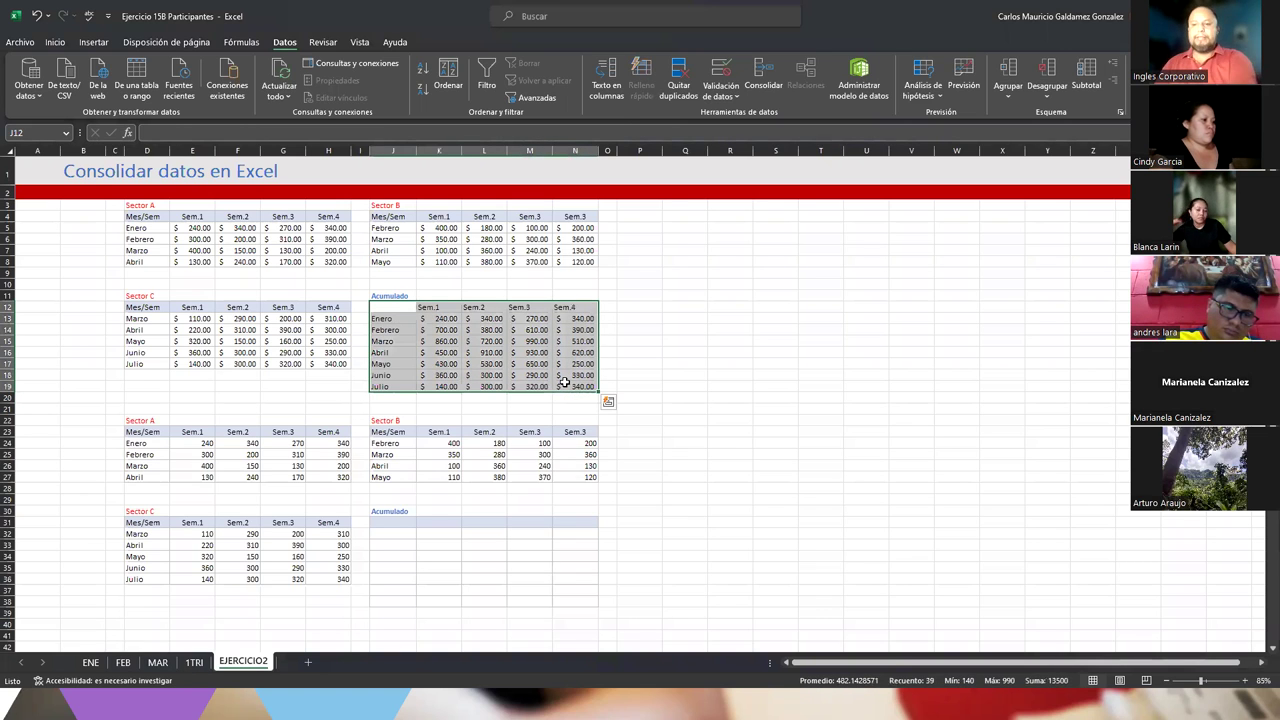
key(Delete)
click(547, 376)
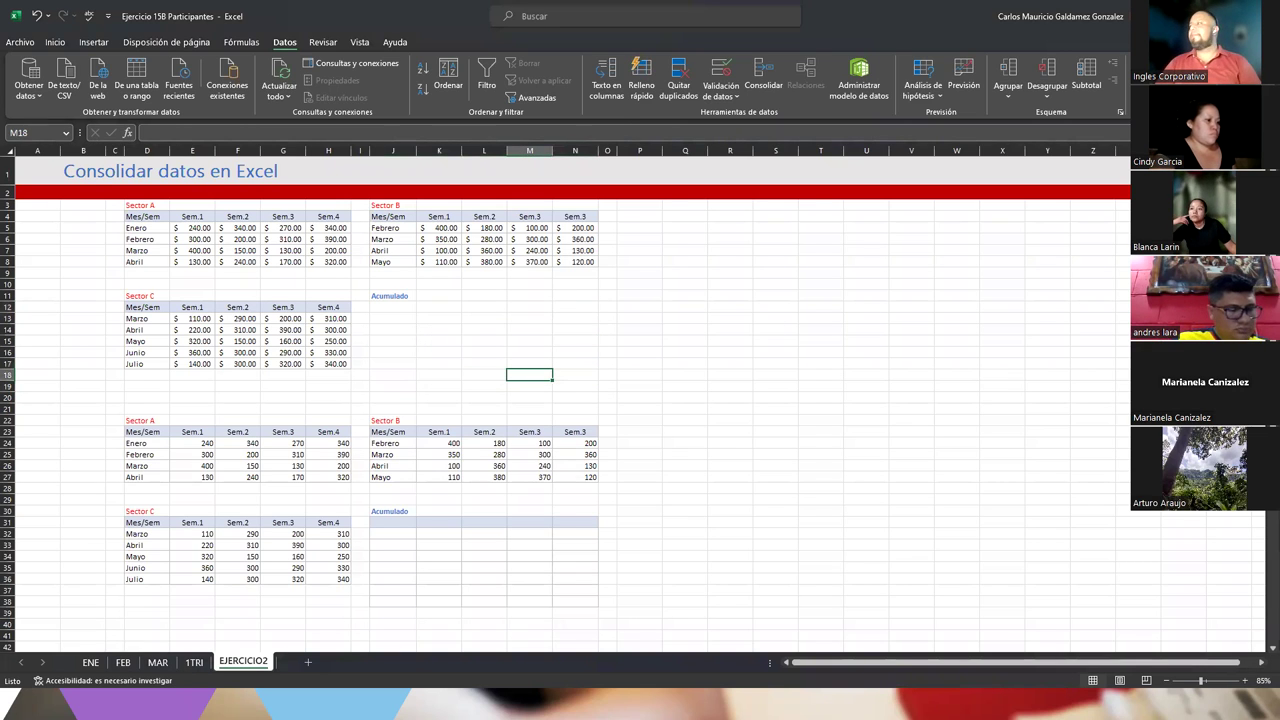
Step: Minimize the Ejercicio 15A workbook, switch to the slide presentation and advance past the questions slide
key(alt+Tab)
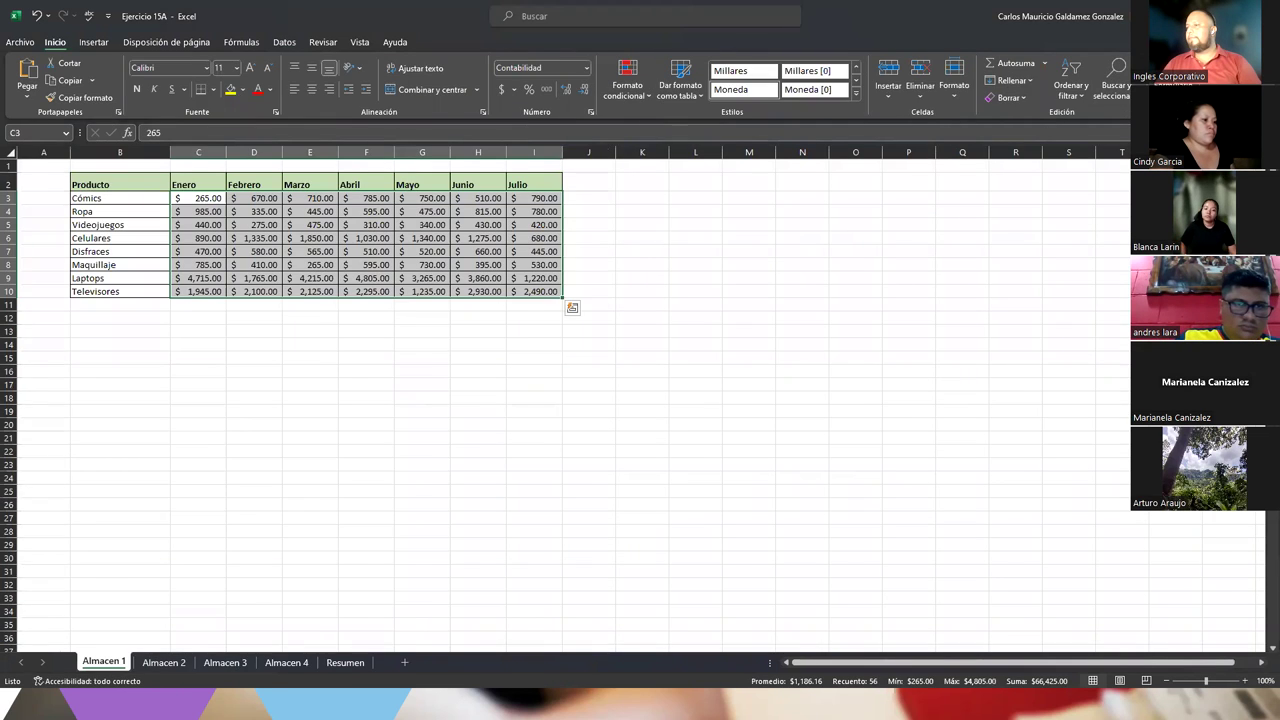
key(super+Down)
key(alt+Tab)
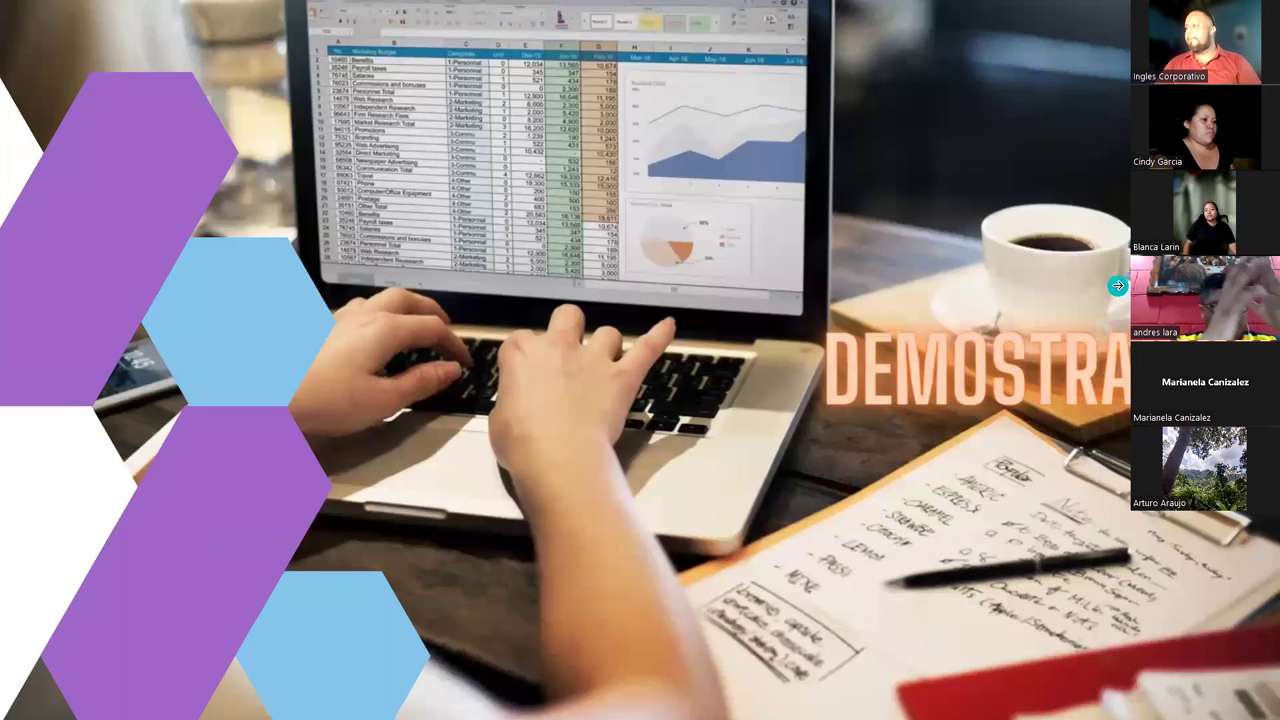
key(Right)
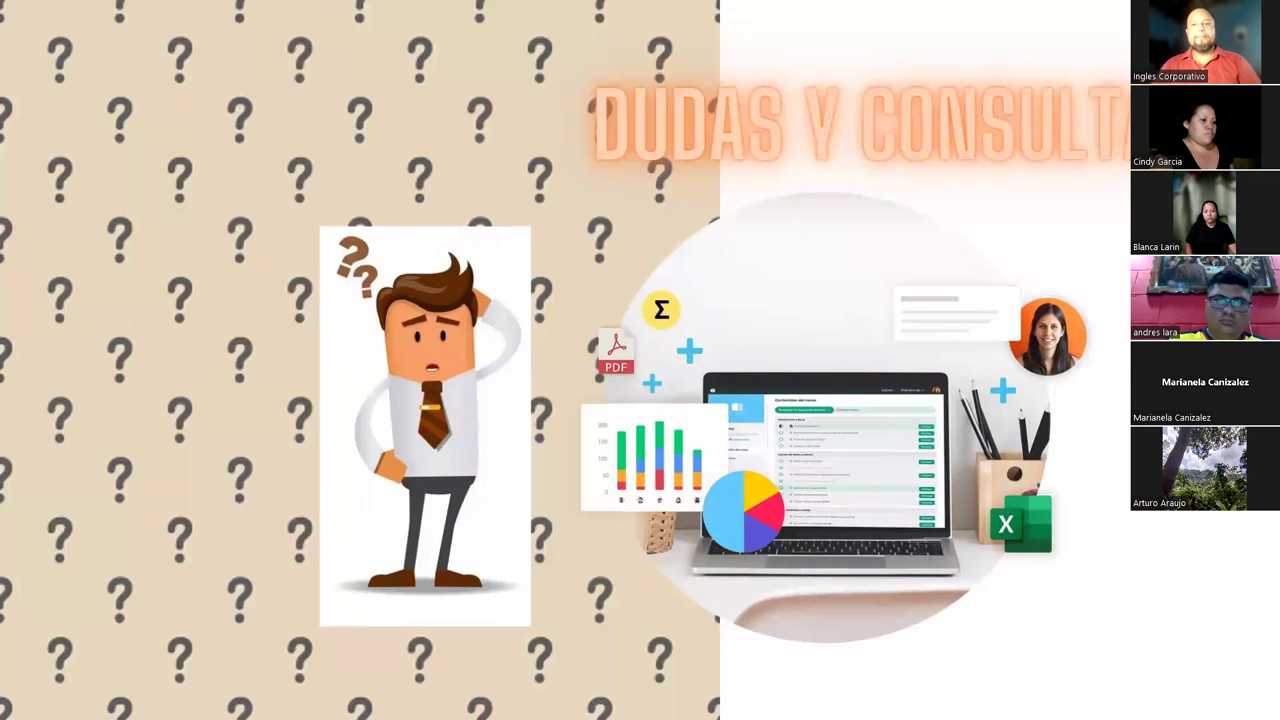
key(Right)
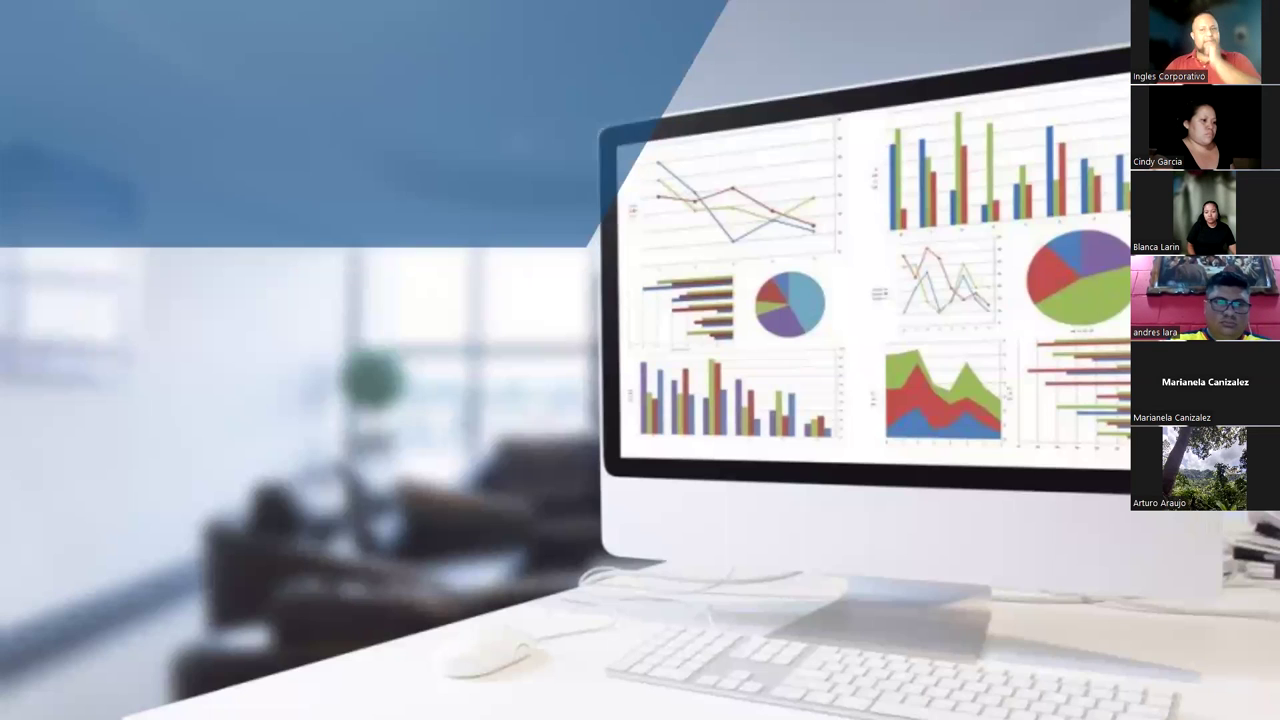